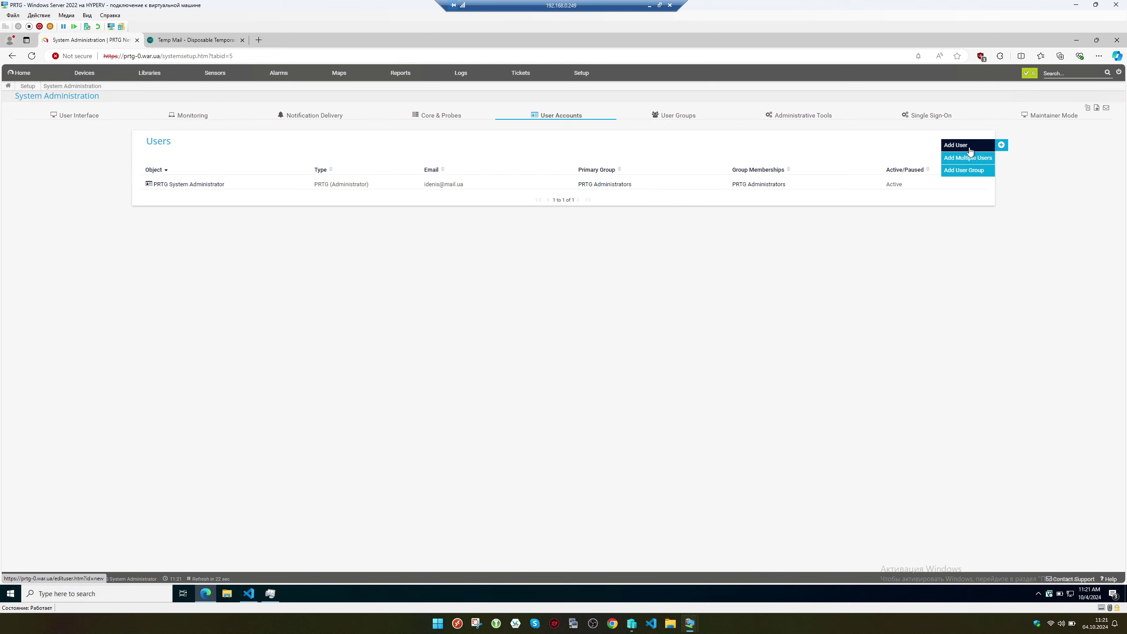
# - Start a blank PRTG Add User form and bring up the notes listing ops, sys and devops
pyautogui.click(969, 151)
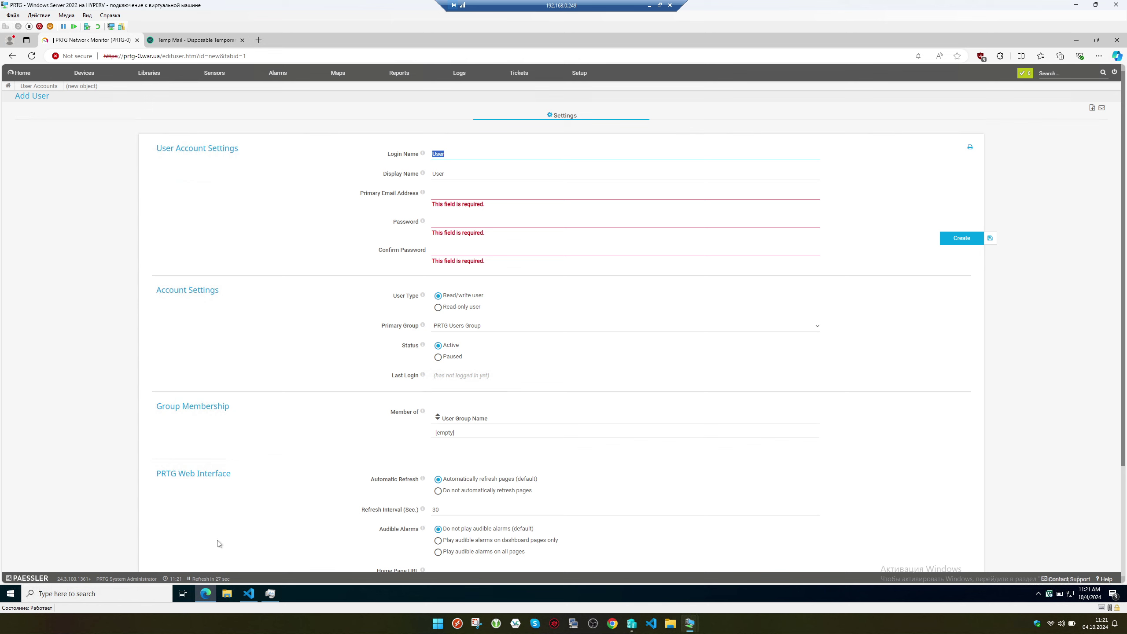
pyautogui.click(249, 594)
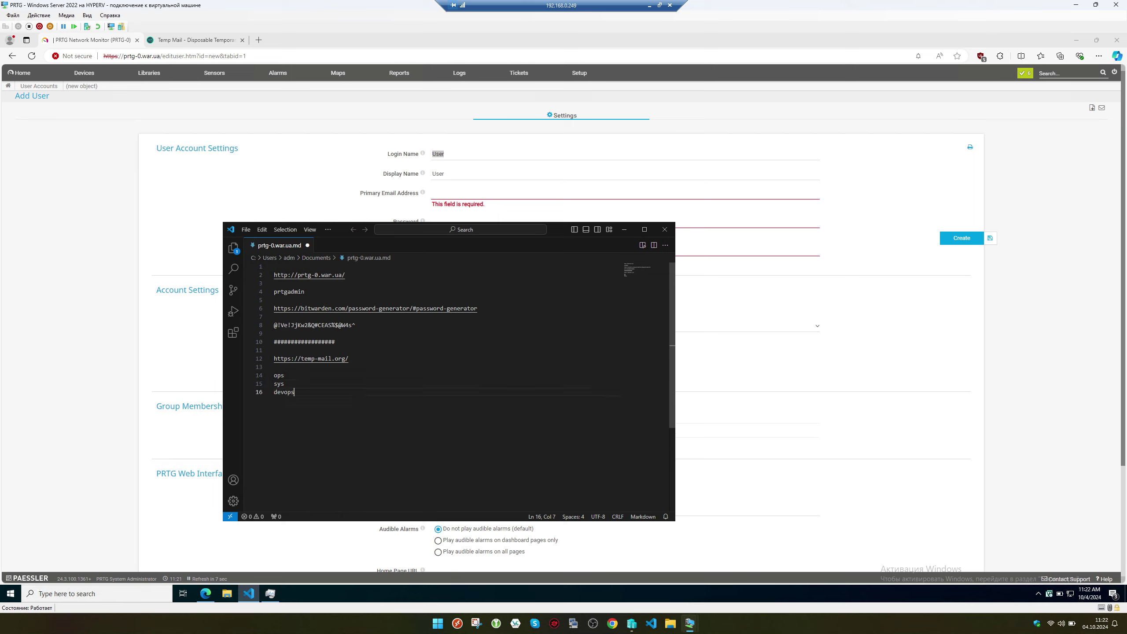
# - Insert blank lines around sys in the notes and select the temp-mail URL on line 12
pyautogui.press('Home')
pyautogui.press('Return')
pyautogui.press('Up')
pyautogui.press('Down')
pyautogui.press('End')
pyautogui.press('Return')
pyautogui.press('Up')
pyautogui.press('Up')
pyautogui.click(252, 358)
pyautogui.hotkey('ctrl', 'c')
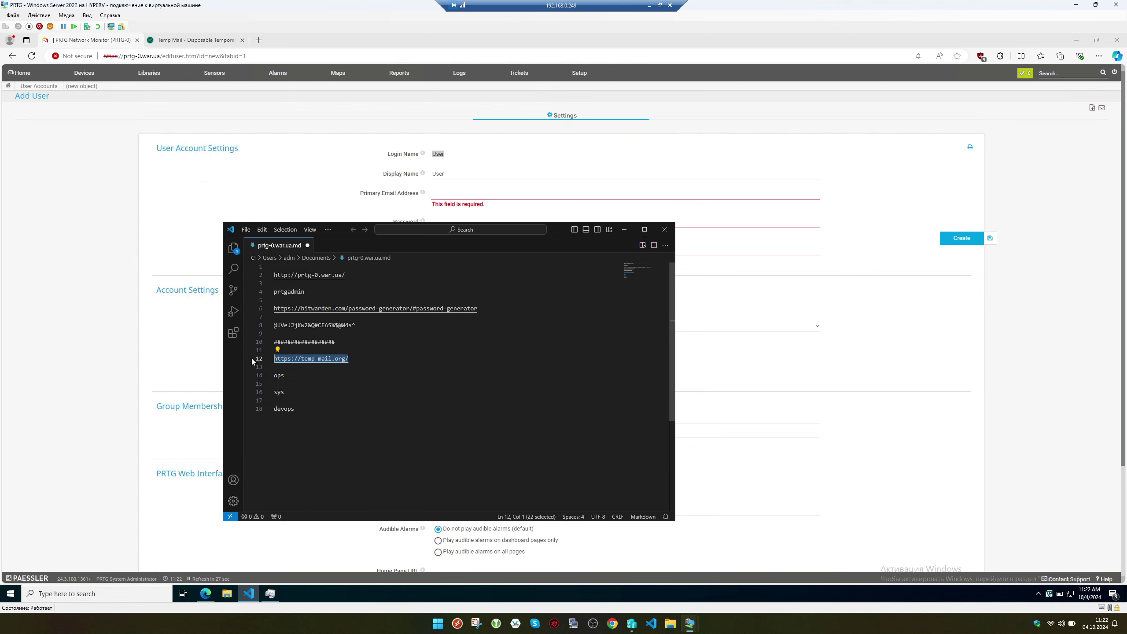
pyautogui.click(208, 39)
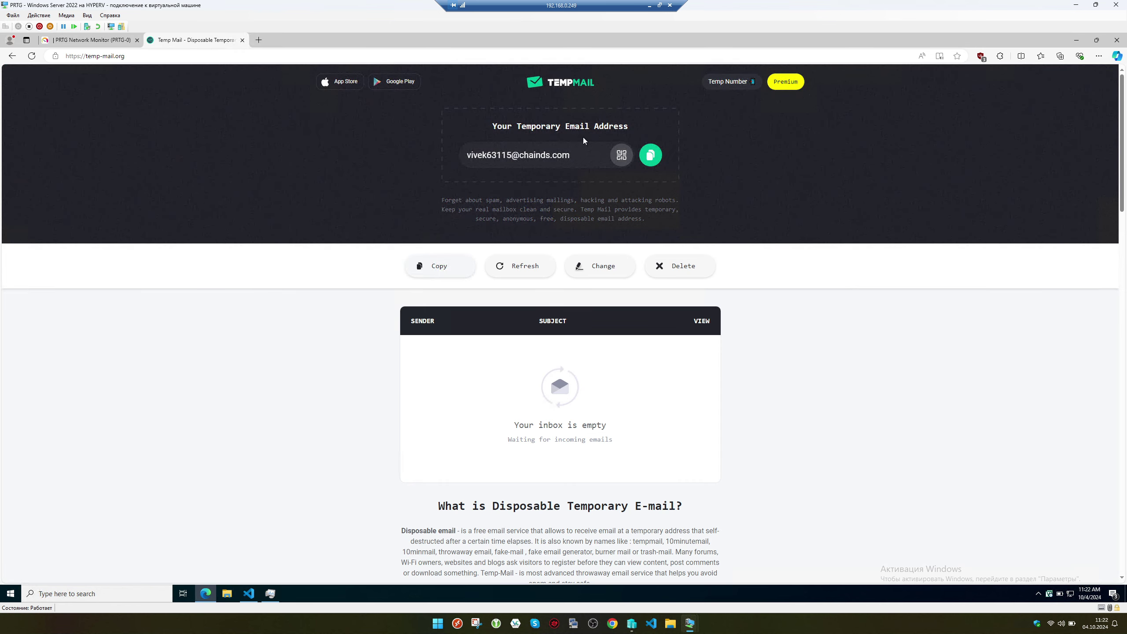
# - Load the temp-mail URL in two new tabs to get second and third temporary mailboxes
pyautogui.click(256, 40)
pyautogui.hotkey('ctrl', 'v')
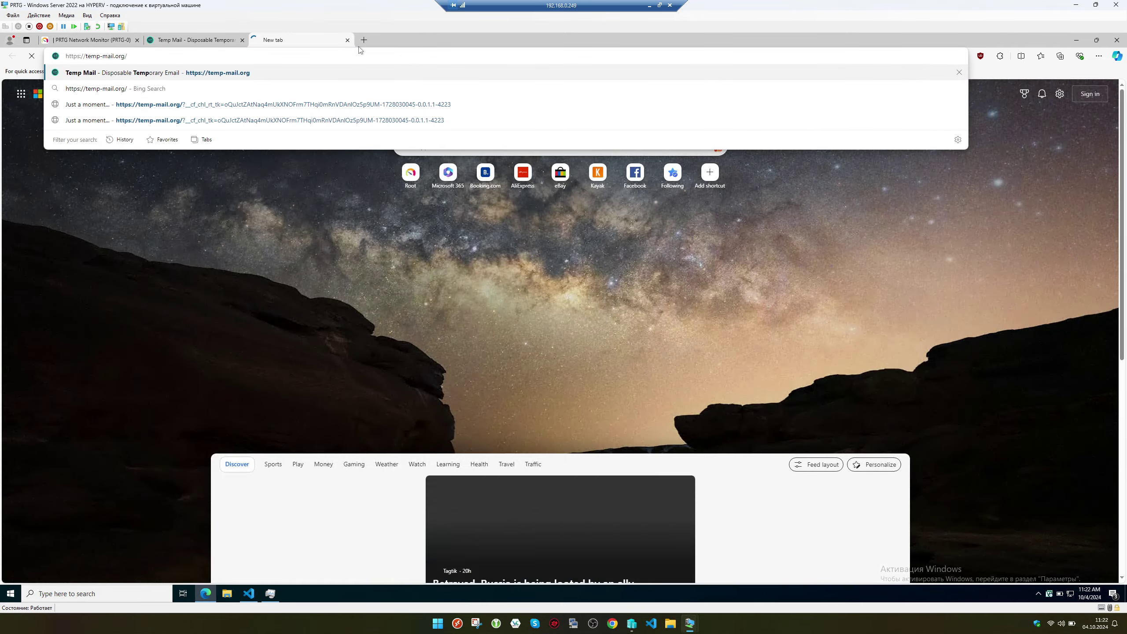
pyautogui.press('Return')
pyautogui.click(362, 40)
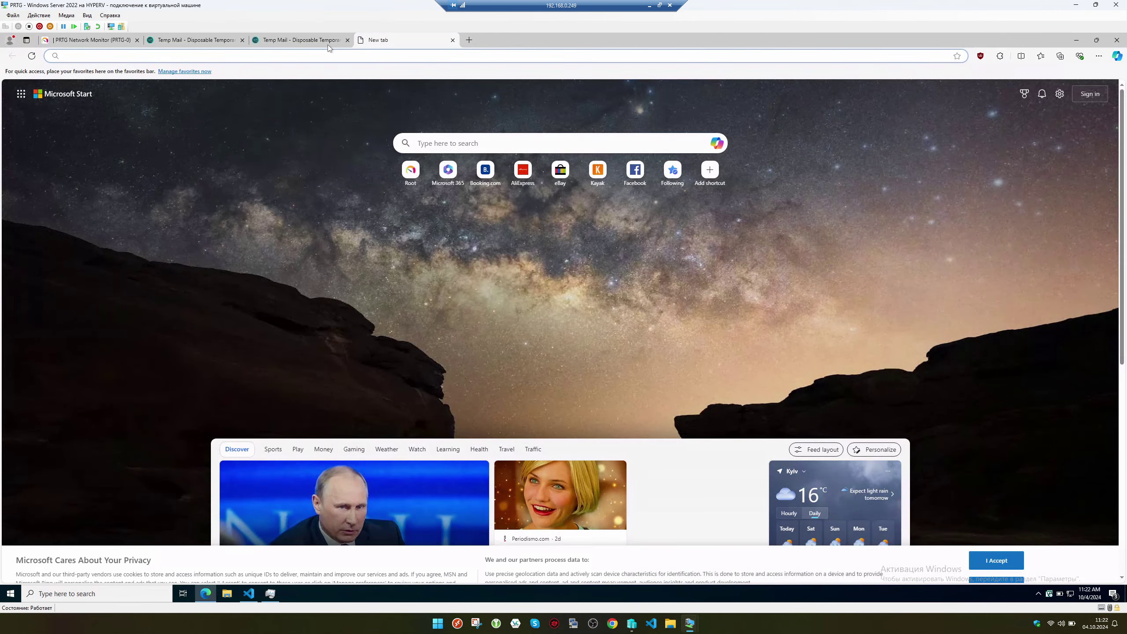
pyautogui.hotkey('ctrl', 'v')
pyautogui.press('Return')
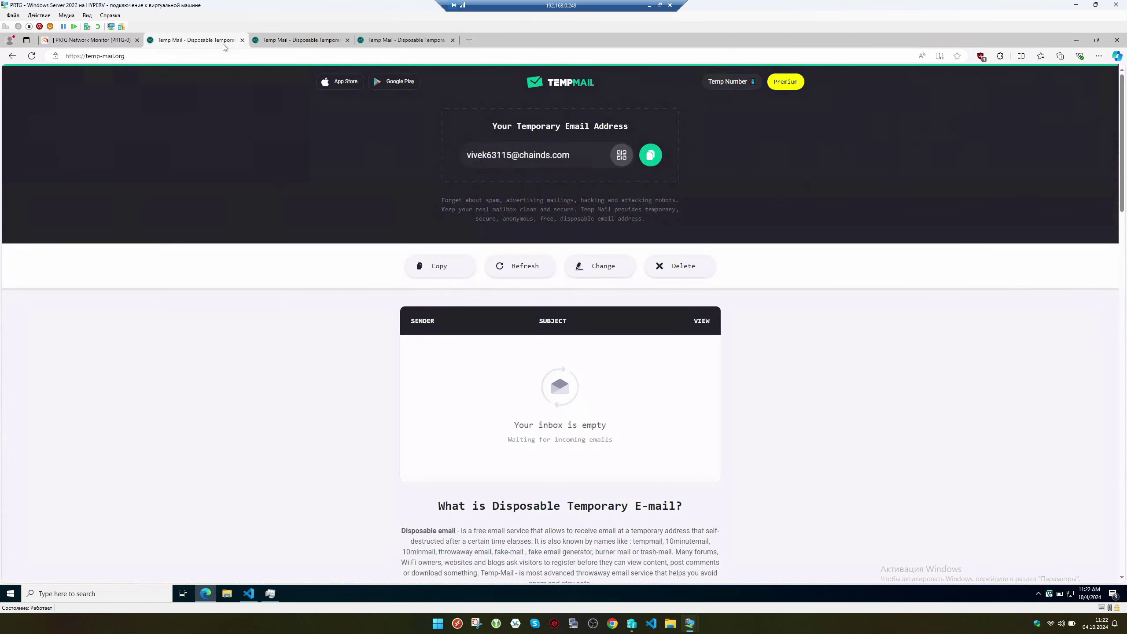
pyautogui.click(272, 40)
pyautogui.click(373, 41)
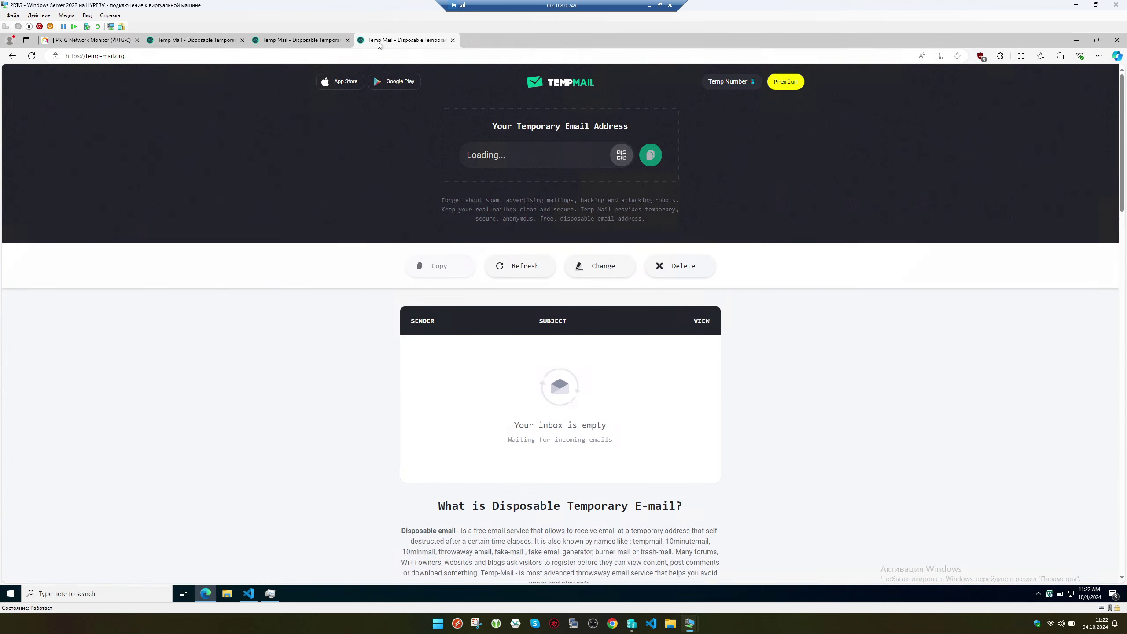
pyautogui.click(223, 40)
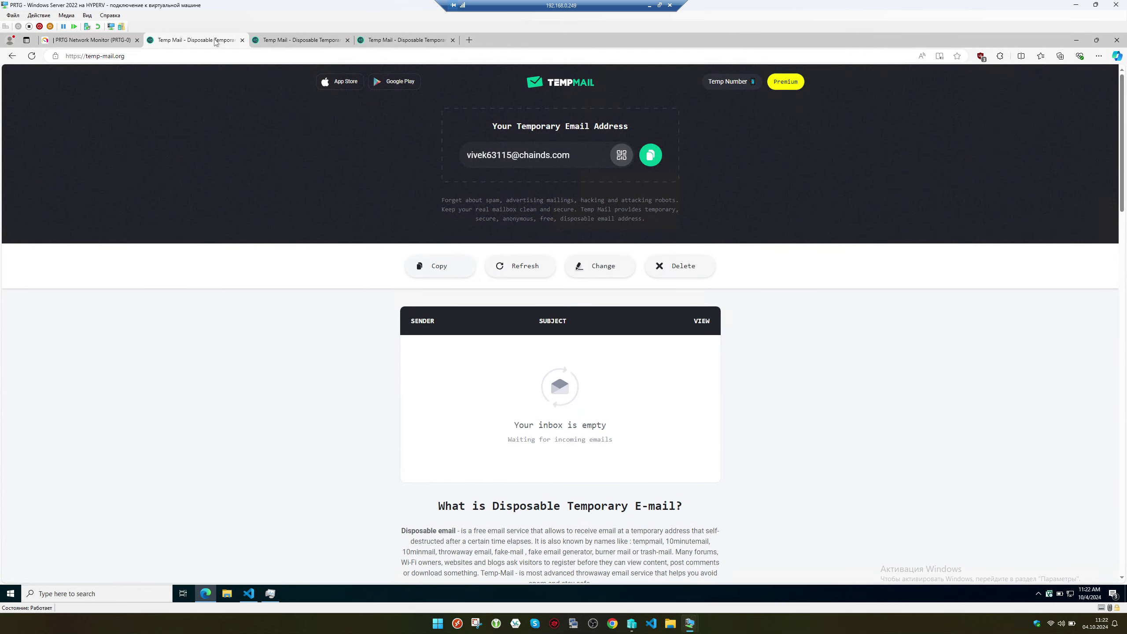
# - Copy the first mailbox's temporary address and paste it under ops in the notes
pyautogui.click(651, 155)
pyautogui.hotkey('alt', 'Tab')
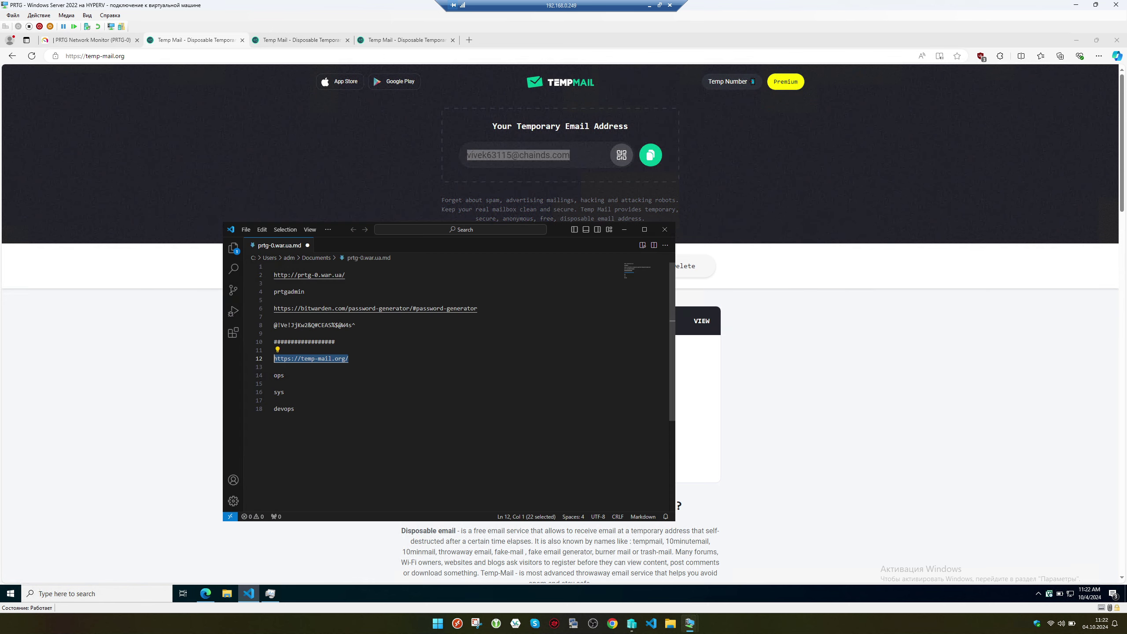
pyautogui.click(275, 383)
pyautogui.hotkey('ctrl', 'v')
pyautogui.press('Return')
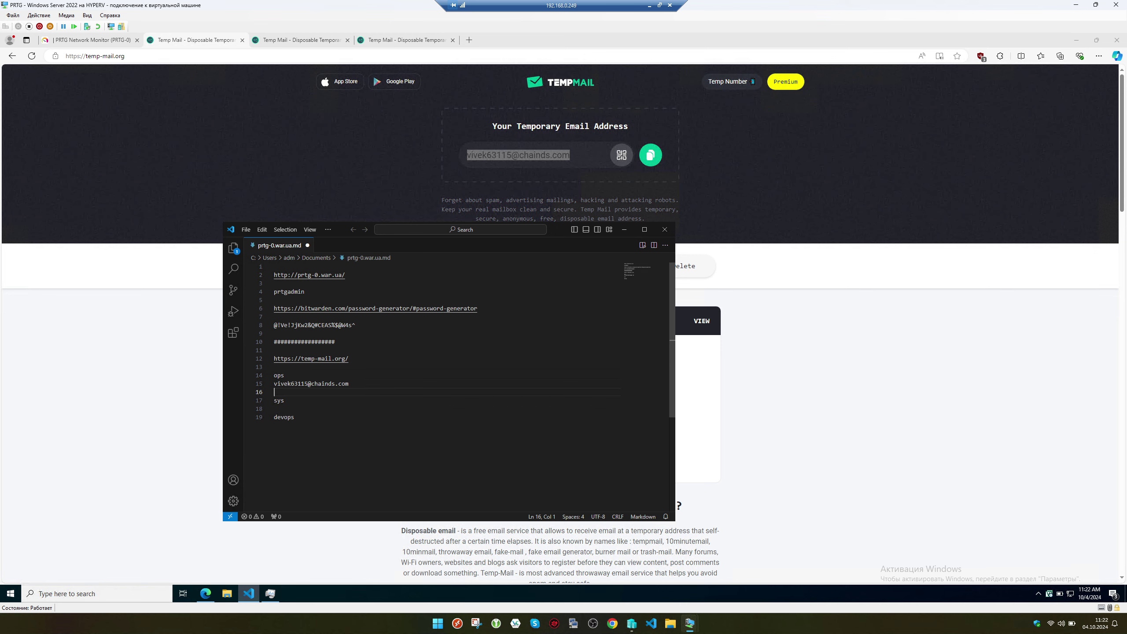
# - Select the password generator link in the notes and place a new tab second
pyautogui.moveTo(284, 318); pyautogui.dragTo(221, 310)
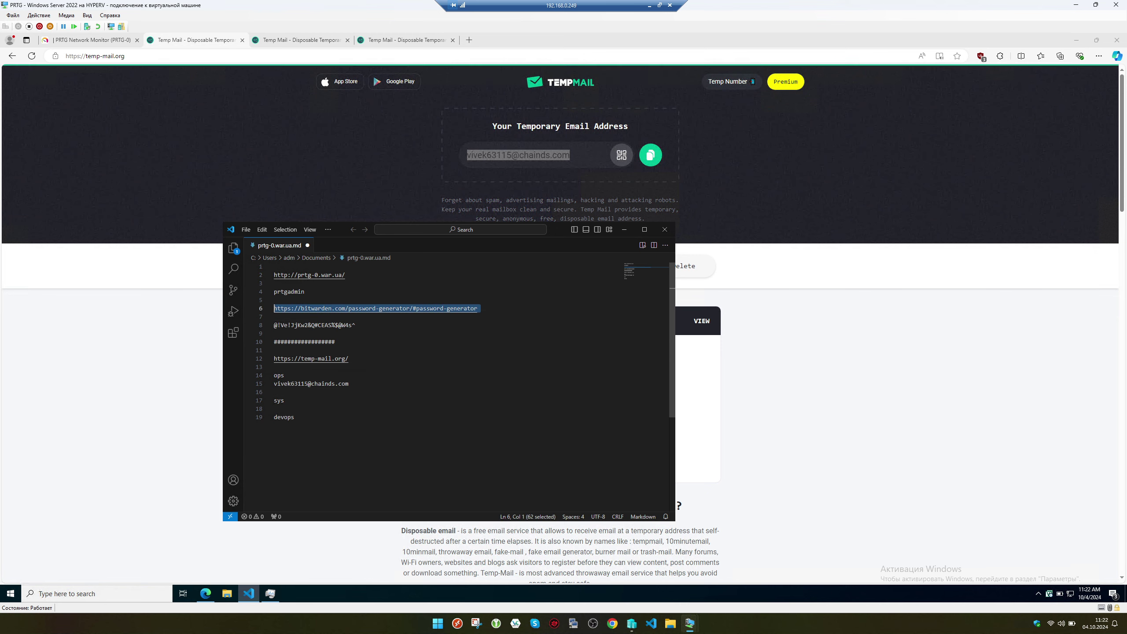
pyautogui.click(468, 40)
pyautogui.moveTo(474, 41); pyautogui.dragTo(185, 52)
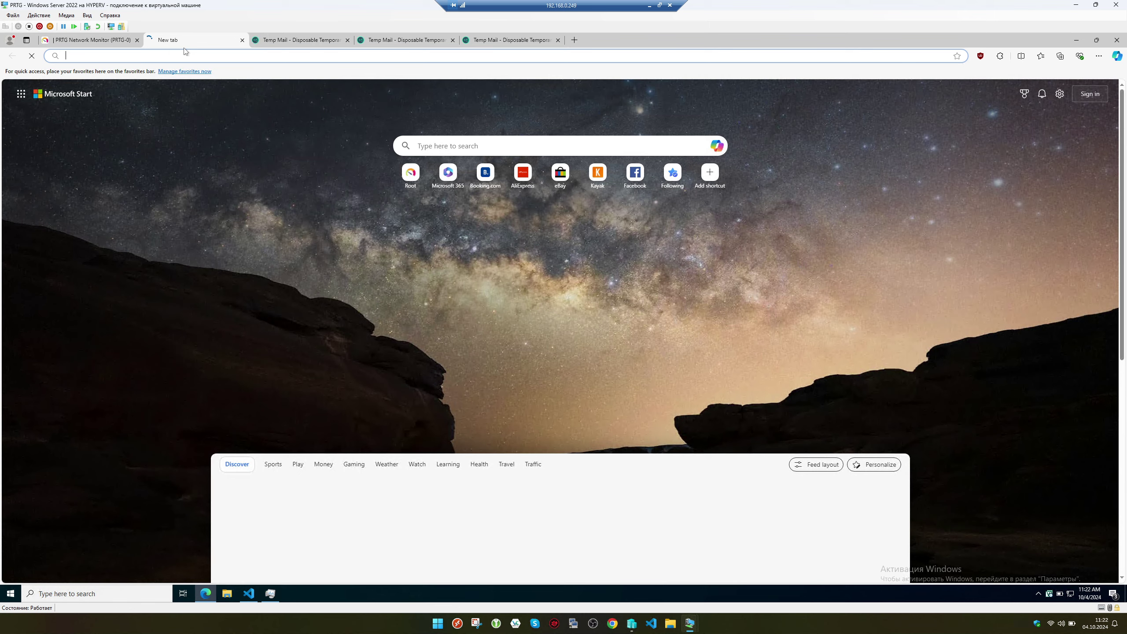
# - Generate and copy a 23-character password in Bitwarden Password Generator
pyautogui.hotkey('ctrl', 'v')
pyautogui.press('Return')
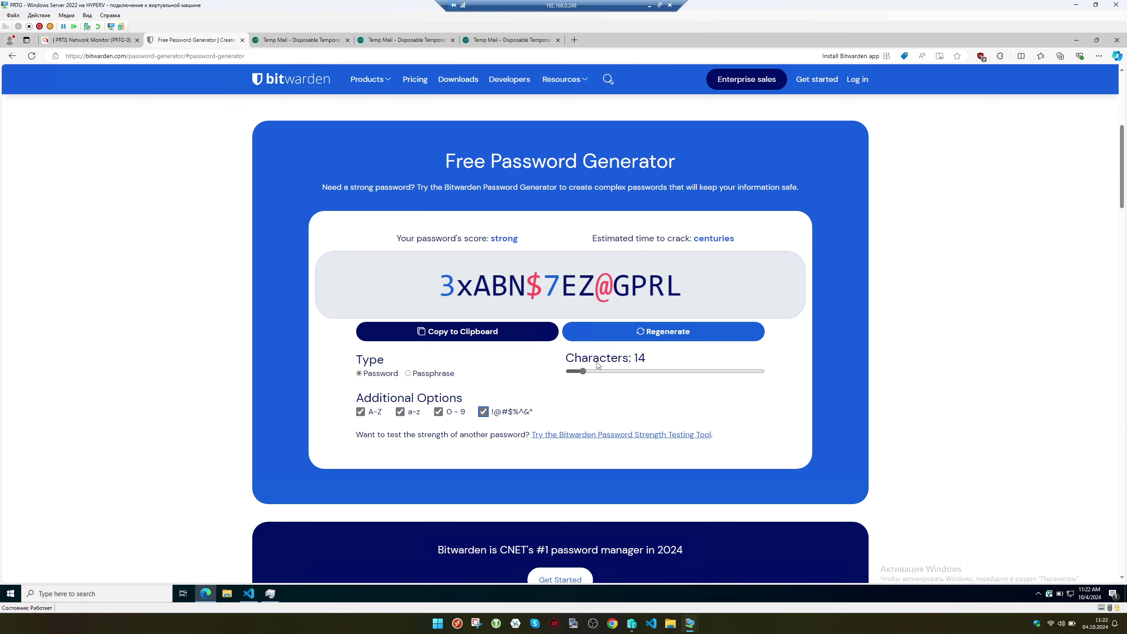
pyautogui.click(598, 370)
pyautogui.click(664, 332)
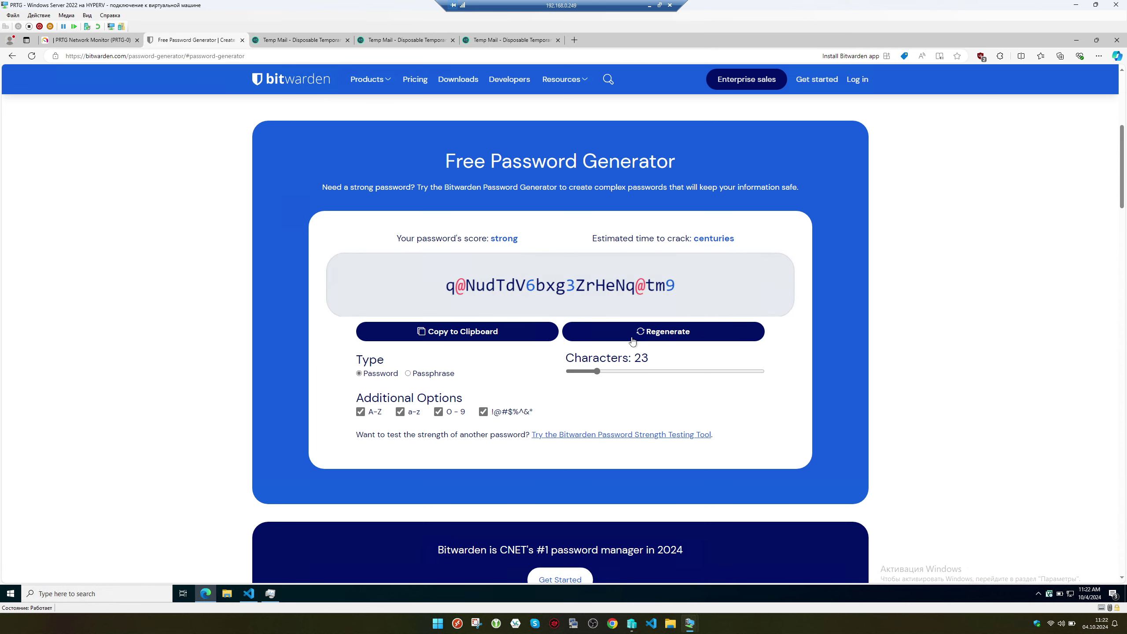
pyautogui.click(487, 335)
# - Paste the password below the ops e-mail in the notes and return to the PRTG form
pyautogui.hotkey('alt', 'Tab')
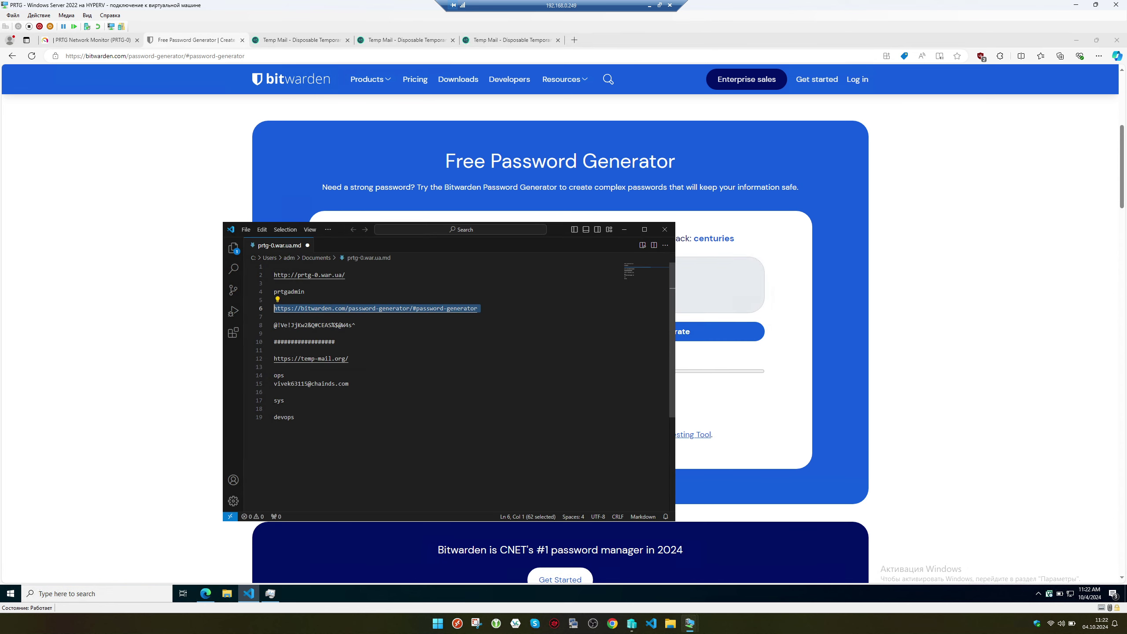
pyautogui.click(273, 392)
pyautogui.hotkey('ctrl', 'v')
pyautogui.press('Return')
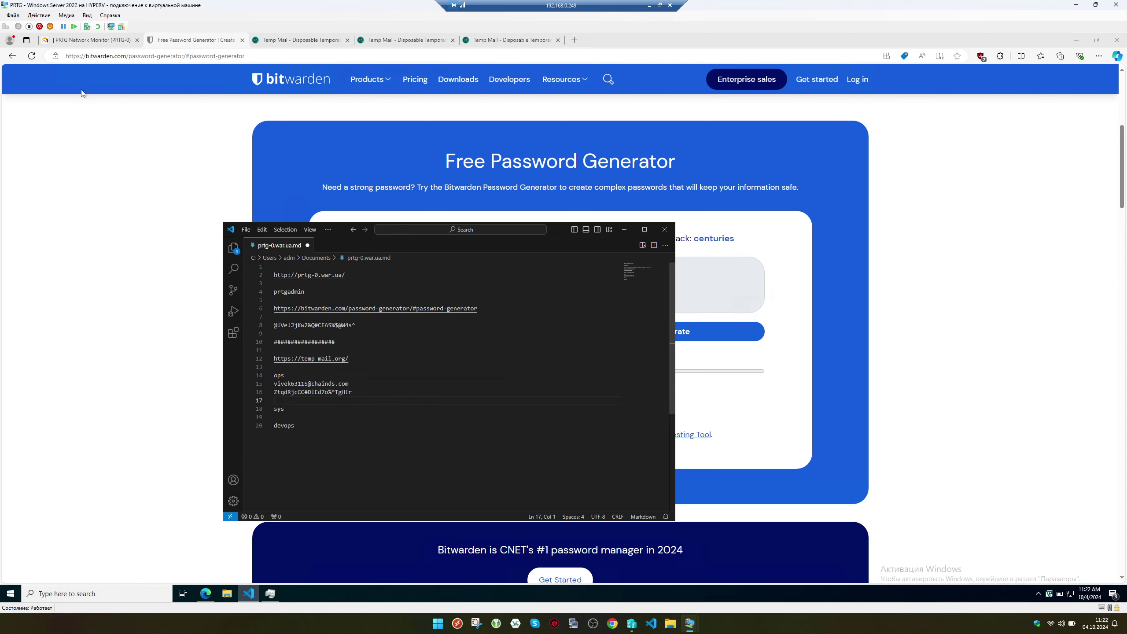
pyautogui.click(89, 40)
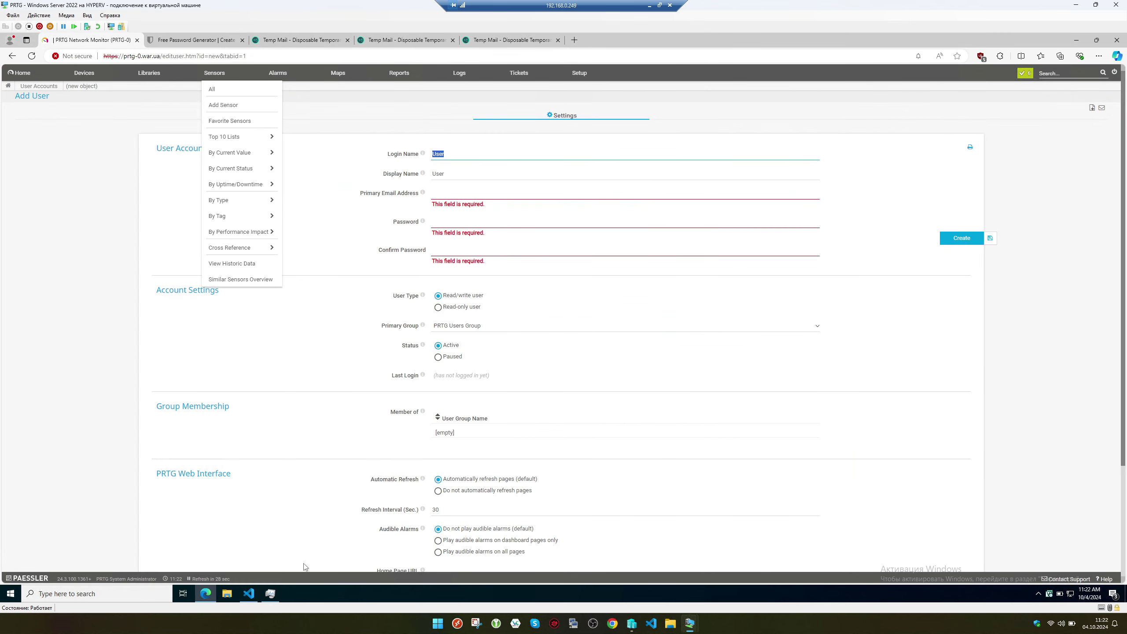
# - Copy ops from the notes into the Login Name field
pyautogui.click(249, 594)
pyautogui.doubleClick(279, 375)
pyautogui.hotkey('ctrl', 'c')
pyautogui.hotkey('alt', 'Tab')
pyautogui.hotkey('ctrl', 'v')
pyautogui.click(445, 173)
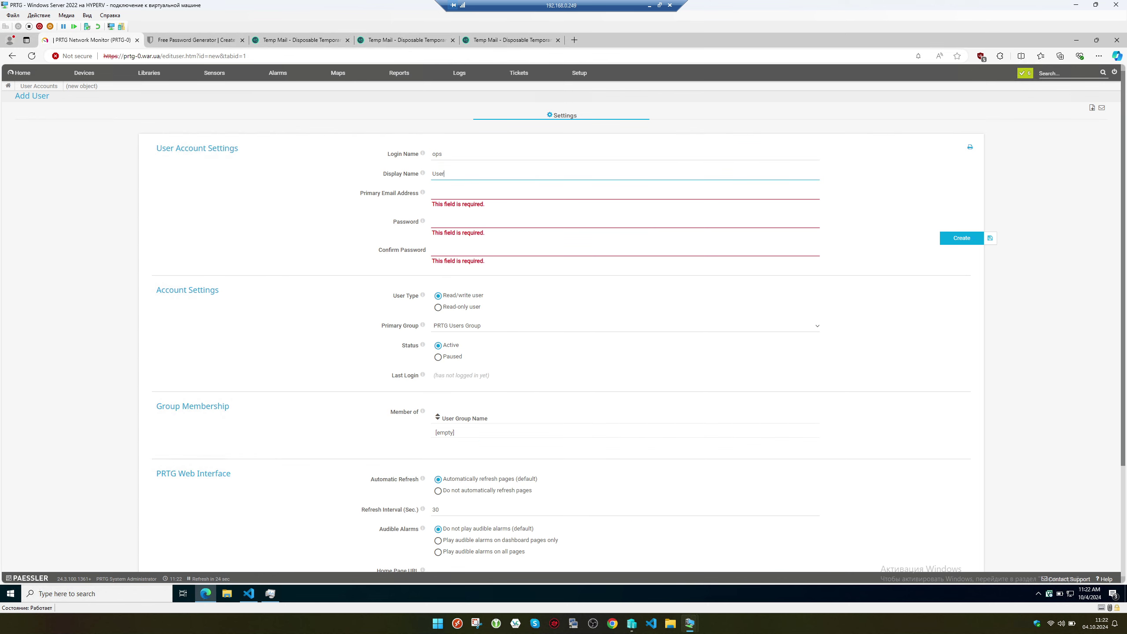
# - Paste the ops temporary e-mail into Primary Email Address
pyautogui.hotkey('alt', 'Tab')
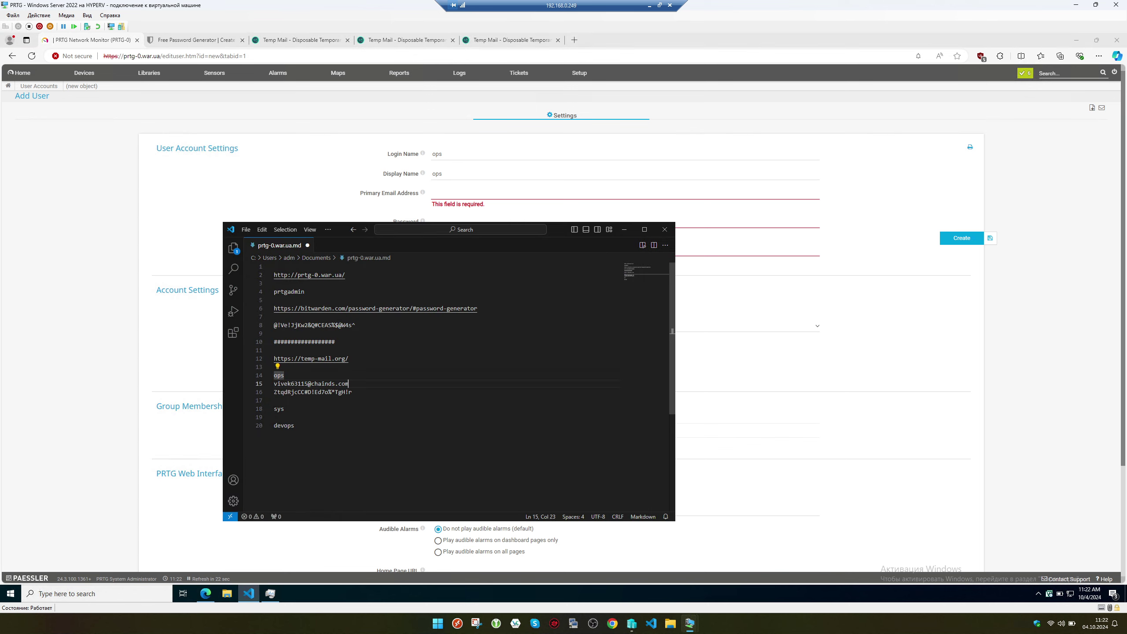
pyautogui.moveTo(349, 383); pyautogui.dragTo(255, 387)
pyautogui.hotkey('alt', 'Tab')
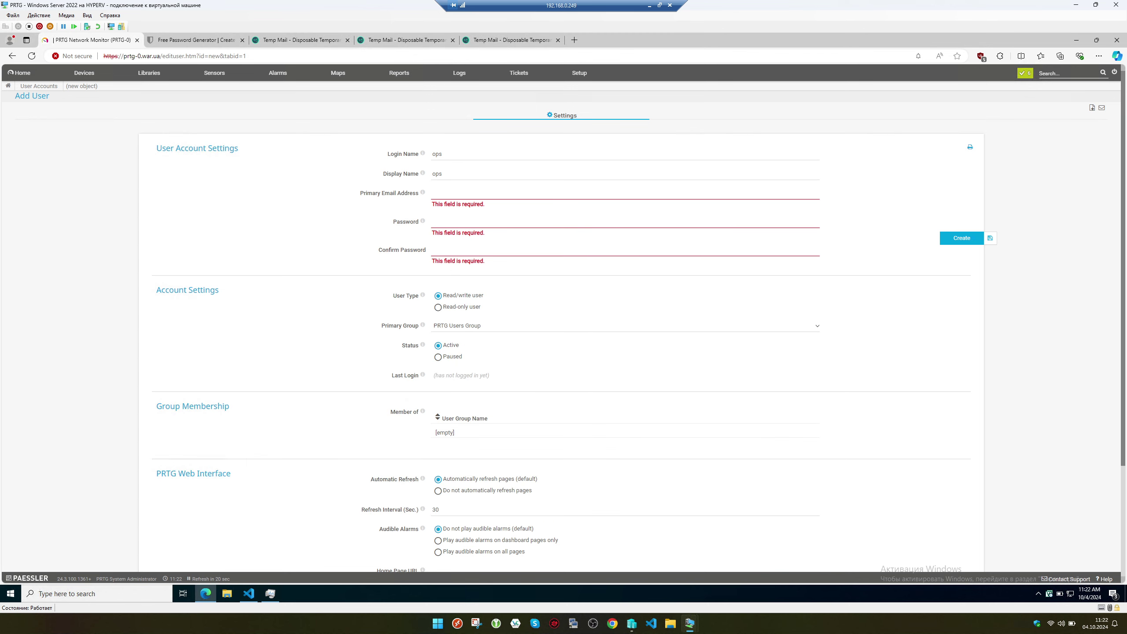
pyautogui.click(522, 203)
pyautogui.hotkey('ctrl', 'v')
# - Paste the generated password from the notes into the password fields
pyautogui.hotkey('alt', 'Tab')
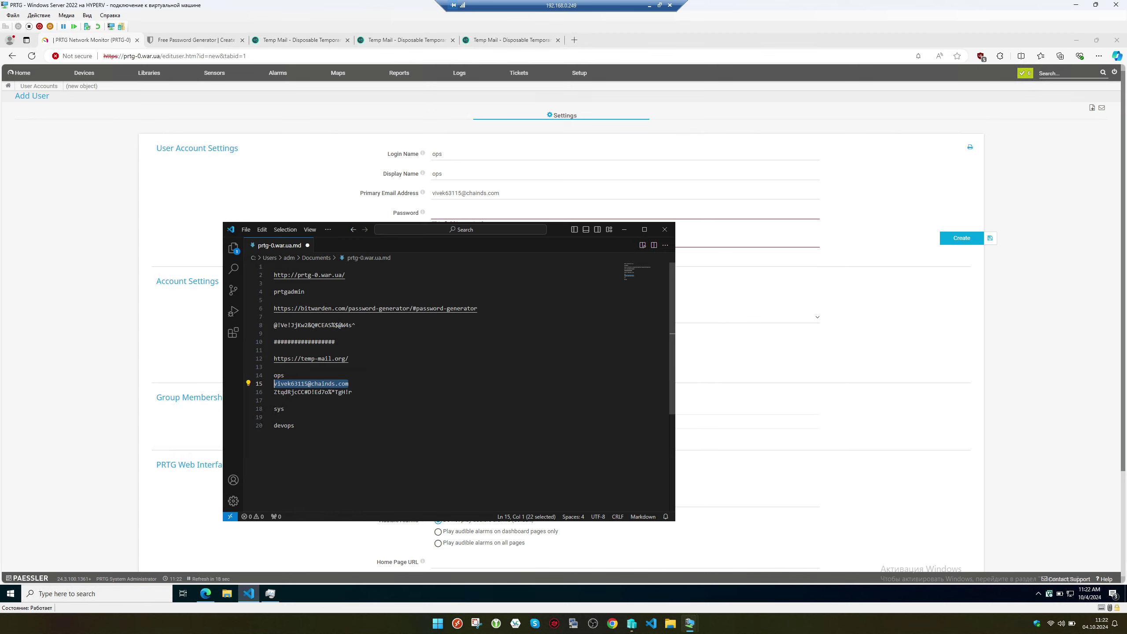
pyautogui.moveTo(352, 391); pyautogui.dragTo(255, 395)
pyautogui.hotkey('alt', 'Tab')
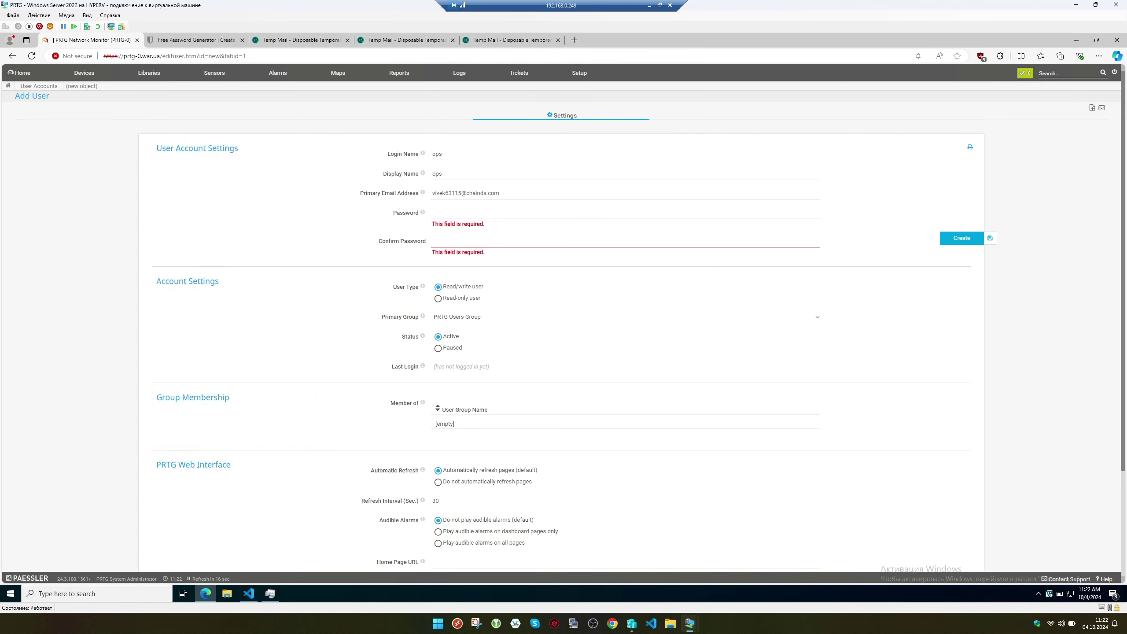
pyautogui.click(621, 241)
pyautogui.hotkey('ctrl', 'v')
pyautogui.hotkey('ctrl', 'v')
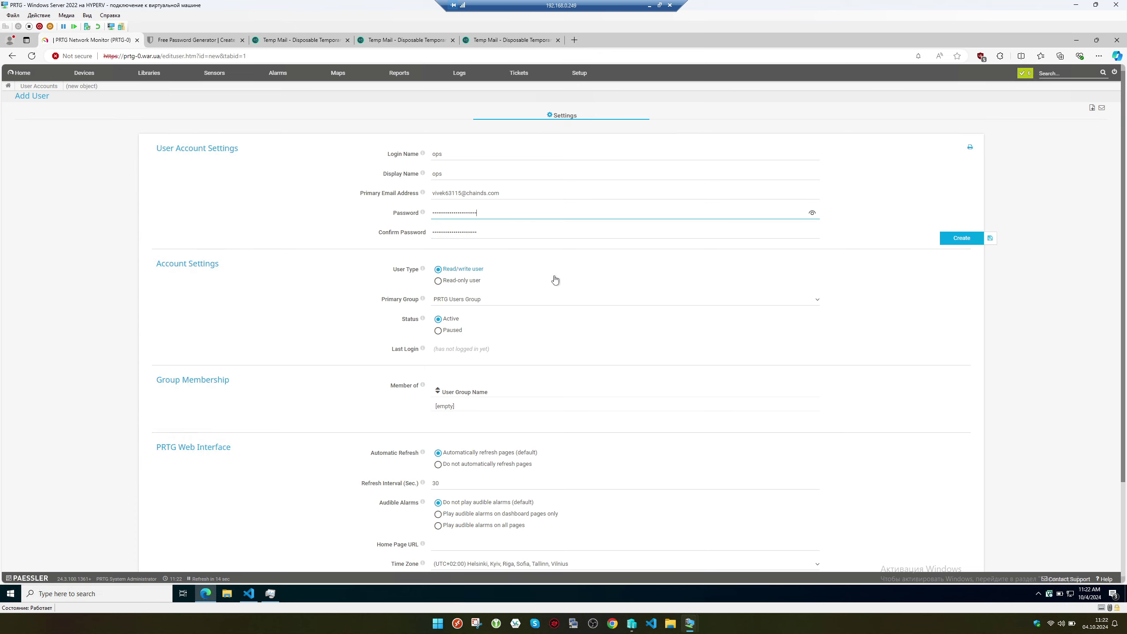
# - Choose Read-only user as User Type, keep PRTG Users Group, and review the remaining settings
pyautogui.click(472, 285)
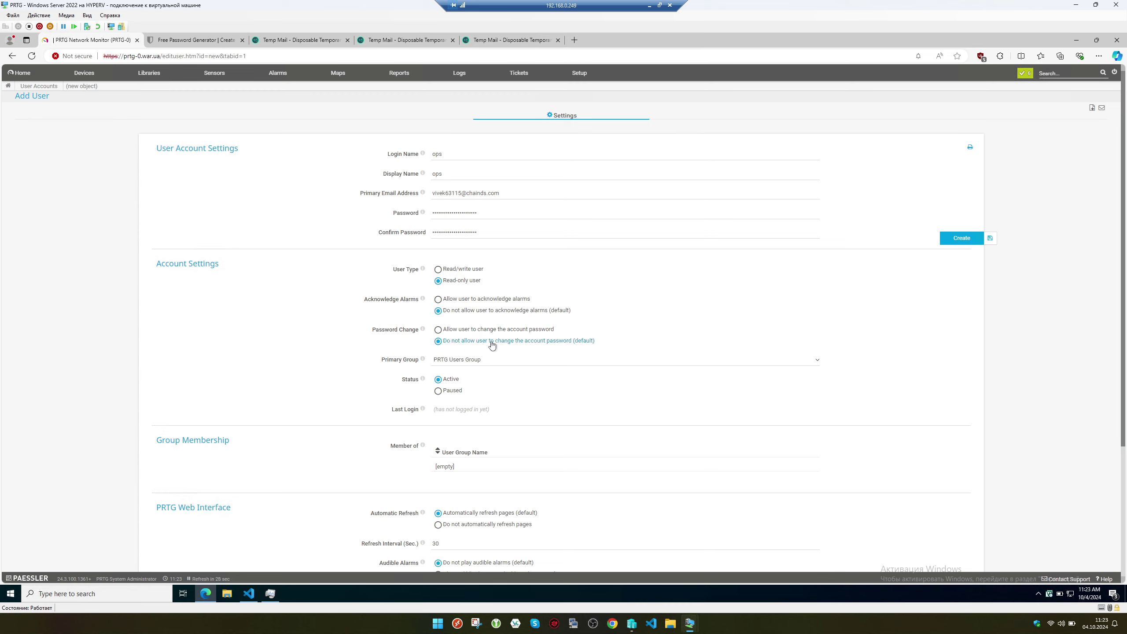
pyautogui.click(478, 361)
pyautogui.click(477, 361)
pyautogui.scroll(-2, 457, 393)
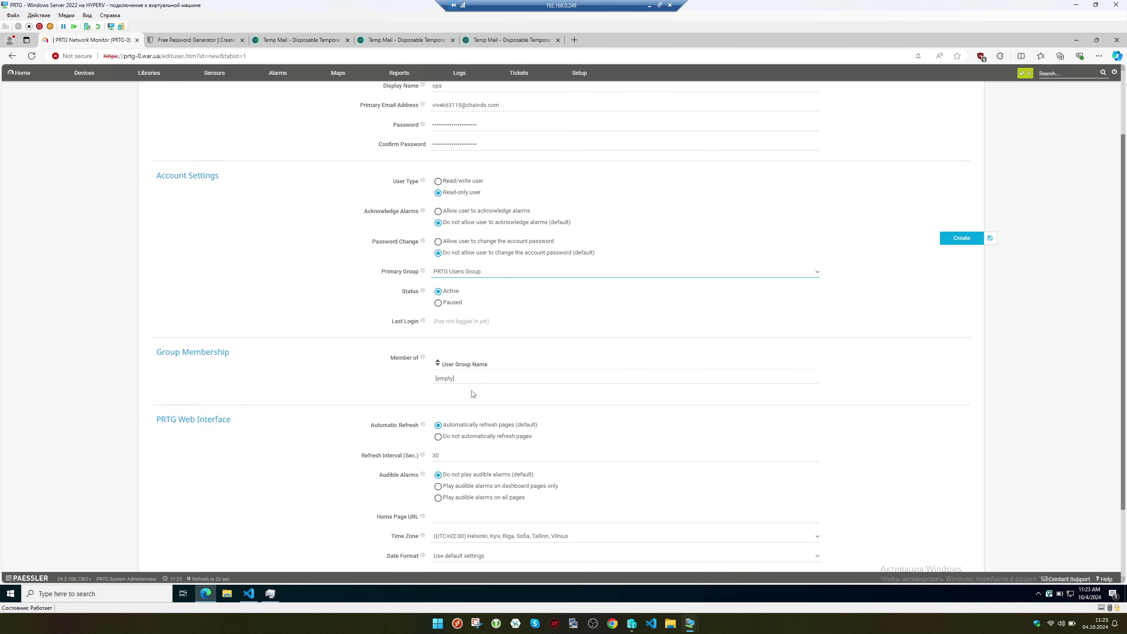
pyautogui.scroll(-2, 473, 394)
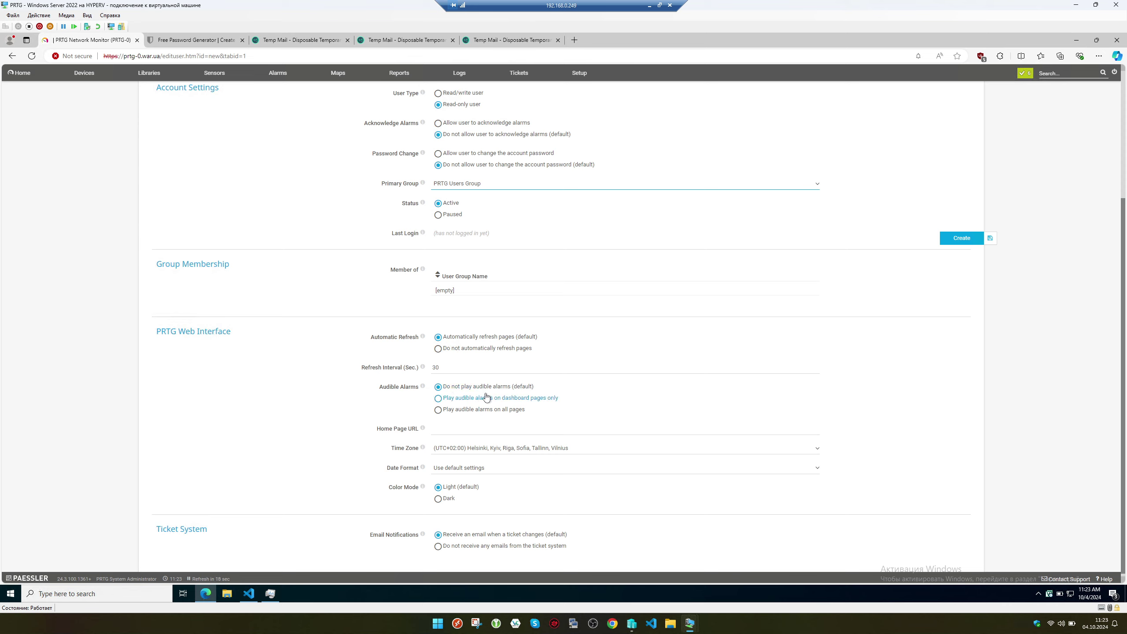
pyautogui.click(460, 433)
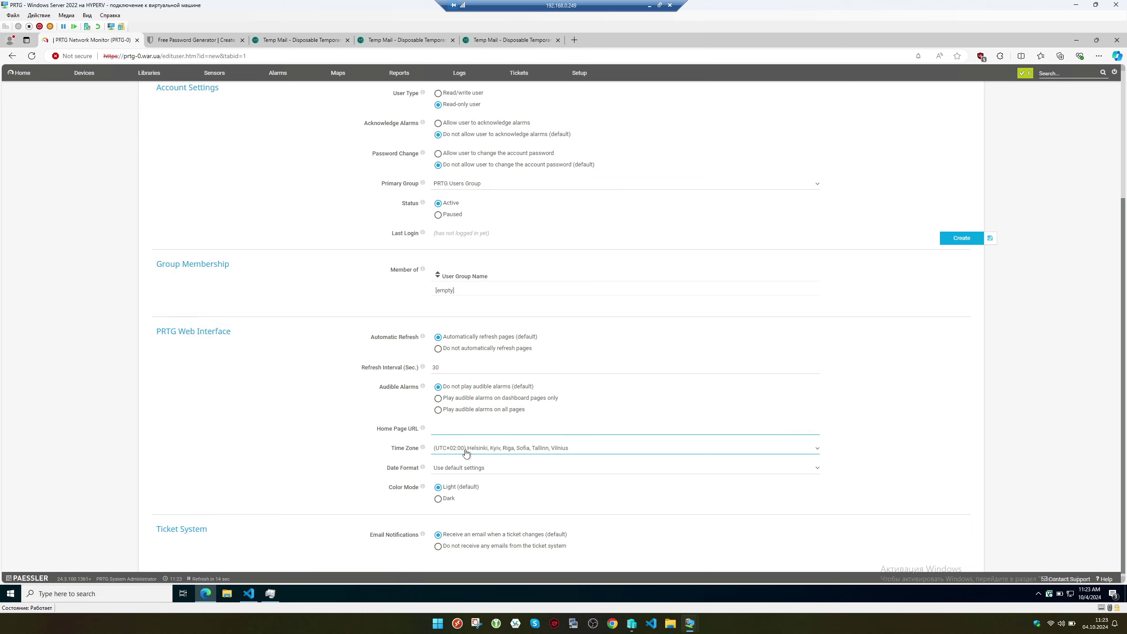
pyautogui.scroll(-1, 479, 455)
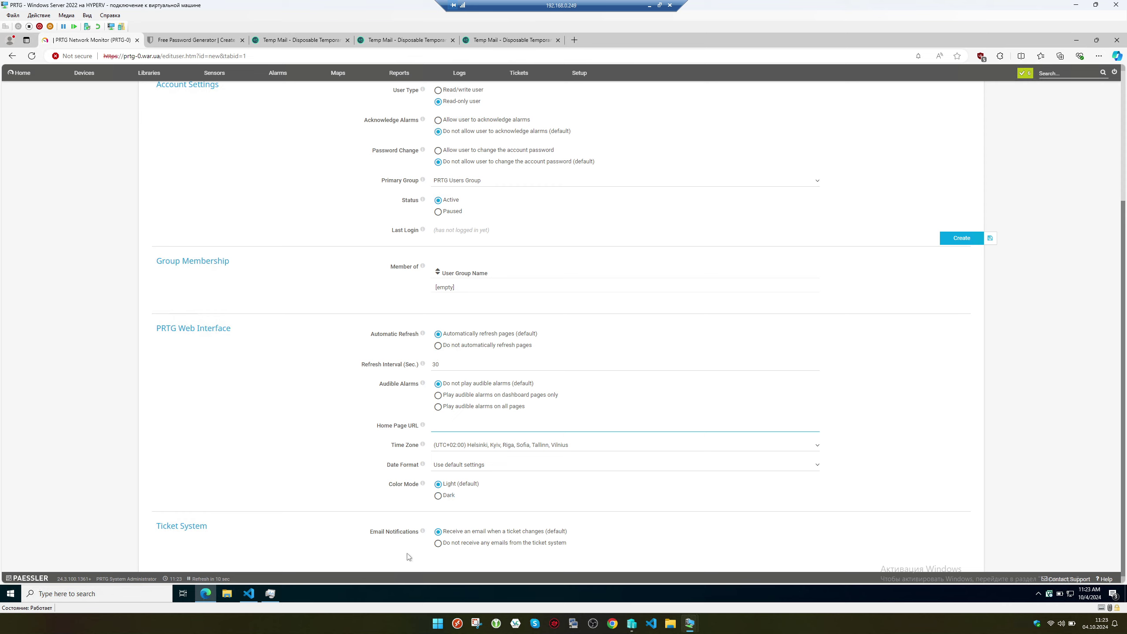
# - Create the ops account, look through the Temp Mail tabs, and return to the PRTG form
pyautogui.click(964, 239)
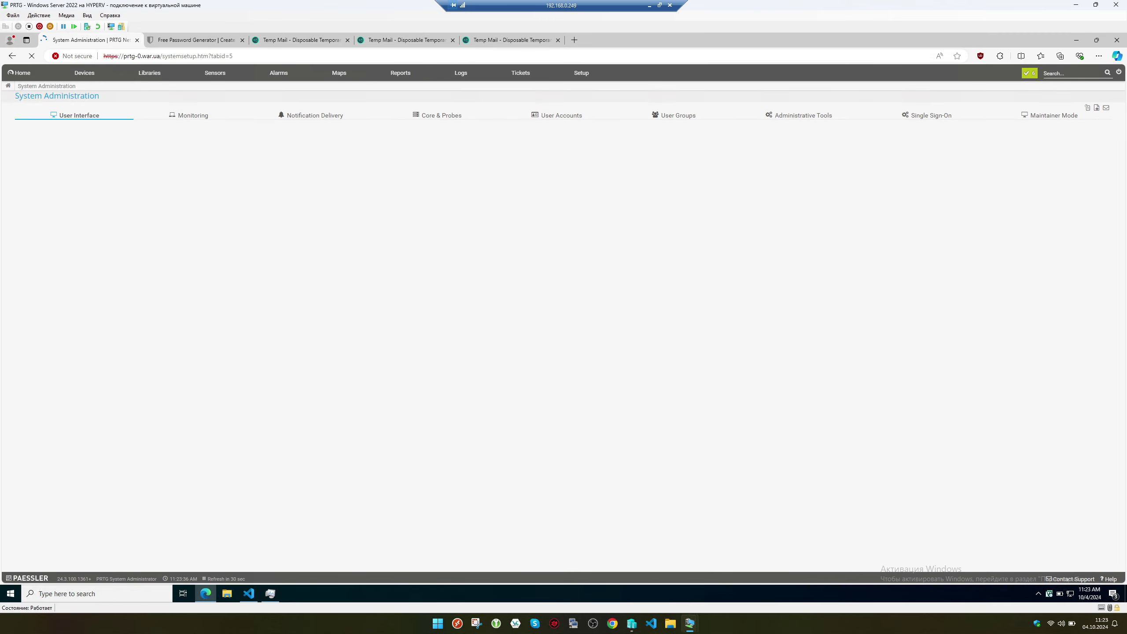
pyautogui.click(405, 40)
pyautogui.click(312, 39)
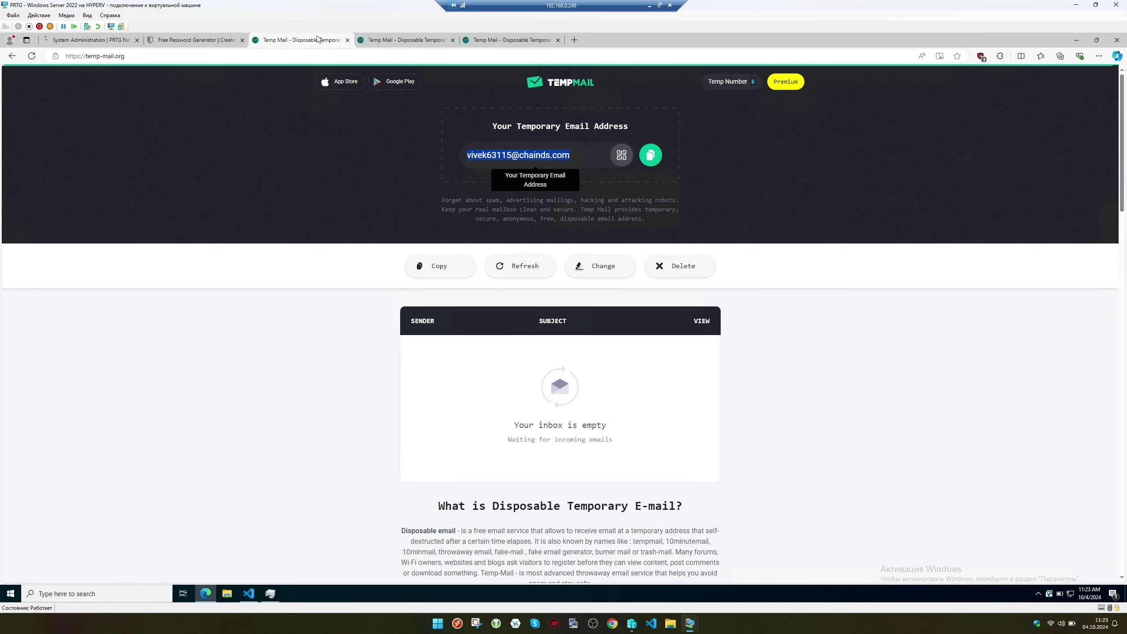
pyautogui.click(383, 40)
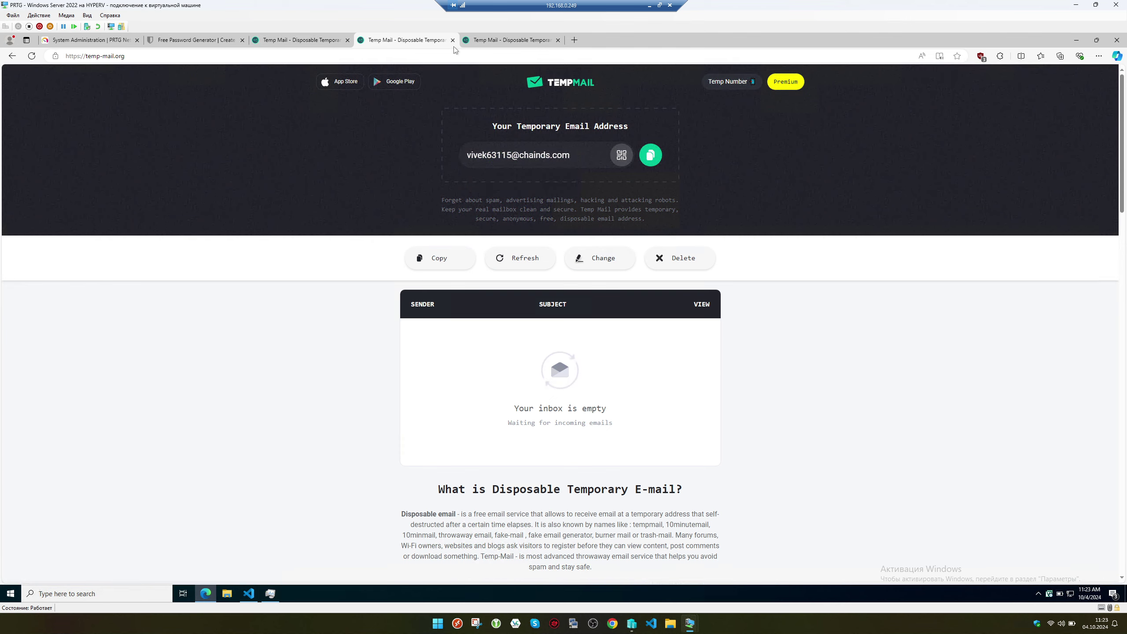
pyautogui.click(91, 40)
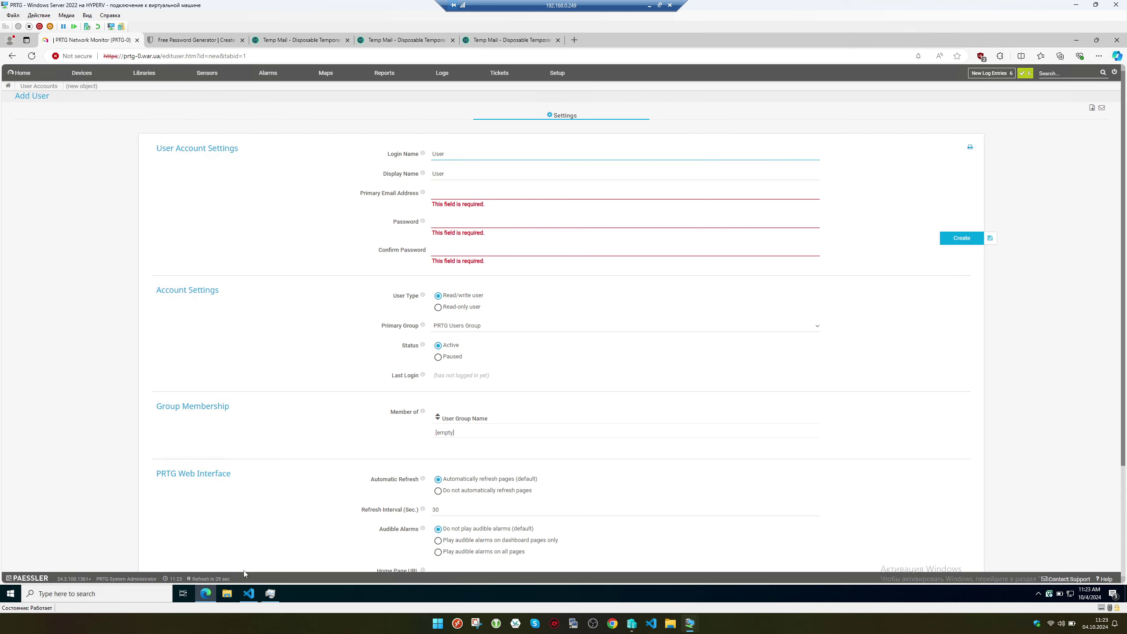
# - Copy the ops e-mail and password lines and paste them beneath sys in the notes
pyautogui.click(249, 593)
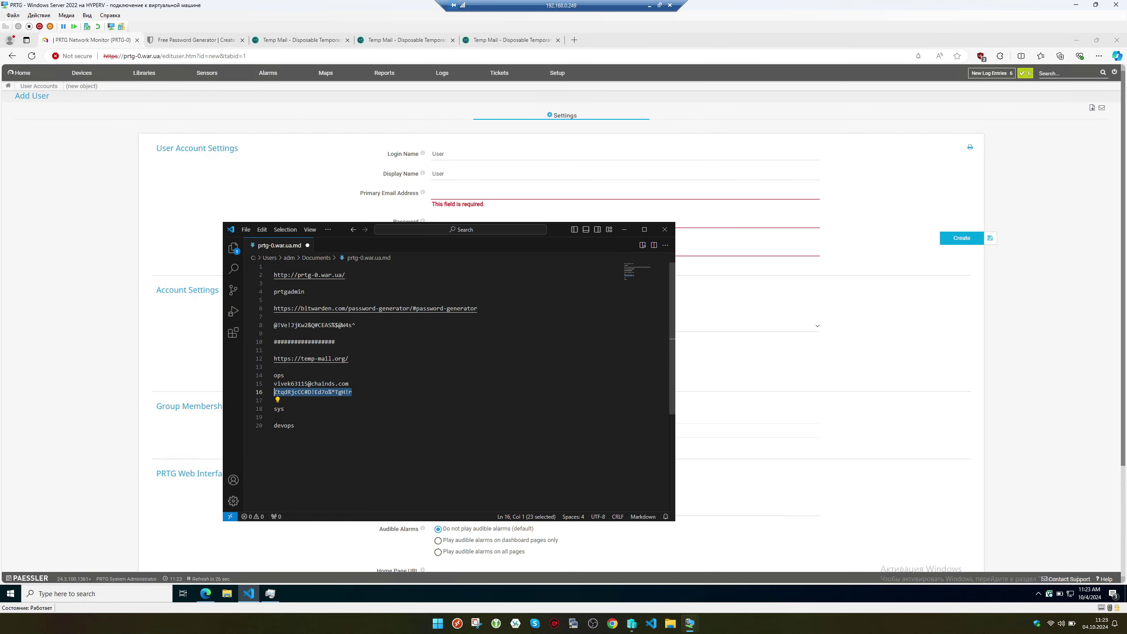
pyautogui.moveTo(353, 392); pyautogui.dragTo(274, 384)
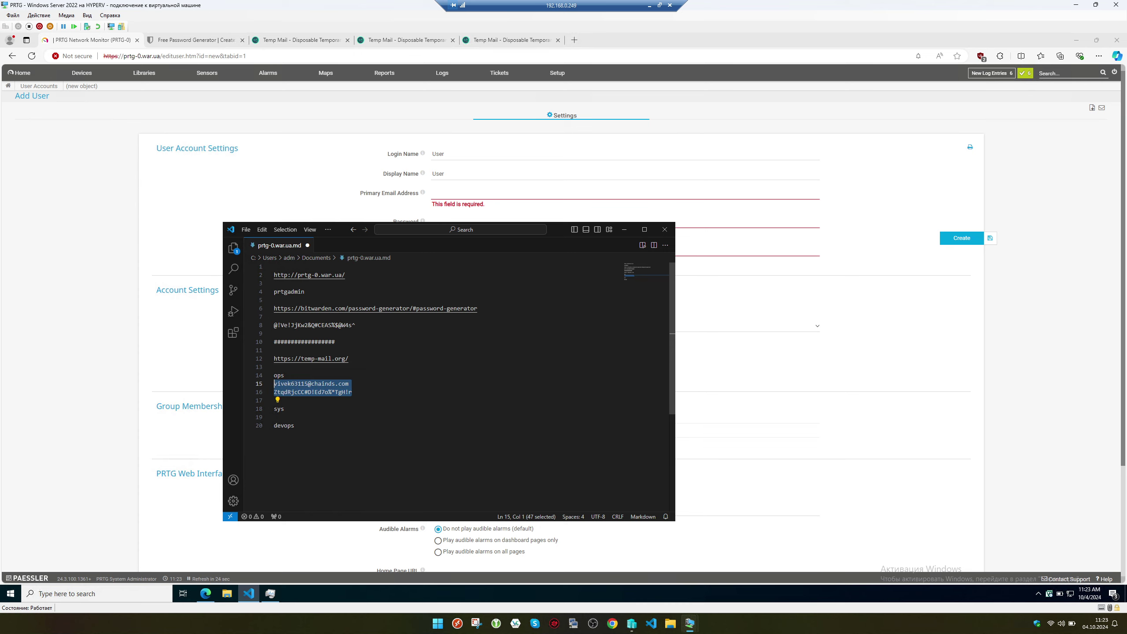
pyautogui.hotkey('ctrl', 'c')
pyautogui.click(274, 417)
pyautogui.hotkey('ctrl', 'v')
pyautogui.press('Return')
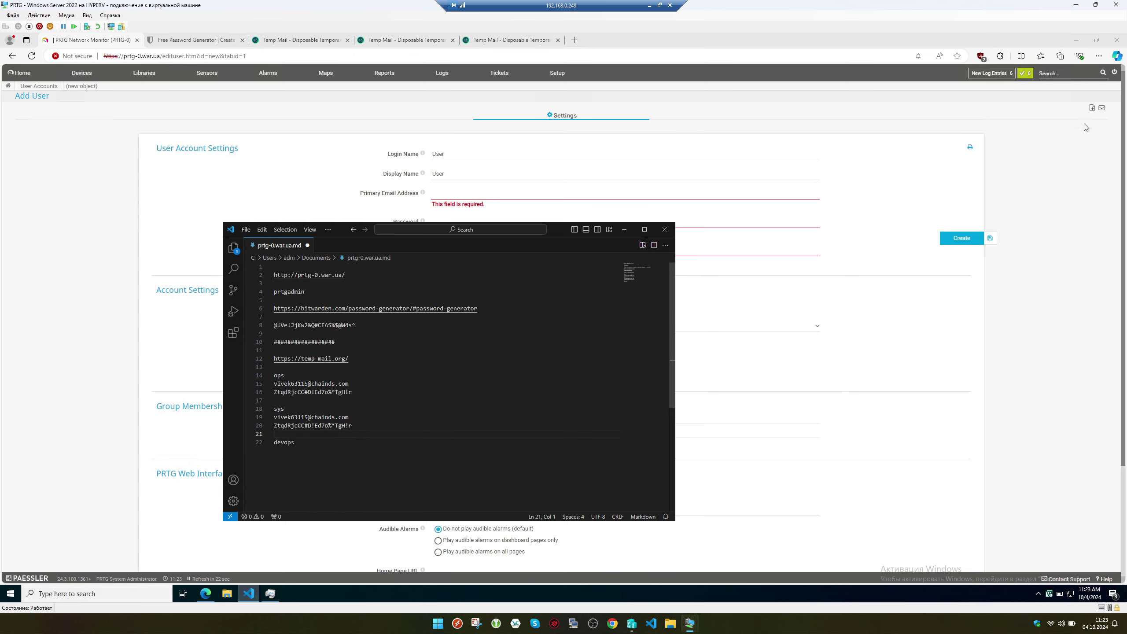
# - Open an InPrivate Edge window and shrink it to a smaller size
pyautogui.click(1099, 56)
pyautogui.click(665, 83)
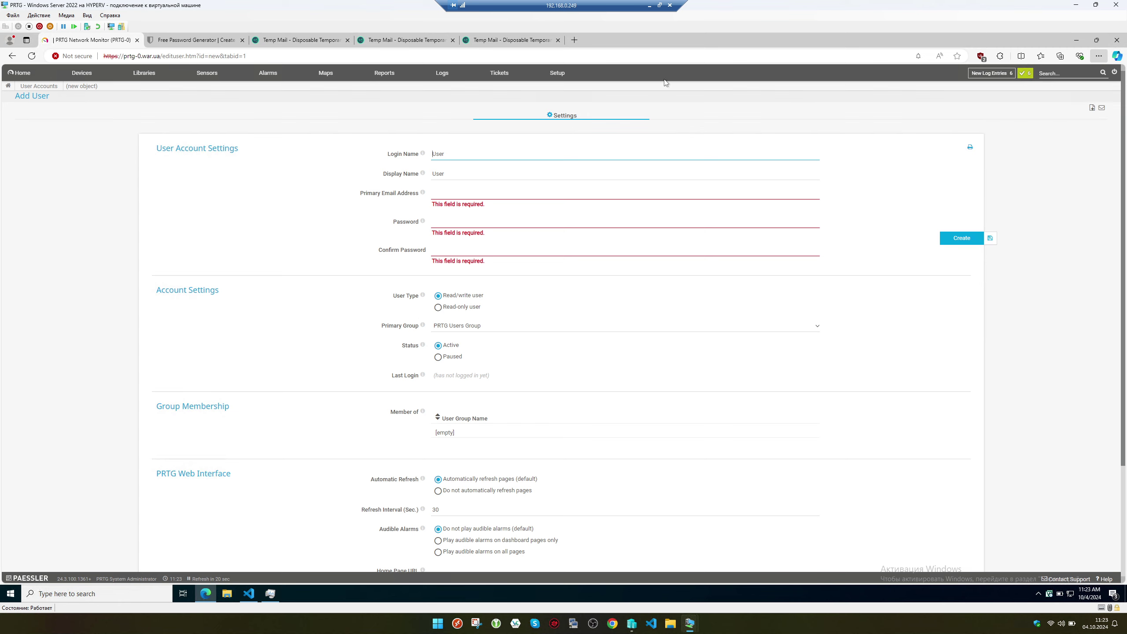
pyautogui.hotkey('ctrl', 'shift', 'n')
pyautogui.moveTo(393, 46); pyautogui.dragTo(428, 134)
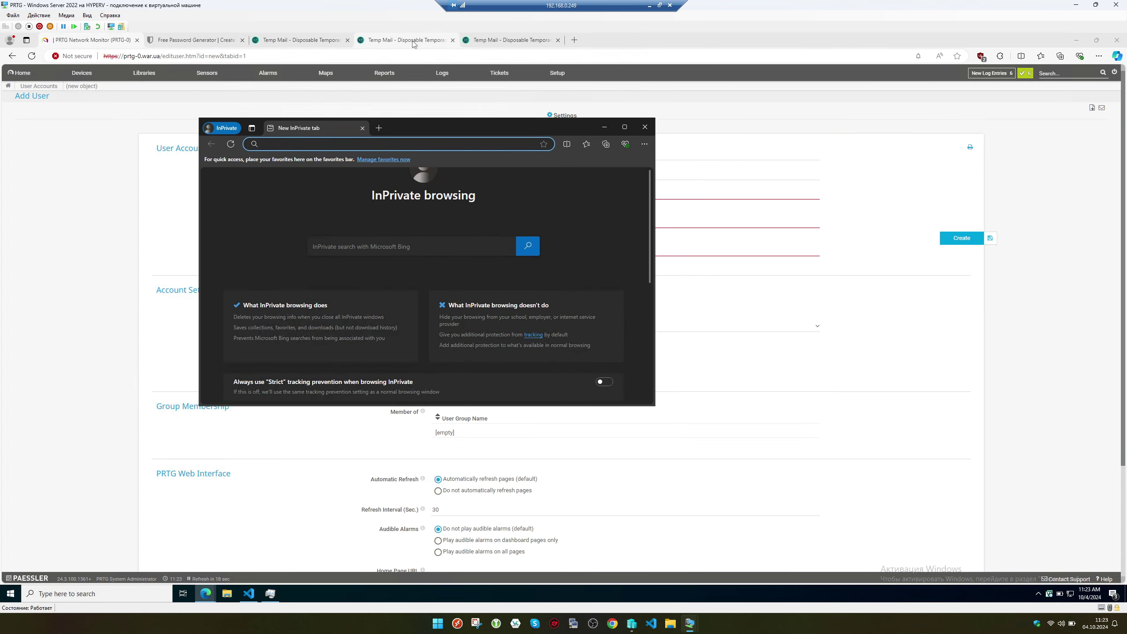
# - Load temp-mail.org in the InPrivate window and copy its new temporary address
pyautogui.click(449, 47)
pyautogui.click(453, 40)
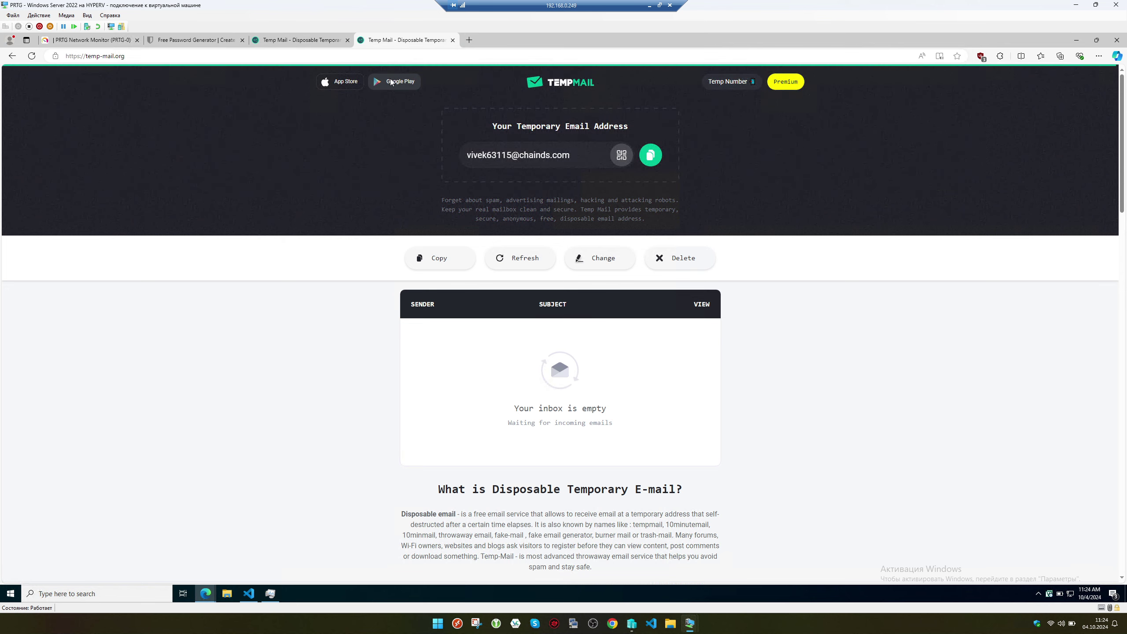
pyautogui.hotkey('ctrl', 'v')
pyautogui.press('Return')
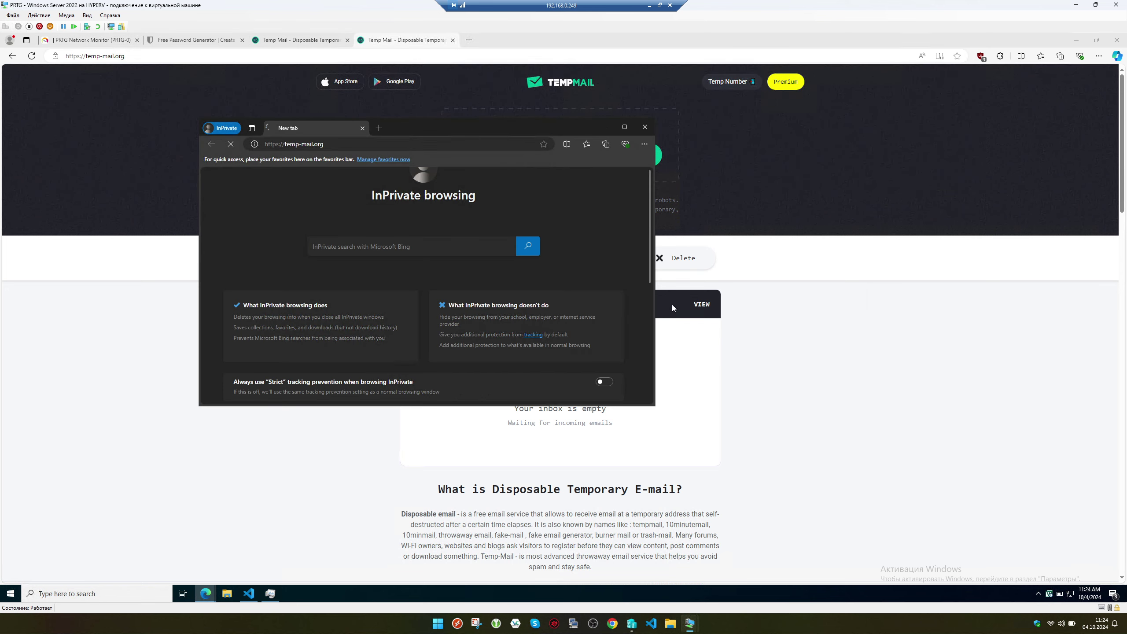
pyautogui.moveTo(655, 407); pyautogui.dragTo(946, 546)
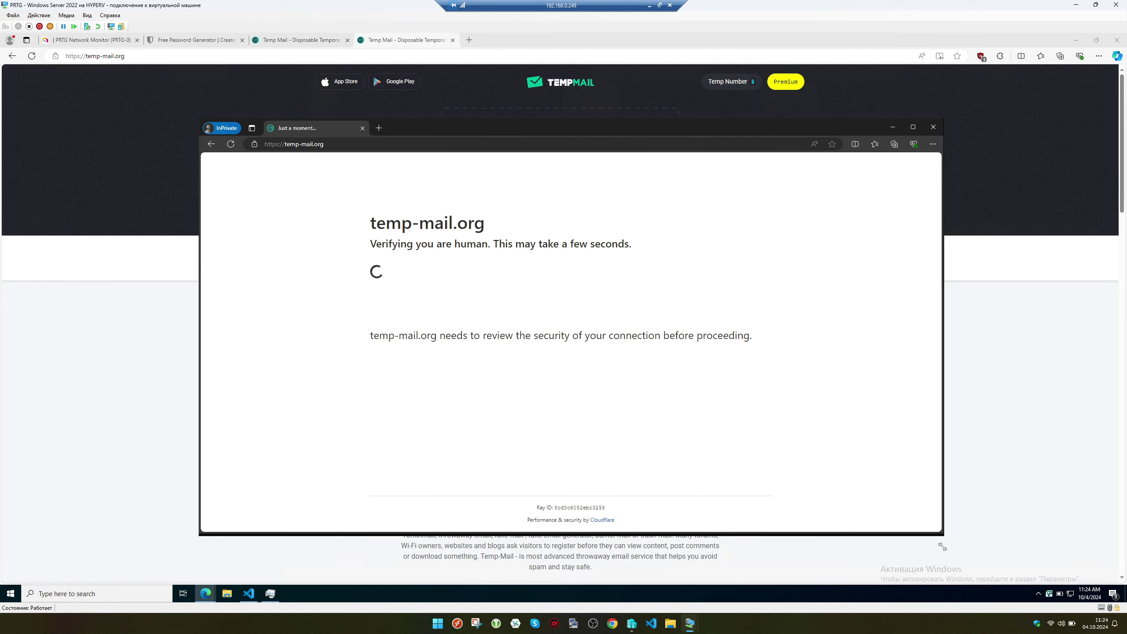
pyautogui.moveTo(381, 119); pyautogui.dragTo(385, 99)
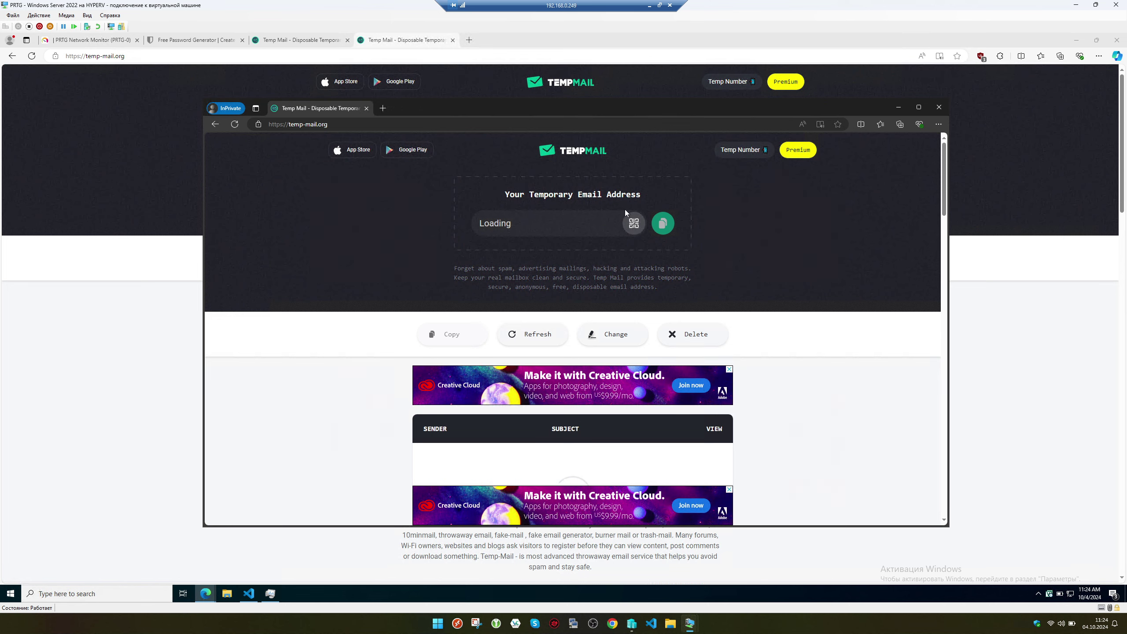
pyautogui.moveTo(599, 114); pyautogui.dragTo(581, 335)
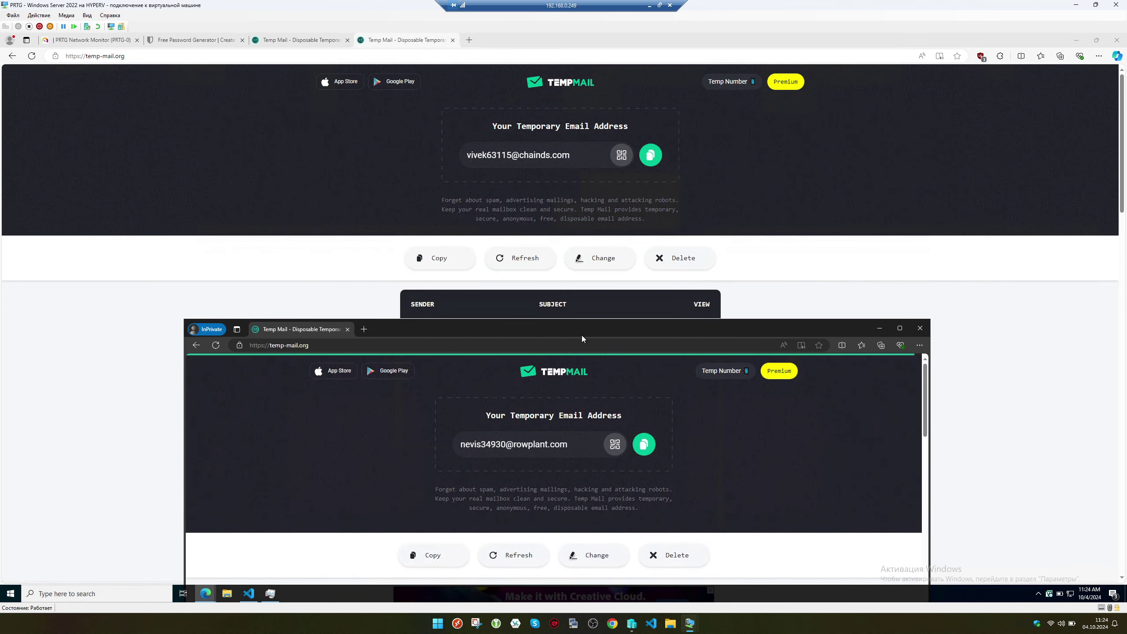
pyautogui.click(643, 444)
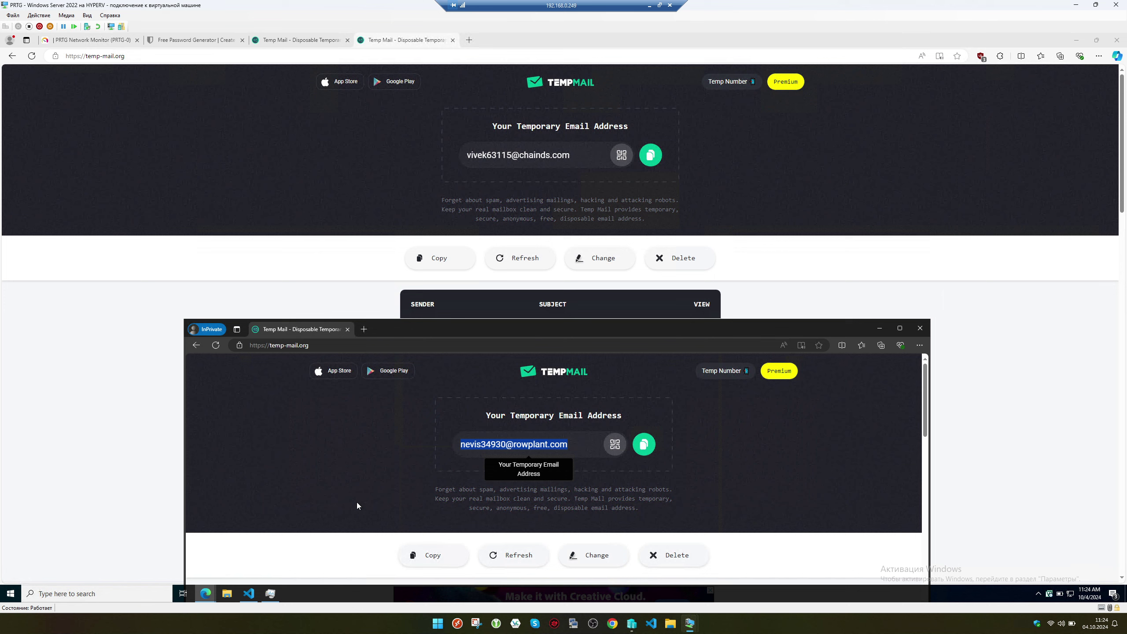
# - Replace the old address under sys in the notes with the new one
pyautogui.click(244, 598)
pyautogui.press('Up')
pyautogui.press('Up')
pyautogui.press('End')
pyautogui.hotkey('shift', 'Home')
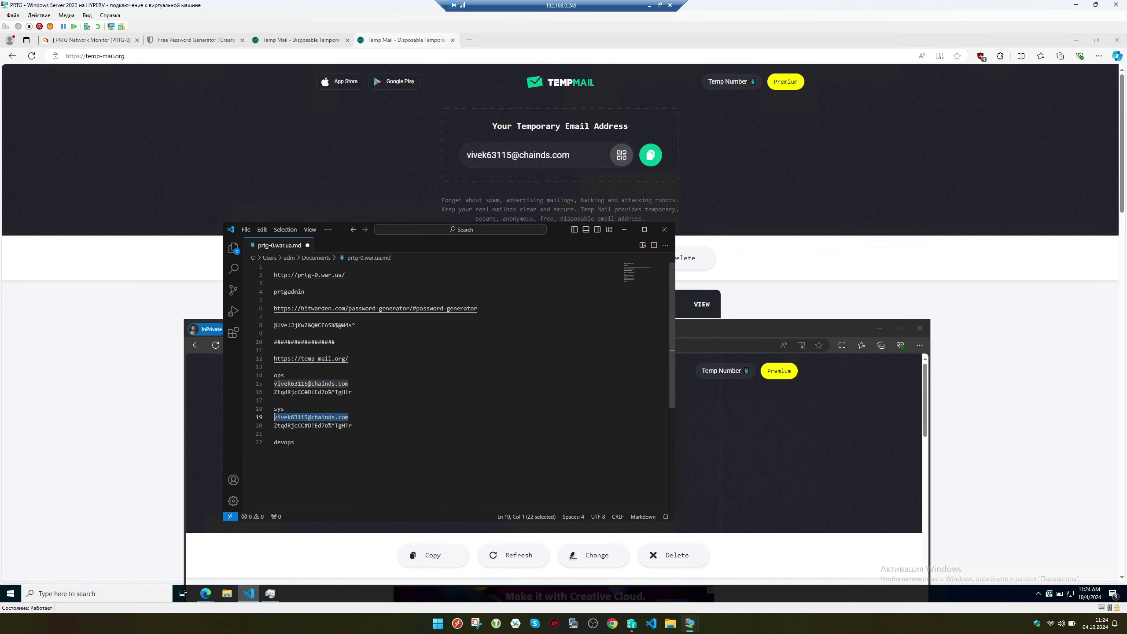
# - Regenerate a Bitwarden password and paste it over the sys password line
pyautogui.click(195, 39)
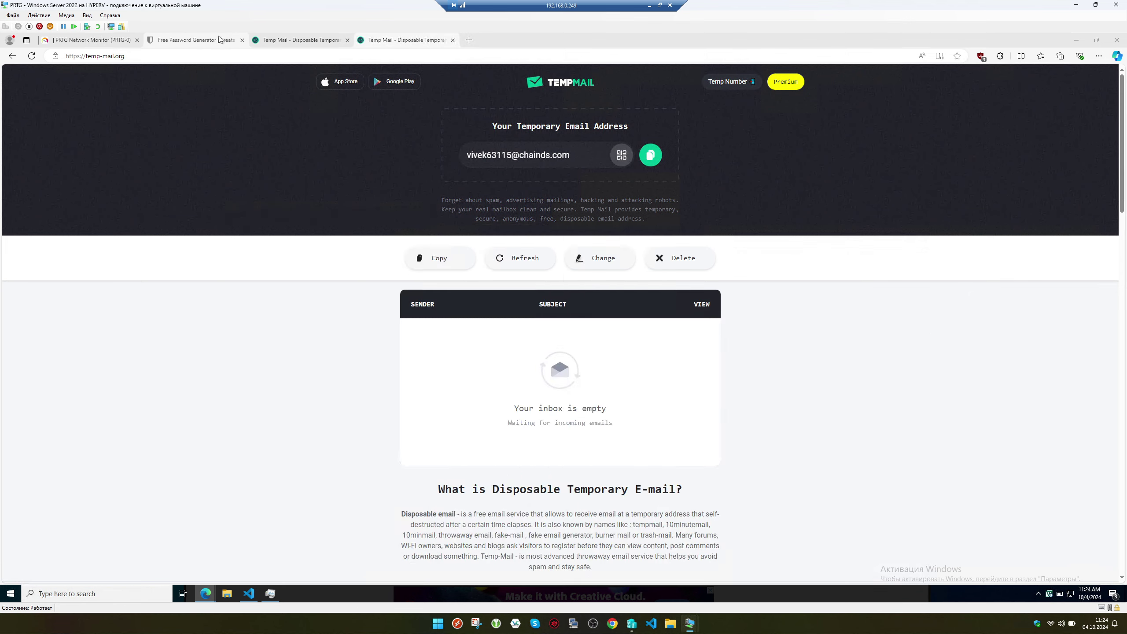
pyautogui.click(594, 331)
pyautogui.click(519, 331)
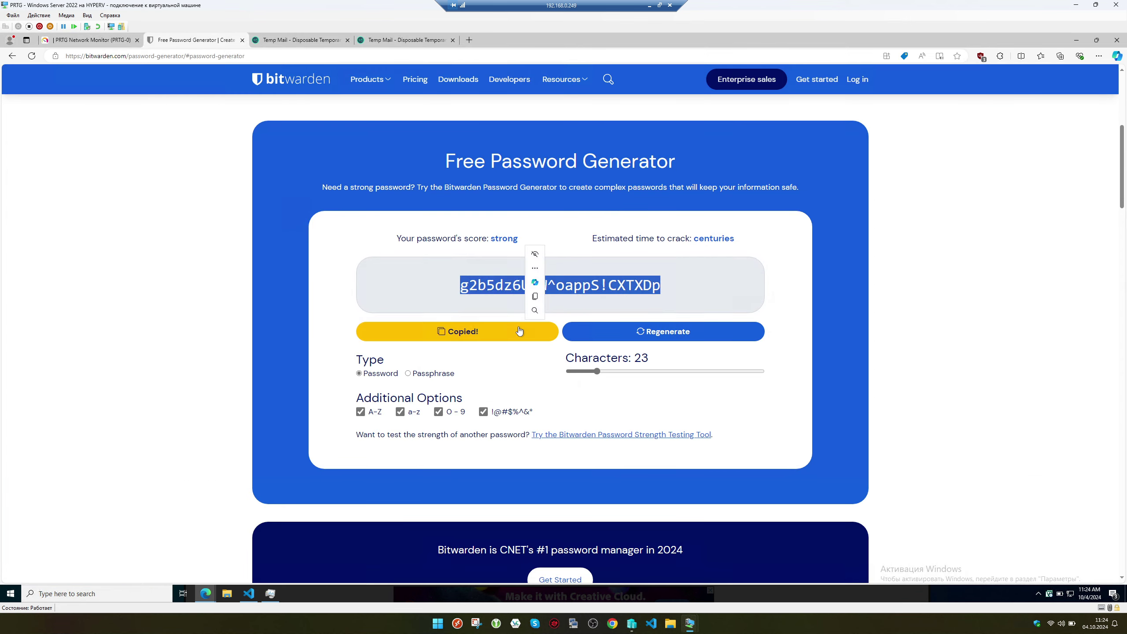
pyautogui.hotkey('alt', 'Tab')
pyautogui.press('Down')
pyautogui.press('End')
pyautogui.hotkey('shift', 'Home')
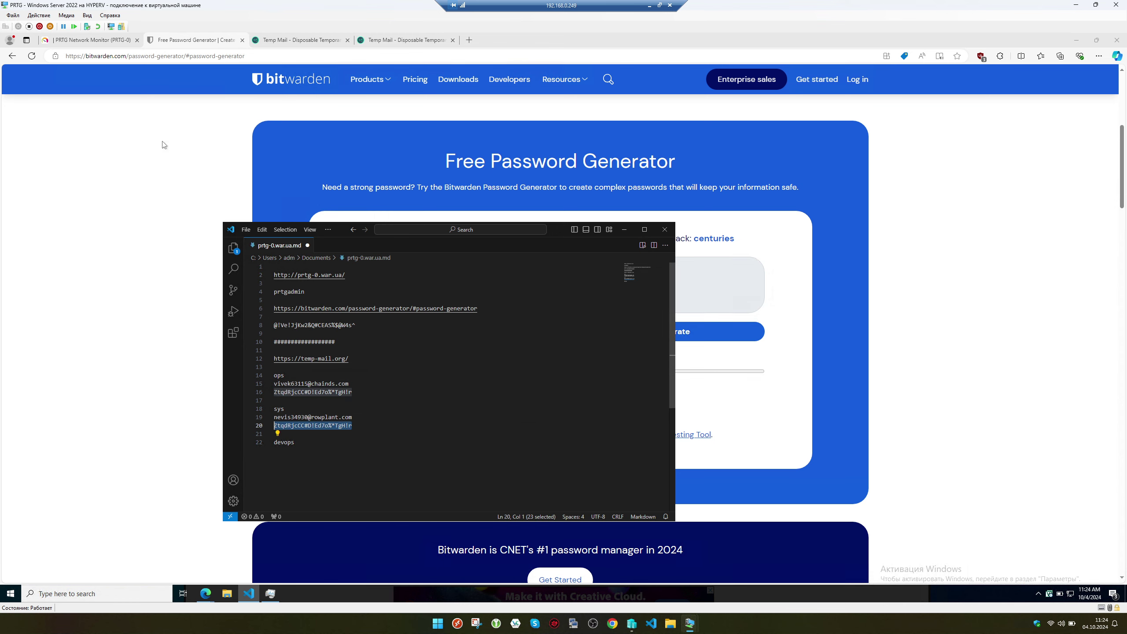
# - Paste the new sys password into PRTG's Password and Confirm Password fields
pyautogui.click(101, 40)
pyautogui.press('Tab')
pyautogui.press('Tab')
pyautogui.press('Tab')
pyautogui.hotkey('ctrl', 'v')
pyautogui.press('Tab')
pyautogui.hotkey('ctrl', 'v')
pyautogui.hotkey('alt', 'Tab')
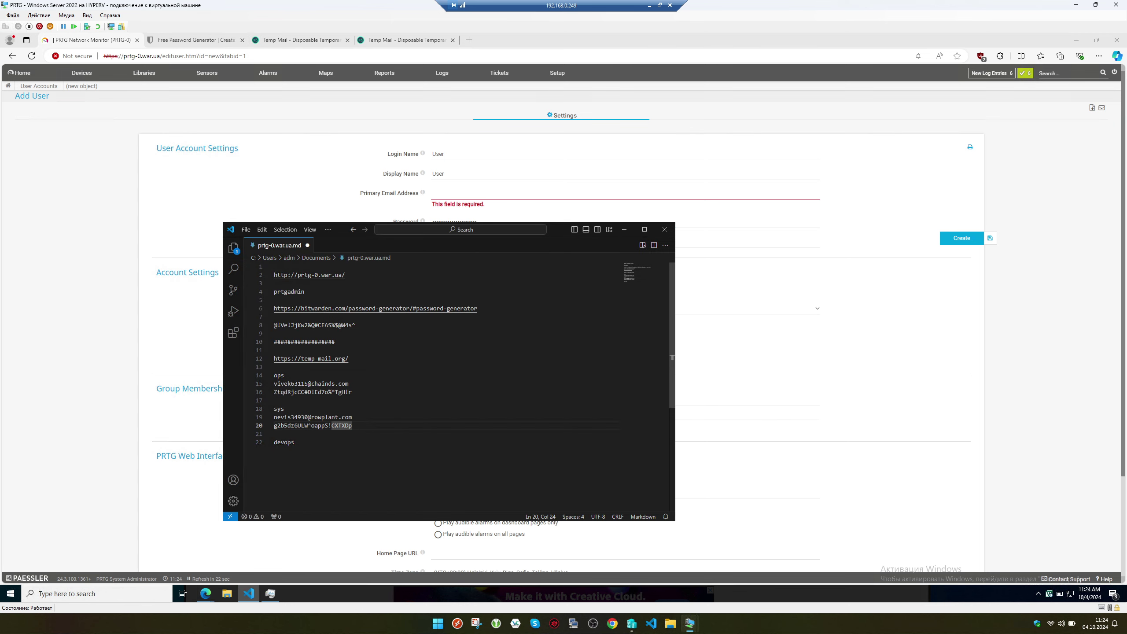
# - Enter sys as the Login Name and Display Name
pyautogui.press('Up')
pyautogui.hotkey('shift', 'Home')
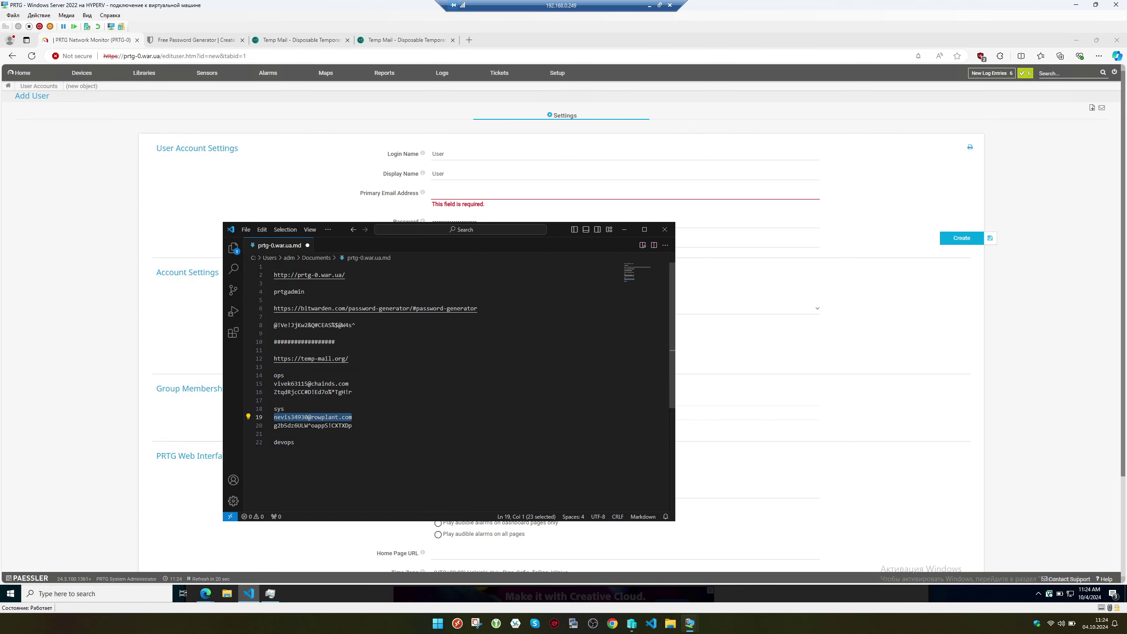
pyautogui.hotkey('ctrl', 'c')
pyautogui.hotkey('alt', 'Tab')
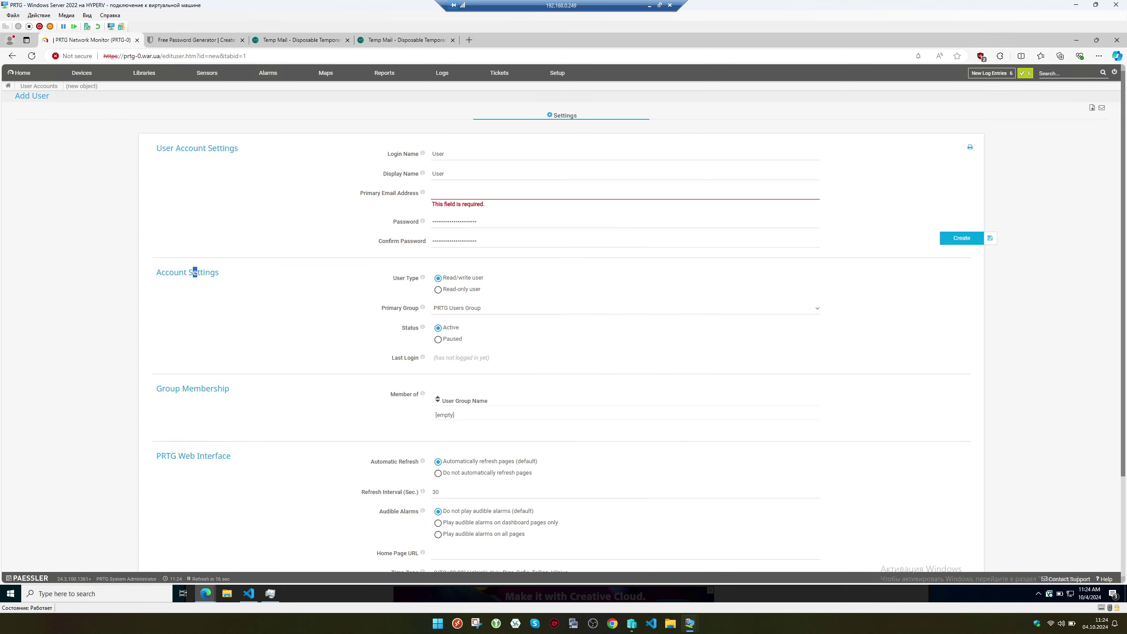
pyautogui.hotkey('shift', 'Tab')
pyautogui.hotkey('shift', 'Tab')
pyautogui.hotkey('shift', 'Tab')
pyautogui.write('sys')
pyautogui.press('Tab')
pyautogui.hotkey('ctrl', 'v')
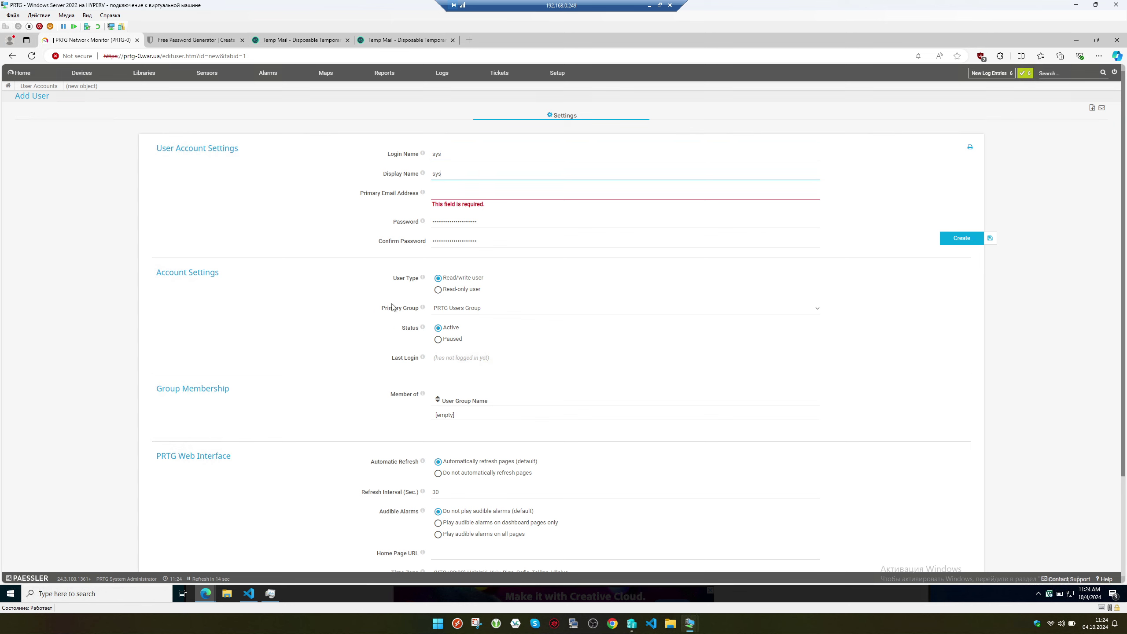
# - Copy the sys temporary address from the notes into Primary Email Address
pyautogui.hotkey('alt', 'Tab')
pyautogui.press('Up')
pyautogui.press('Up')
pyautogui.press('Up')
pyautogui.press('End')
pyautogui.hotkey('ctrl', 'shift', 'Left')
pyautogui.hotkey('ctrl', 'shift', 'Left')
pyautogui.hotkey('ctrl', 'shift', 'Left')
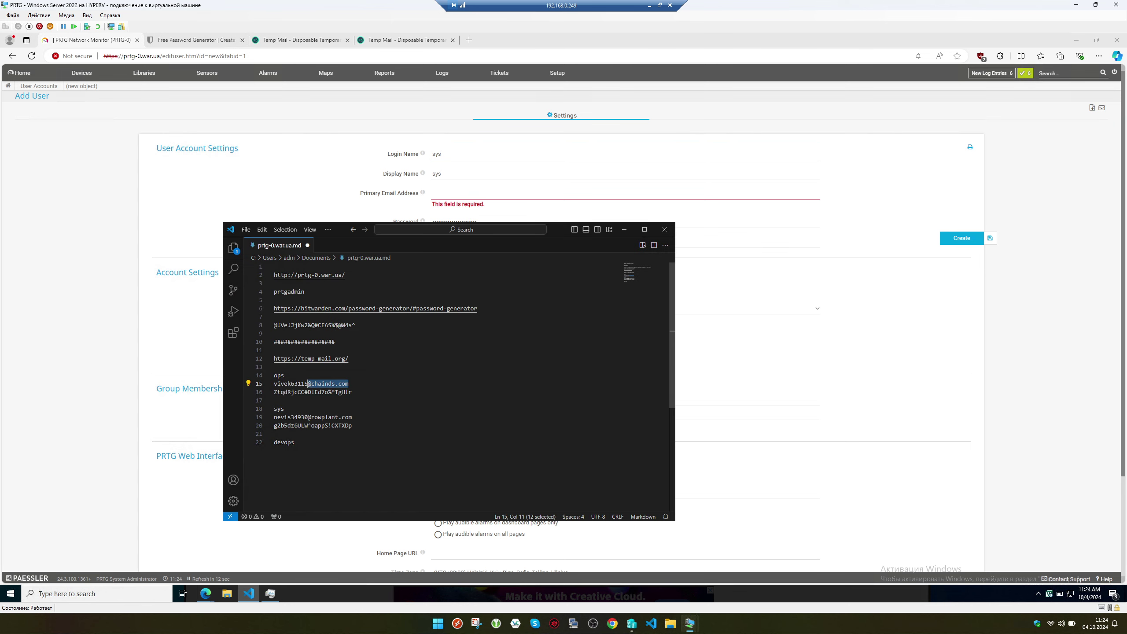
pyautogui.press('Down')
pyautogui.press('Down')
pyautogui.press('Down')
pyautogui.press('Down')
pyautogui.press('End')
pyautogui.hotkey('shift', 'Home')
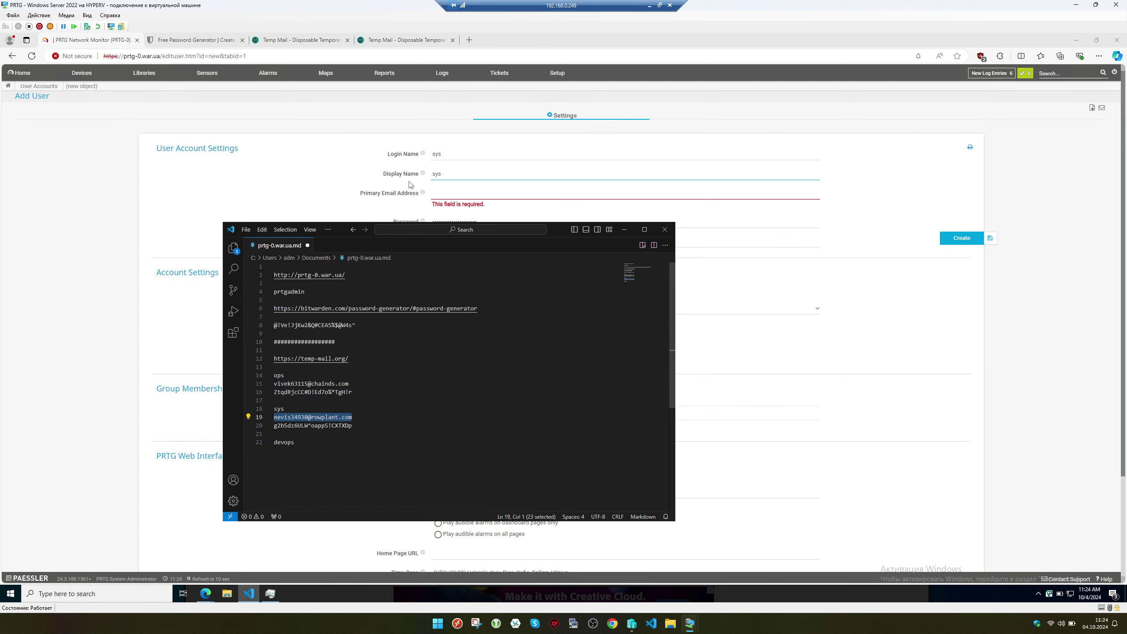
pyautogui.hotkey('ctrl', 'c')
pyautogui.hotkey('alt', 'Tab')
pyautogui.hotkey('ctrl', 'v')
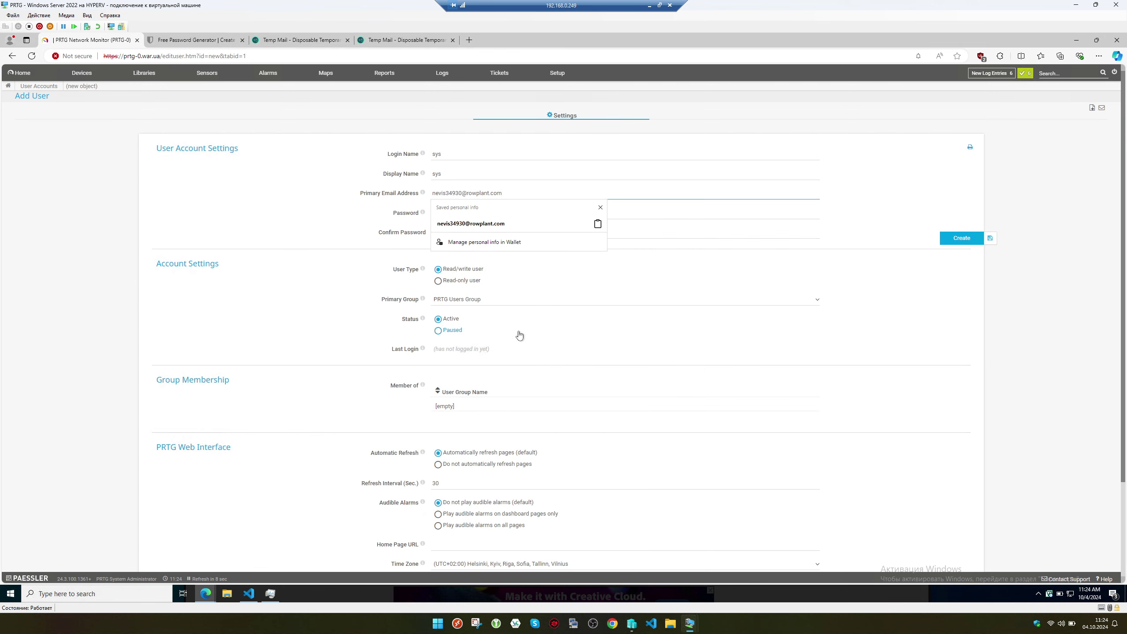
# - Make sys a read-only user and create the account
pyautogui.click(476, 283)
pyautogui.scroll(-4, 594, 334)
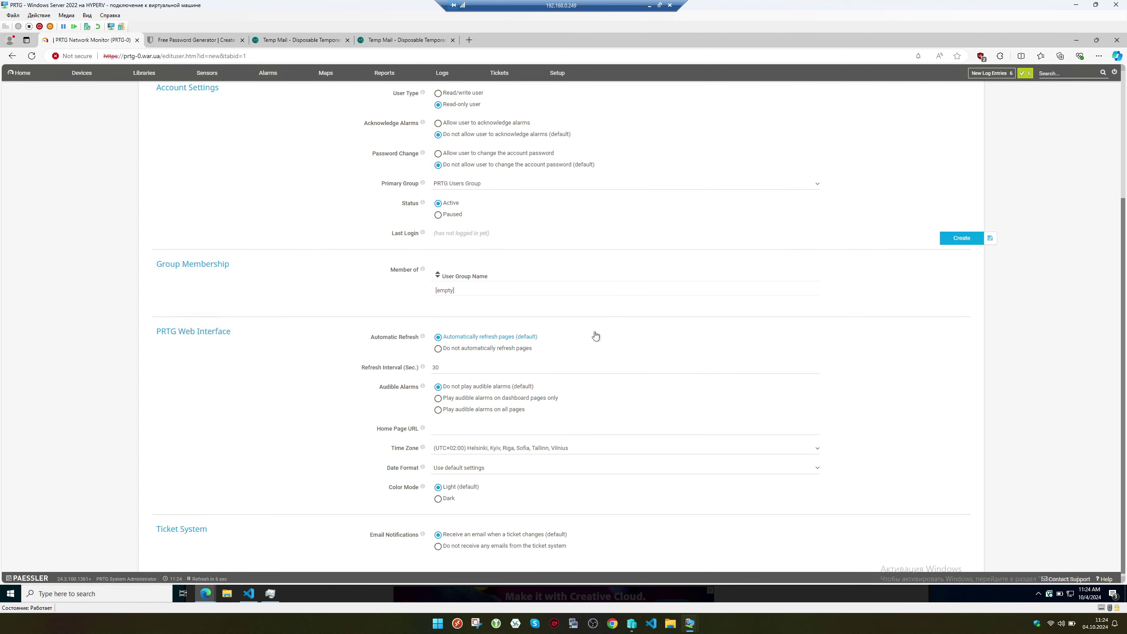
pyautogui.scroll(4, 695, 393)
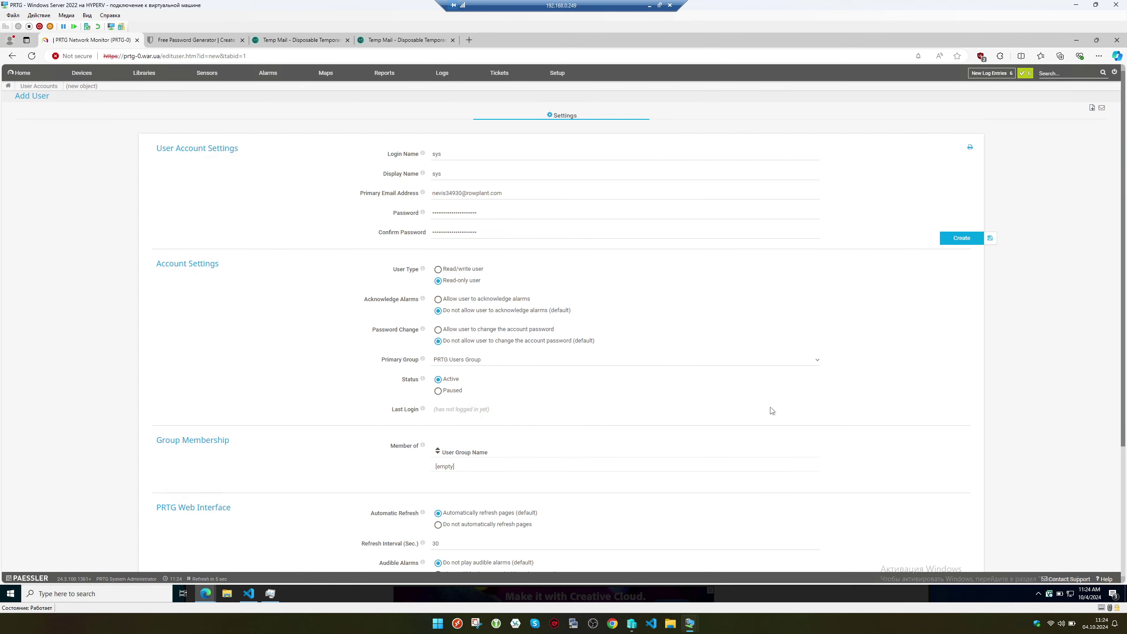
pyautogui.click(962, 240)
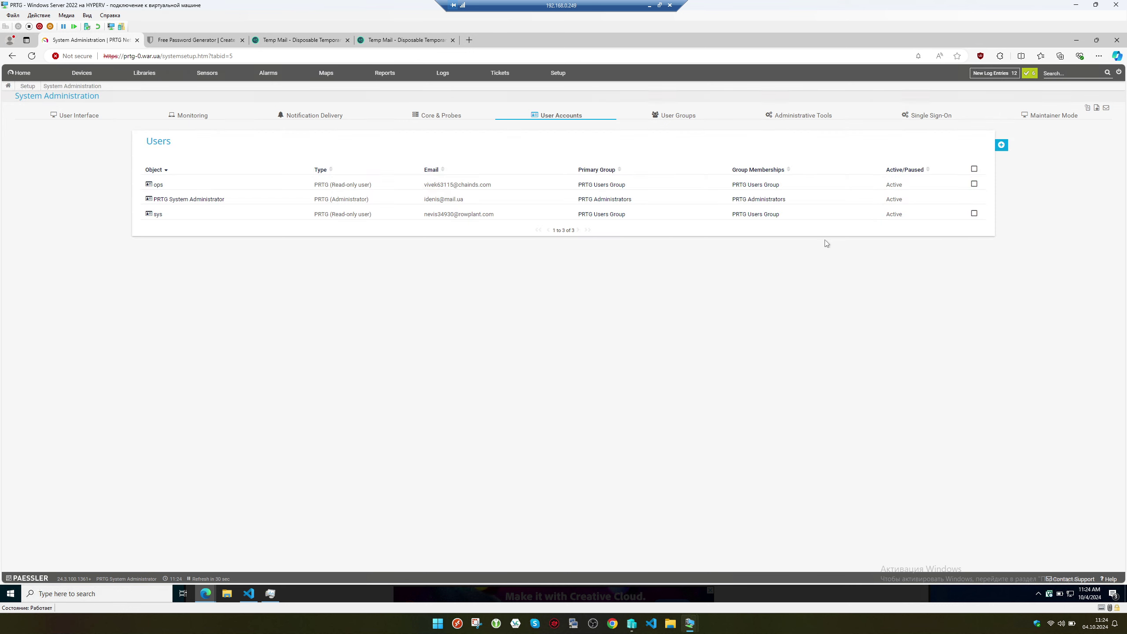
pyautogui.click(1002, 145)
# - Start a blank PRTG Add User form and copy the sys e-mail and password lines beneath devops
pyautogui.click(966, 152)
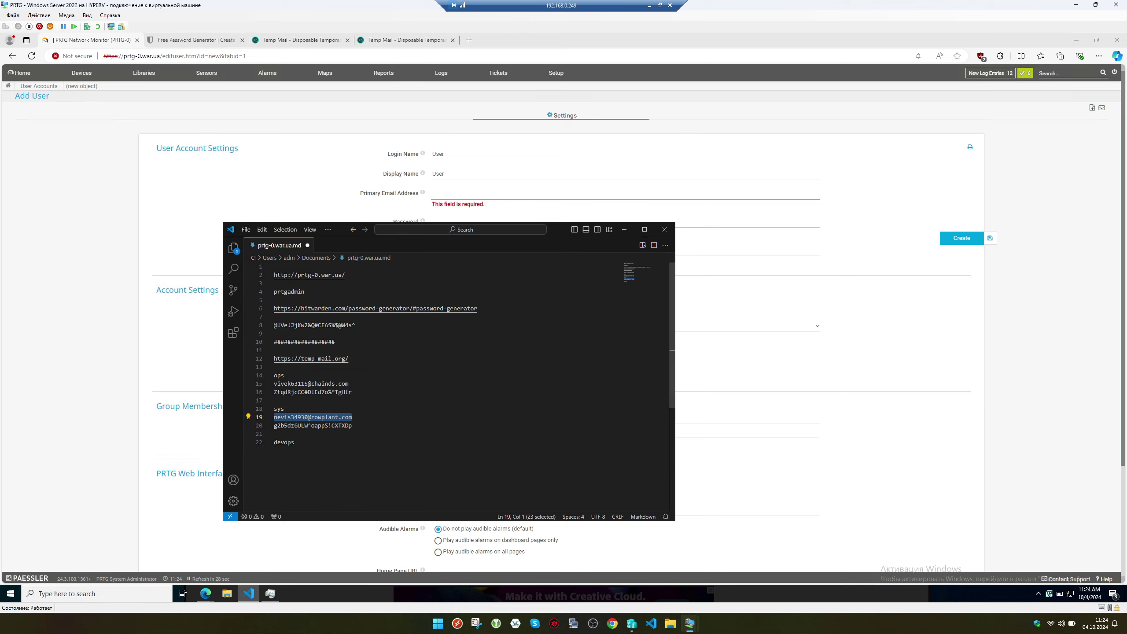
pyautogui.hotkey('shift', 'Down')
pyautogui.hotkey('ctrl', 'End')
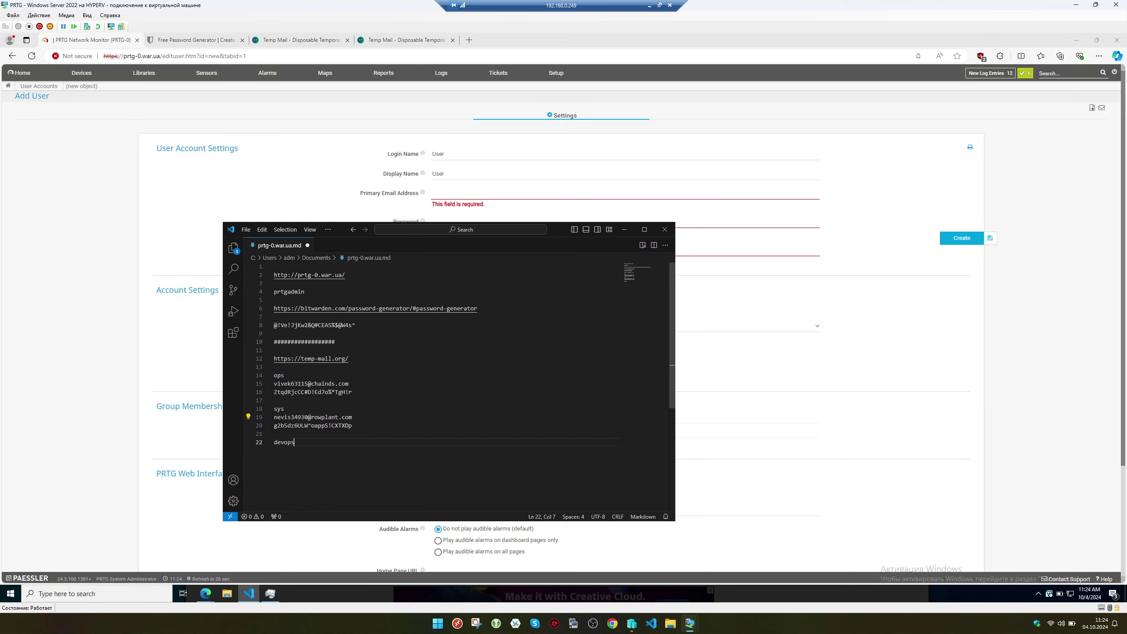
pyautogui.press('Return')
pyautogui.hotkey('ctrl', 'v')
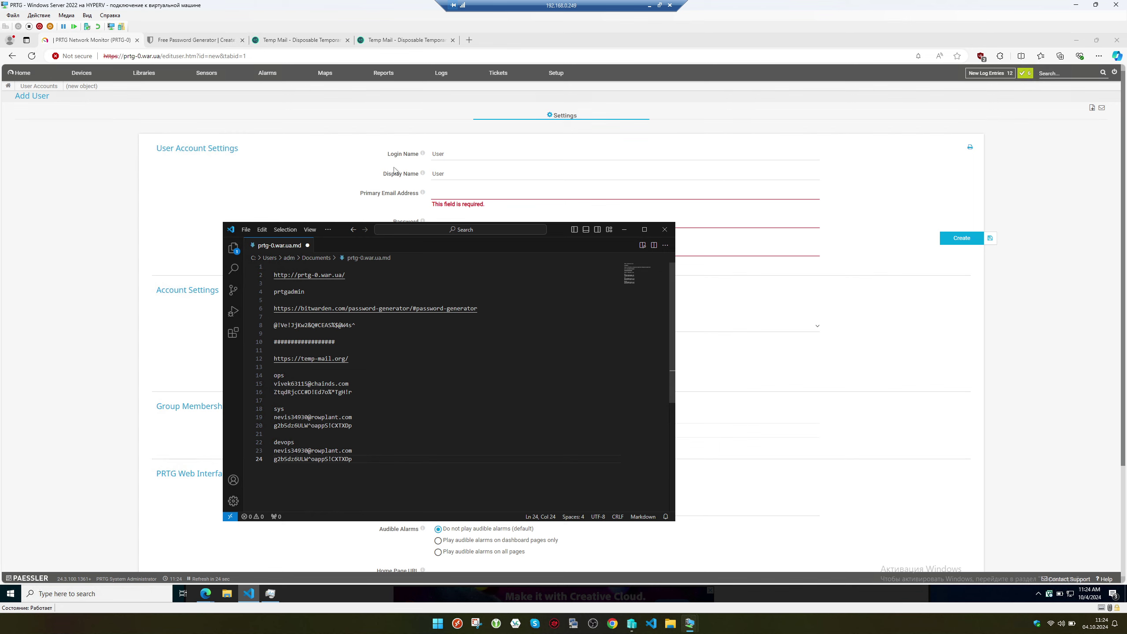
# - Return to the last Temp Mail tab and clear its address bar
pyautogui.click(406, 40)
pyautogui.hotkey('ctrl', 'l')
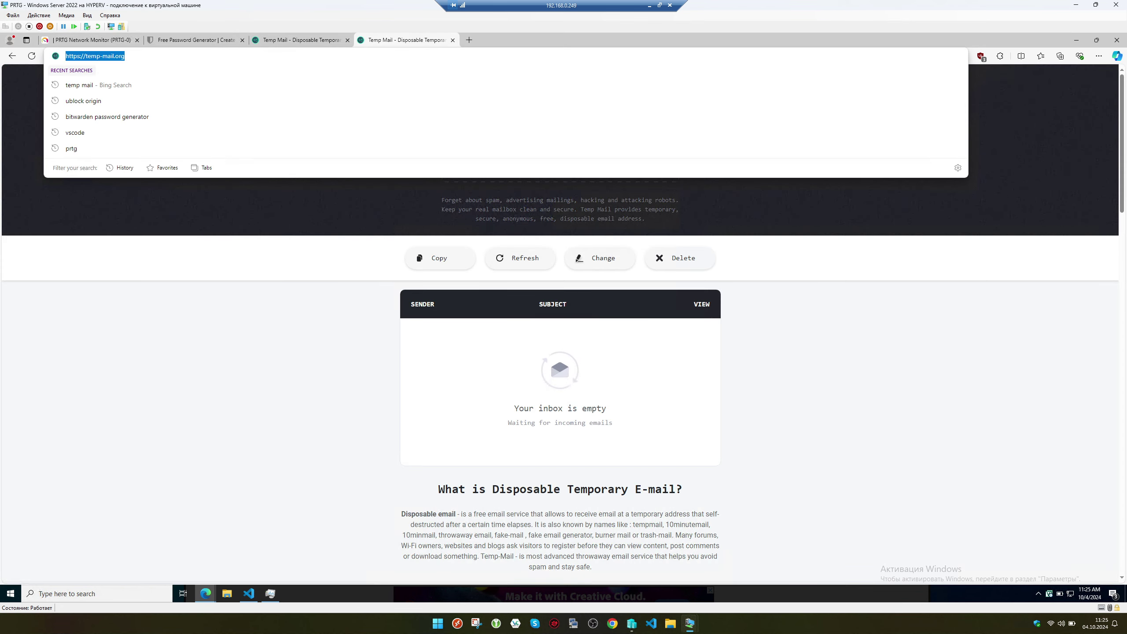
pyautogui.press('BackSpace')
# - Close the extra Temp Mail tab, load temp-mail.org in a resized InPrivate window, and dismiss its ad
pyautogui.click(452, 40)
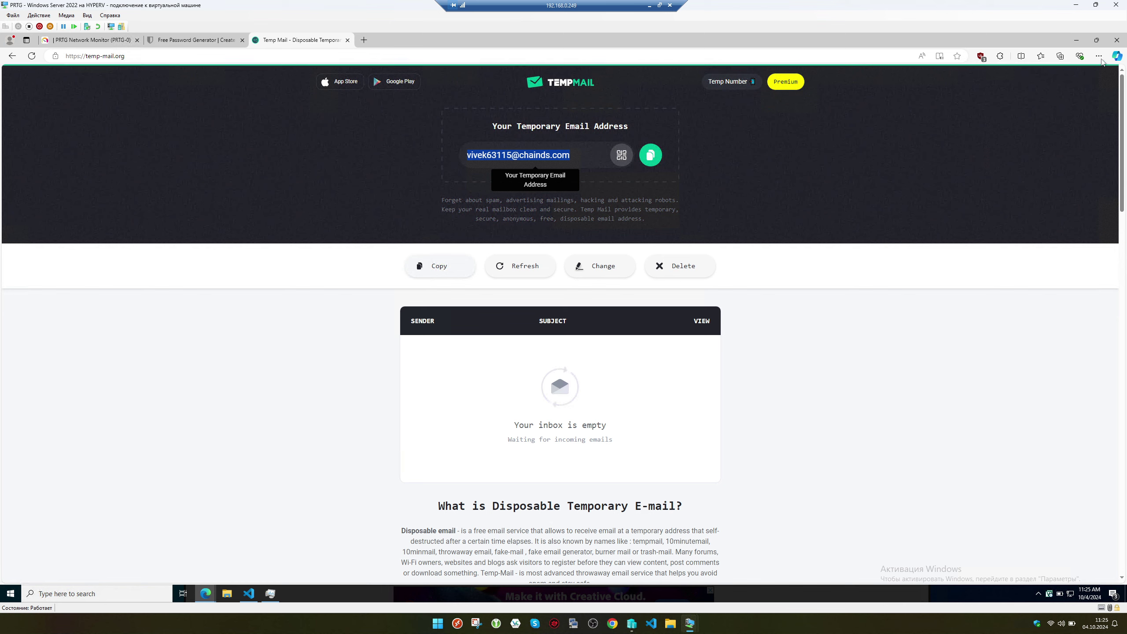
pyautogui.click(1099, 55)
pyautogui.click(1021, 98)
pyautogui.hotkey('ctrl', 'v')
pyautogui.press('Return')
pyautogui.moveTo(416, 40); pyautogui.dragTo(467, 112)
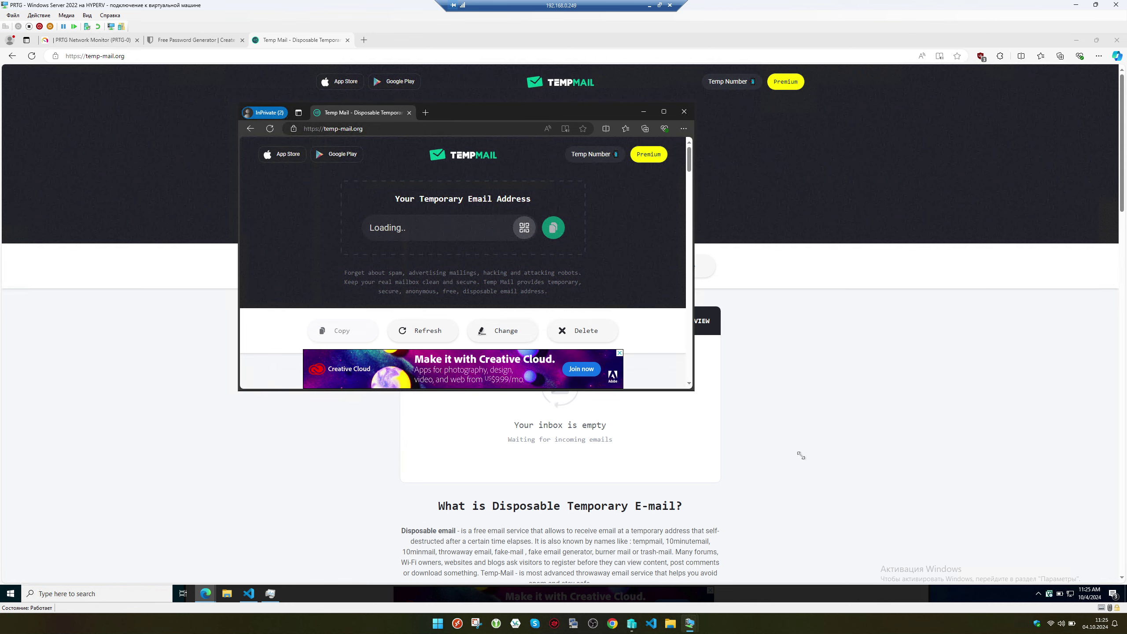
pyautogui.moveTo(801, 456); pyautogui.dragTo(979, 560)
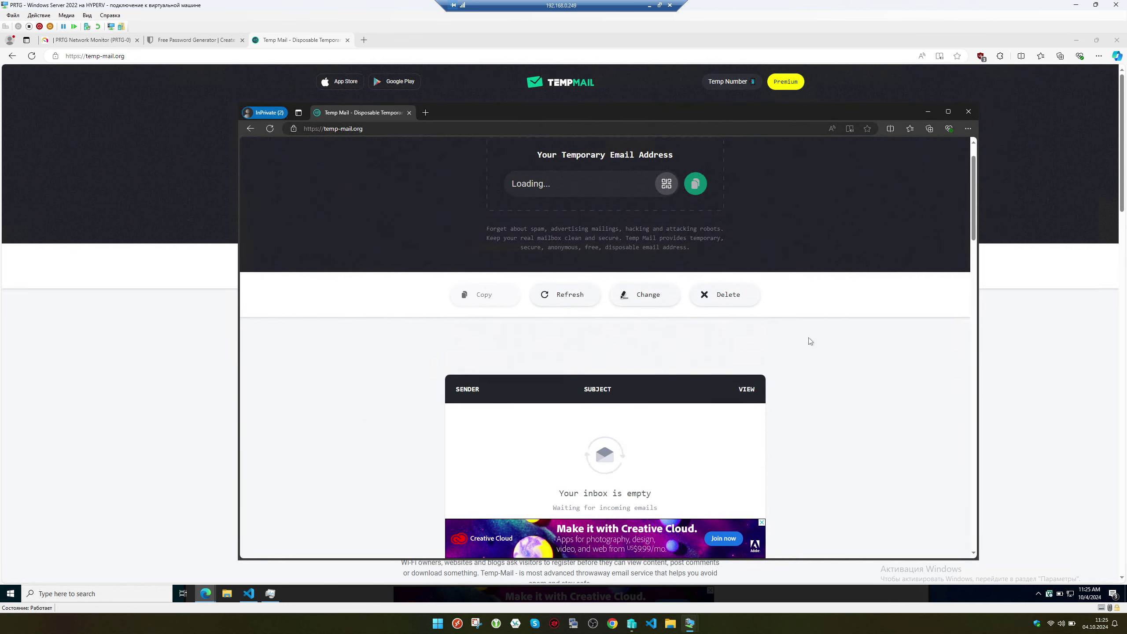
pyautogui.scroll(-2, 808, 337)
pyautogui.scroll(3, 808, 337)
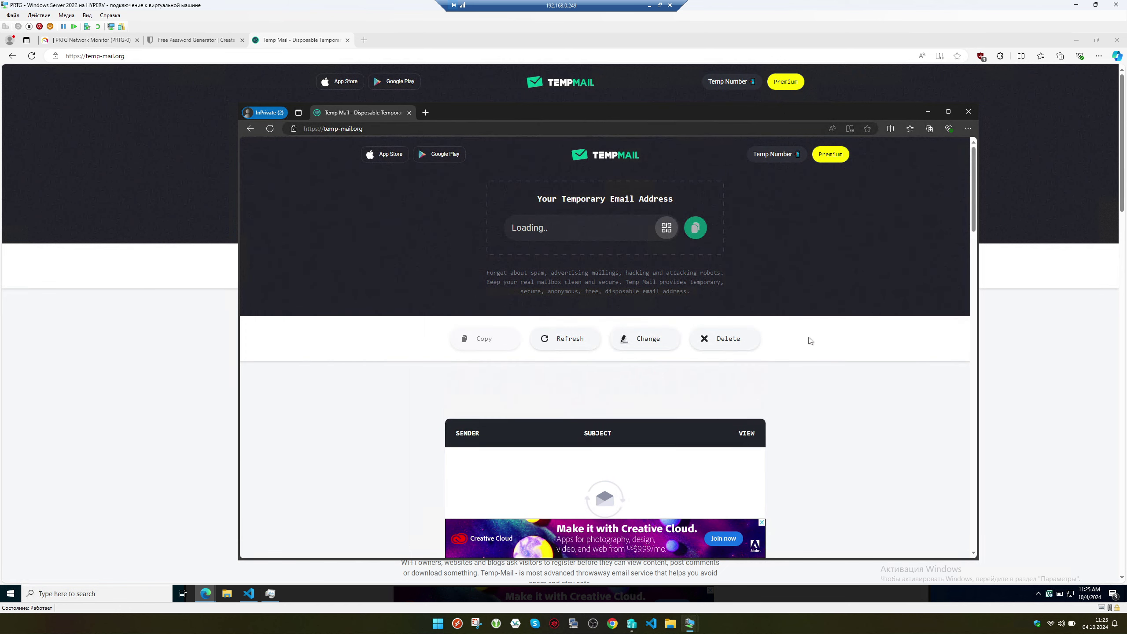
pyautogui.click(762, 524)
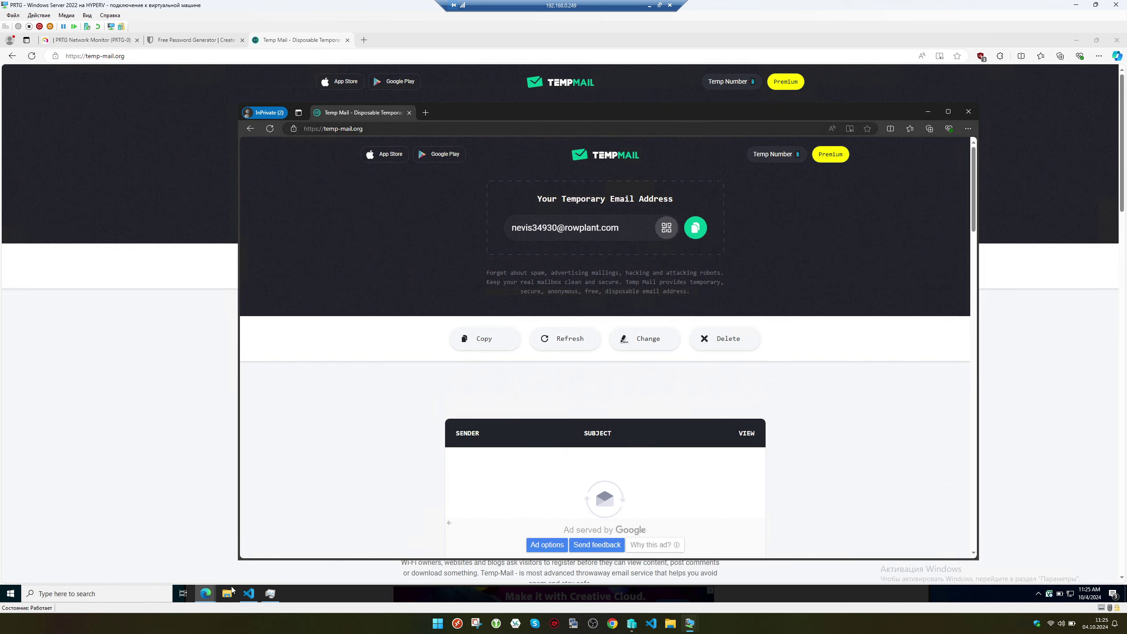
# - Open Temp Mail's change-address page for a new address, then view and close its QR code
pyautogui.moveTo(204, 590)
pyautogui.click(224, 567)
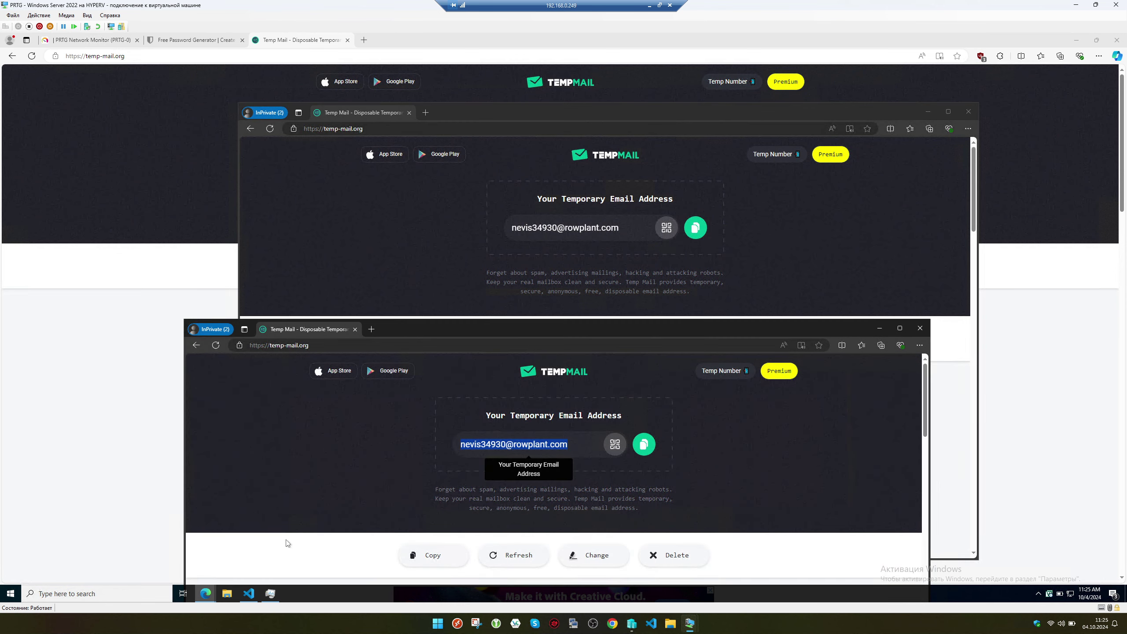
pyautogui.click(481, 272)
pyautogui.click(660, 350)
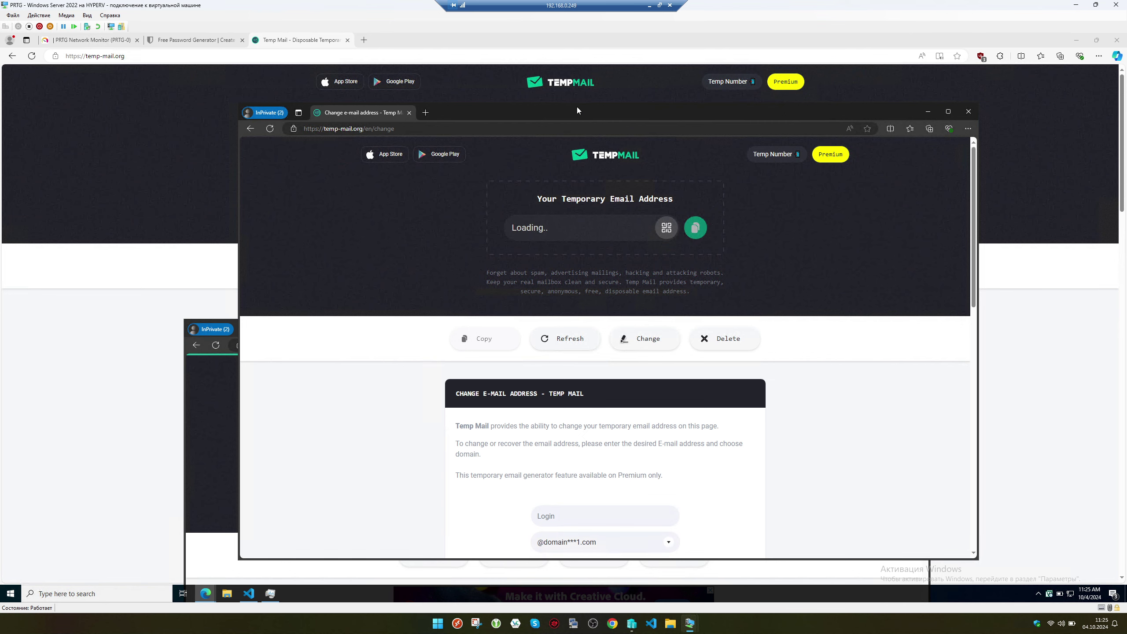
pyautogui.moveTo(577, 106); pyautogui.dragTo(745, 53)
pyautogui.click(367, 433)
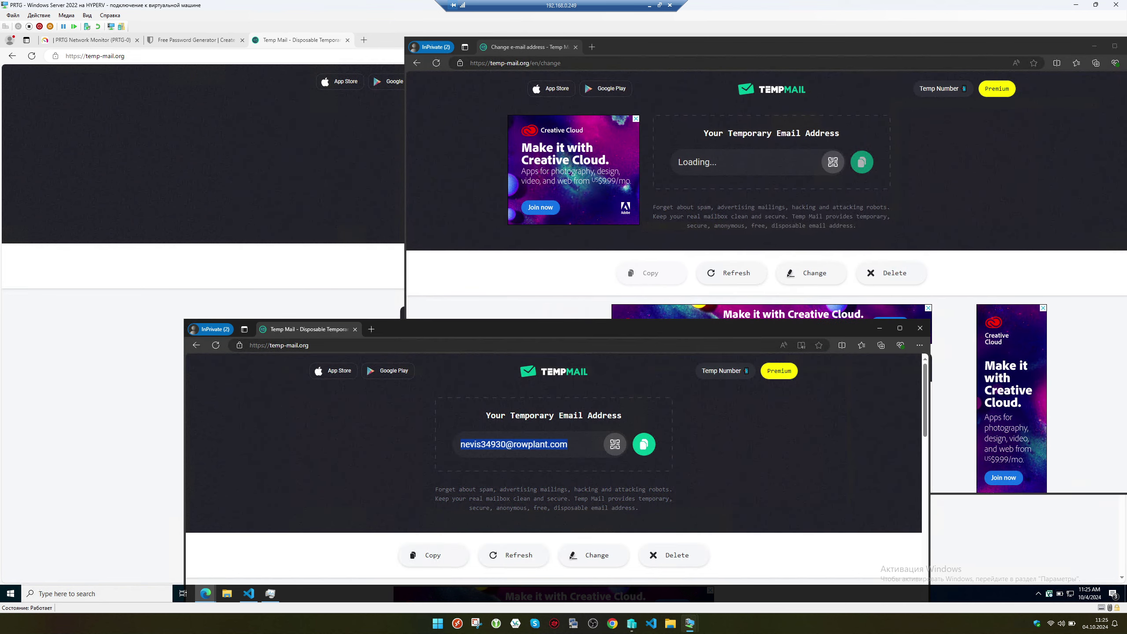
pyautogui.click(505, 271)
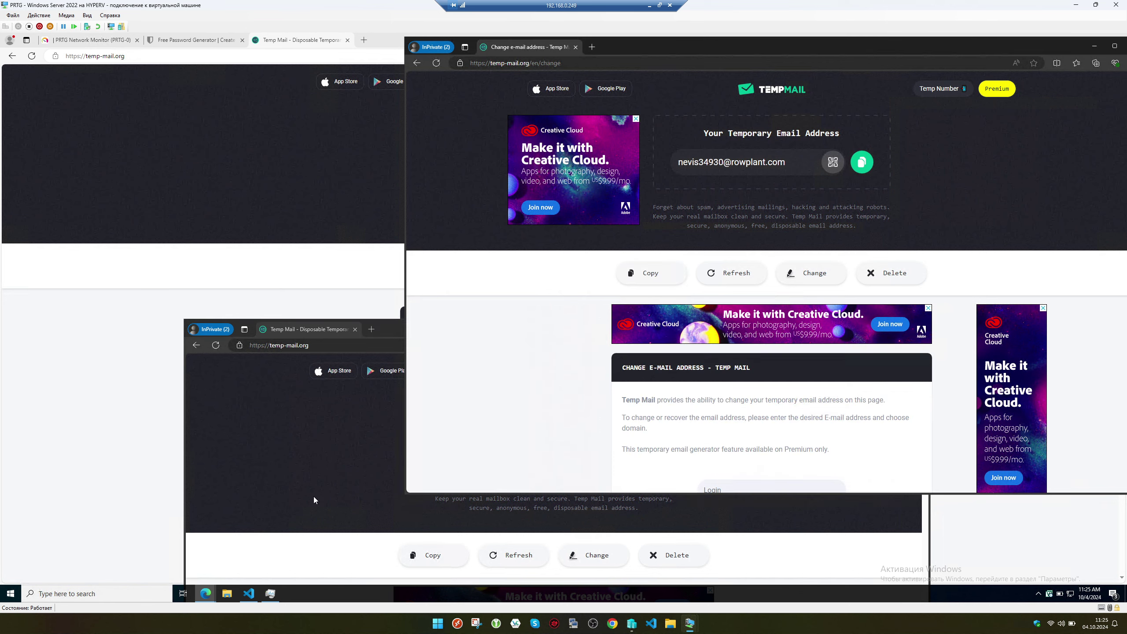
pyautogui.click(301, 548)
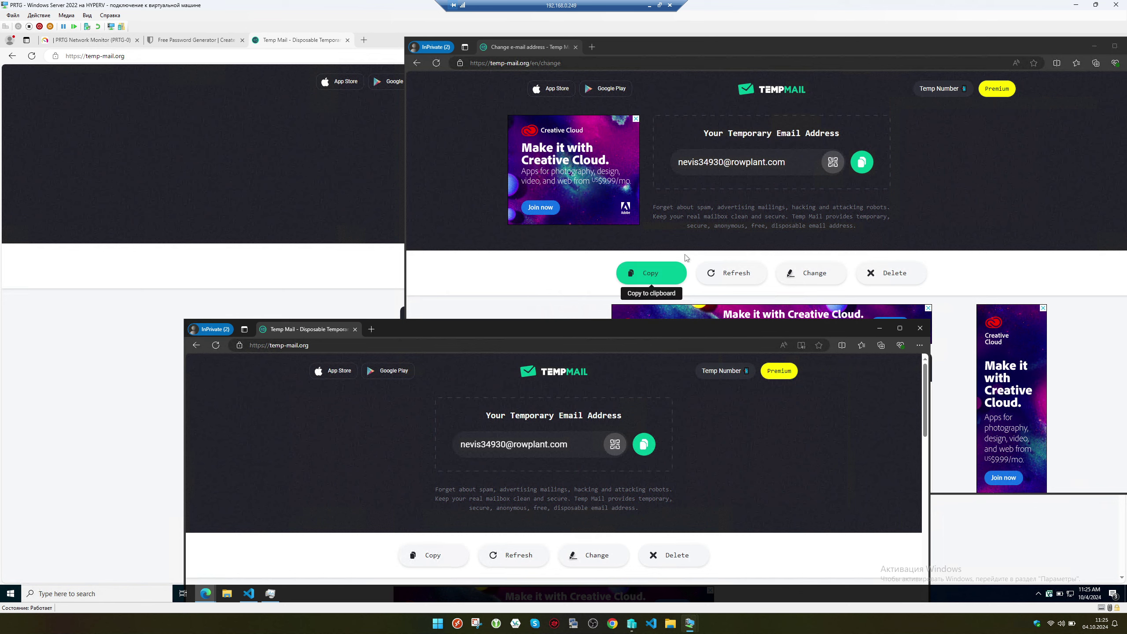
pyautogui.click(833, 170)
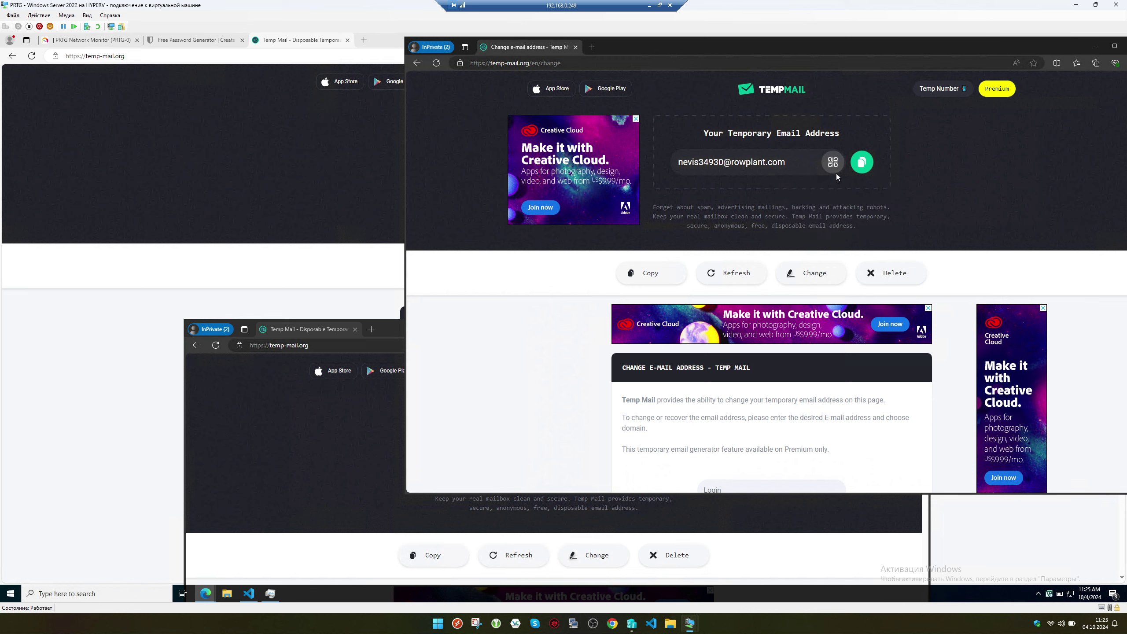
pyautogui.click(839, 169)
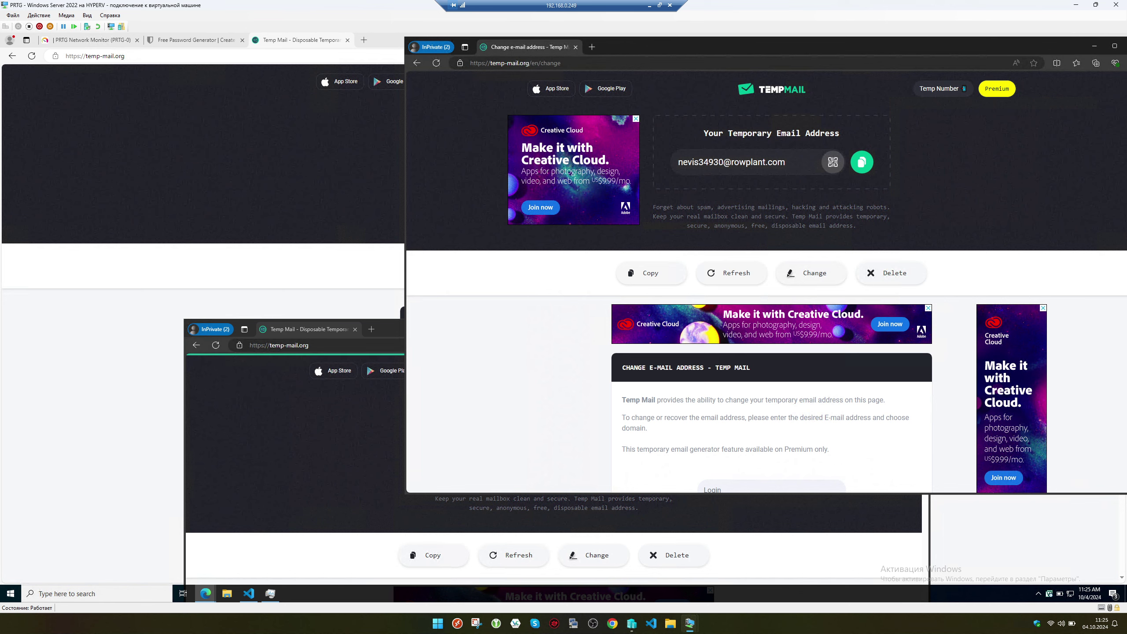
# - Search the web for 'chrome' from the private window's address bar
pyautogui.hotkey('ctrl', 'l')
pyautogui.write('chrome')
pyautogui.press('Return')
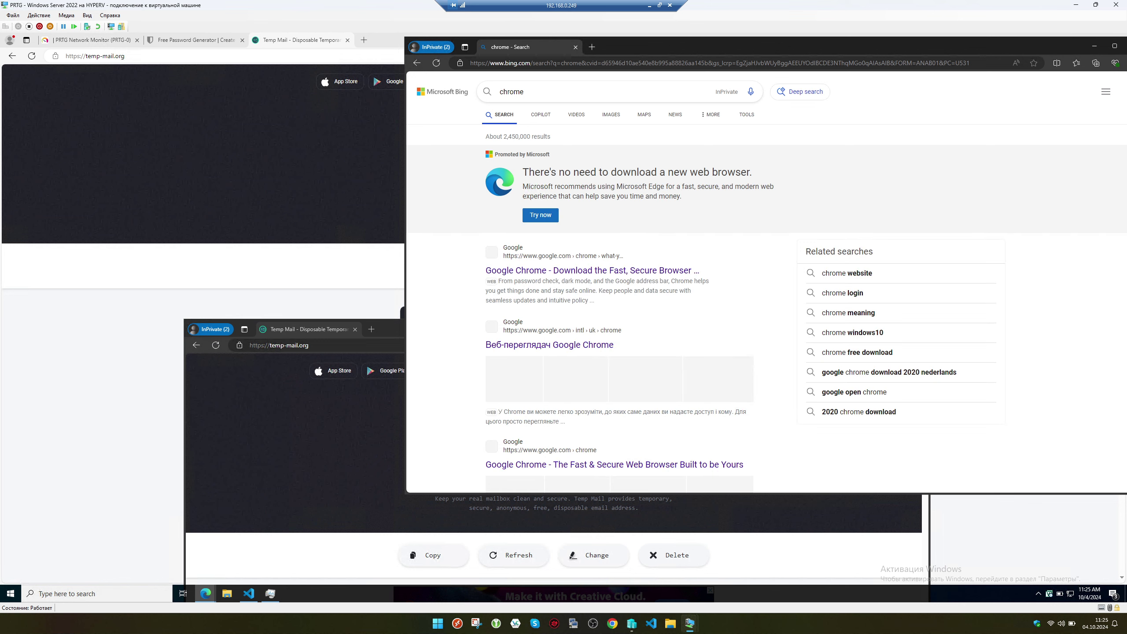
# - Download ChromeSetup.exe from Google's Chrome page, run it with UAC approval, and skip Chrome sign-in
pyautogui.click(605, 267)
pyautogui.moveTo(719, 52); pyautogui.dragTo(667, 64)
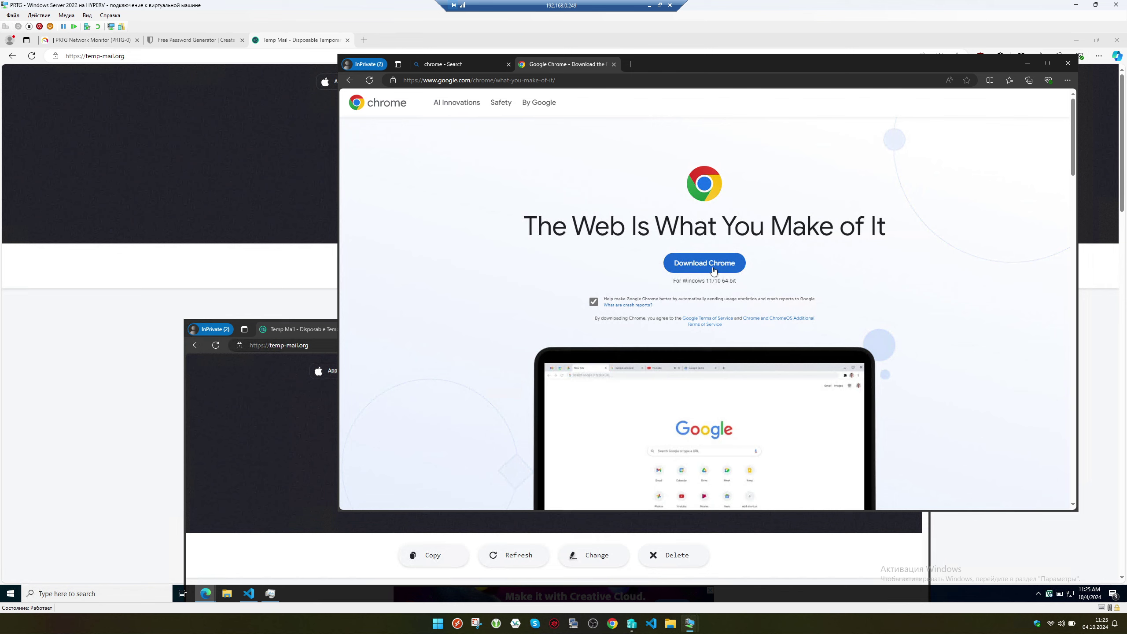
pyautogui.click(713, 262)
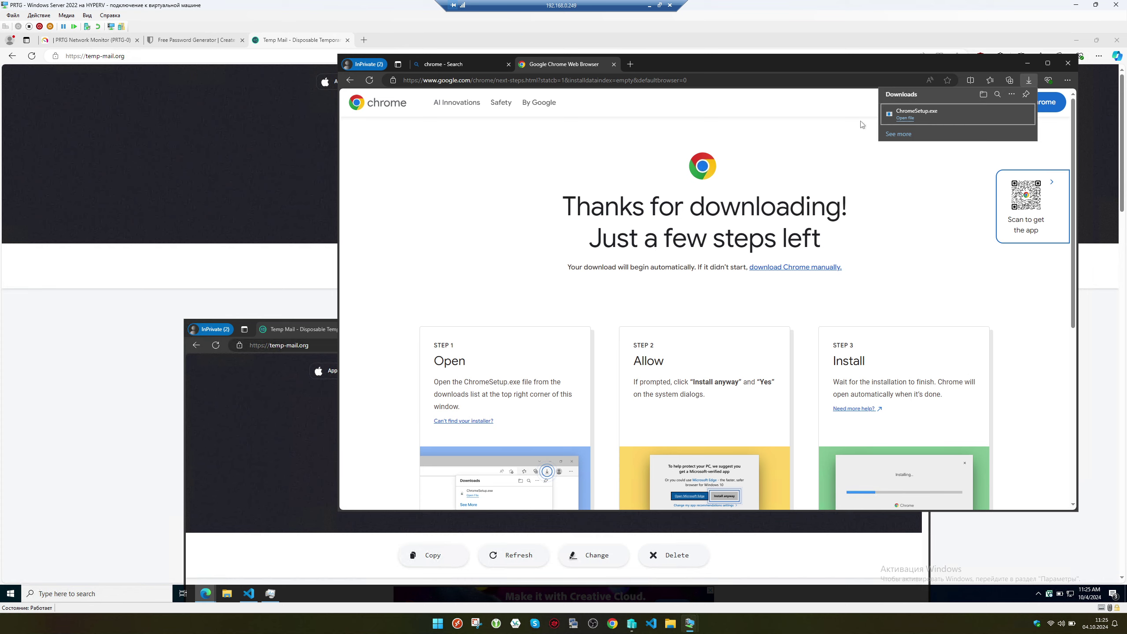
pyautogui.click(892, 117)
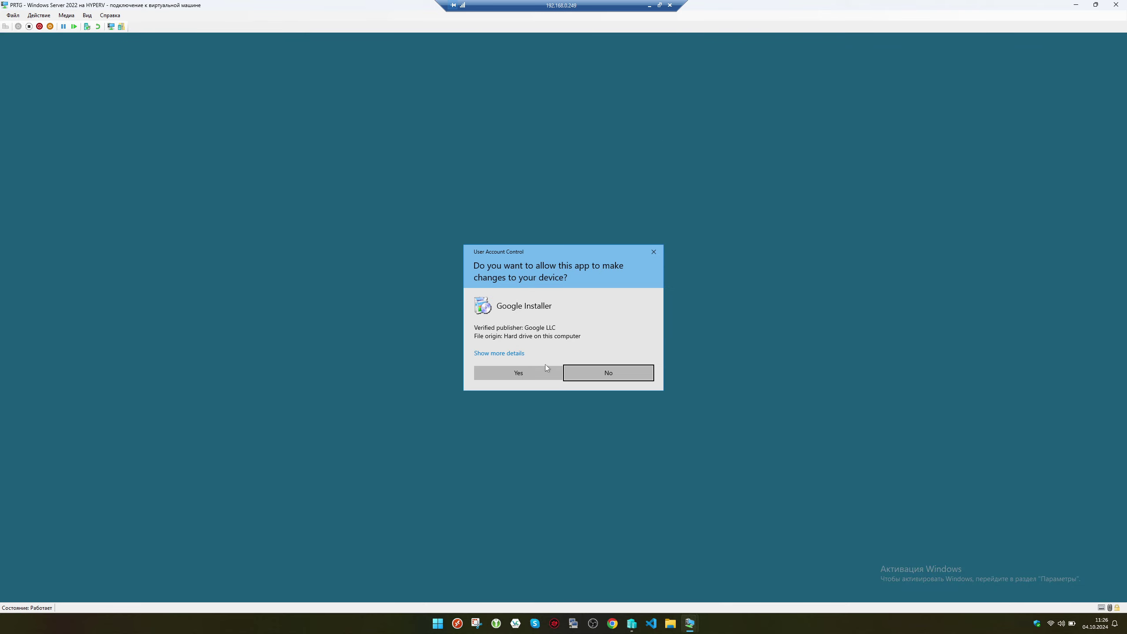
pyautogui.click(534, 371)
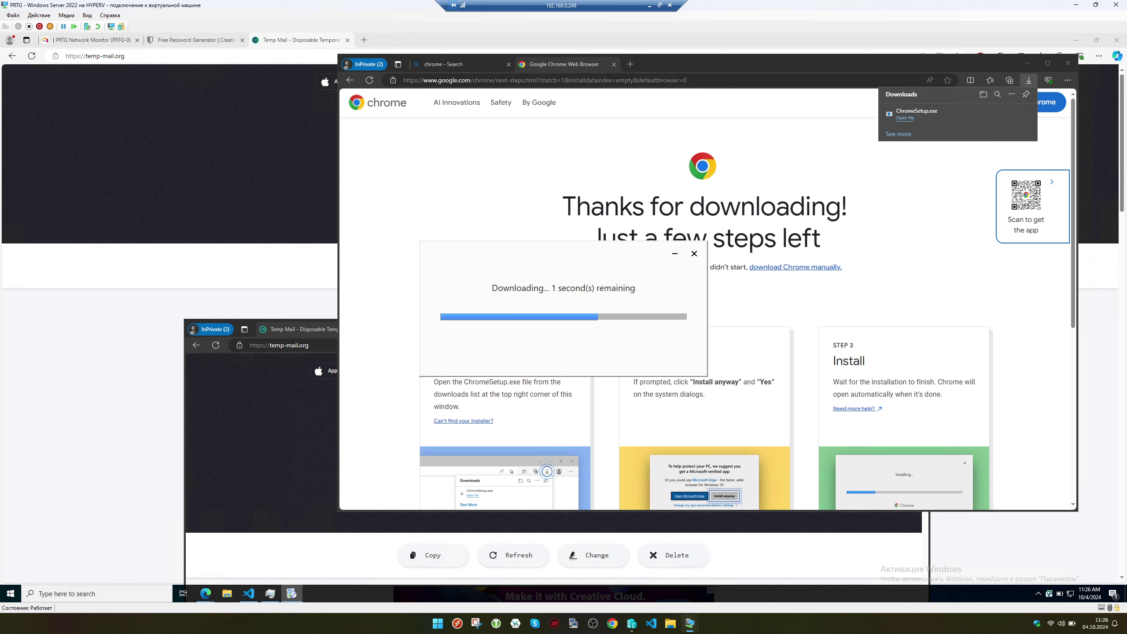
pyautogui.click(734, 461)
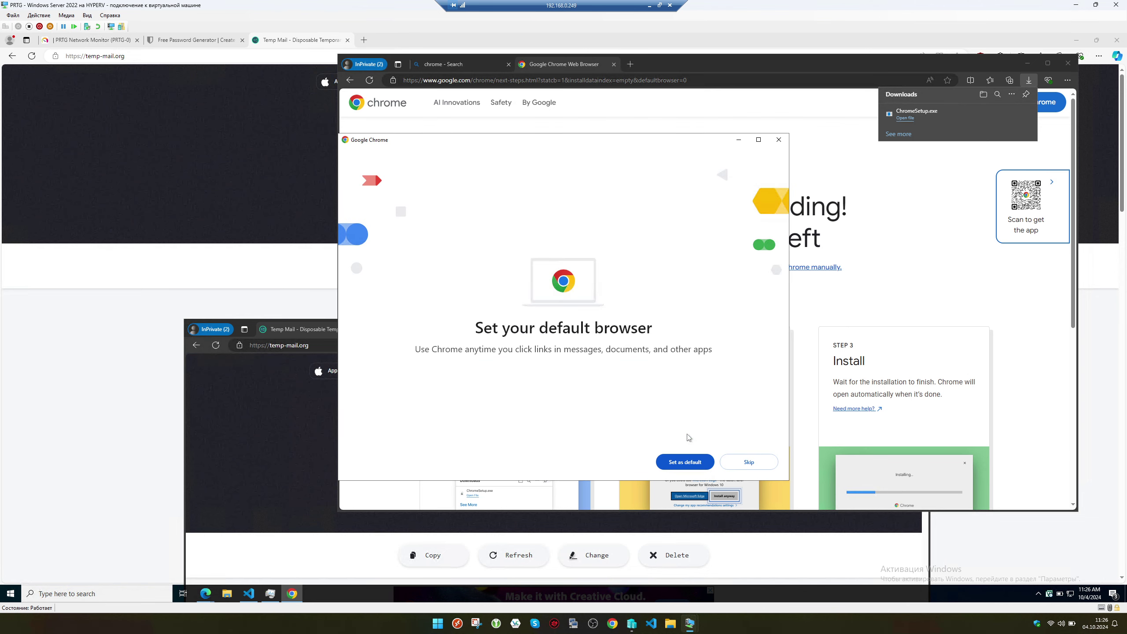
# - Skip making Chrome the default browser and dismiss the ad privacy notice
pyautogui.click(737, 462)
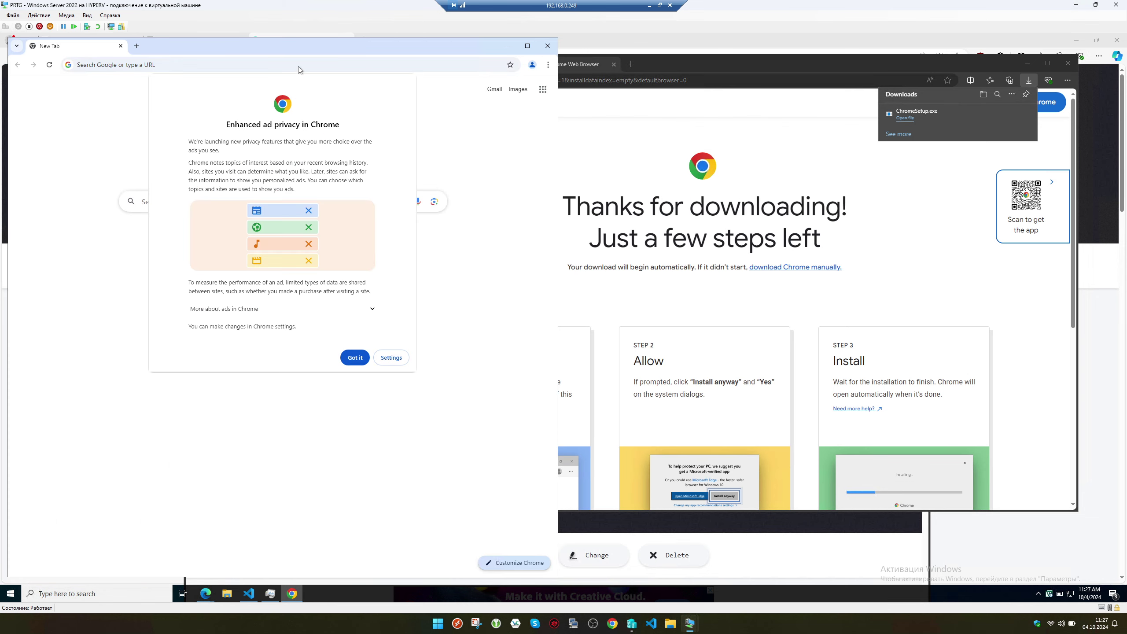
pyautogui.click(355, 357)
pyautogui.moveTo(260, 52); pyautogui.dragTo(656, 279)
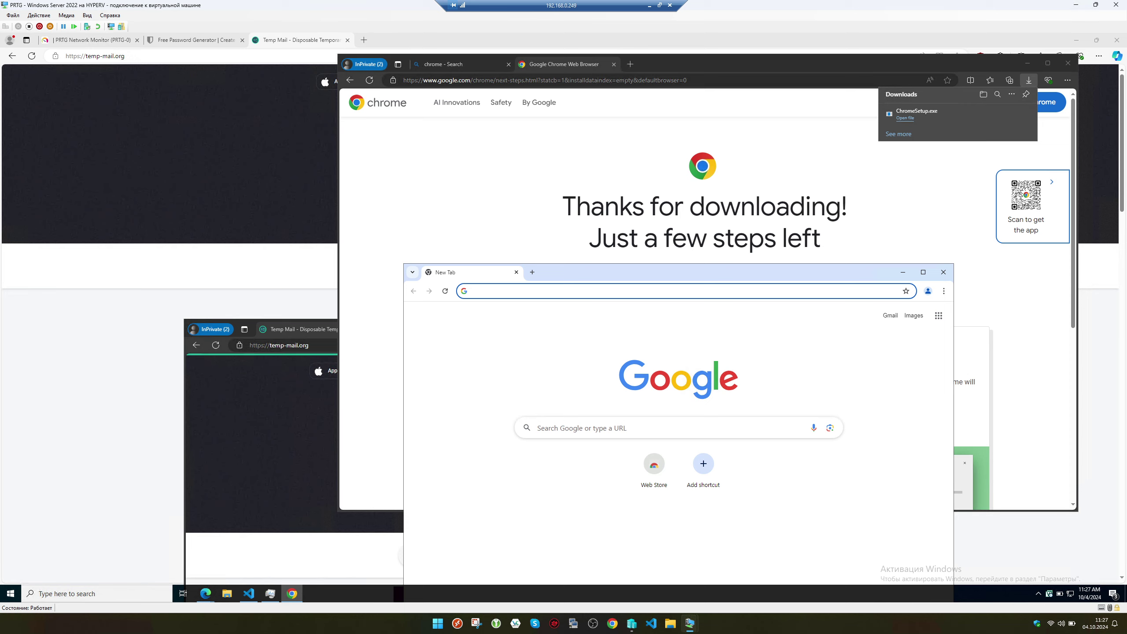
# - Search 'ublock' and add uBlock Origin from the Chrome Web Store, checking its download
pyautogui.write('ublock')
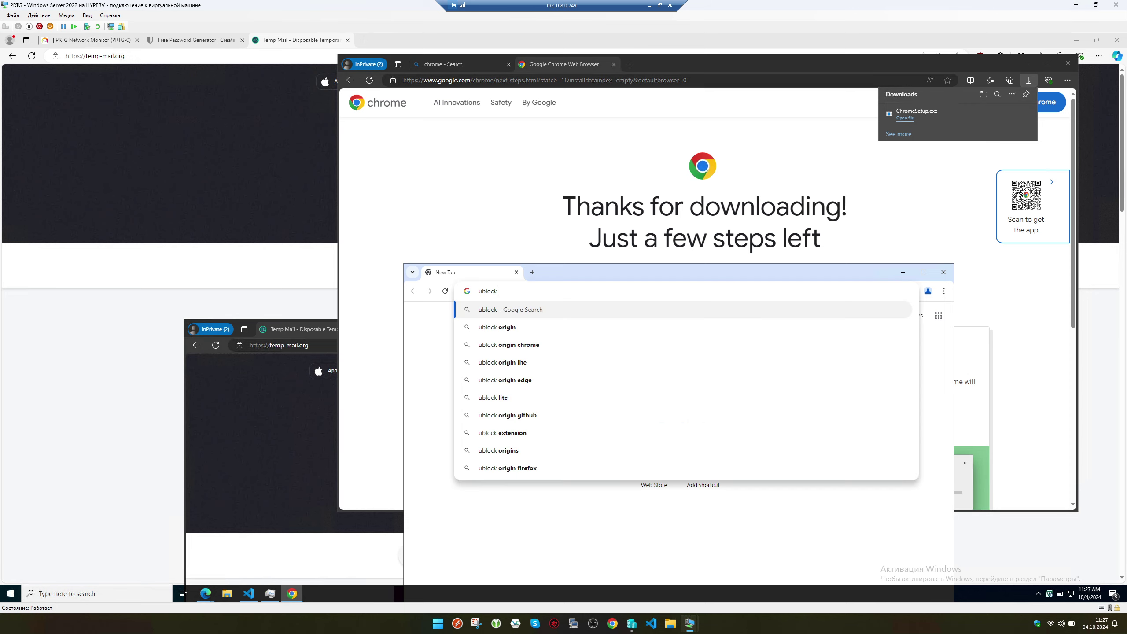
pyautogui.press('Return')
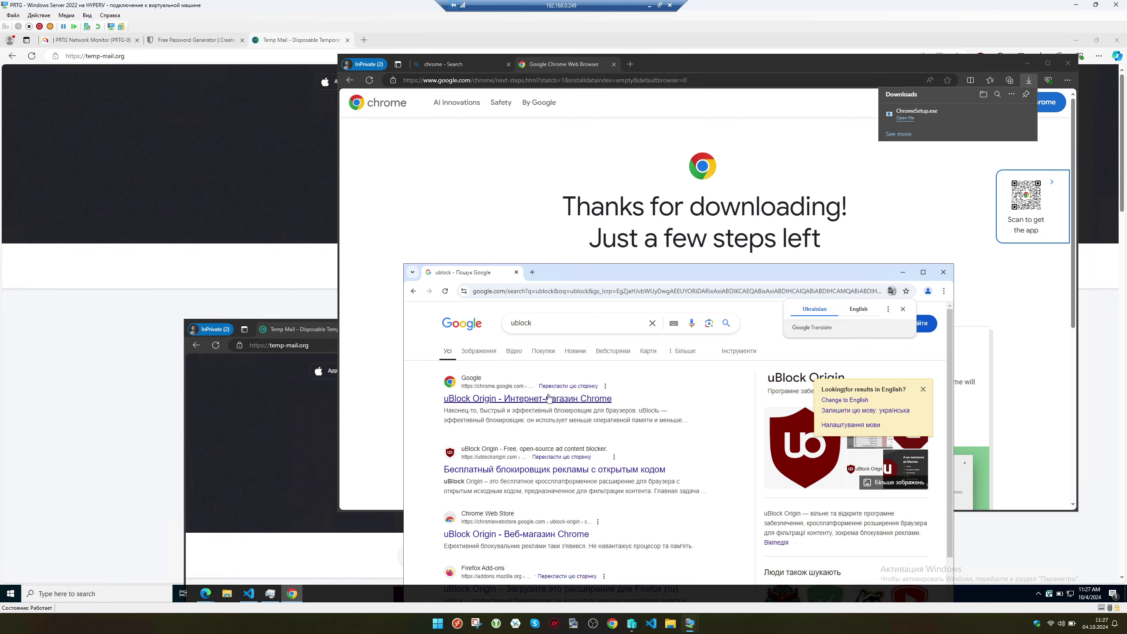
pyautogui.click(551, 398)
pyautogui.moveTo(607, 270); pyautogui.dragTo(602, 196)
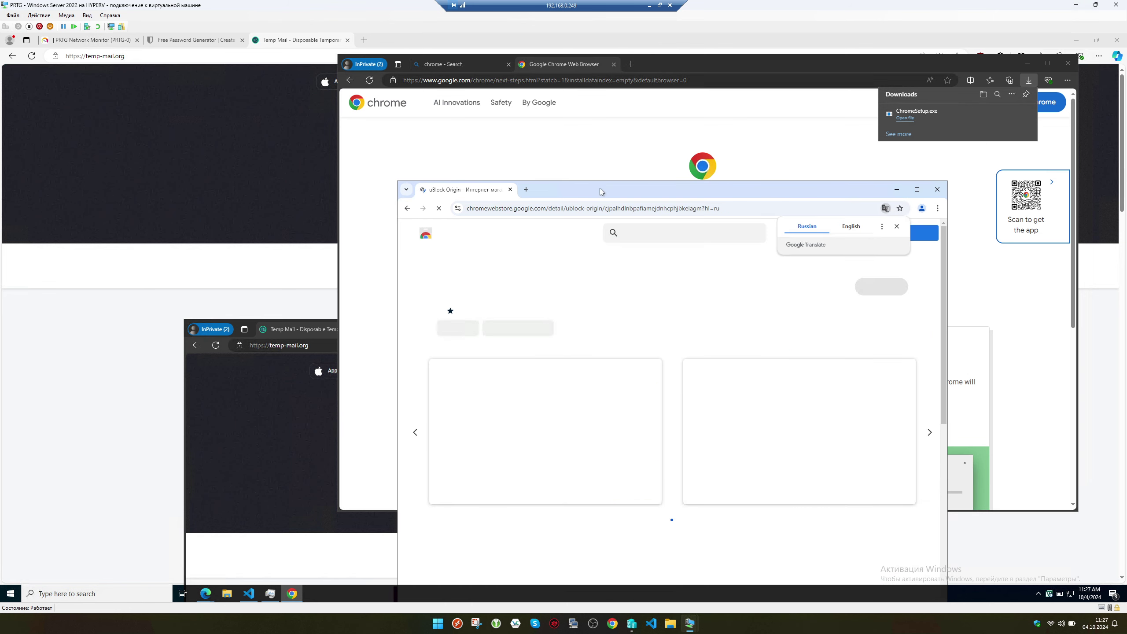
pyautogui.click(894, 290)
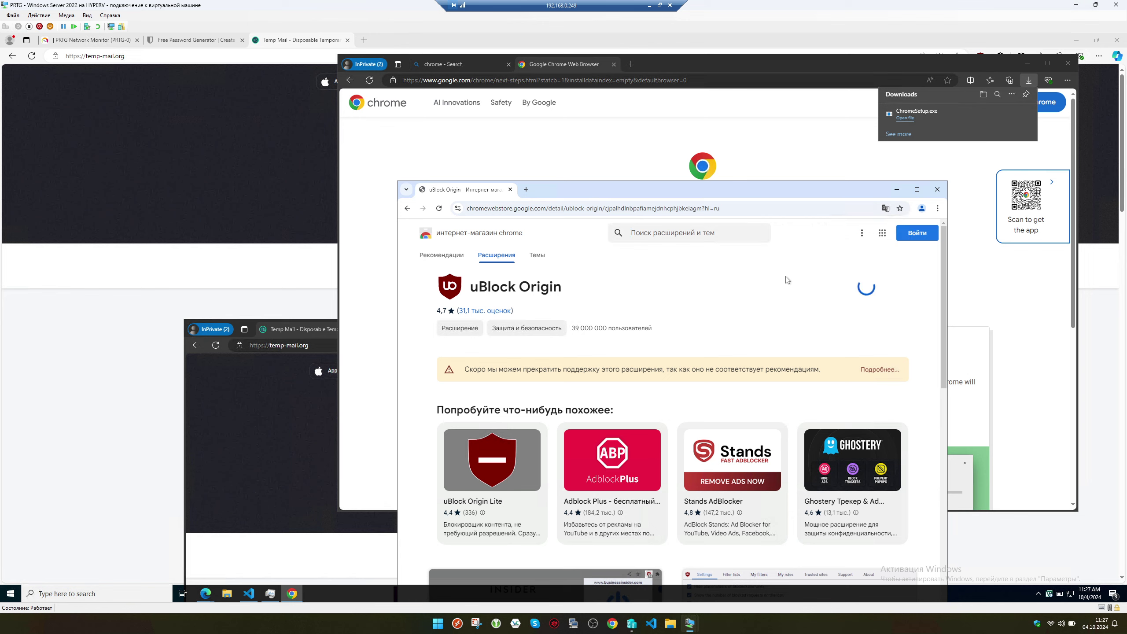
pyautogui.click(719, 302)
pyautogui.click(906, 209)
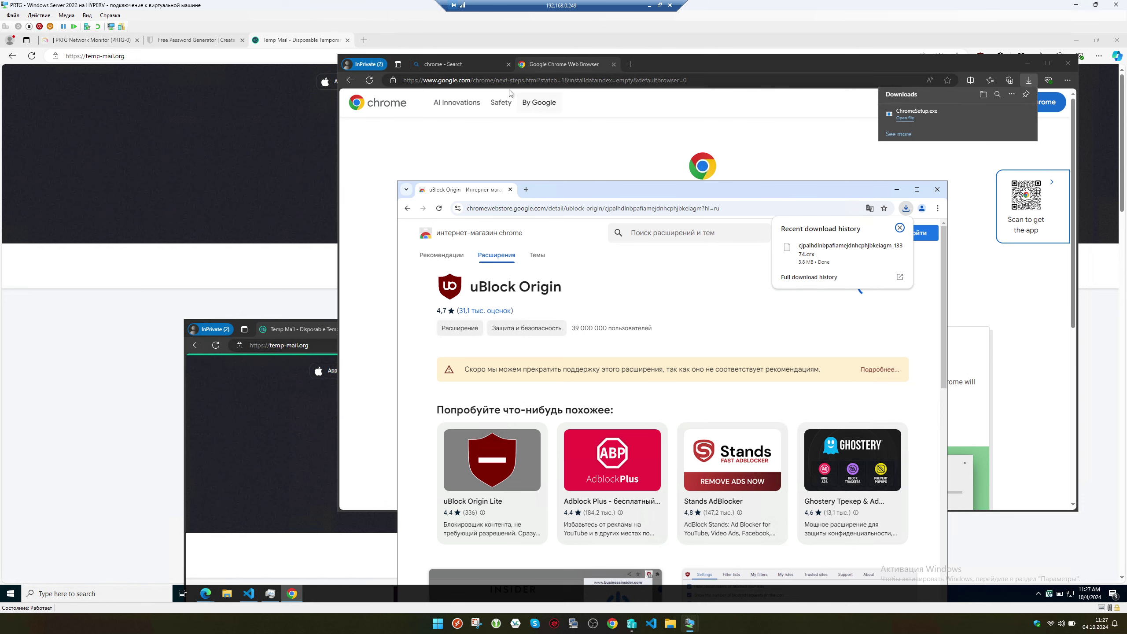
pyautogui.click(488, 67)
# - Copy the Temp Mail change-page address from Edge and close the private window
pyautogui.click(507, 81)
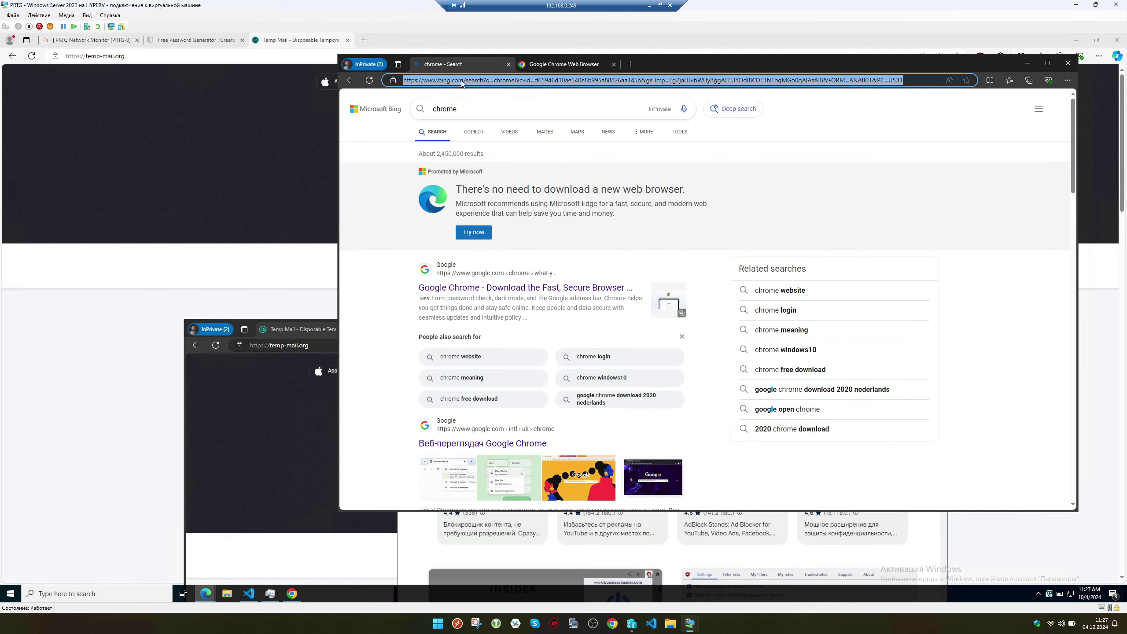
pyautogui.click(350, 80)
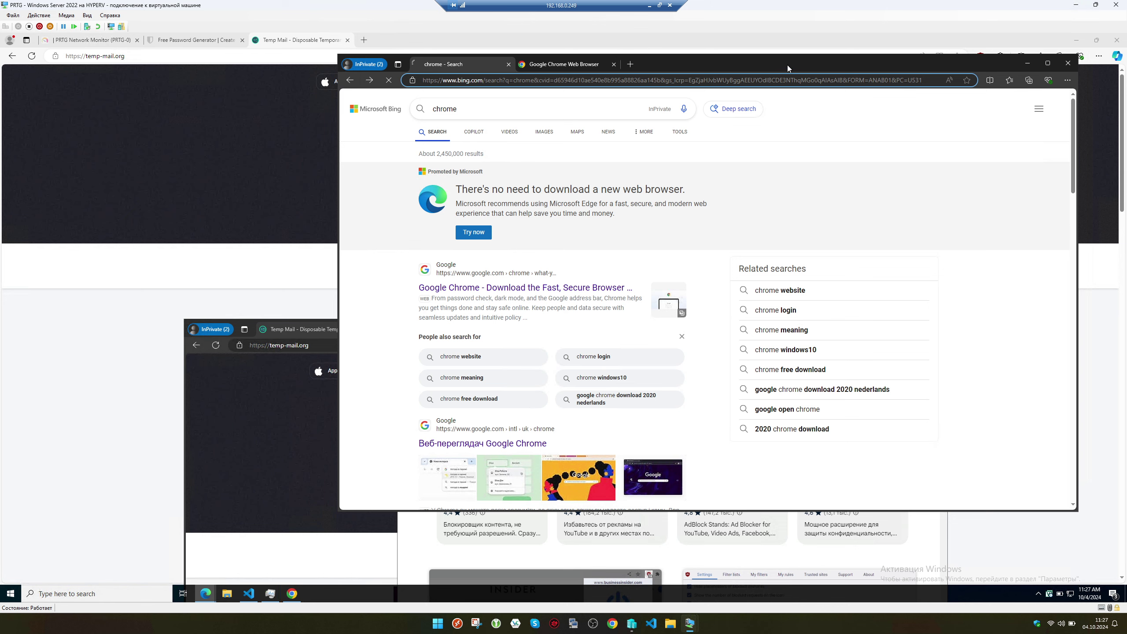
pyautogui.press('BackSpace')
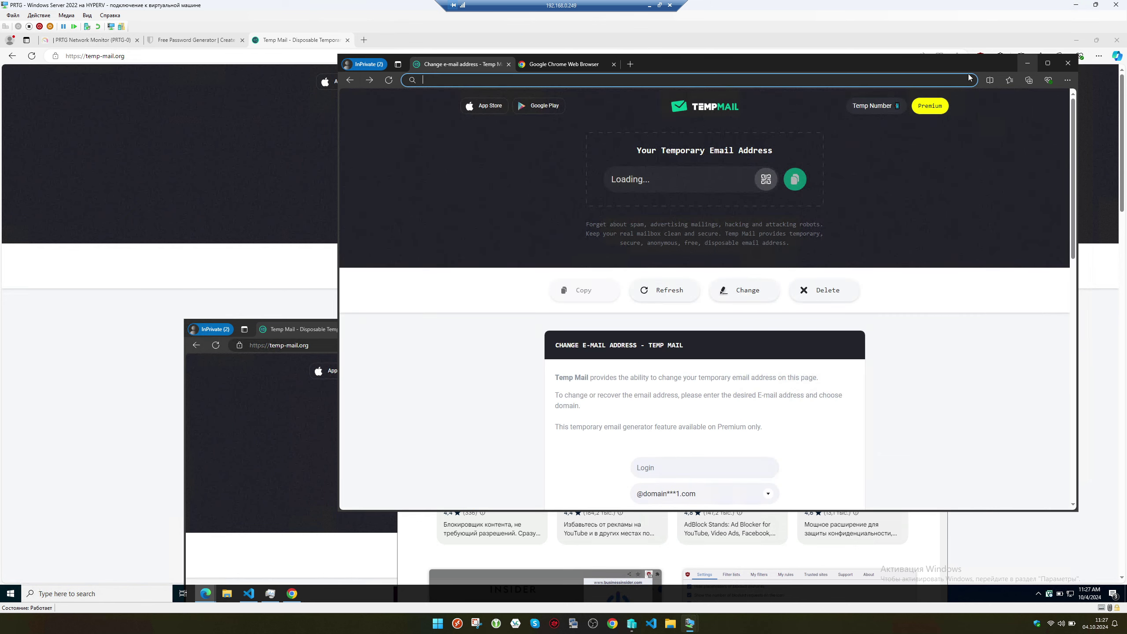
pyautogui.click(1070, 65)
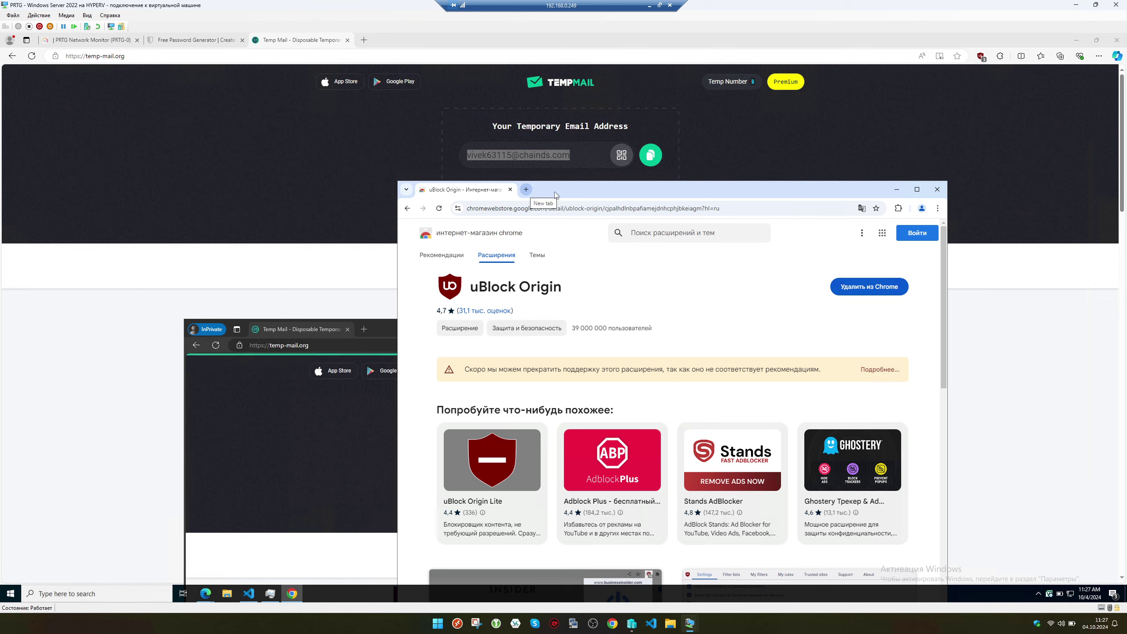
# - Pin uBlock Origin in Chrome and open temp-mail.org there, trimming /en/change from the pasted address
pyautogui.click(898, 208)
pyautogui.click(875, 277)
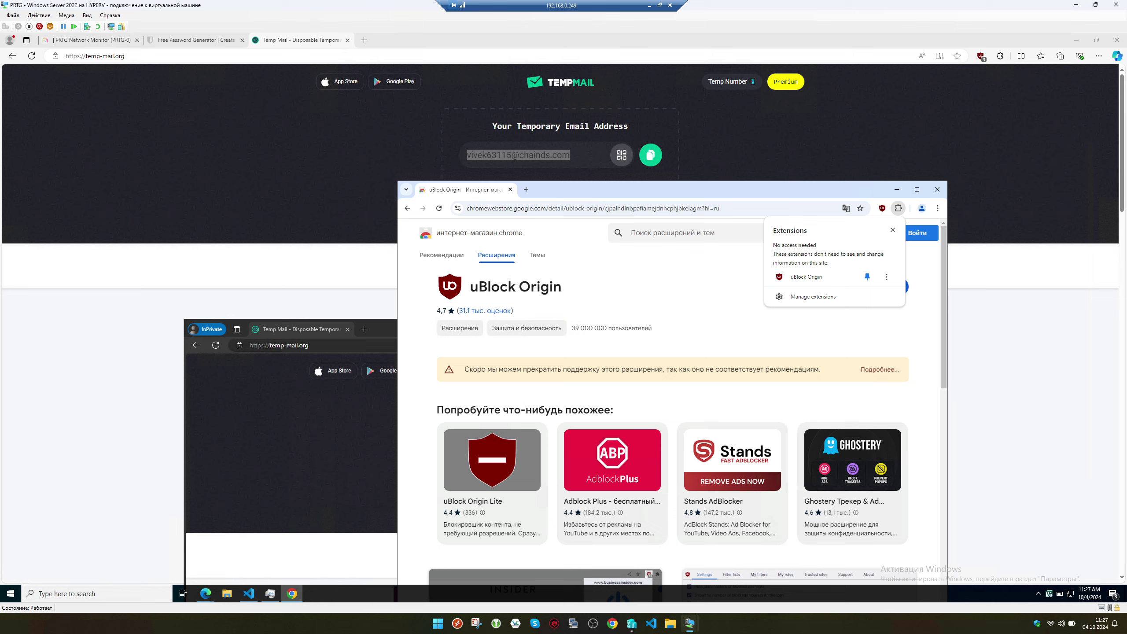
pyautogui.click(710, 208)
pyautogui.write('https://temp-mail.org/en/change')
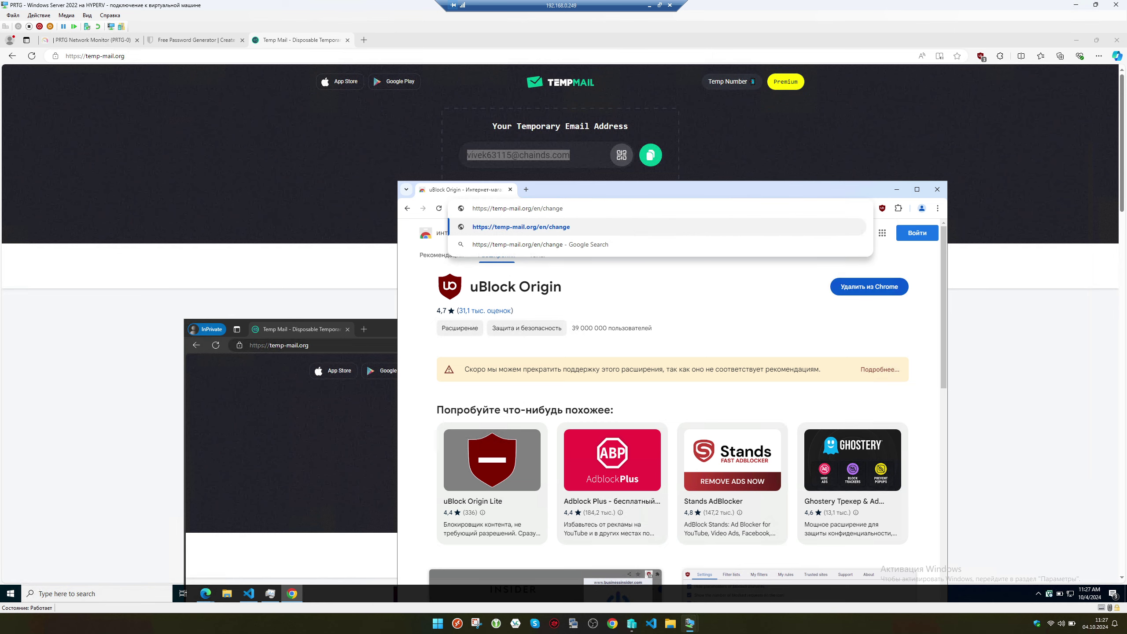
pyautogui.hotkey('ctrl', 'shift', 'Left')
pyautogui.hotkey('ctrl', 'shift', 'Left')
pyautogui.hotkey('ctrl', 'shift', 'Left')
pyautogui.press('BackSpace')
pyautogui.press('Return')
pyautogui.moveTo(690, 180); pyautogui.dragTo(792, 107)
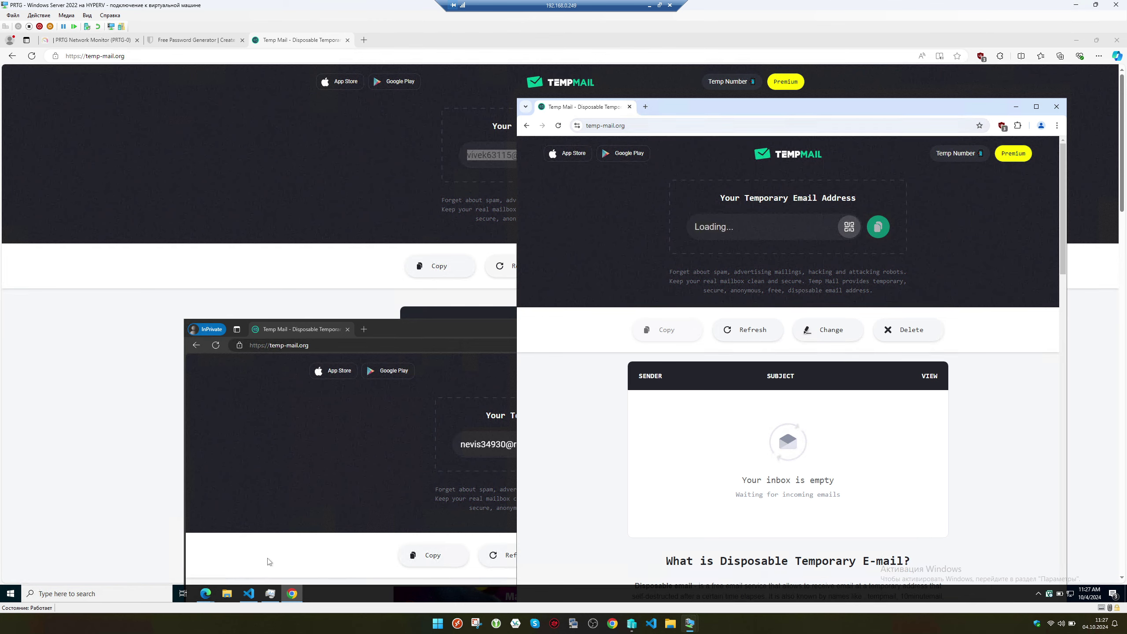
# - Replace the devops e-mail in the notes with the current Temp Mail address
pyautogui.click(249, 593)
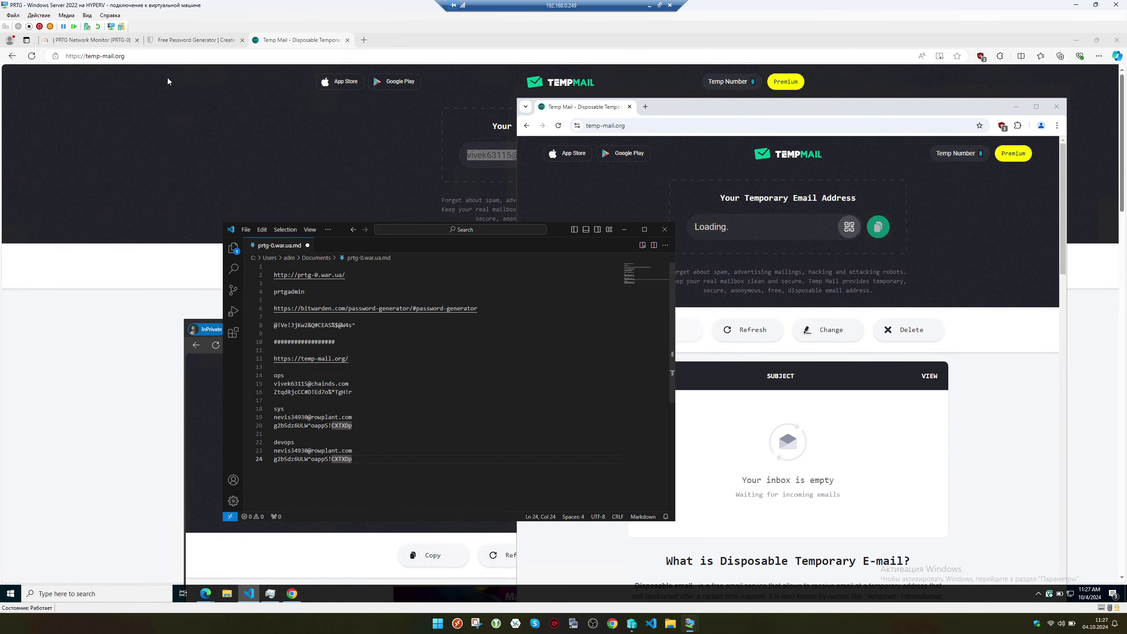
pyautogui.click(879, 226)
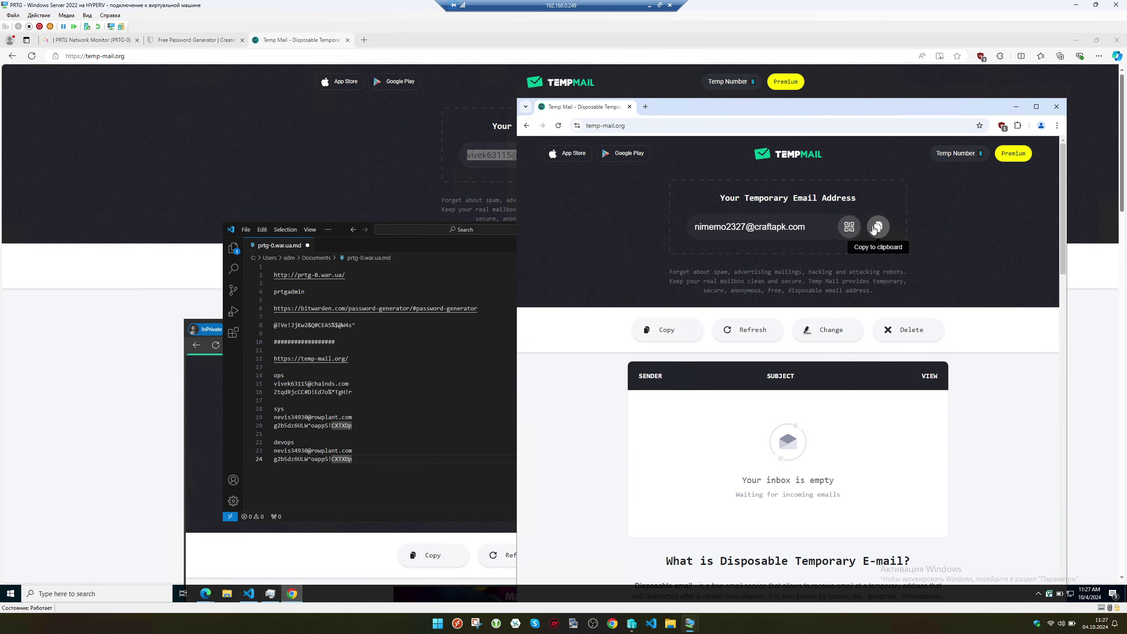
pyautogui.hotkey('alt', 'Tab')
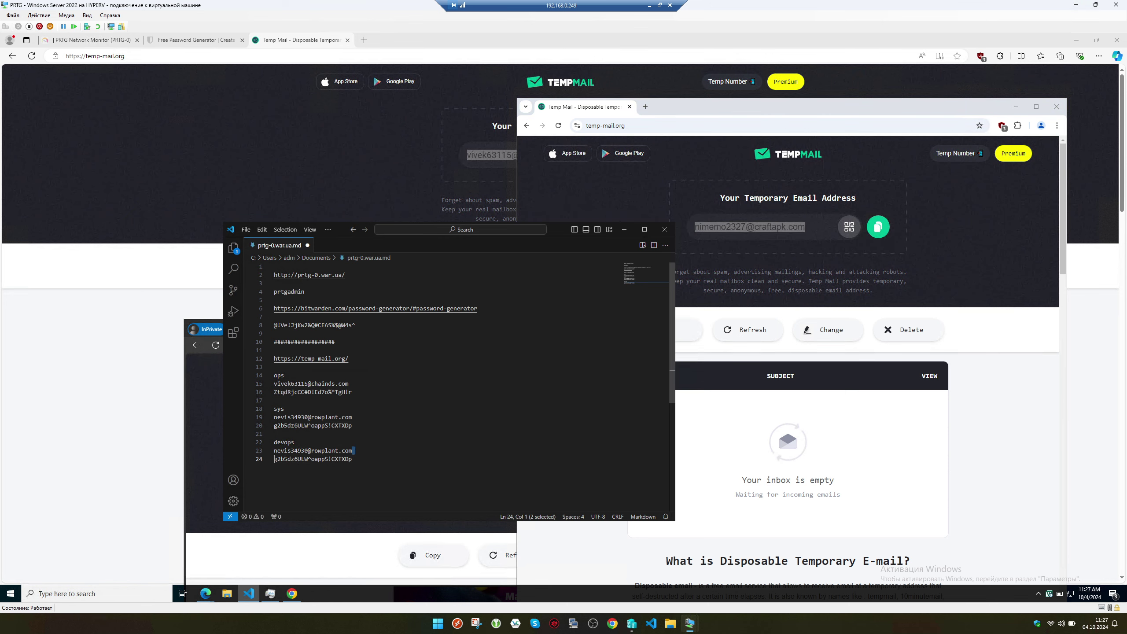
pyautogui.press('Up')
pyautogui.hotkey('shift', 'Home')
pyautogui.hotkey('ctrl', 'v')
# - Generate a new Bitwarden password and paste it over the devops password line
pyautogui.click(149, 40)
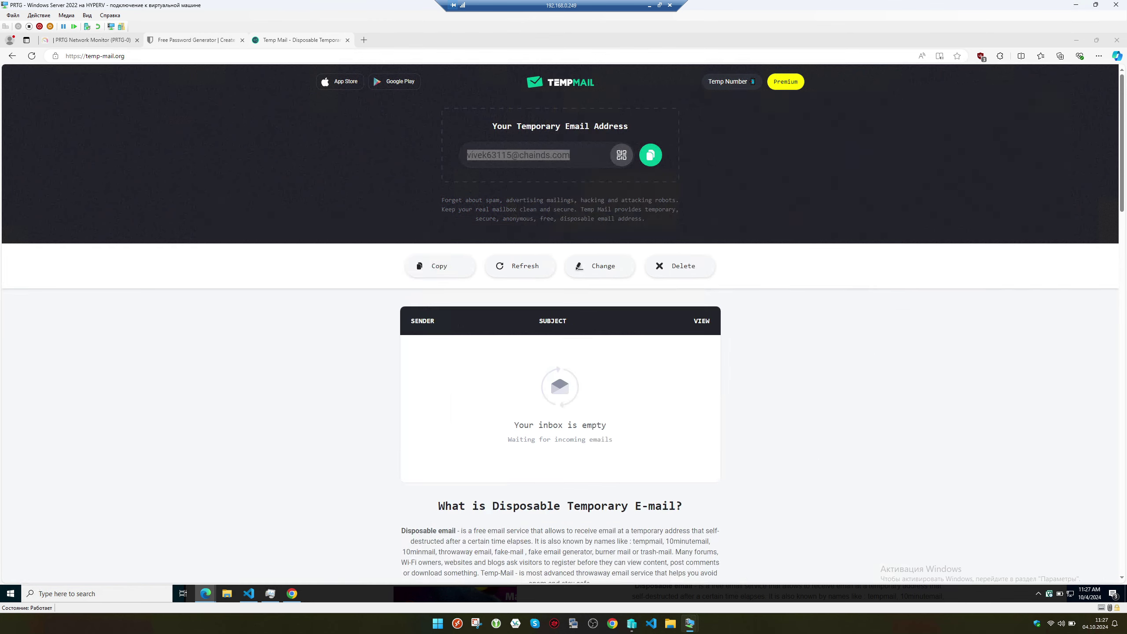
pyautogui.click(622, 336)
pyautogui.click(623, 336)
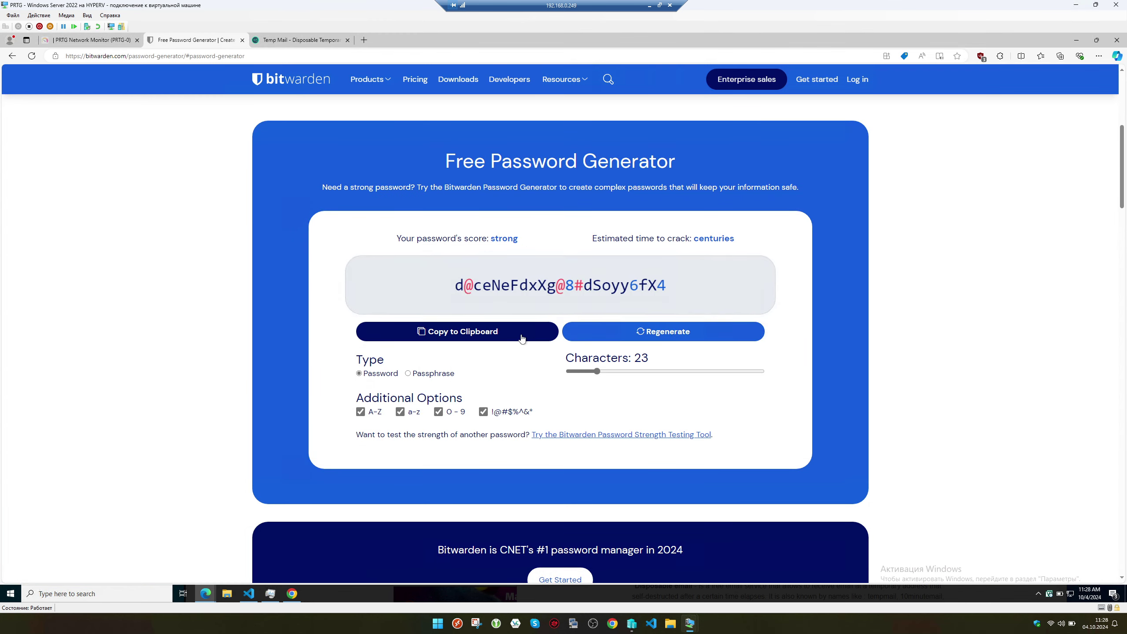
pyautogui.click(520, 331)
pyautogui.hotkey('alt', 'Tab')
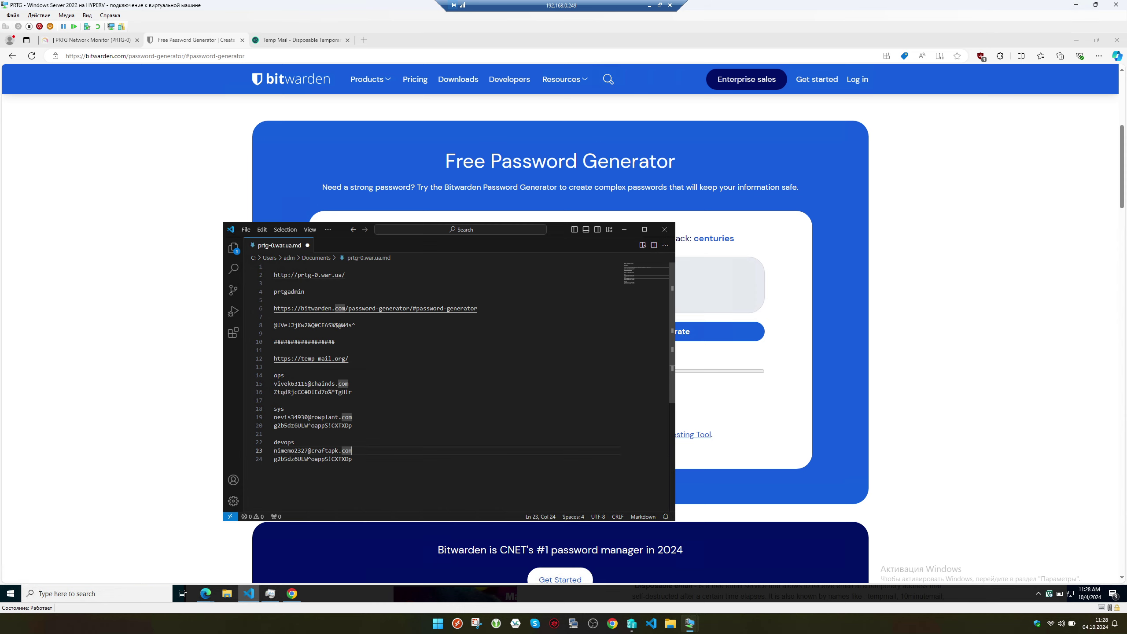
pyautogui.press('Down')
pyautogui.hotkey('shift', 'Home')
pyautogui.hotkey('ctrl', 'v')
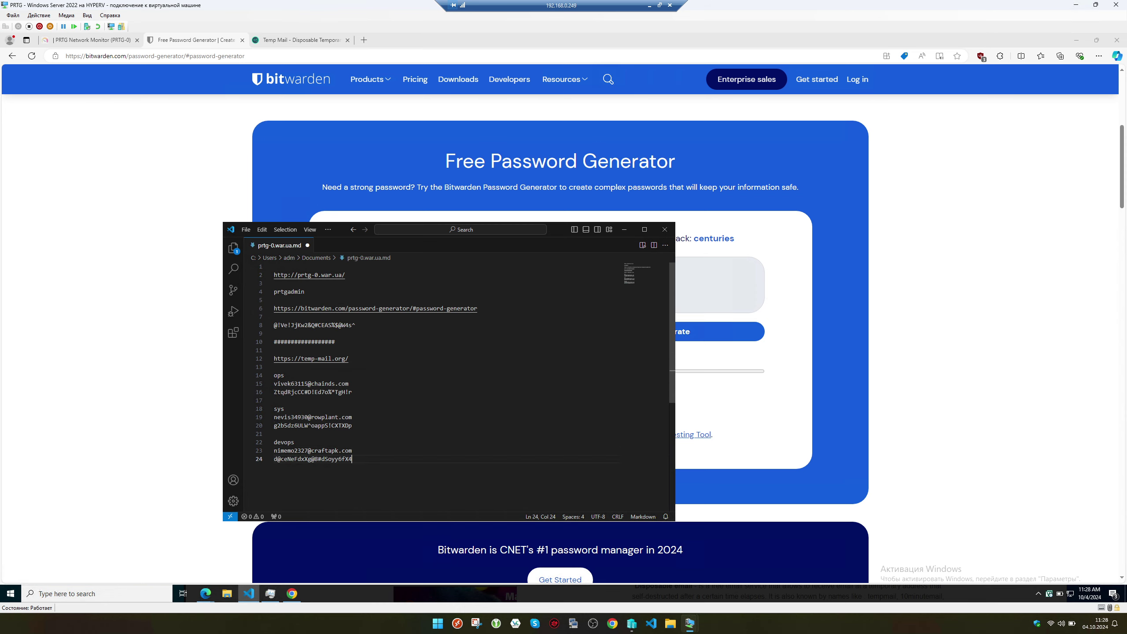
pyautogui.click(120, 40)
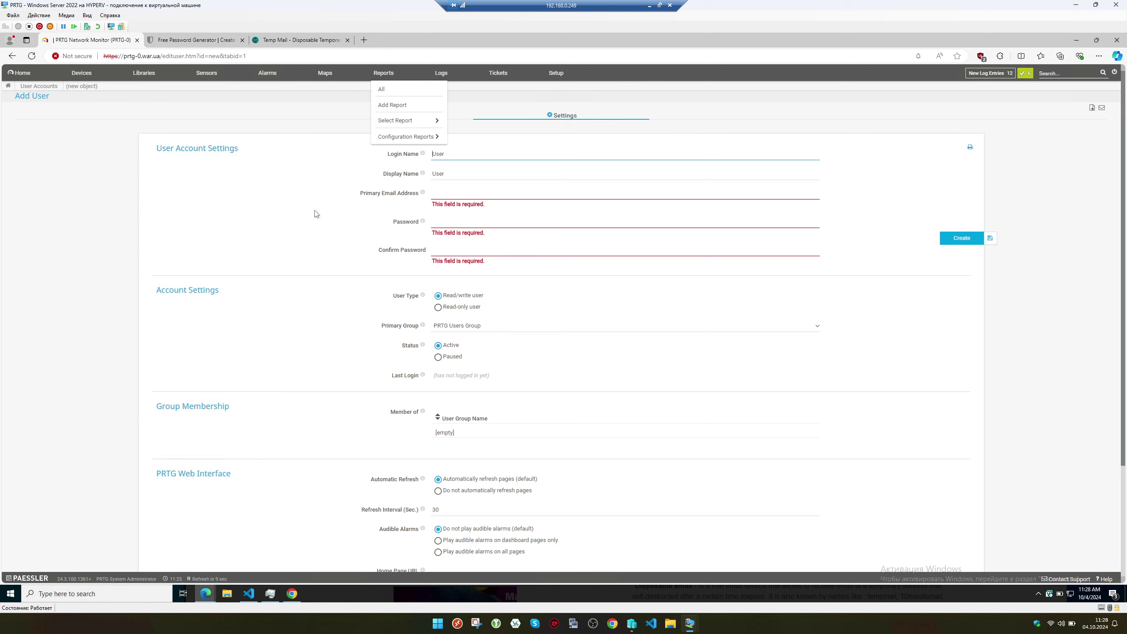
# - Fill the Add User form with login name sys and its e-mail from the notes
pyautogui.hotkey('alt', 'Tab')
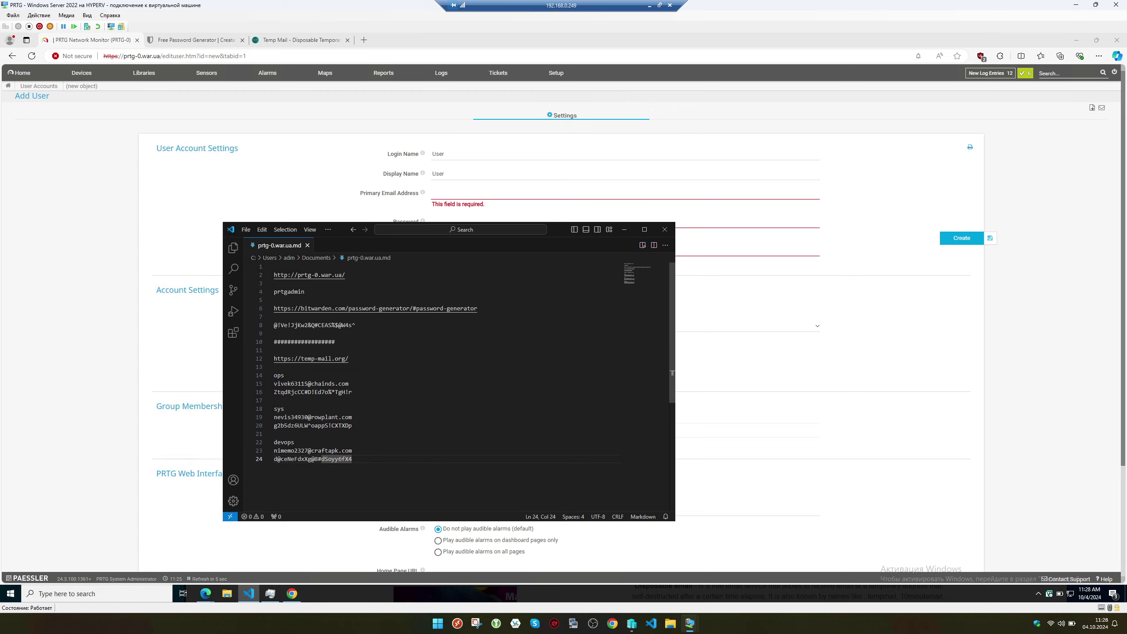
pyautogui.doubleClick(279, 409)
pyautogui.hotkey('alt', 'Tab')
pyautogui.hotkey('ctrl', 'v')
pyautogui.press('Tab')
pyautogui.click(389, 258)
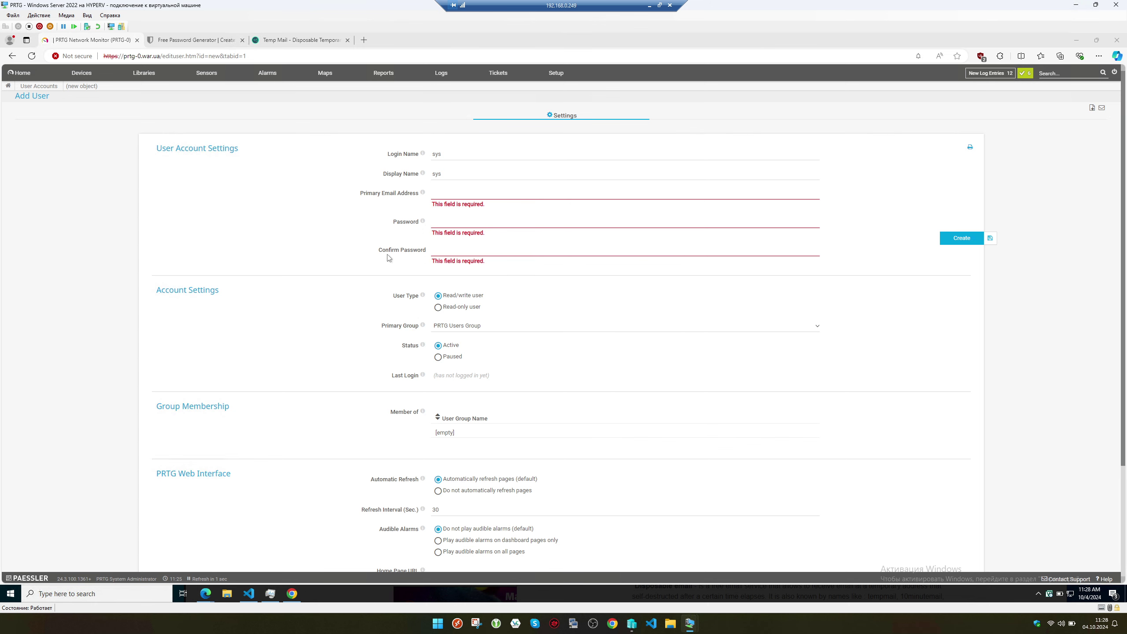
pyautogui.hotkey('alt', 'Tab')
pyautogui.tripleClick(313, 417)
pyautogui.hotkey('ctrl', 'c')
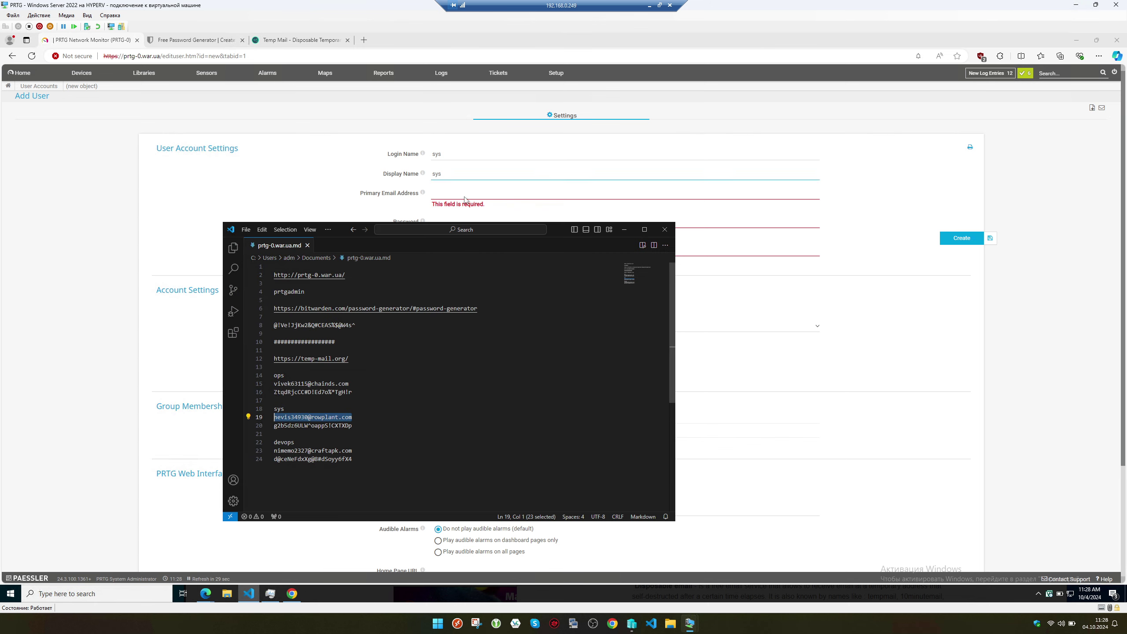
pyautogui.hotkey('alt', 'Tab')
pyautogui.hotkey('ctrl', 'v')
# - Enter the sys password twice, make it read-only, submit, and dismiss the duplicate-name error
pyautogui.hotkey('alt', 'Tab')
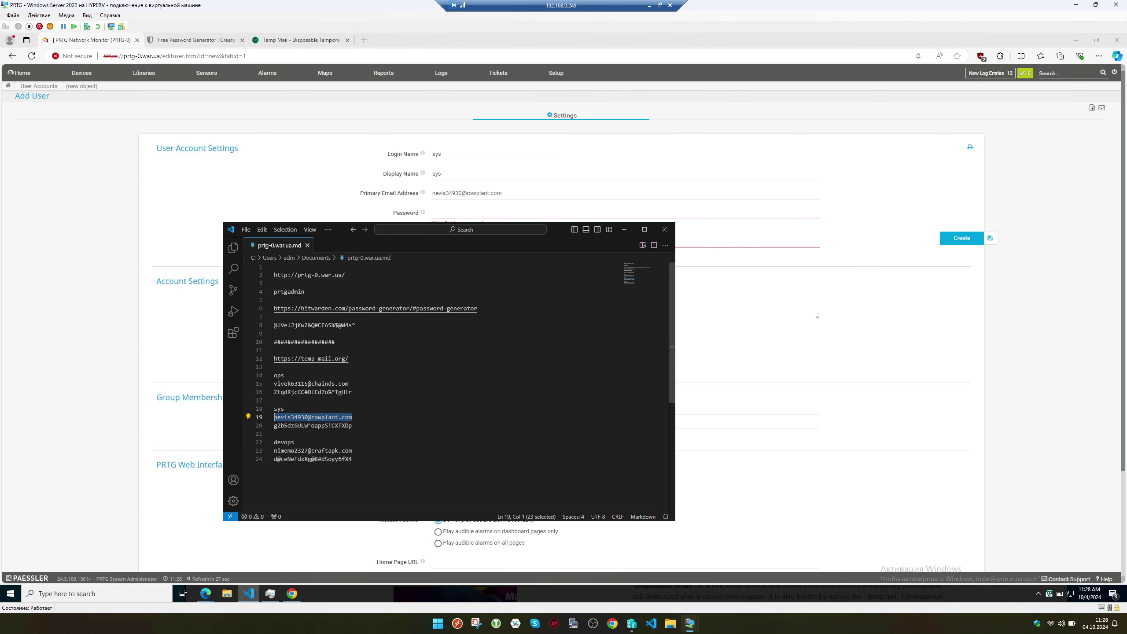
pyautogui.moveTo(353, 425); pyautogui.dragTo(274, 426)
pyautogui.hotkey('ctrl', 'c')
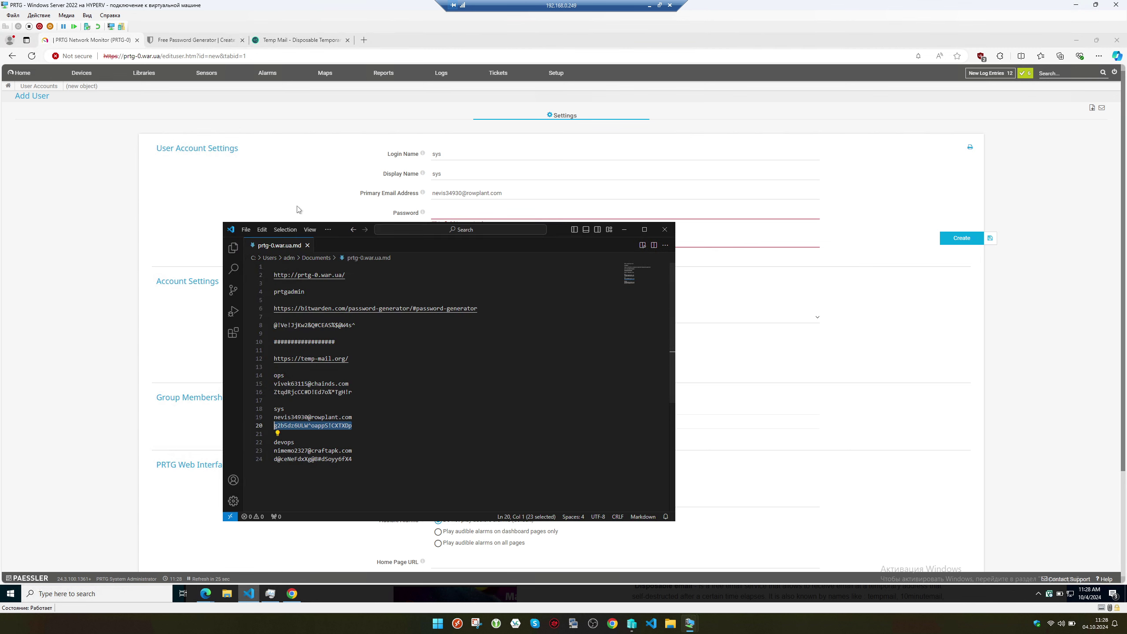
pyautogui.hotkey('alt', 'Tab')
pyautogui.hotkey('ctrl', 'v')
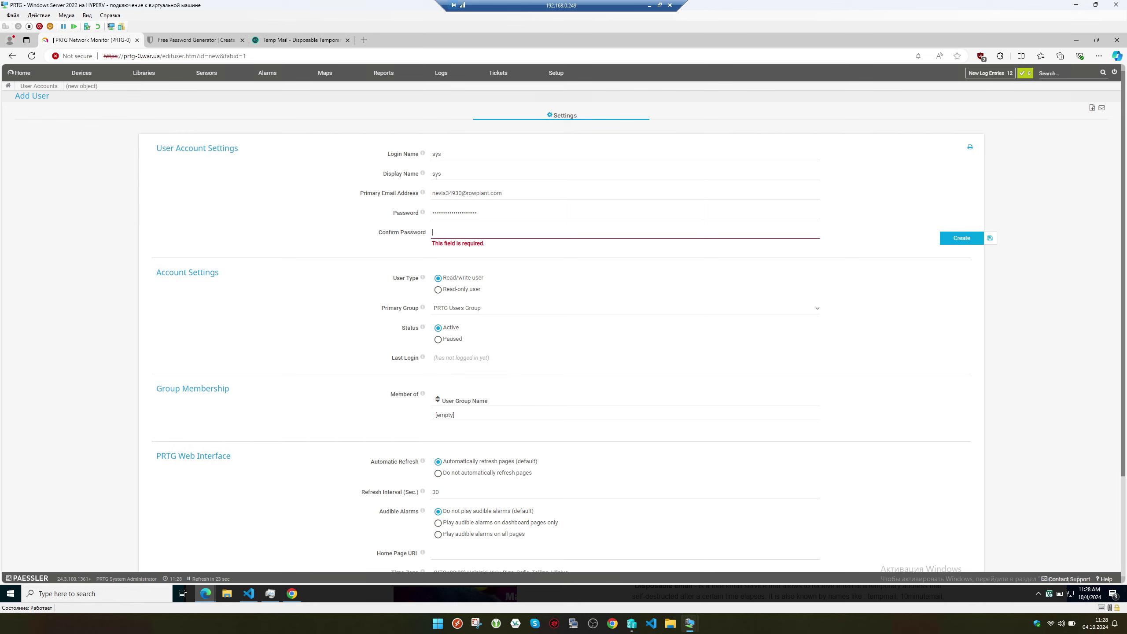
pyautogui.hotkey('ctrl', 'v')
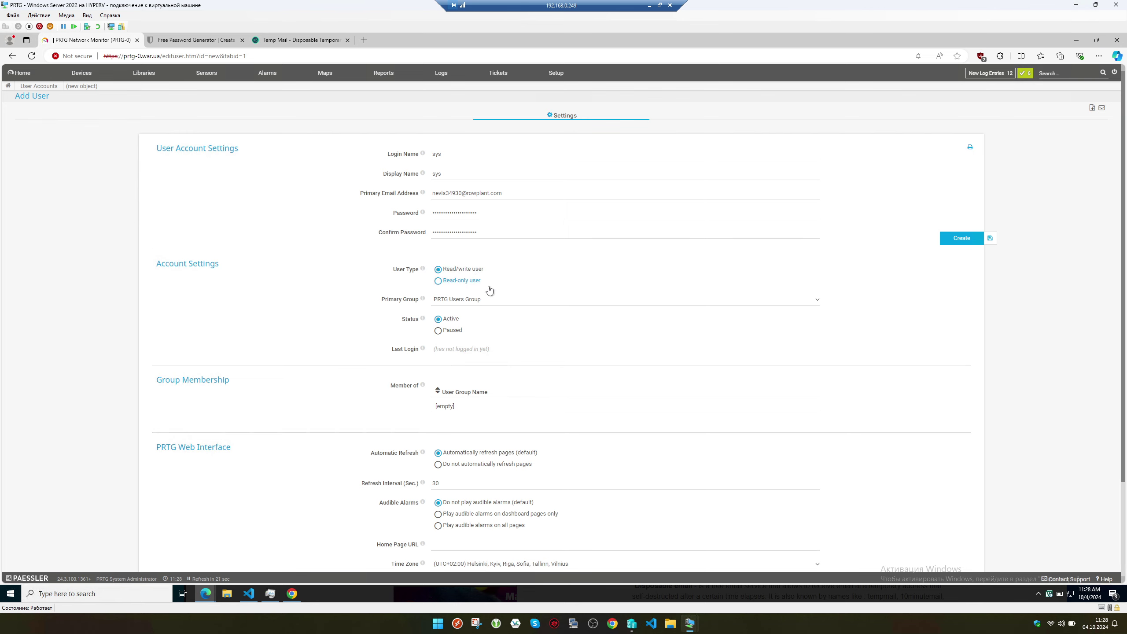
pyautogui.click(477, 282)
pyautogui.click(957, 238)
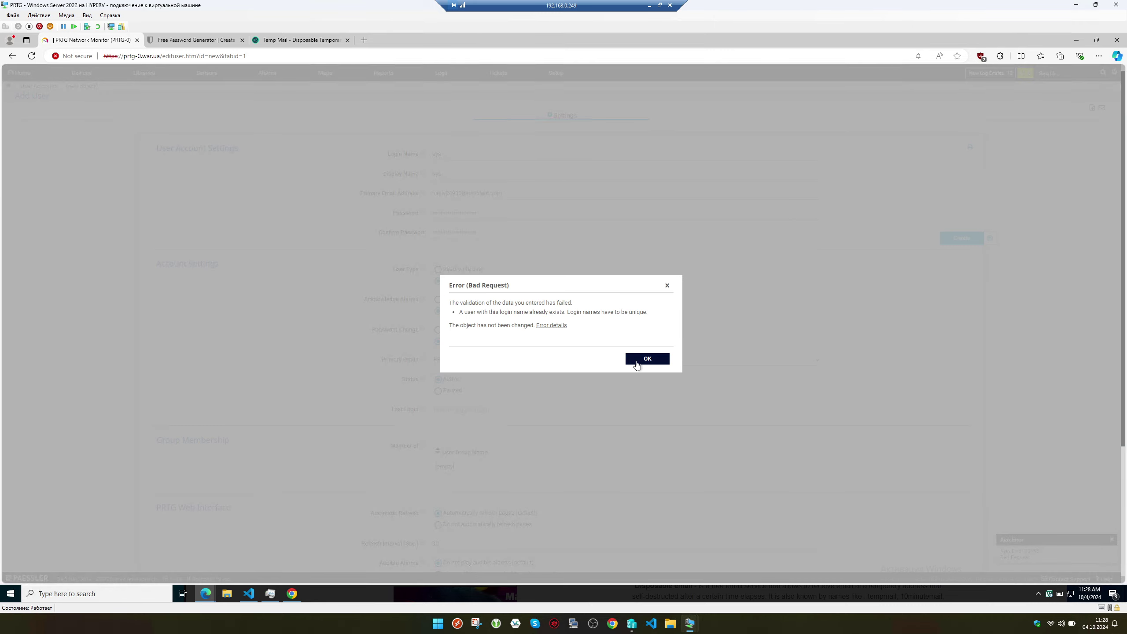
pyautogui.click(636, 362)
# - Replace Login Name and Display Name with devops copied from the notes
pyautogui.hotkey('alt', 'Tab')
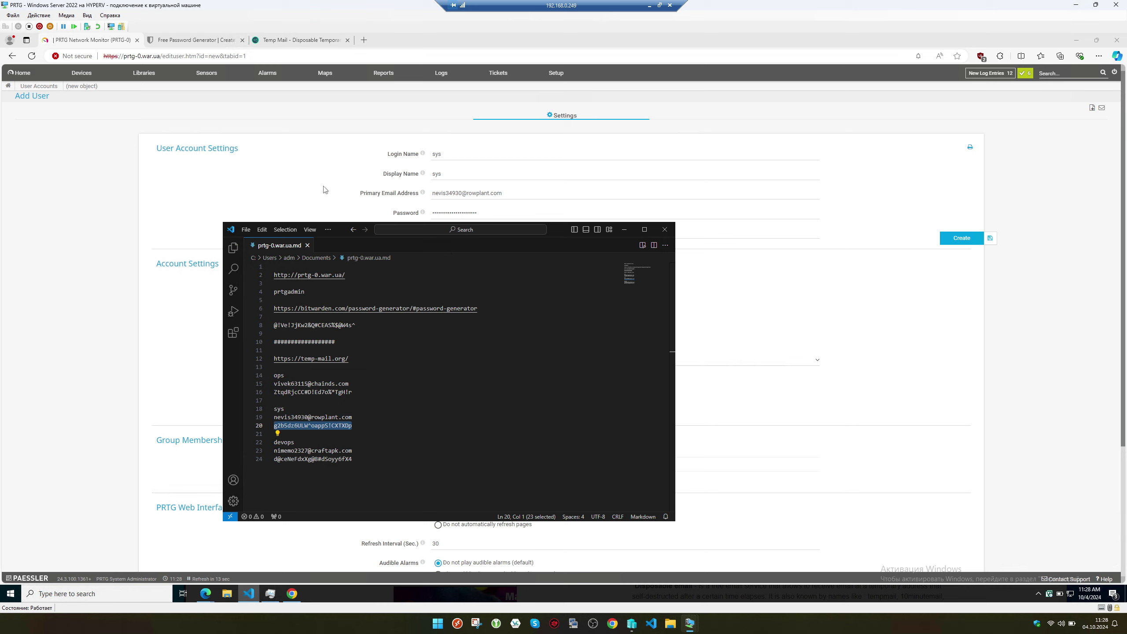
pyautogui.click(293, 442)
pyautogui.moveTo(292, 442); pyautogui.dragTo(274, 442)
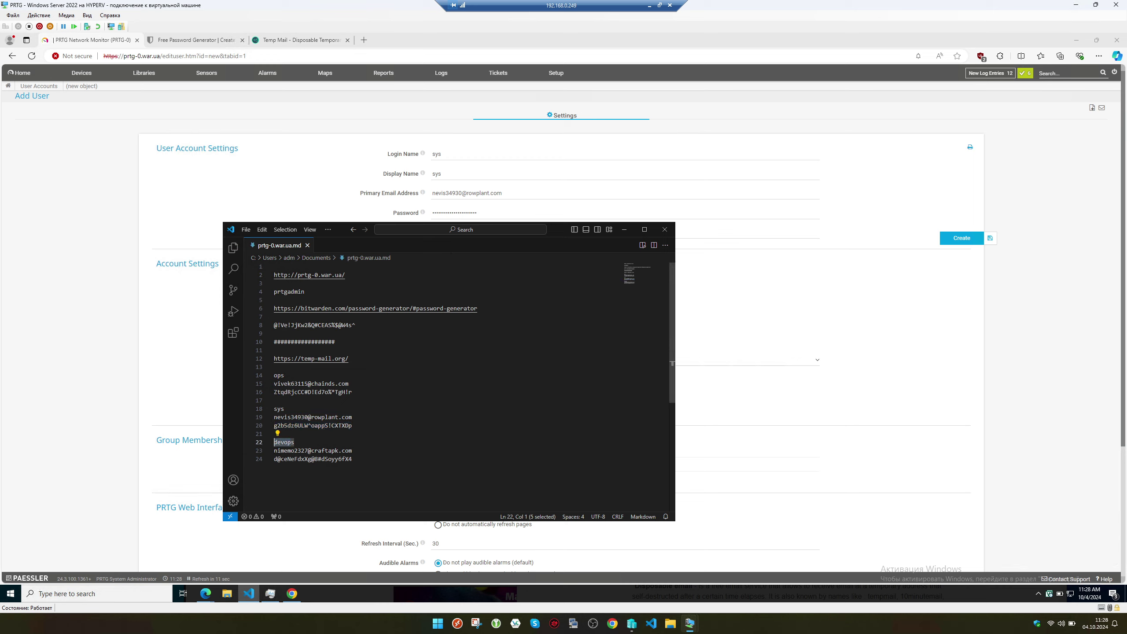
pyautogui.hotkey('ctrl', 'c')
pyautogui.hotkey('alt', 'Tab')
pyautogui.hotkey('ctrl', 'a')
pyautogui.hotkey('ctrl', 'v')
pyautogui.press('Tab')
pyautogui.hotkey('ctrl', 'a')
pyautogui.hotkey('ctrl', 'v')
pyautogui.press('Tab')
# - Replace the Primary Email Address with the devops temporary e-mail from the notes
pyautogui.hotkey('alt', 'Tab')
pyautogui.moveTo(352, 451); pyautogui.dragTo(274, 450)
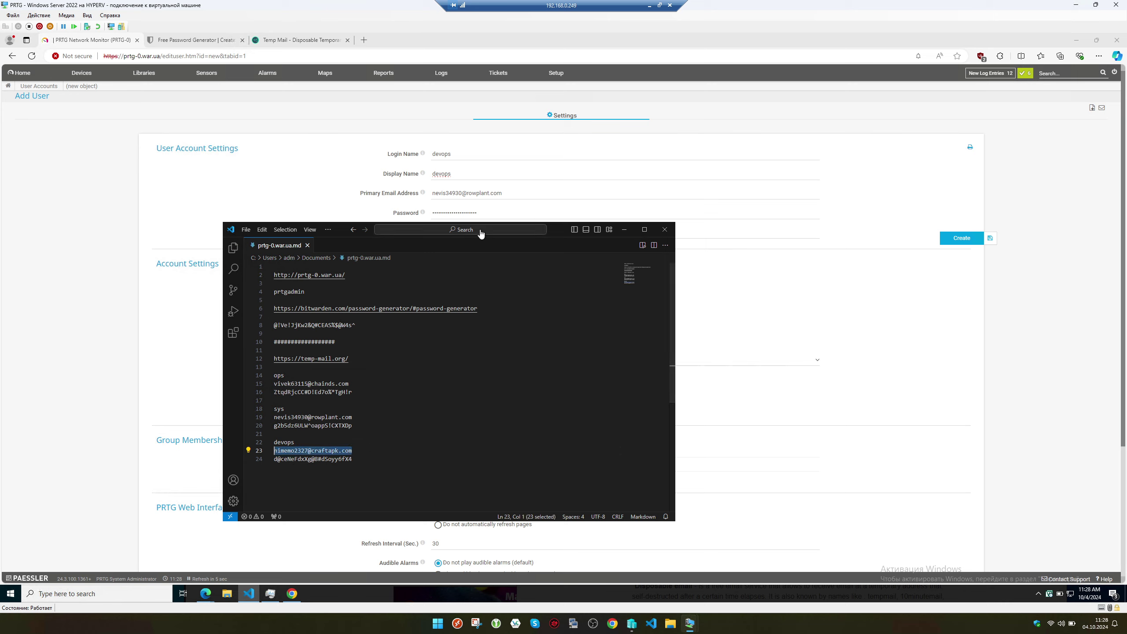
pyautogui.hotkey('ctrl', 'x')
pyautogui.hotkey('ctrl', 'v')
pyautogui.click(506, 199)
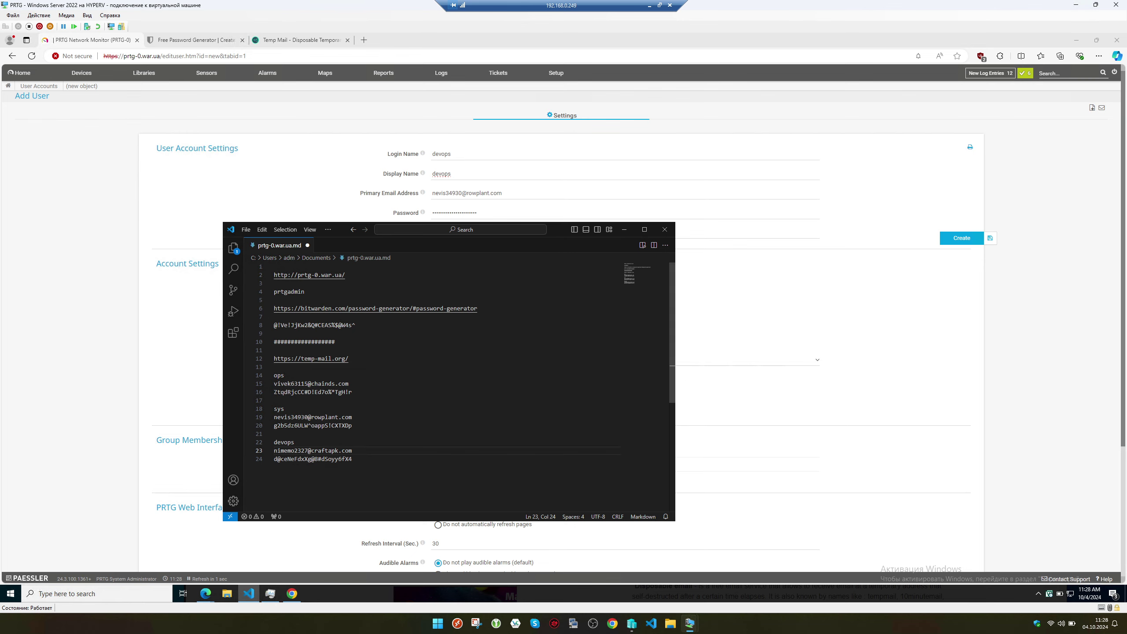
pyautogui.moveTo(352, 451); pyautogui.dragTo(274, 451)
pyautogui.hotkey('alt', 'Tab')
pyautogui.hotkey('ctrl', 'a')
pyautogui.hotkey('ctrl', 'v')
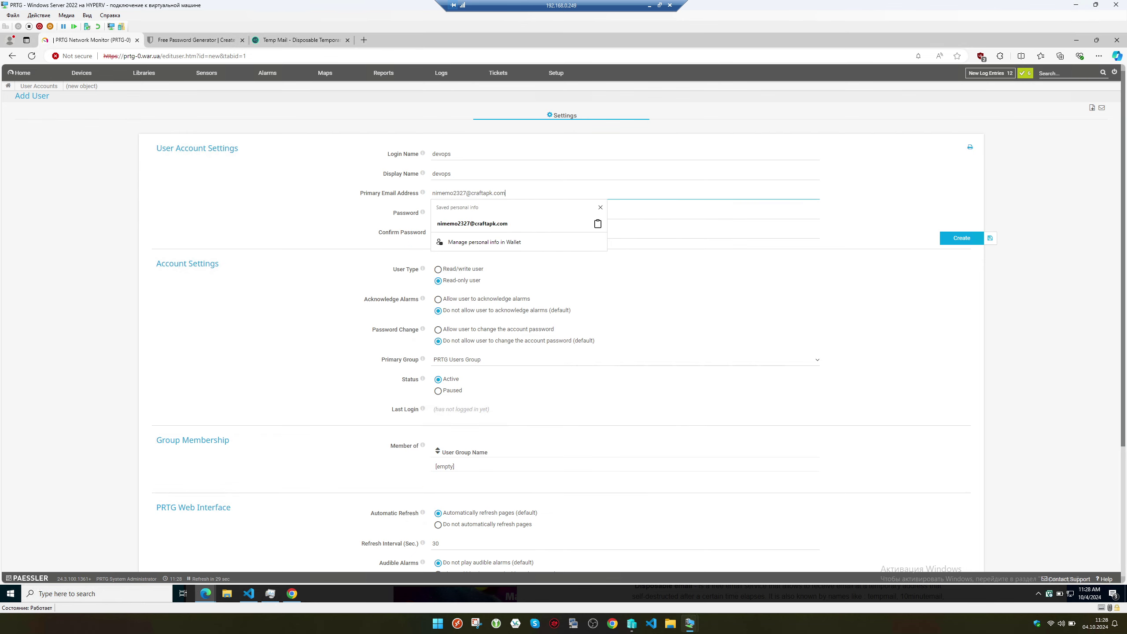
# - Paste the devops password into both password fields and create the user
pyautogui.hotkey('alt', 'Tab')
pyautogui.moveTo(353, 458); pyautogui.dragTo(274, 459)
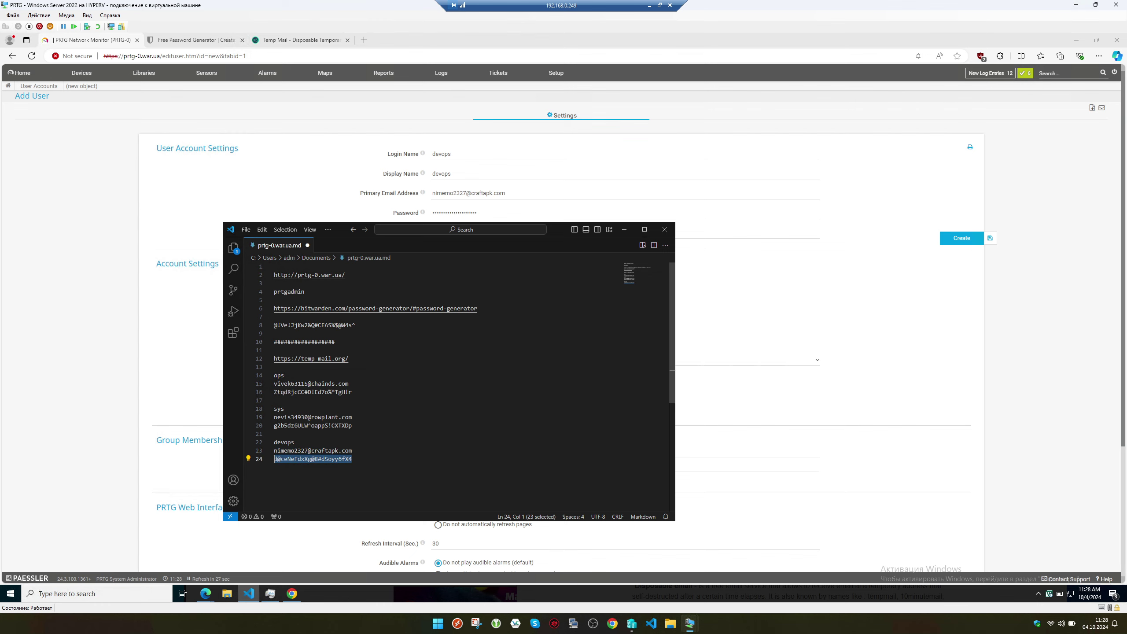
pyautogui.hotkey('ctrl', 'c')
pyautogui.hotkey('alt', 'Tab')
pyautogui.press('Tab')
pyautogui.hotkey('ctrl', 'v')
pyautogui.click(946, 240)
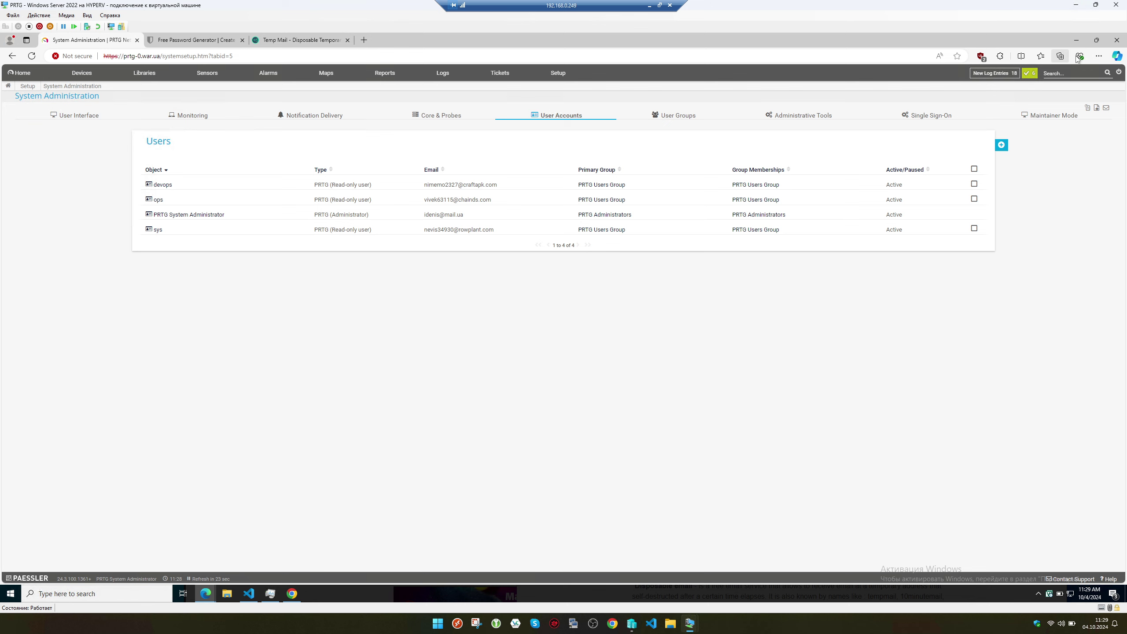
# - Open prtg-0.war.ua in a new Chrome tab and proceed past the certificate warning
pyautogui.click(291, 593)
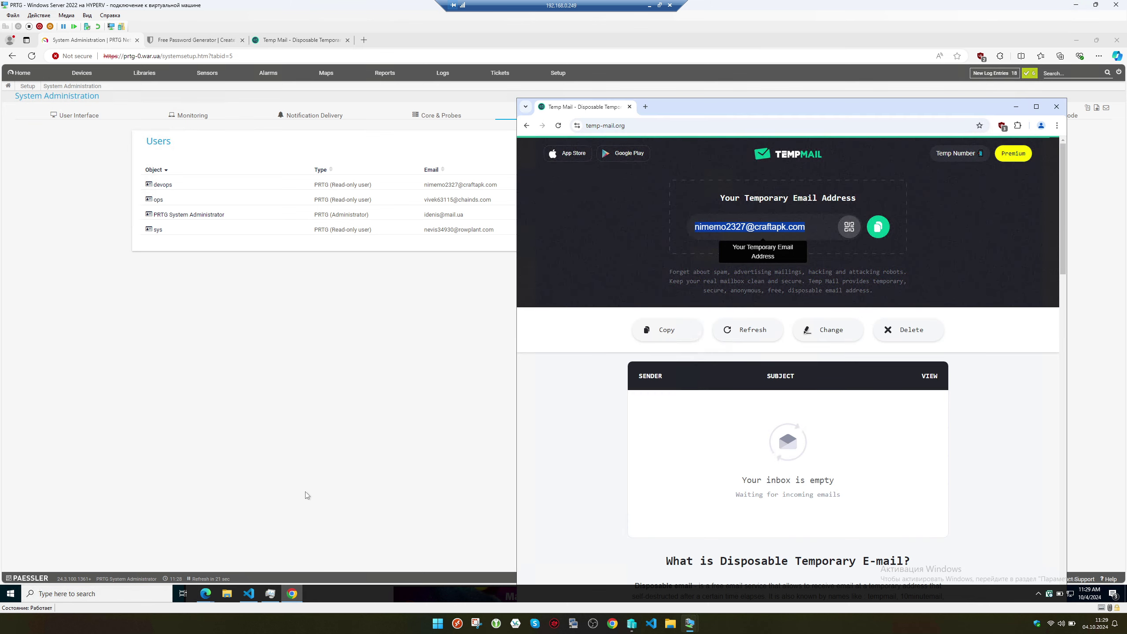
pyautogui.moveTo(633, 92); pyautogui.dragTo(624, 91)
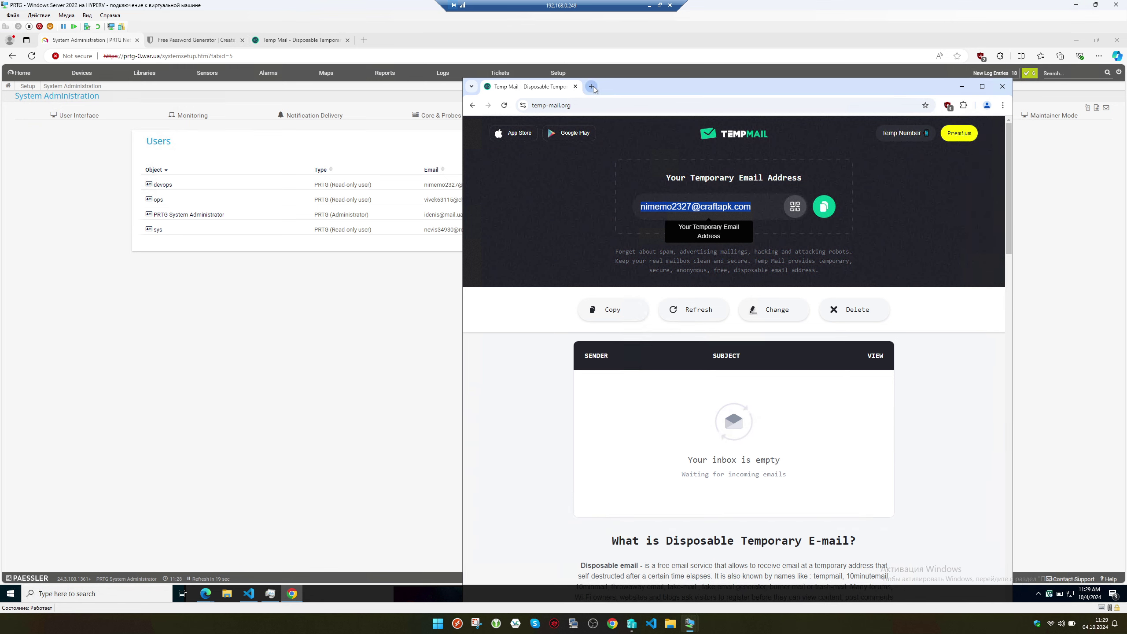
pyautogui.click(592, 87)
pyautogui.click(158, 56)
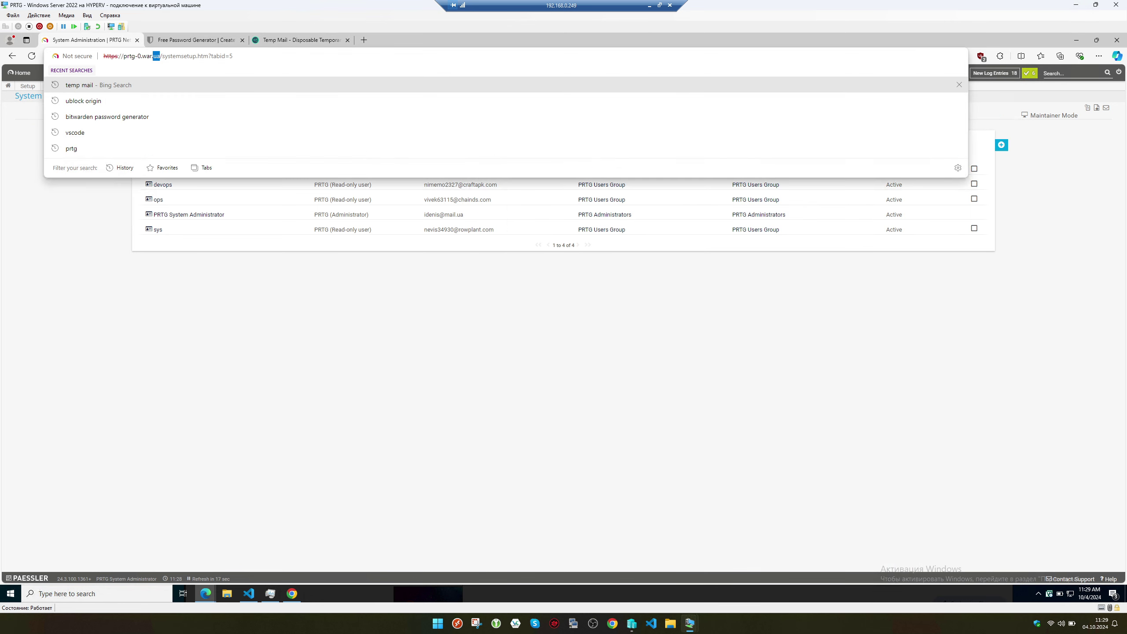
pyautogui.click(158, 56)
pyautogui.moveTo(160, 56); pyautogui.dragTo(124, 56)
pyautogui.hotkey('ctrl', 'c')
pyautogui.hotkey('alt', 'Tab')
pyautogui.hotkey('ctrl', 'v')
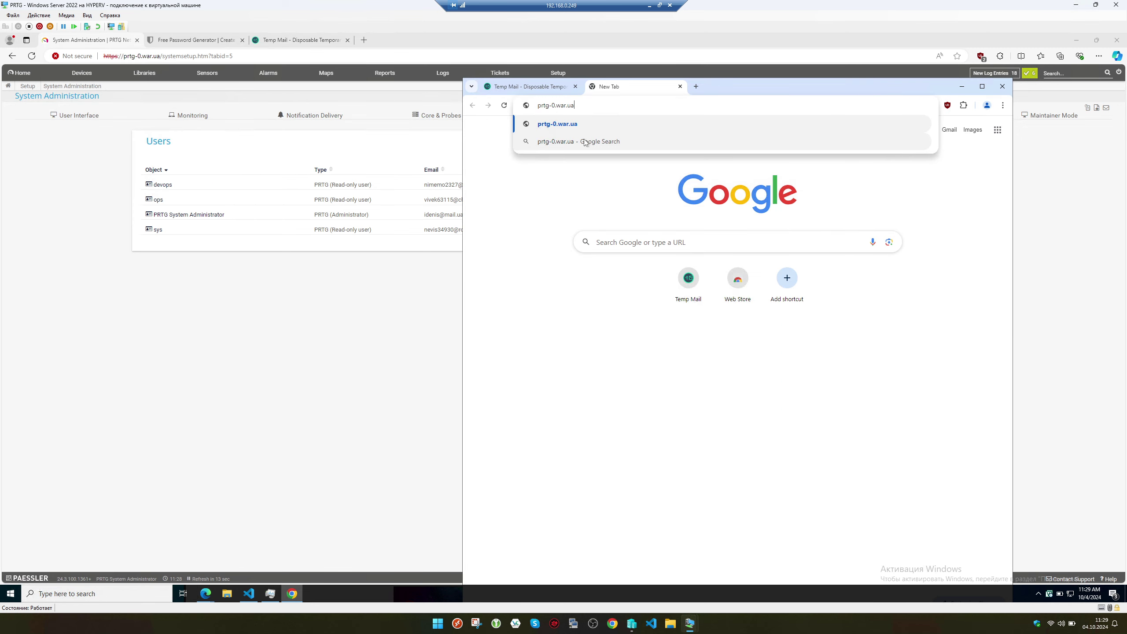
pyautogui.press('Return')
pyautogui.click(613, 371)
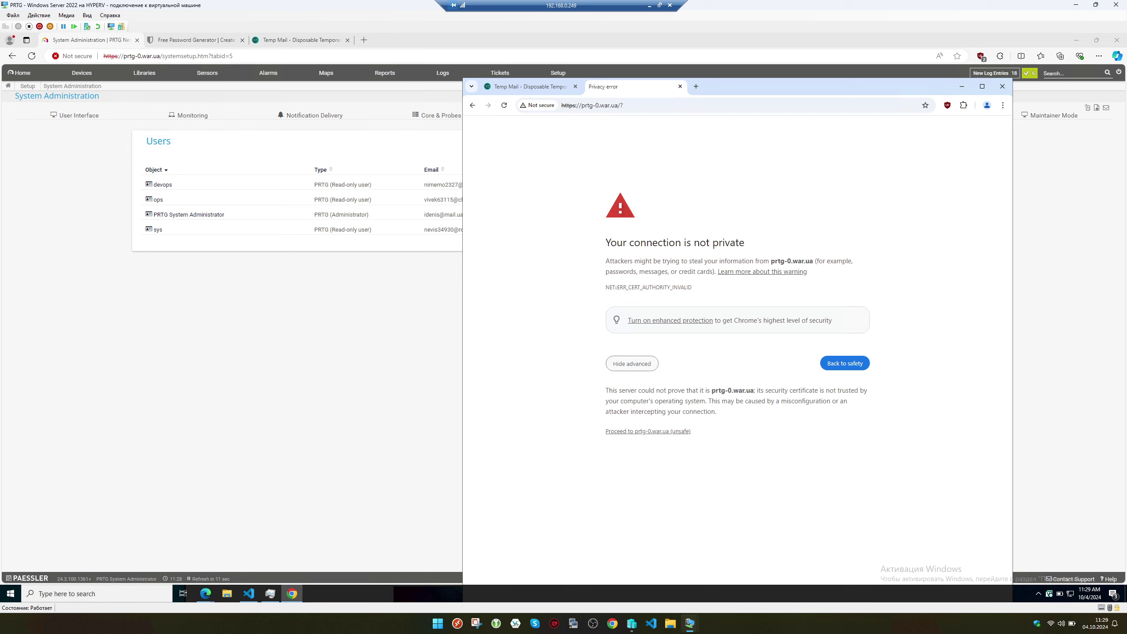
pyautogui.click(680, 431)
# - Select the login name devops in the notes file
pyautogui.moveTo(777, 94); pyautogui.dragTo(793, 53)
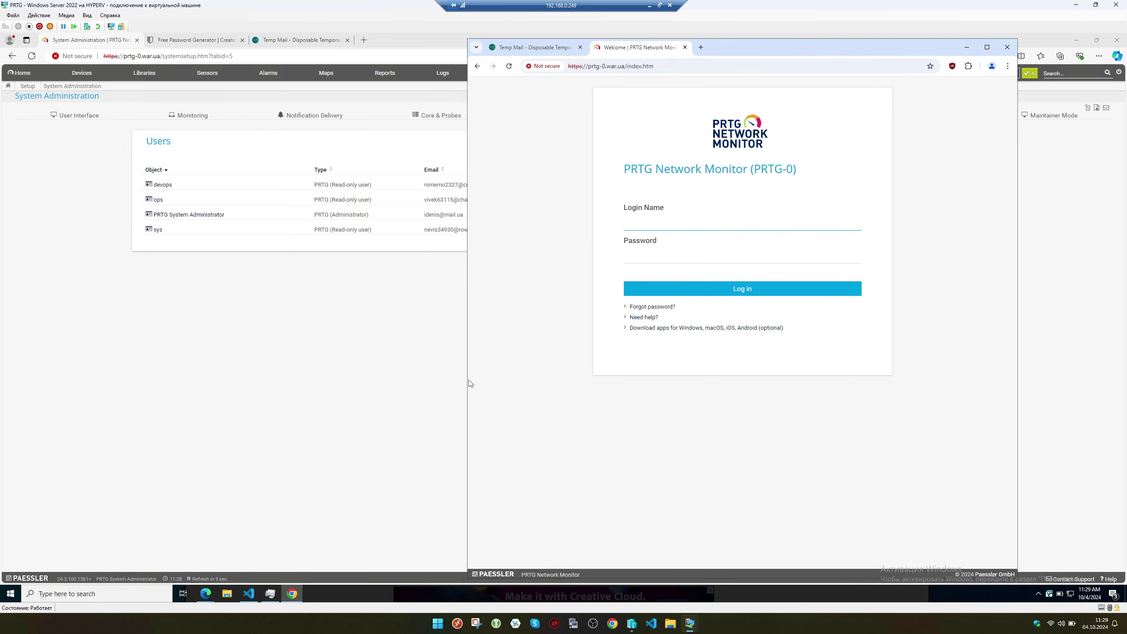
pyautogui.click(248, 594)
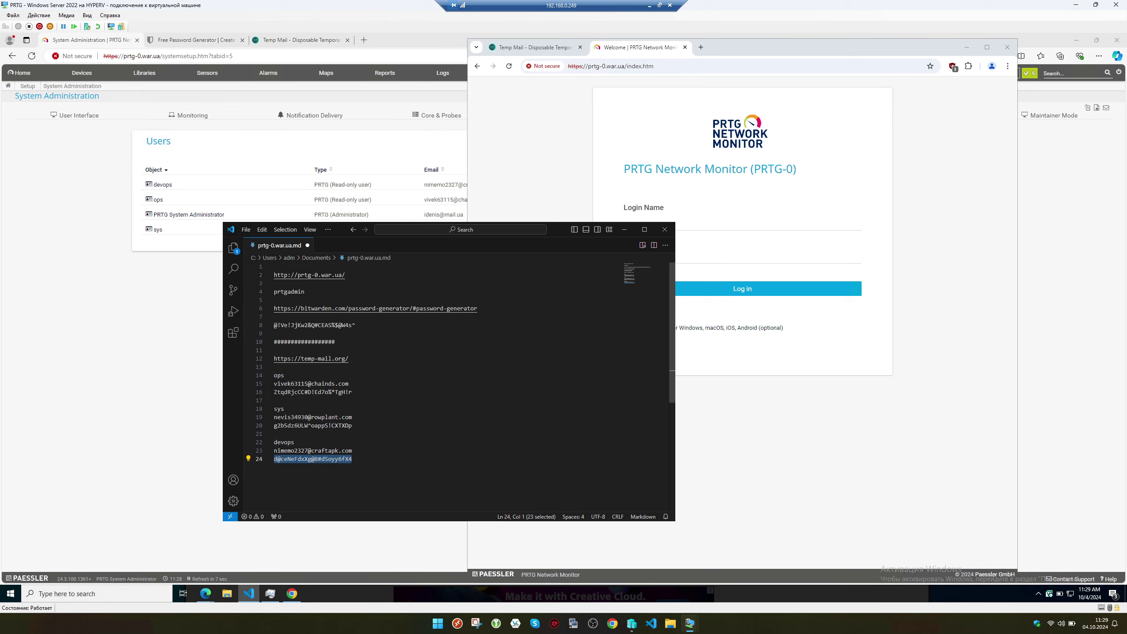
pyautogui.doubleClick(284, 442)
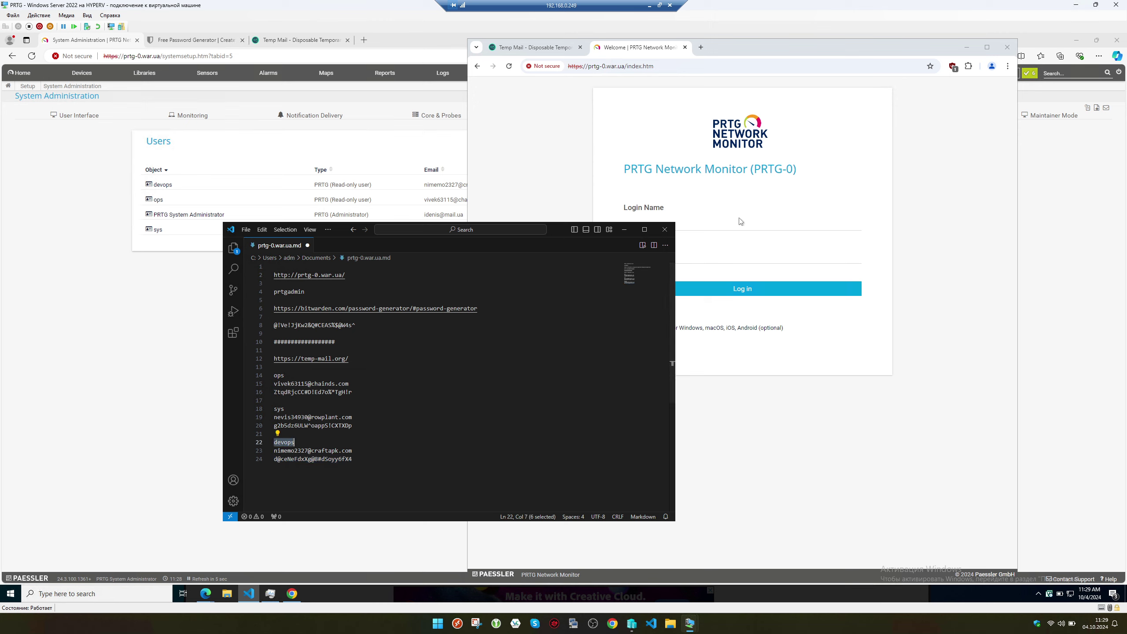
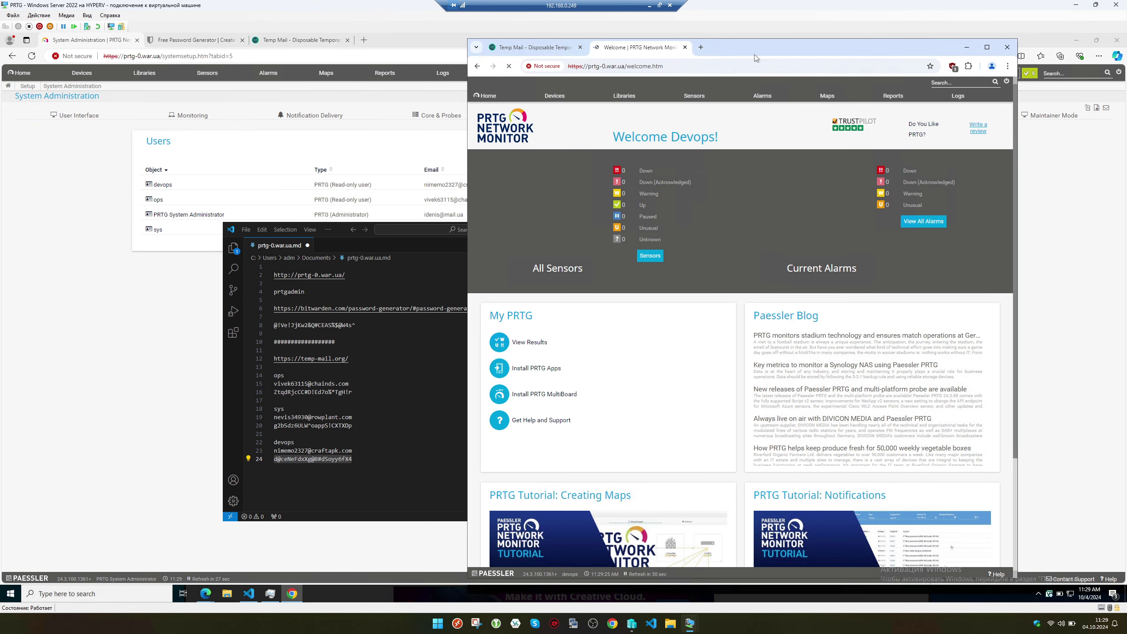
# - Maximize the devops user's PRTG window and browse Devices, Libraries, Sensors, Alarms, Maps, Reports and Logs
pyautogui.doubleClick(754, 55)
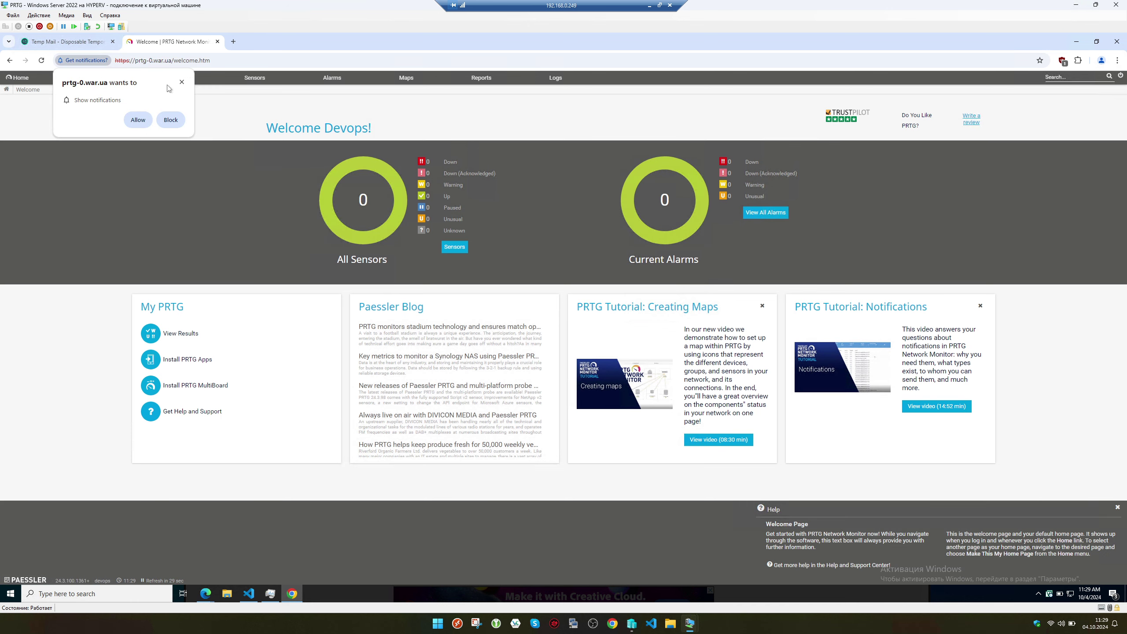
pyautogui.click(181, 81)
pyautogui.click(96, 77)
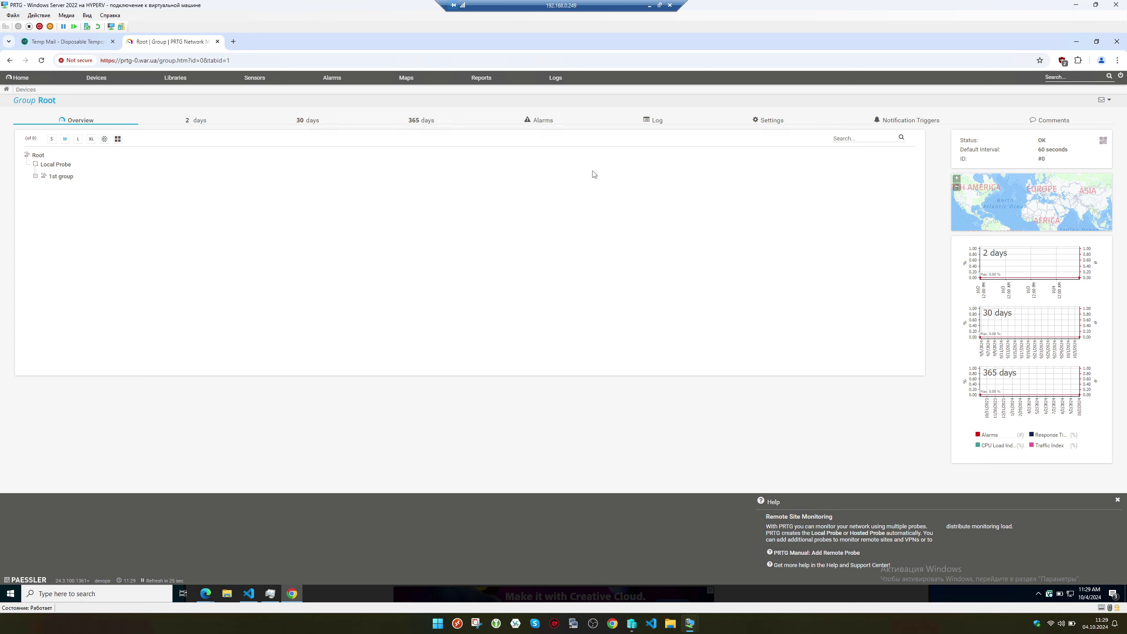
pyautogui.click(175, 77)
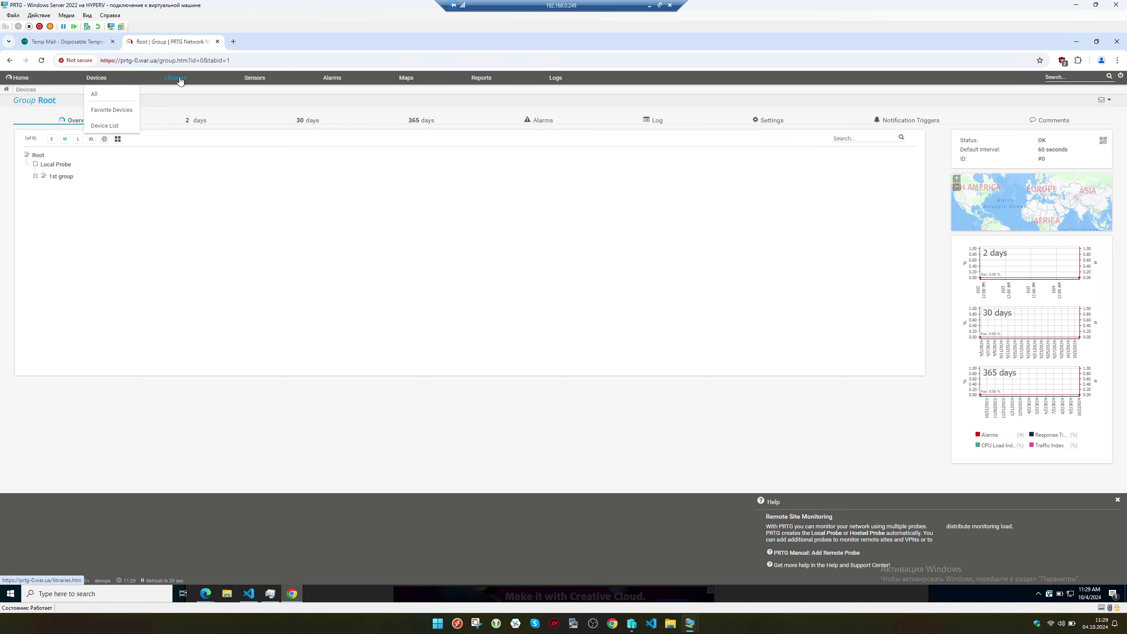
pyautogui.click(255, 77)
pyautogui.click(332, 77)
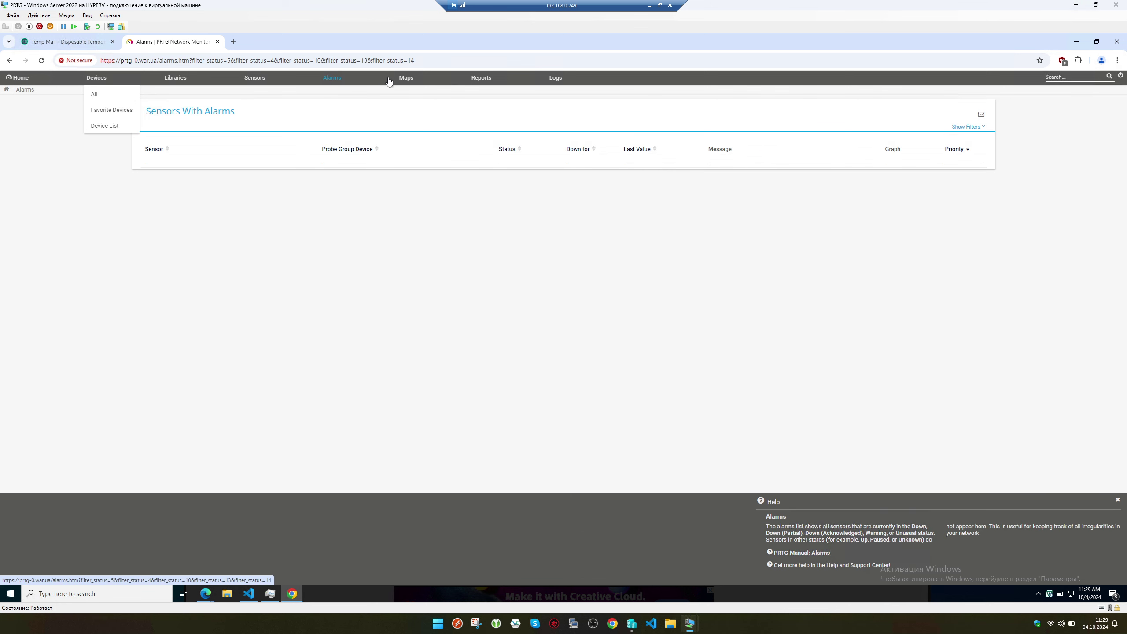
pyautogui.click(406, 78)
pyautogui.click(481, 78)
pyautogui.click(555, 78)
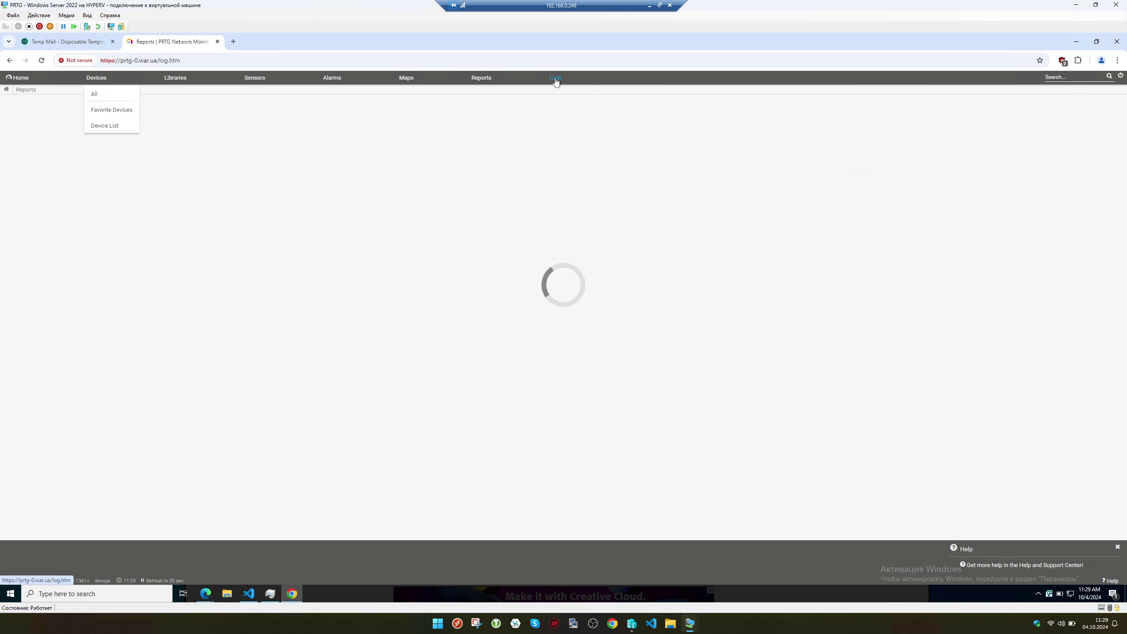
pyautogui.click(97, 77)
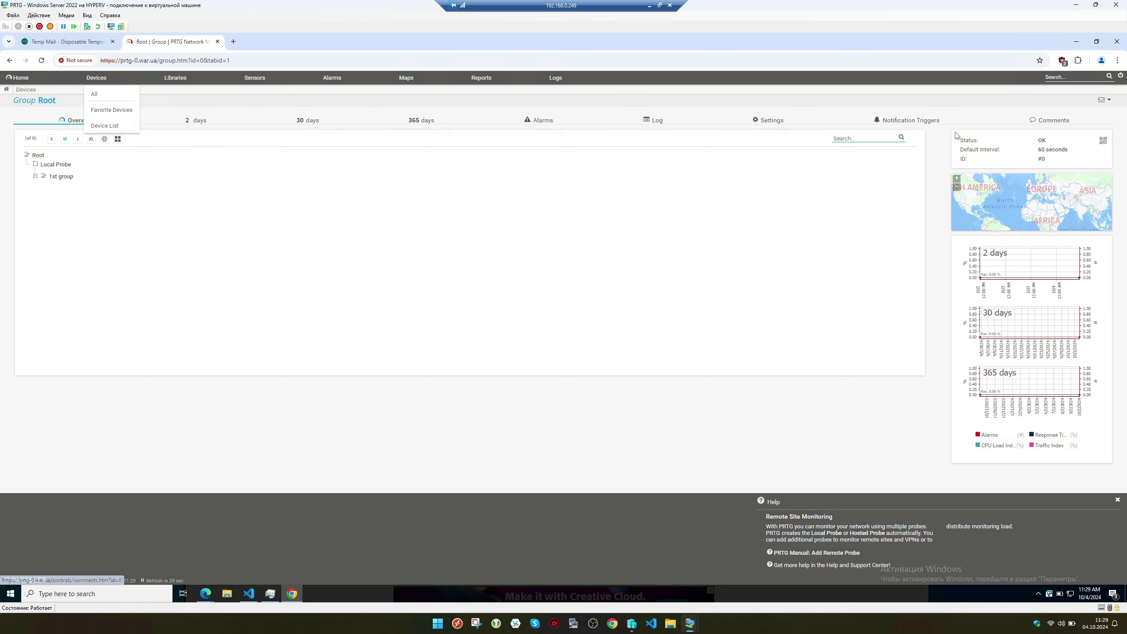
# - Close the help panel and switch to the administrator's PRTG session showing the User Accounts list
pyautogui.click(1118, 500)
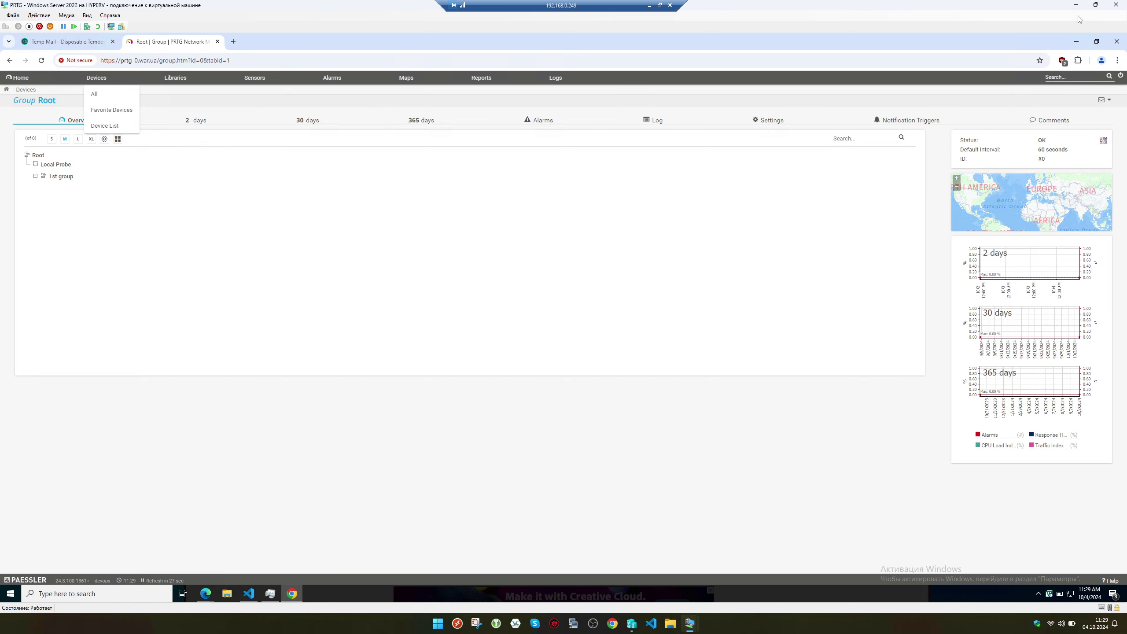
pyautogui.click(1076, 5)
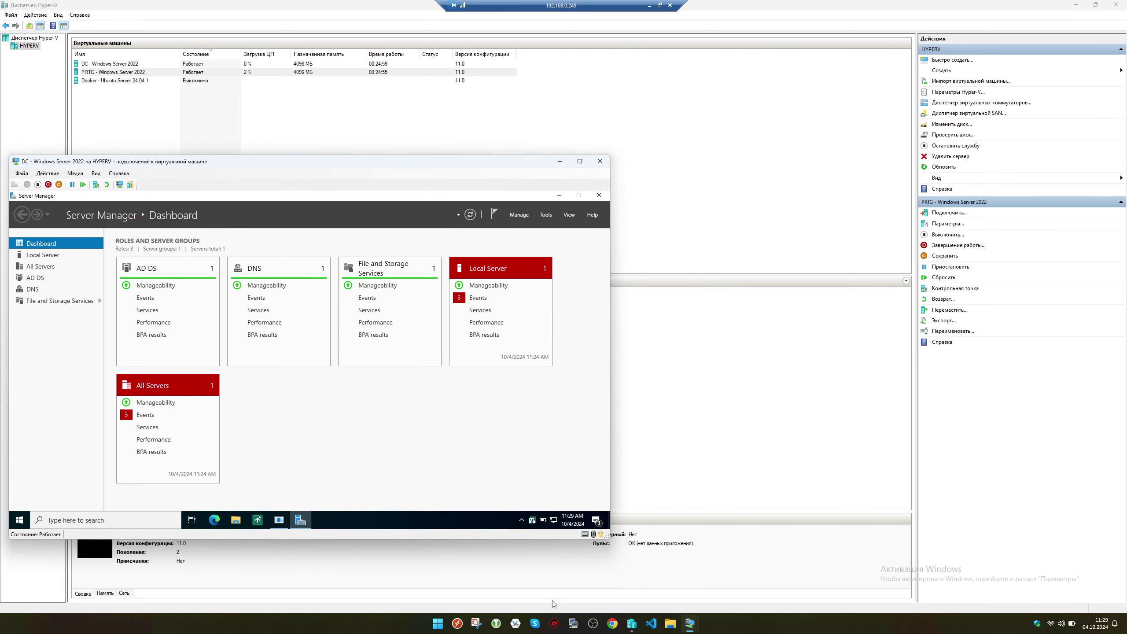
pyautogui.moveTo(690, 622)
pyautogui.click(712, 597)
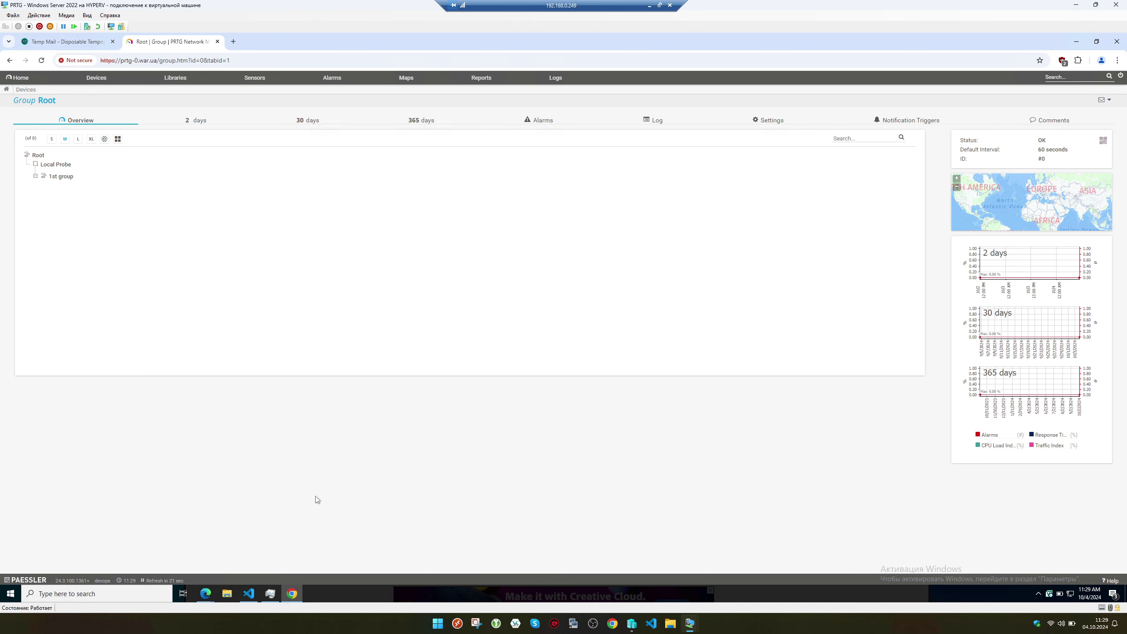
pyautogui.moveTo(206, 593)
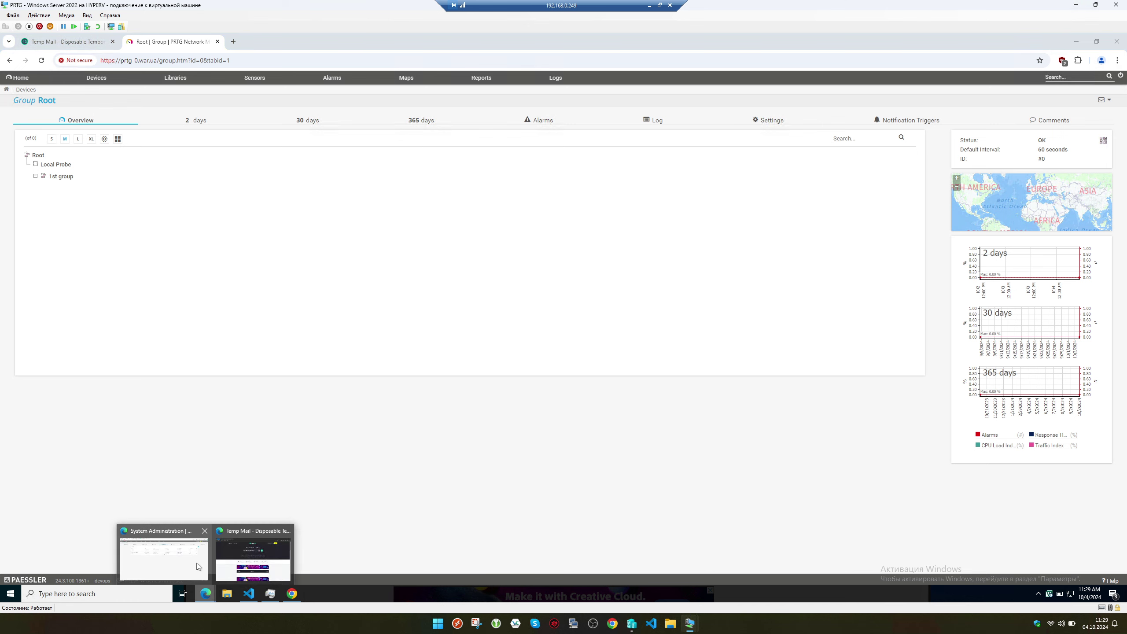
pyautogui.click(168, 546)
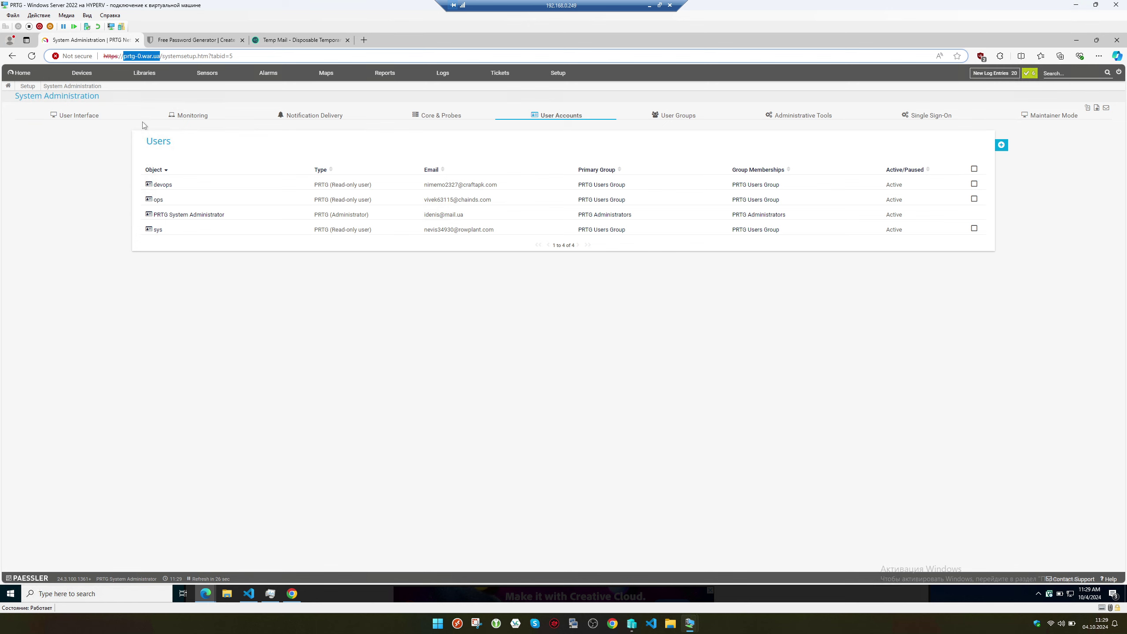
# - Refresh the device tree and delete '1st group' from under Local Probe, confirming with Delete Object
pyautogui.click(79, 73)
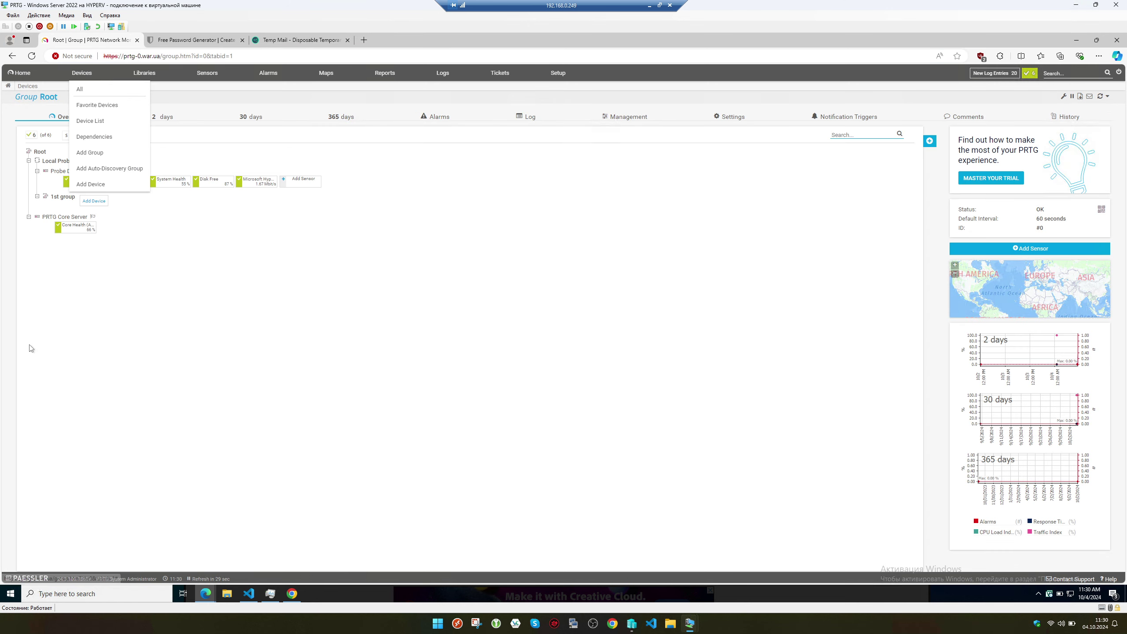
pyautogui.click(80, 73)
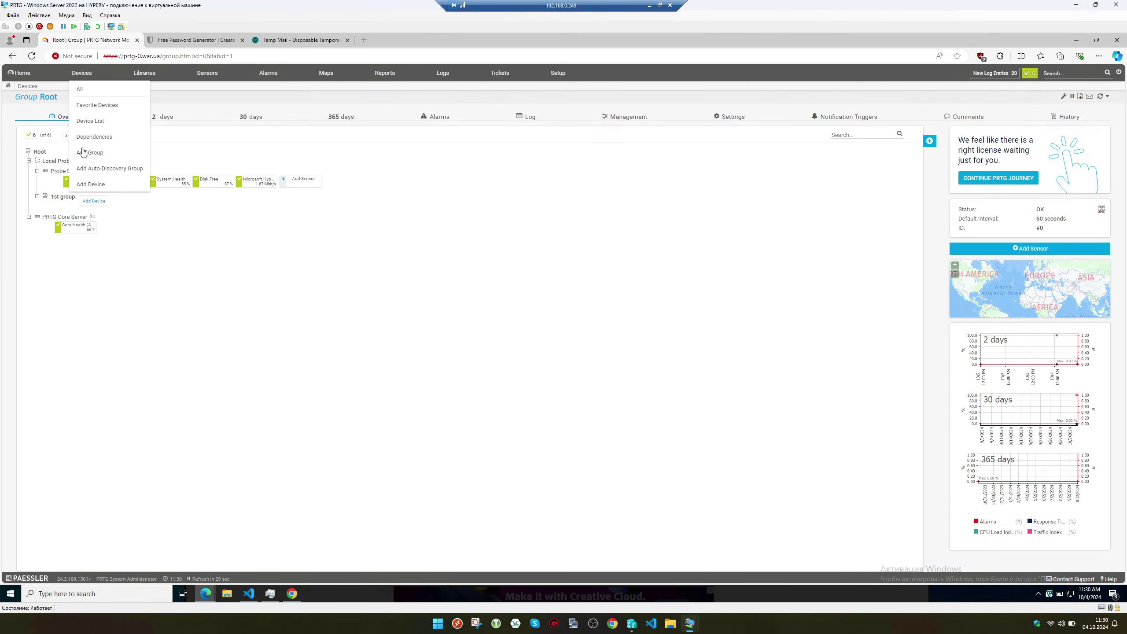
pyautogui.rightClick(56, 162)
pyautogui.rightClick(52, 198)
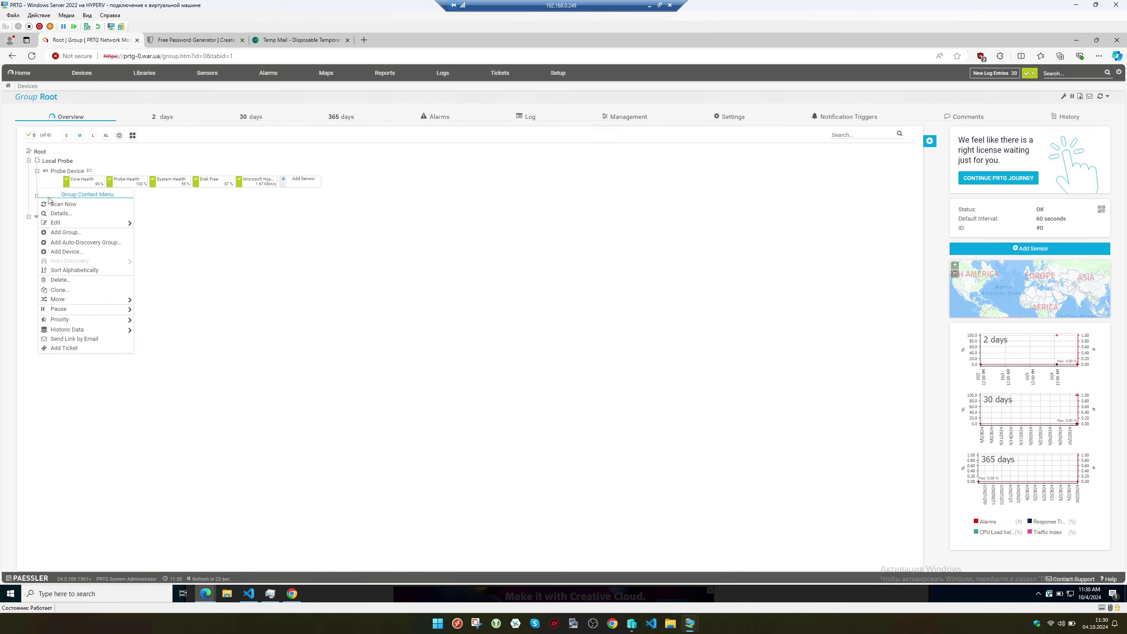
pyautogui.rightClick(60, 200)
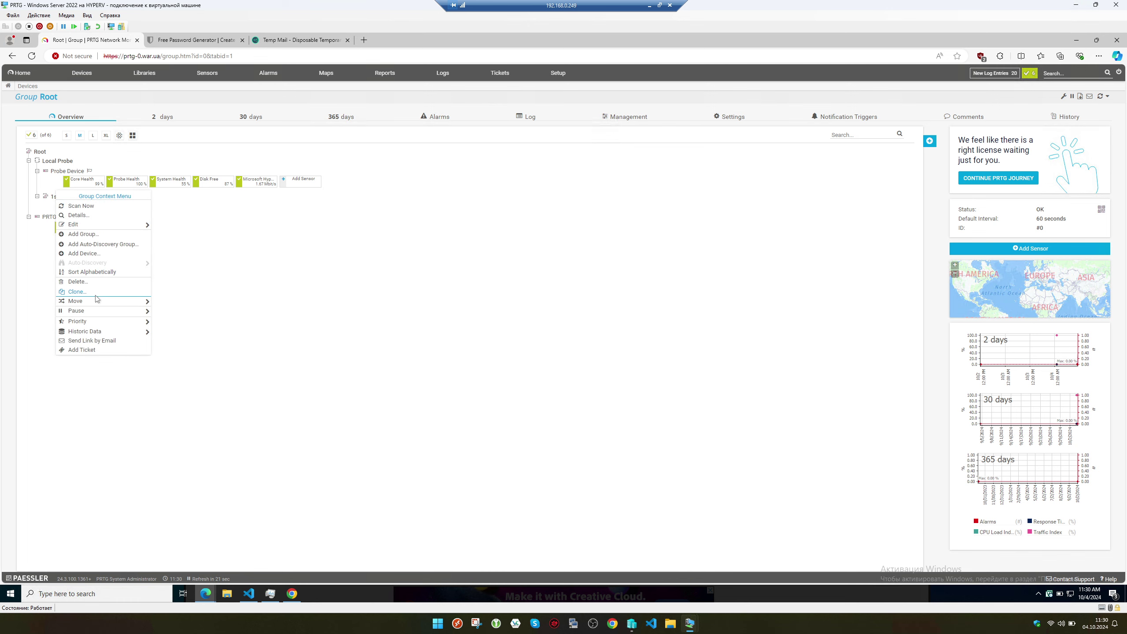
pyautogui.click(109, 284)
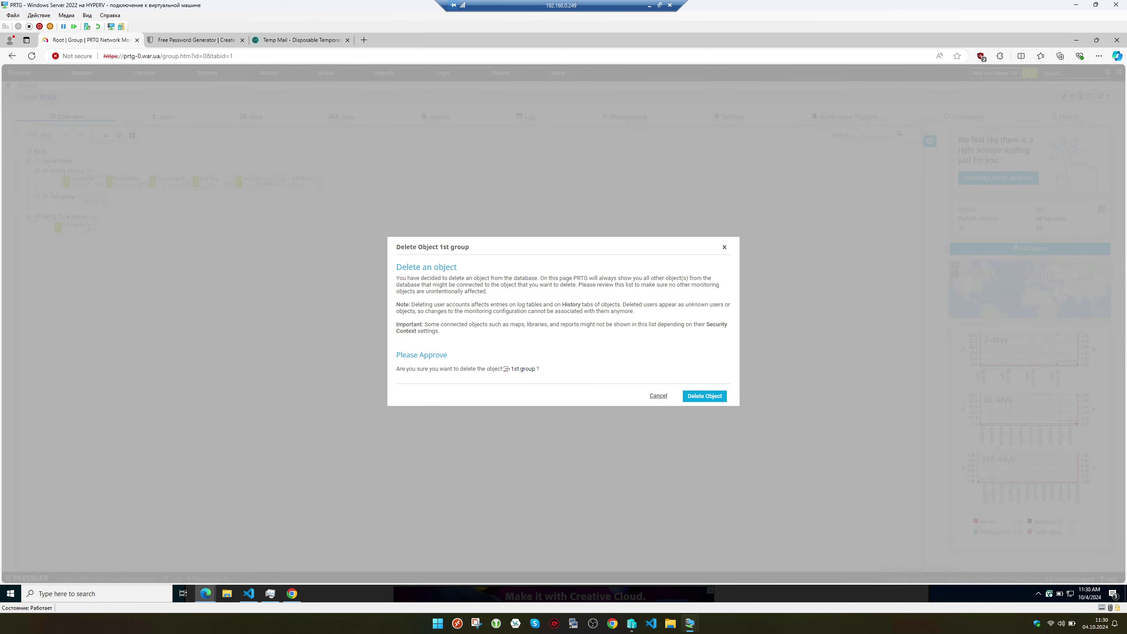
pyautogui.click(709, 398)
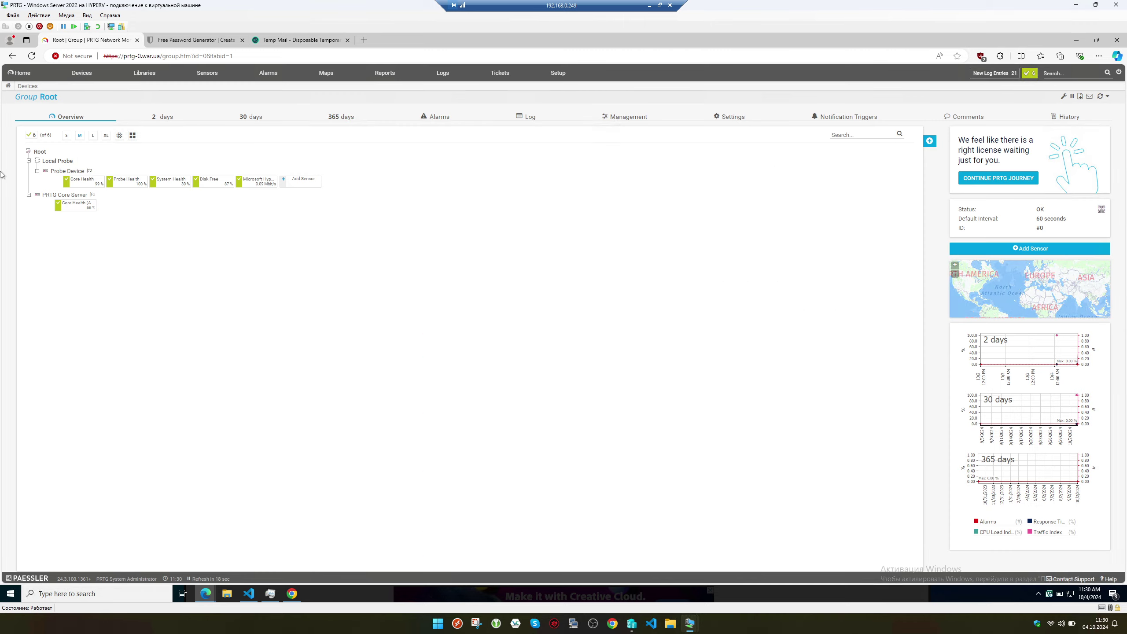
pyautogui.rightClick(57, 160)
# - Add a new group named DC under Local Probe
pyautogui.click(87, 202)
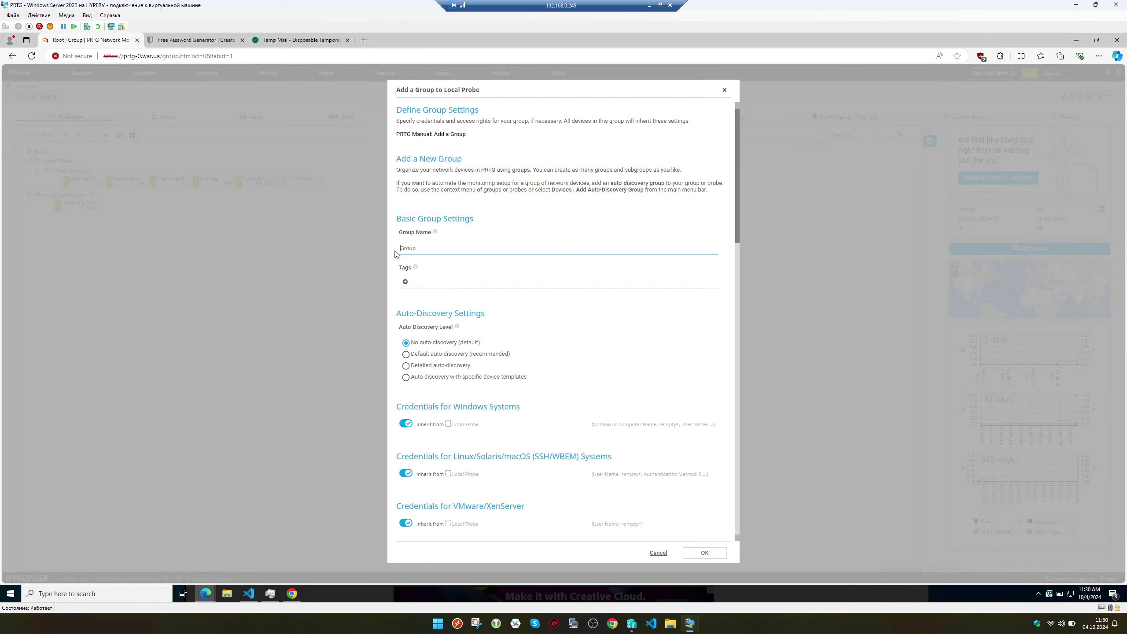
pyautogui.moveTo(417, 249); pyautogui.dragTo(396, 251)
pyautogui.write('DC')
pyautogui.click(713, 553)
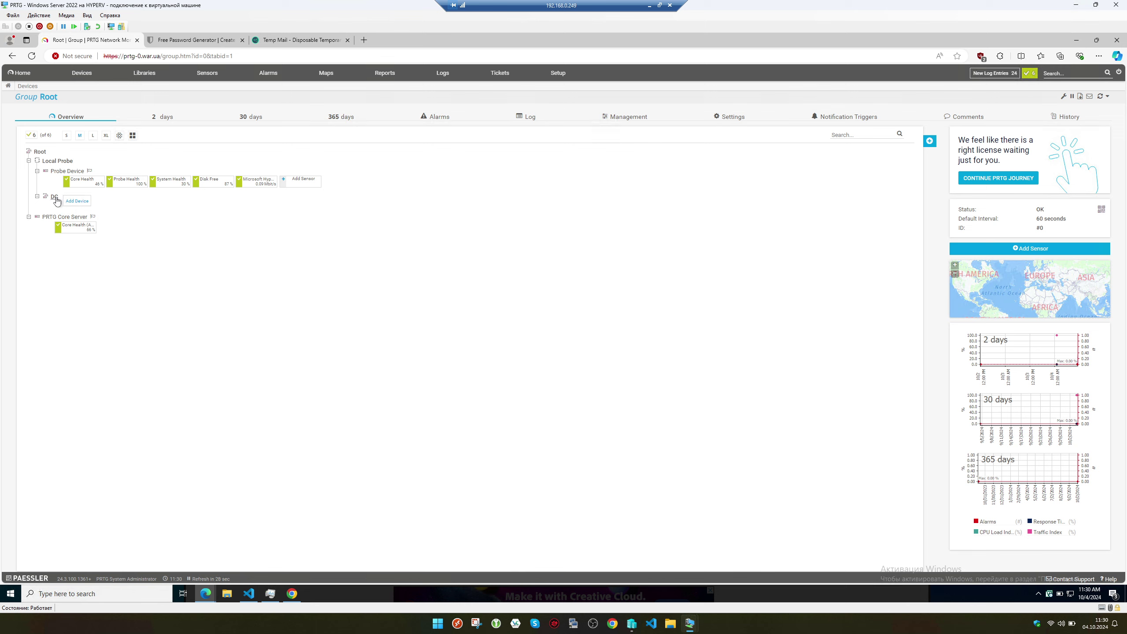
# - Turn off inherited access rights on DC and give PRTG Users Group Read access
pyautogui.rightClick(56, 201)
pyautogui.moveTo(139, 231)
pyautogui.click(188, 247)
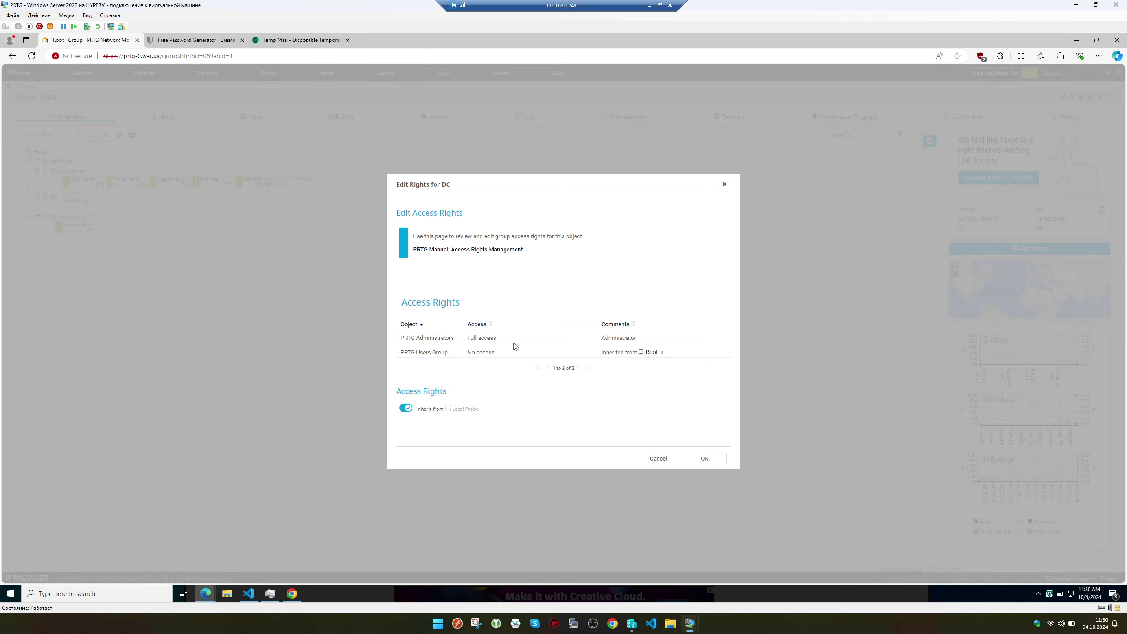
pyautogui.click(420, 413)
pyautogui.click(602, 425)
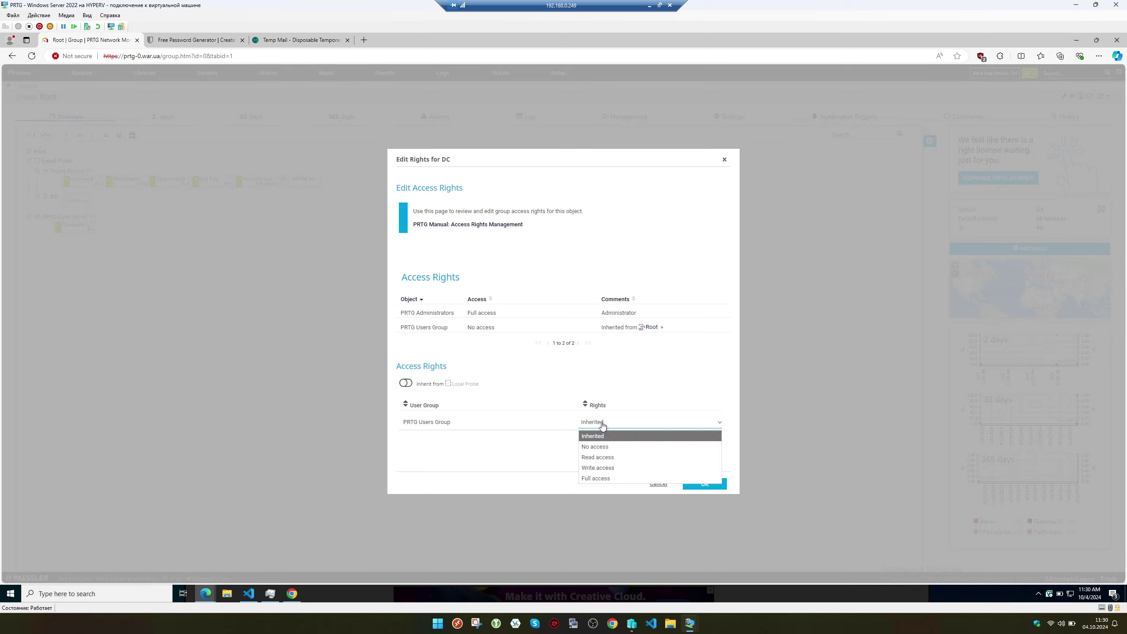
pyautogui.click(620, 458)
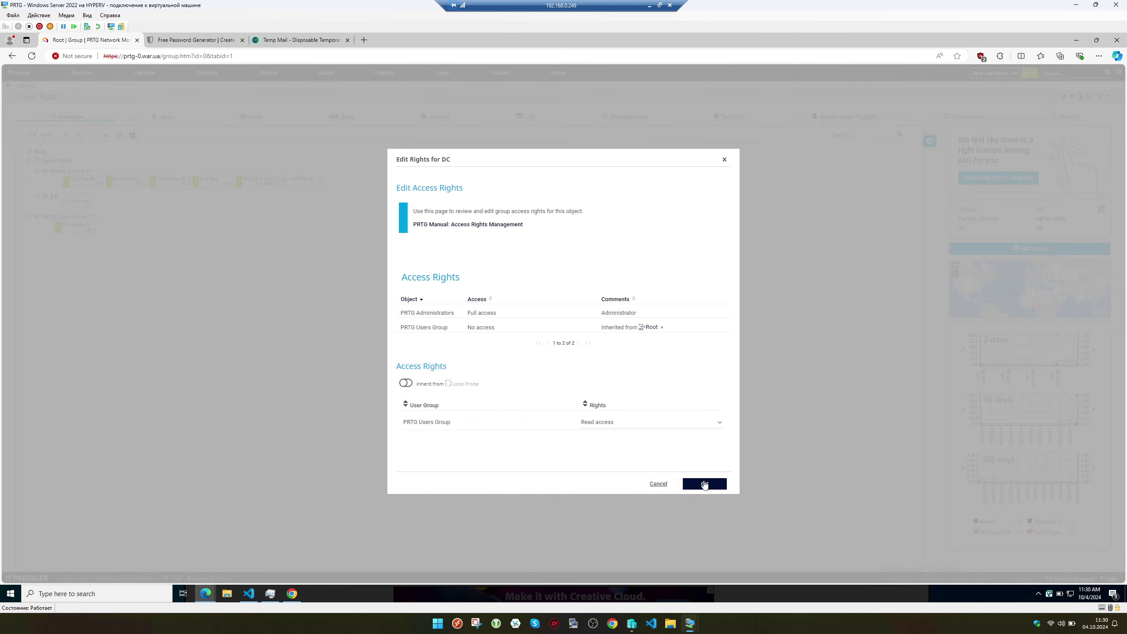
pyautogui.click(687, 481)
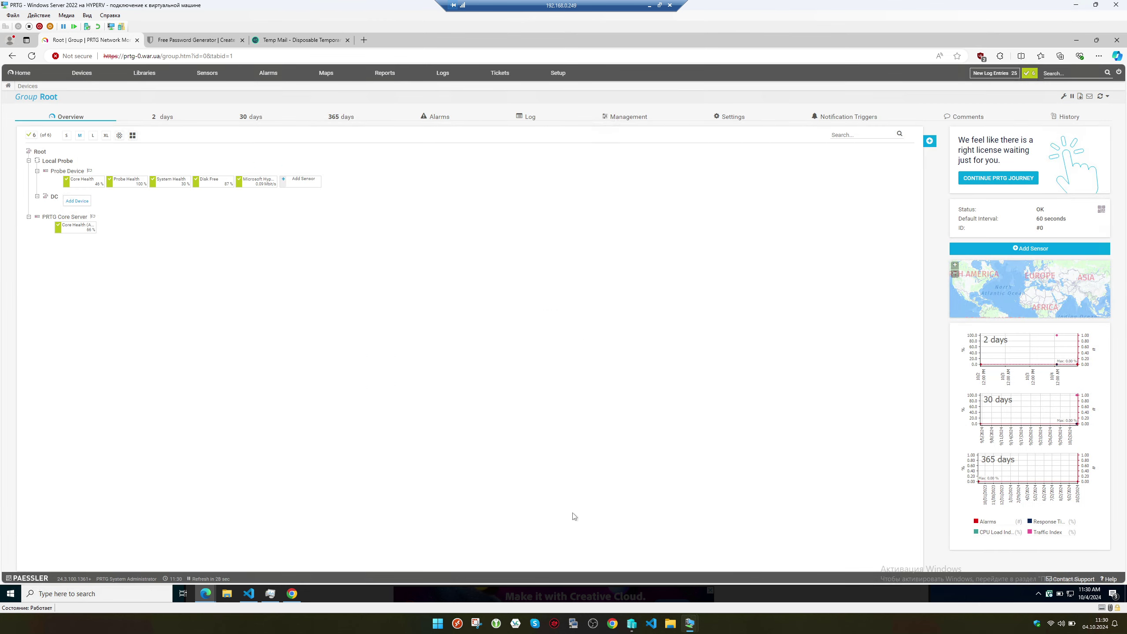
# - Reload the devops user's device overview, then return to the administrator's Root tree showing DC
pyautogui.click(290, 593)
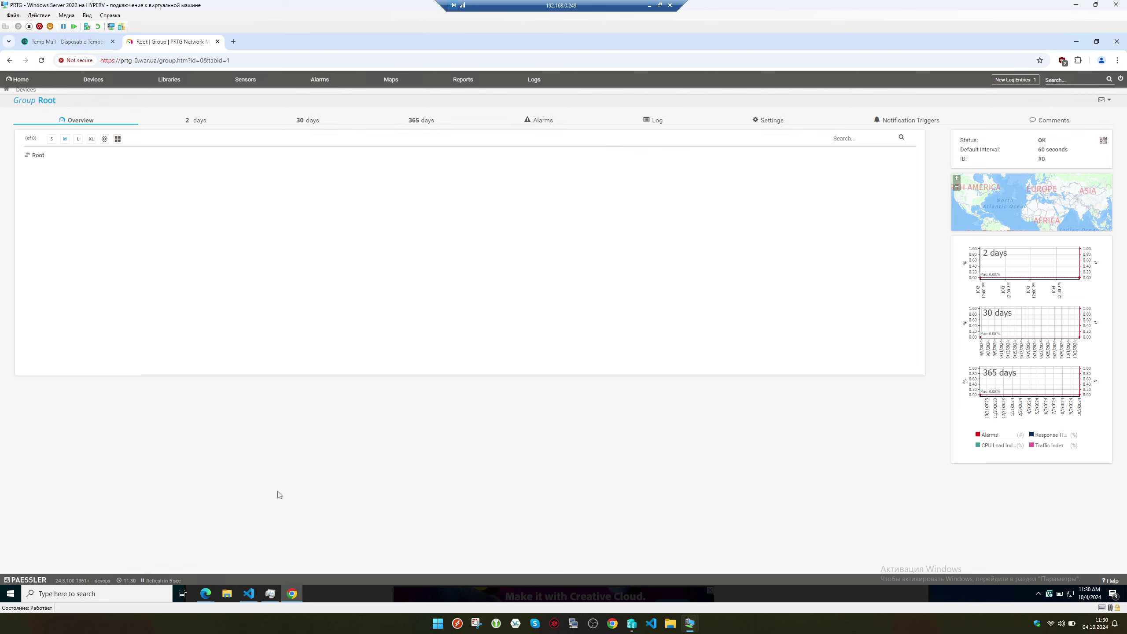
pyautogui.click(41, 61)
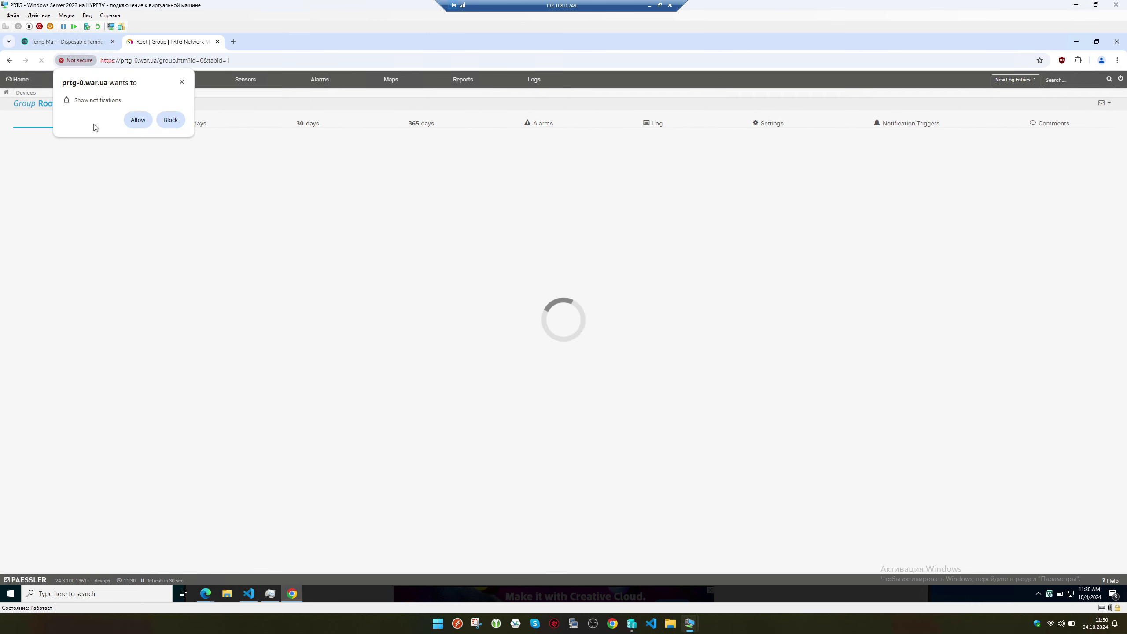
pyautogui.click(182, 85)
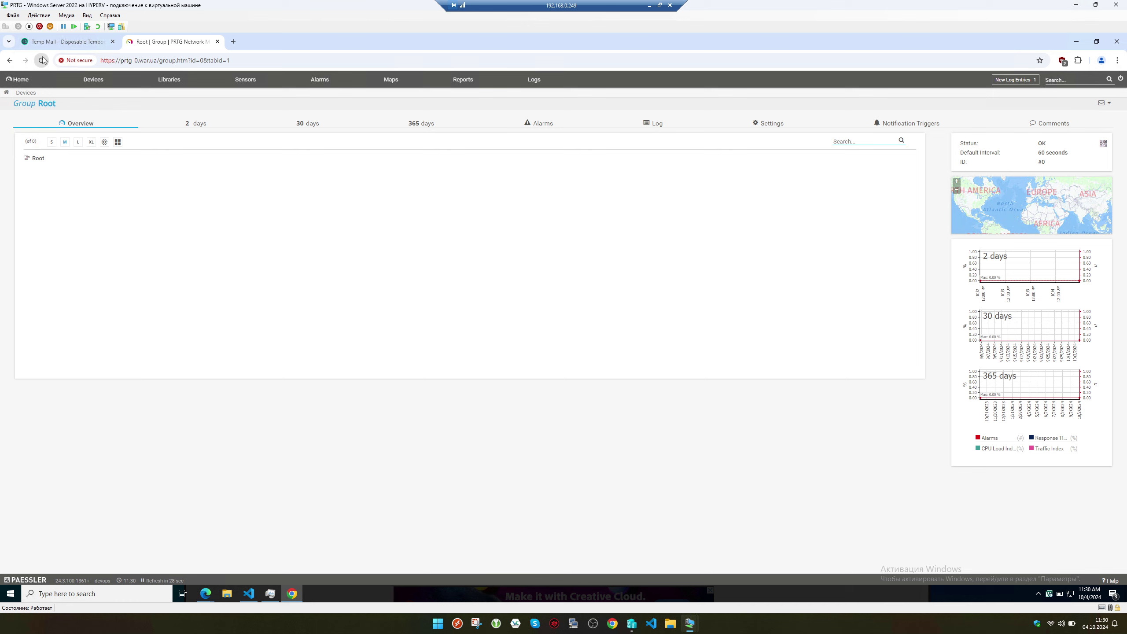
pyautogui.click(41, 61)
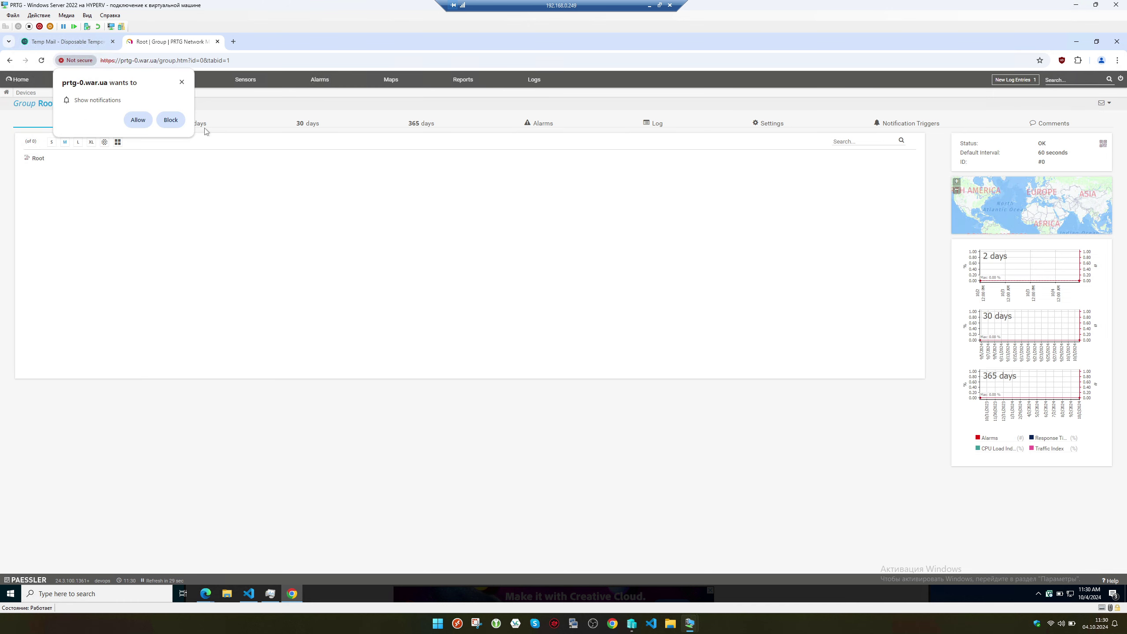
pyautogui.click(182, 82)
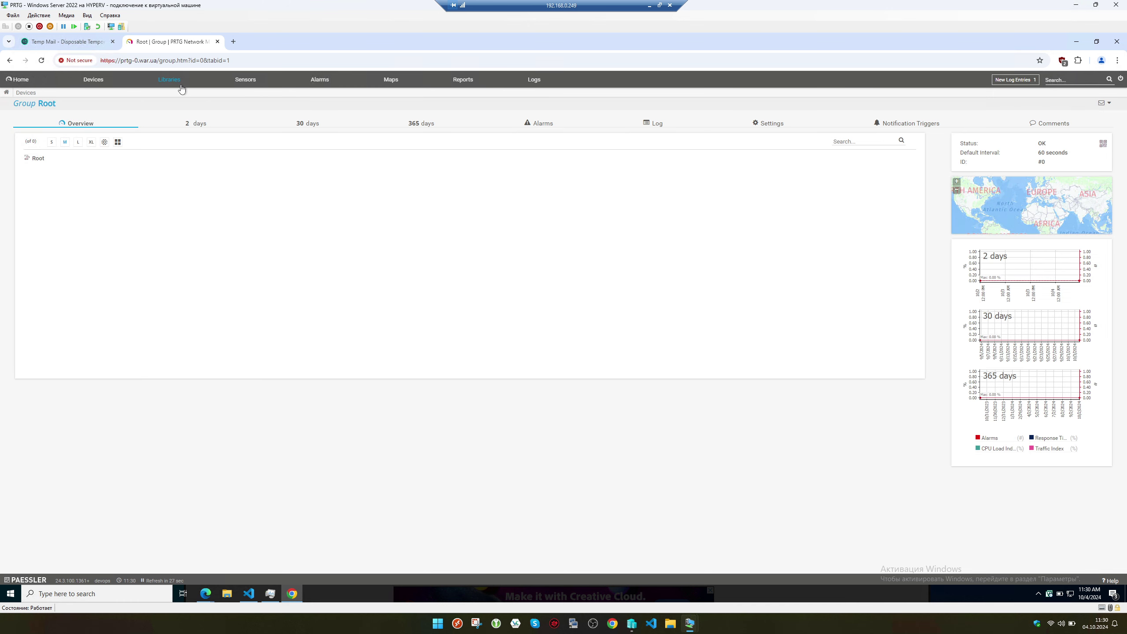
pyautogui.click(94, 79)
pyautogui.click(1076, 41)
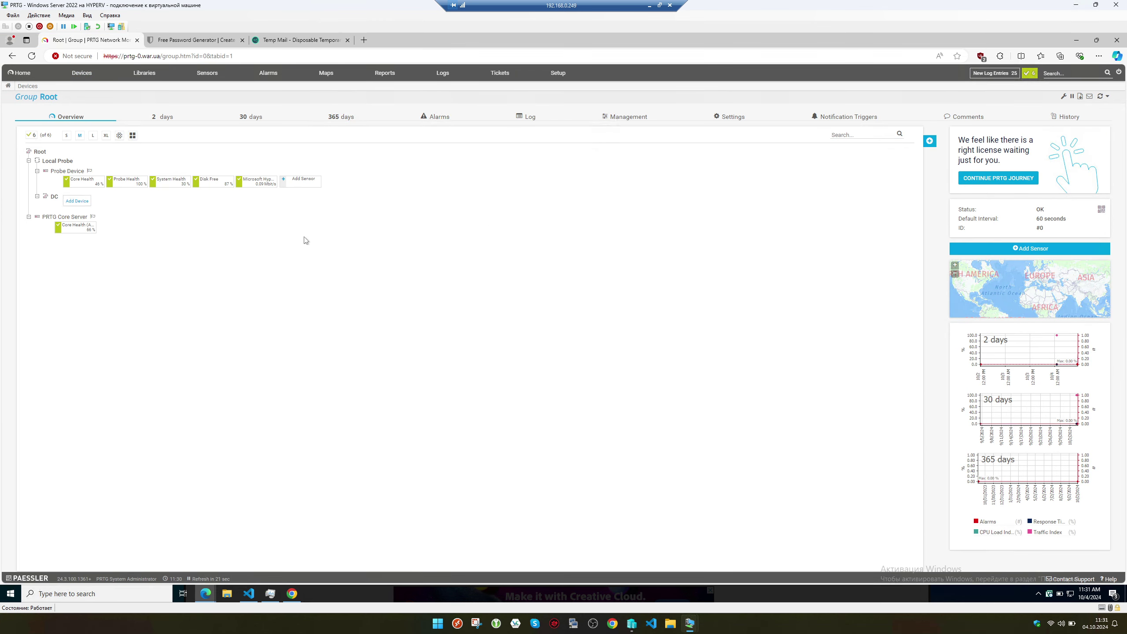
# - In DC's Access Rights, disable inheritance from Local Probe and set PRTG Users Group to Read
pyautogui.rightClick(54, 201)
pyautogui.moveTo(106, 231)
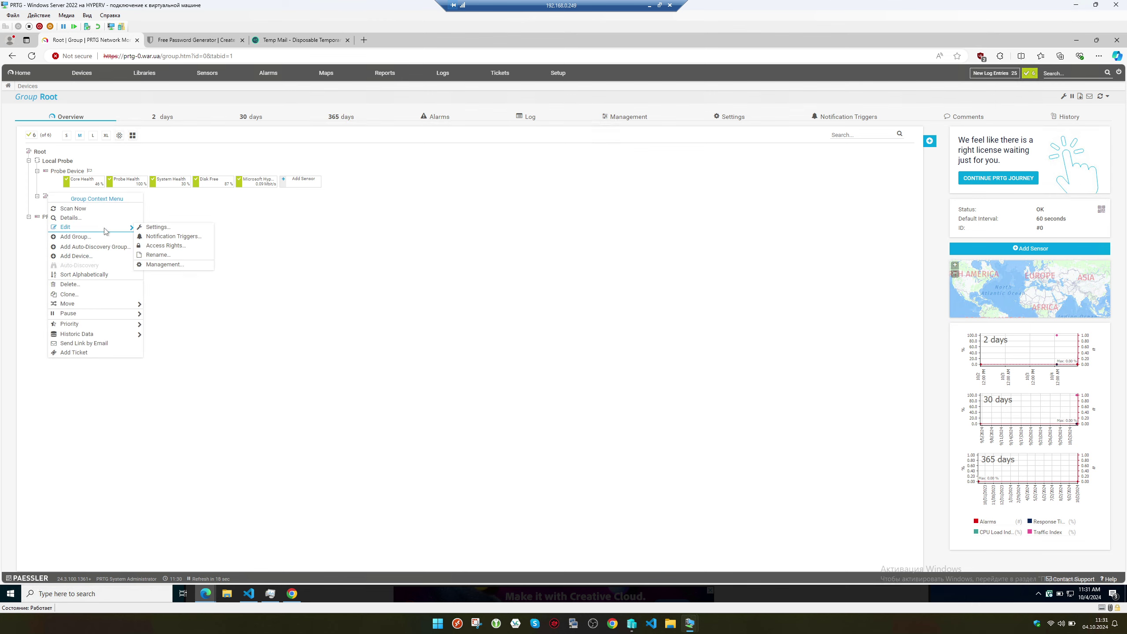
pyautogui.click(176, 248)
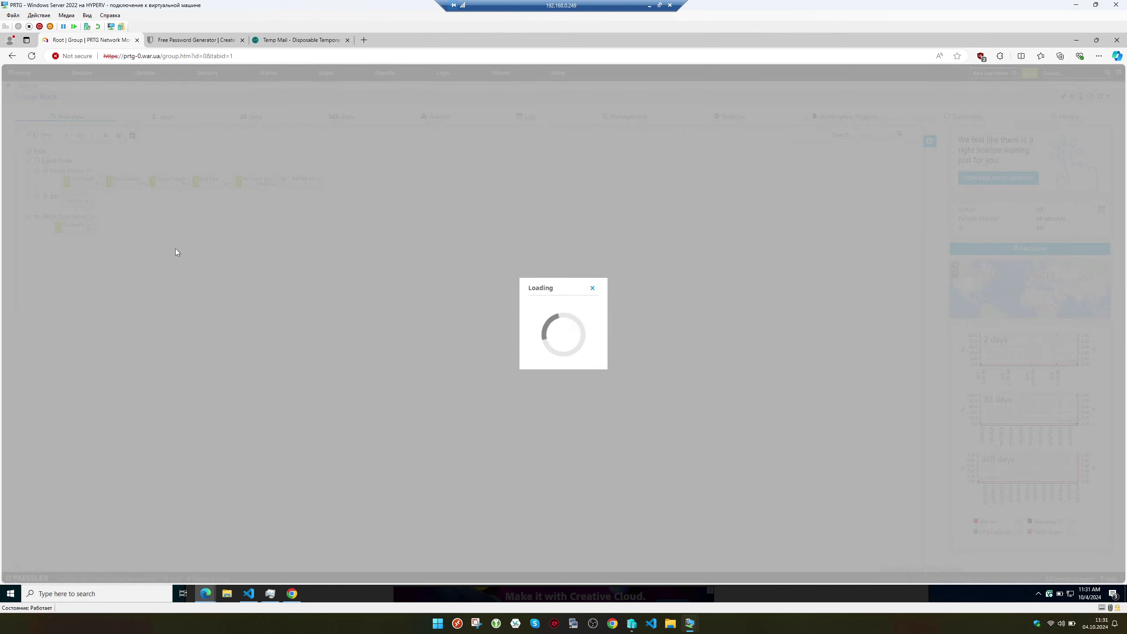
pyautogui.click(407, 384)
pyautogui.click(405, 408)
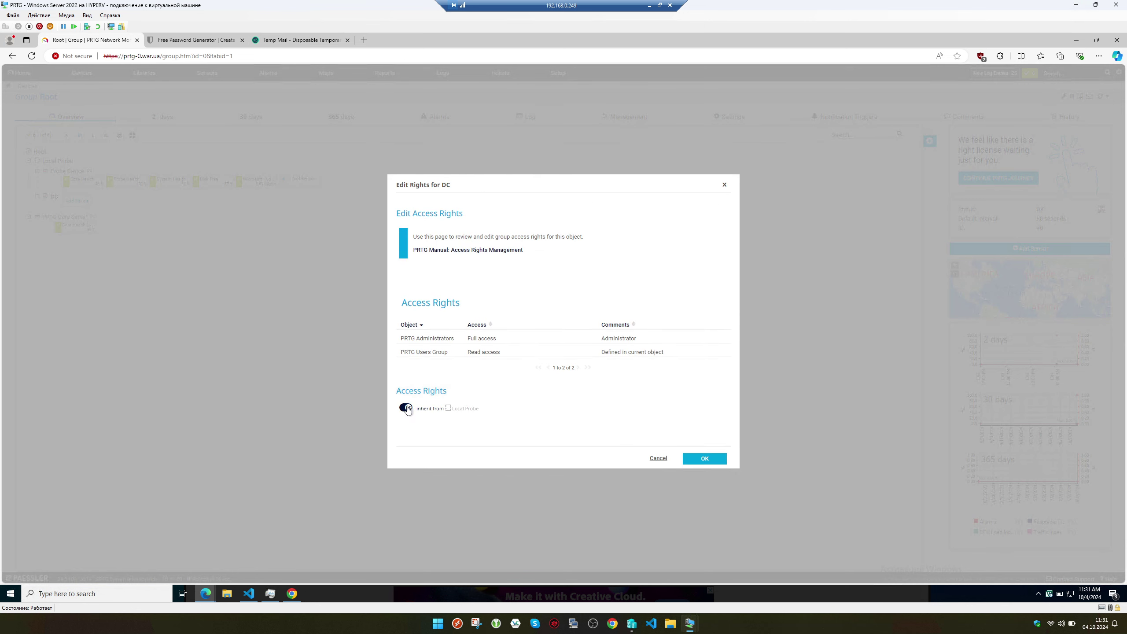
pyautogui.click(629, 422)
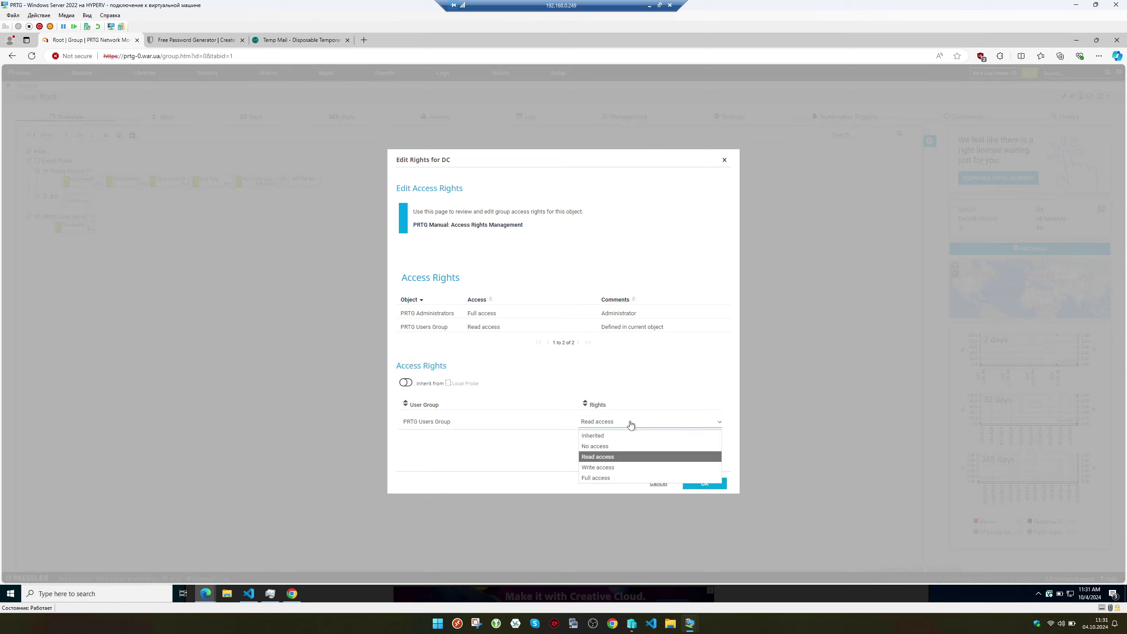
pyautogui.click(628, 459)
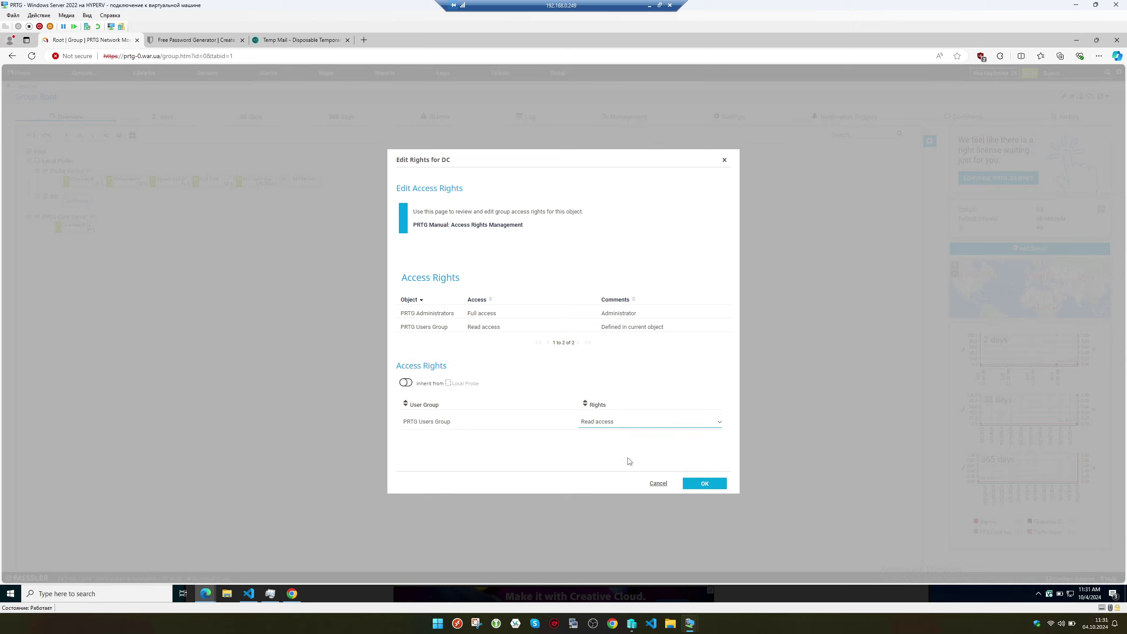
pyautogui.click(608, 423)
pyautogui.click(617, 480)
pyautogui.click(621, 426)
pyautogui.click(653, 459)
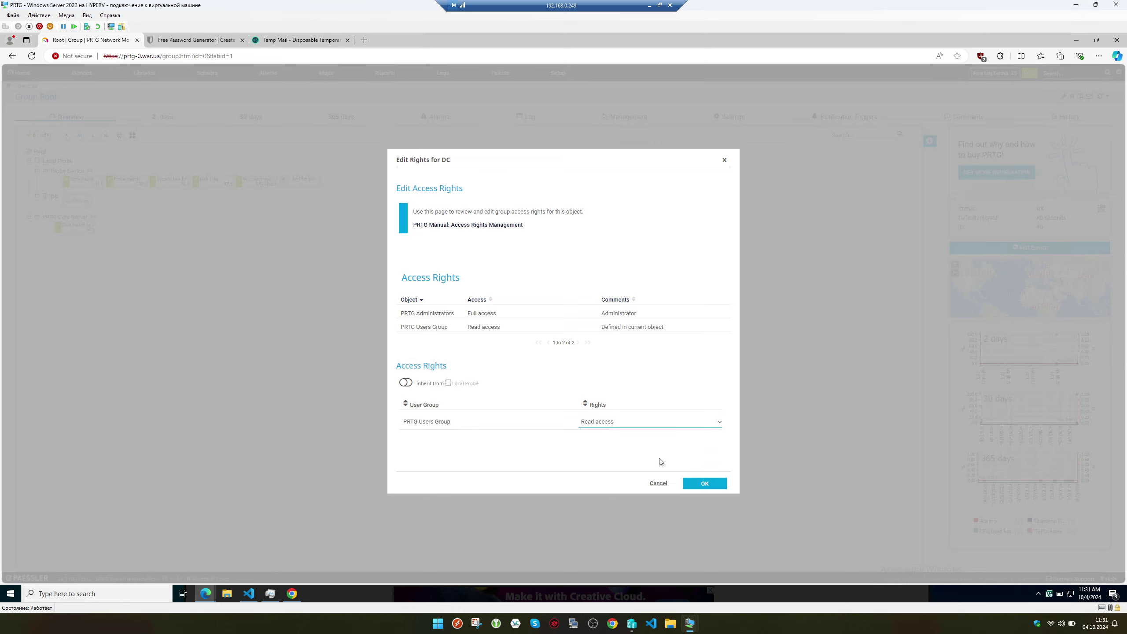
pyautogui.click(701, 482)
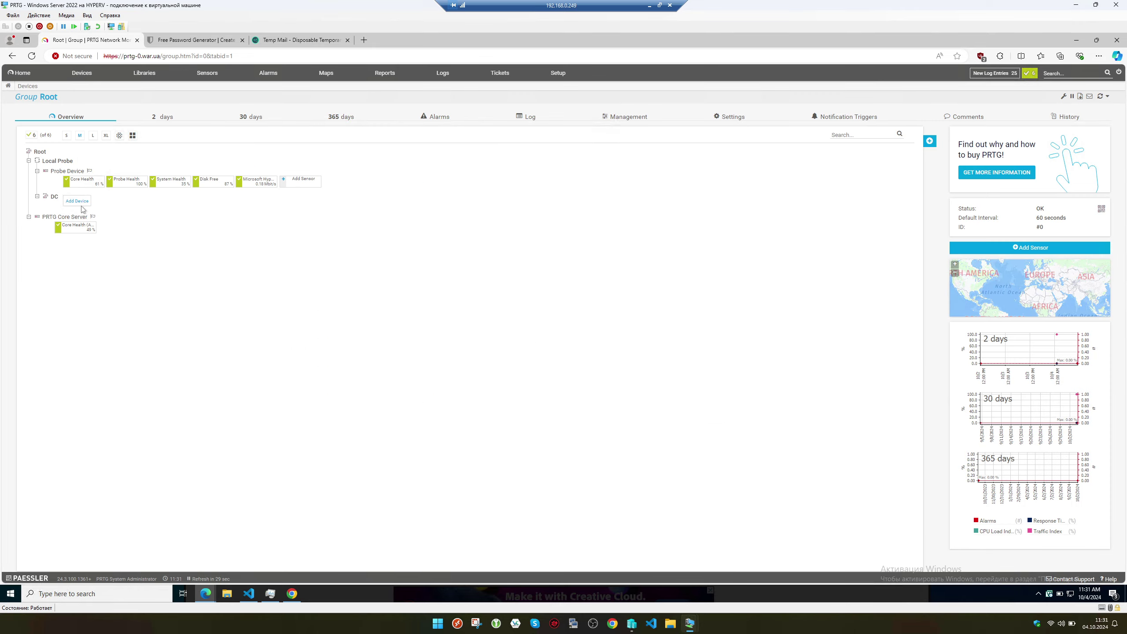
# - Reopen DC's Access Rights to verify PRTG Users Group still has Read access
pyautogui.rightClick(53, 198)
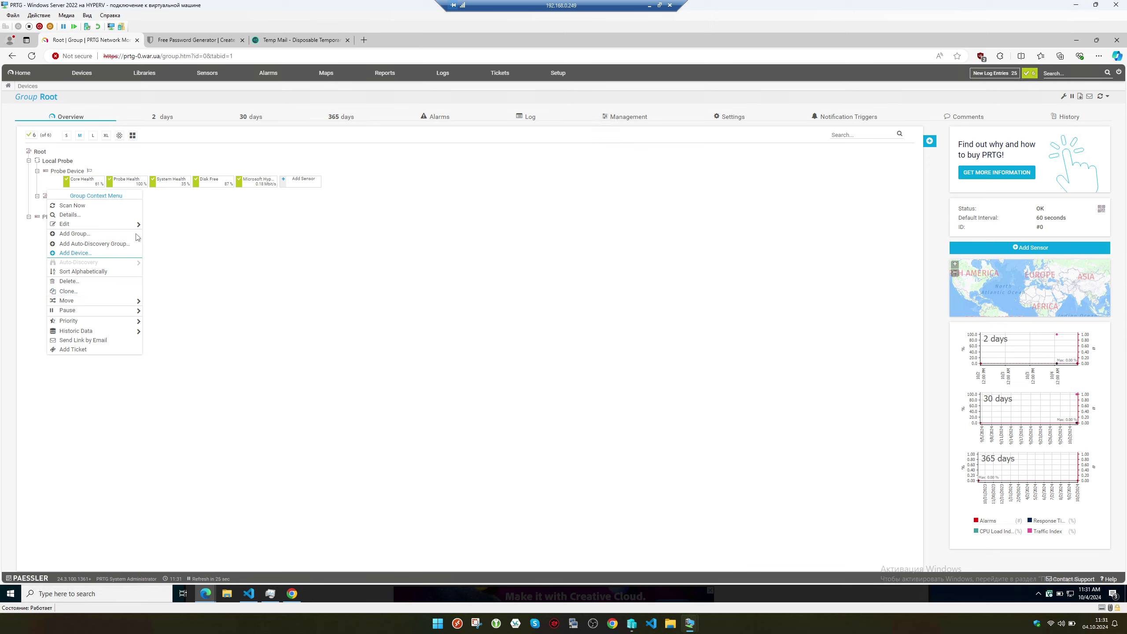
pyautogui.moveTo(139, 225)
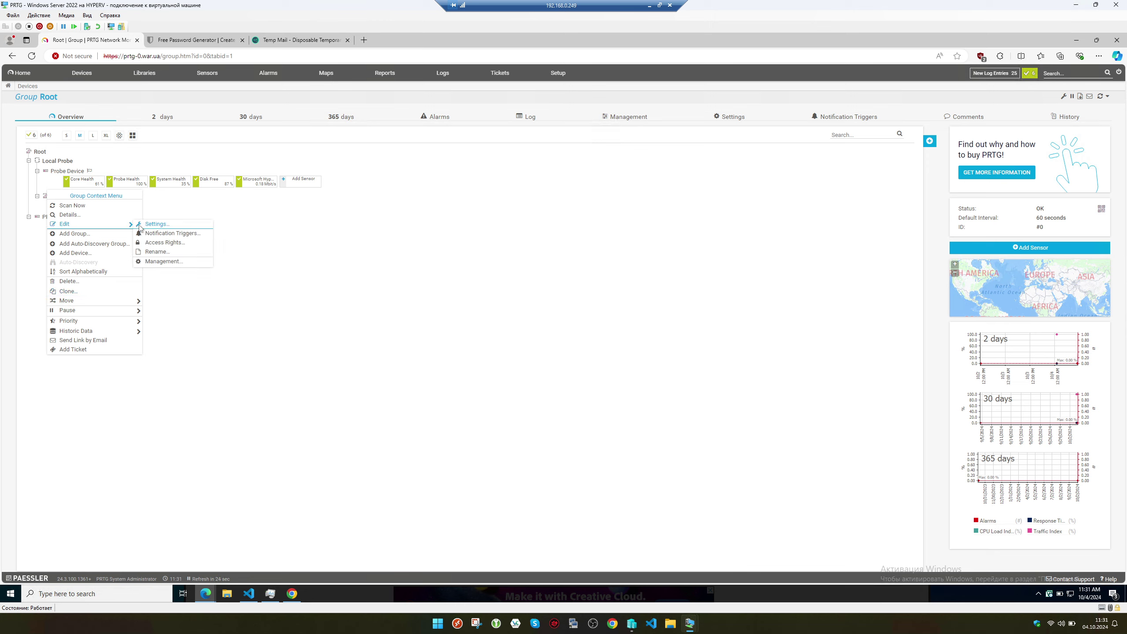
pyautogui.click(176, 244)
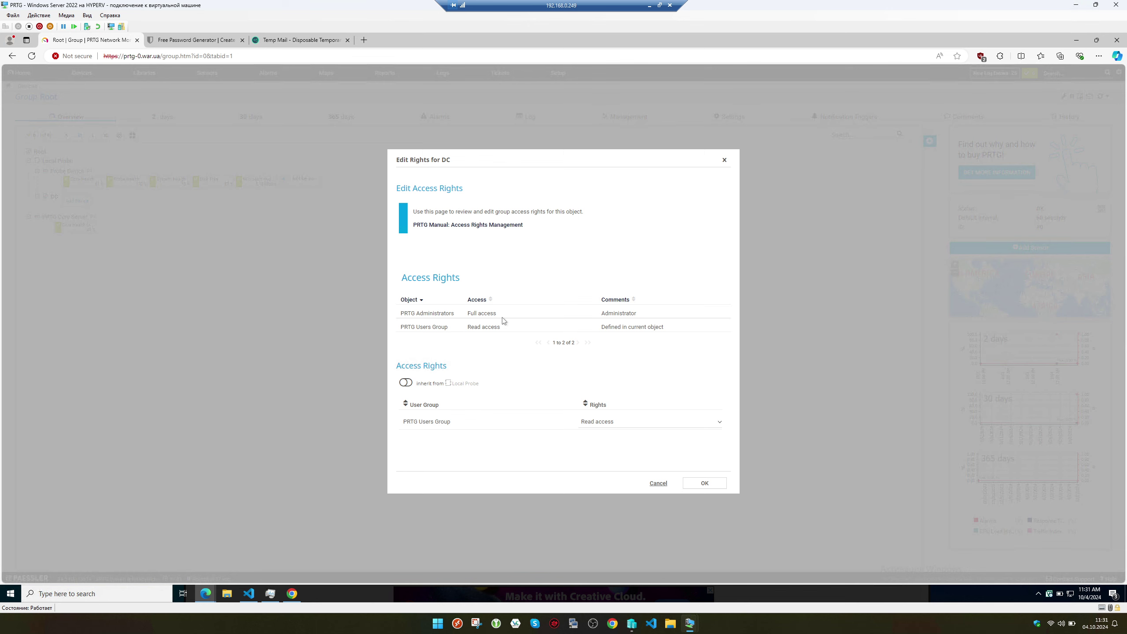
pyautogui.click(696, 484)
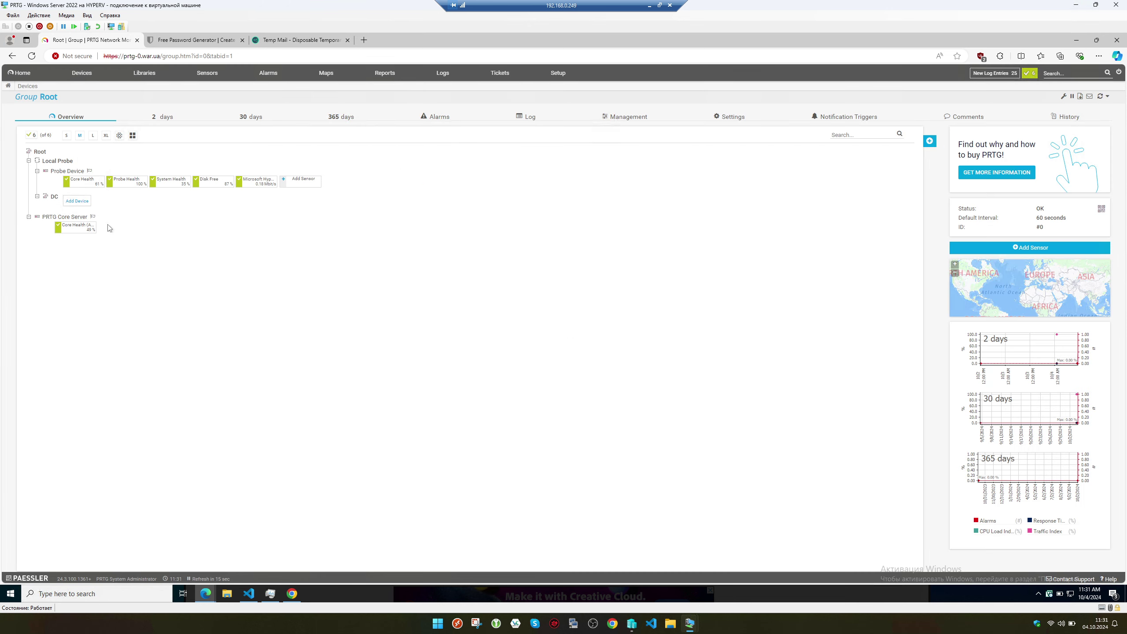
# - Add a device to DC named war.ua with address war.ua and the Windows icon
pyautogui.click(86, 204)
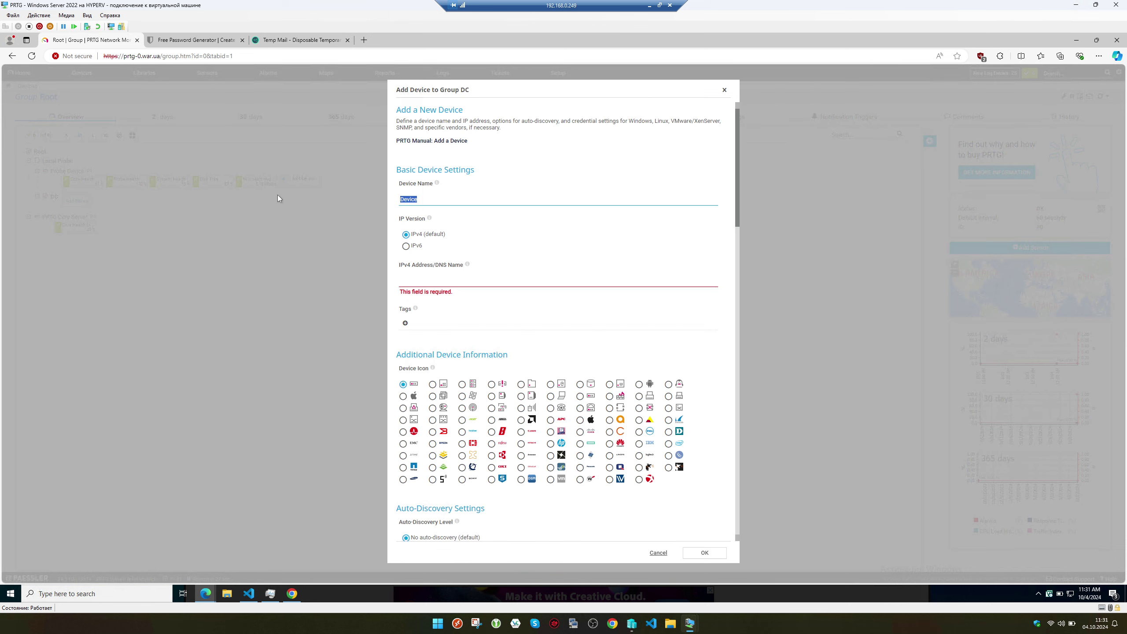
pyautogui.write('WAR.U')
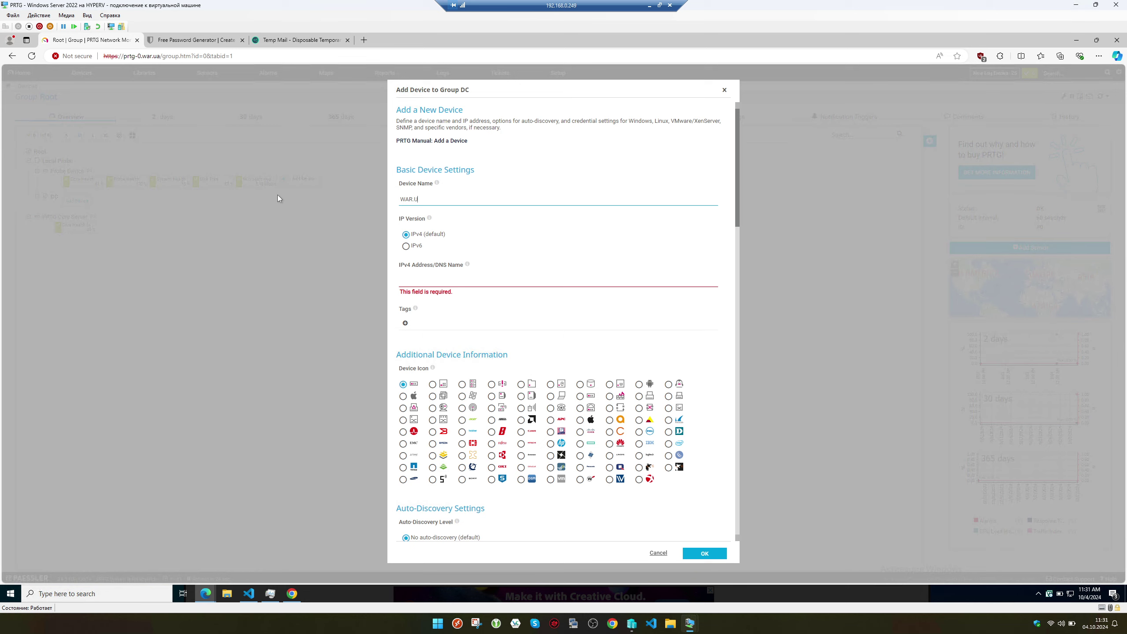
pyautogui.hotkey('shift', 'Left')
pyautogui.hotkey('shift', 'Left')
pyautogui.hotkey('shift', 'Left')
pyautogui.hotkey('shift', 'Left')
pyautogui.hotkey('shift', 'Left')
pyautogui.write('war')
pyautogui.click(501, 281)
pyautogui.write('var.ua')
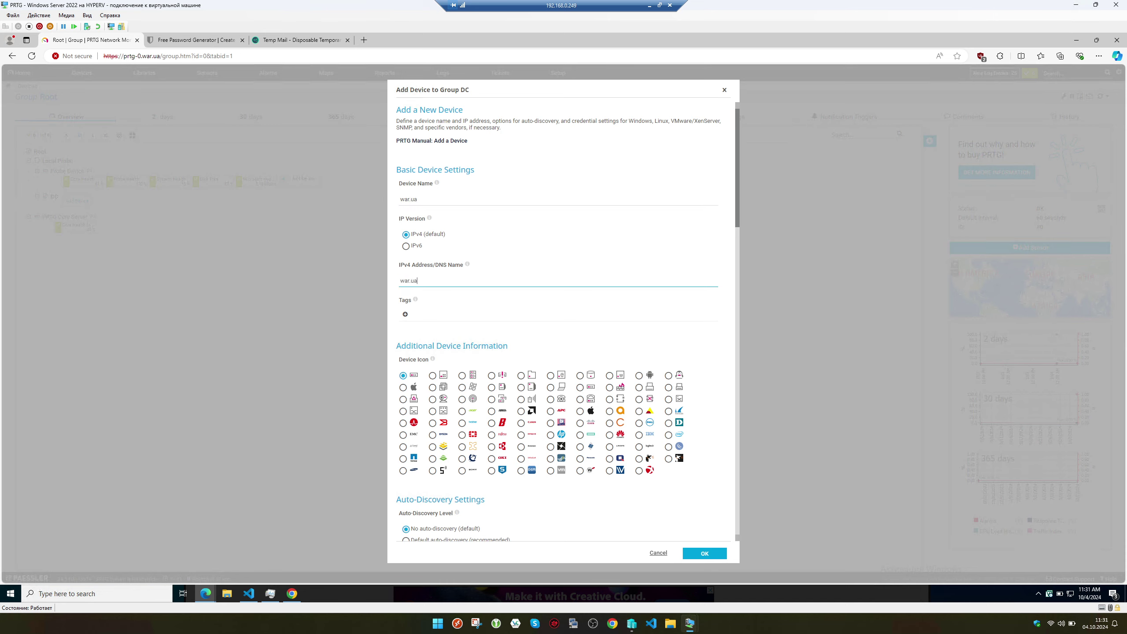
pyautogui.click(462, 387)
pyautogui.scroll(-3, 465, 433)
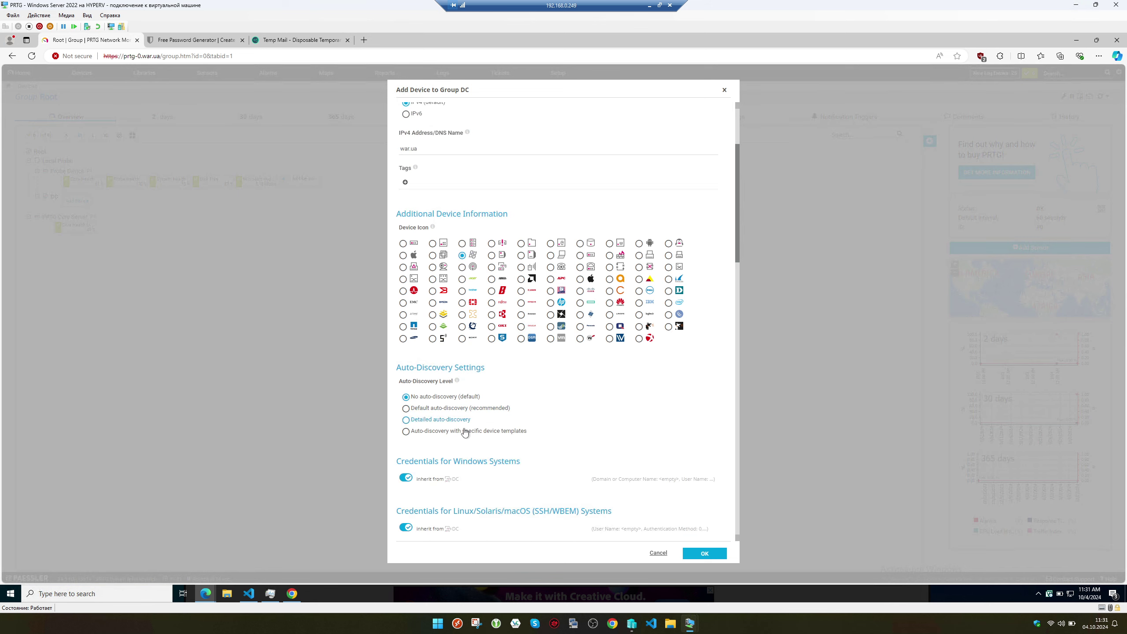
pyautogui.scroll(-2, 464, 434)
# - Set auto-discovery to the Windows (Detailed via WMI) template, running hourly
pyautogui.click(452, 345)
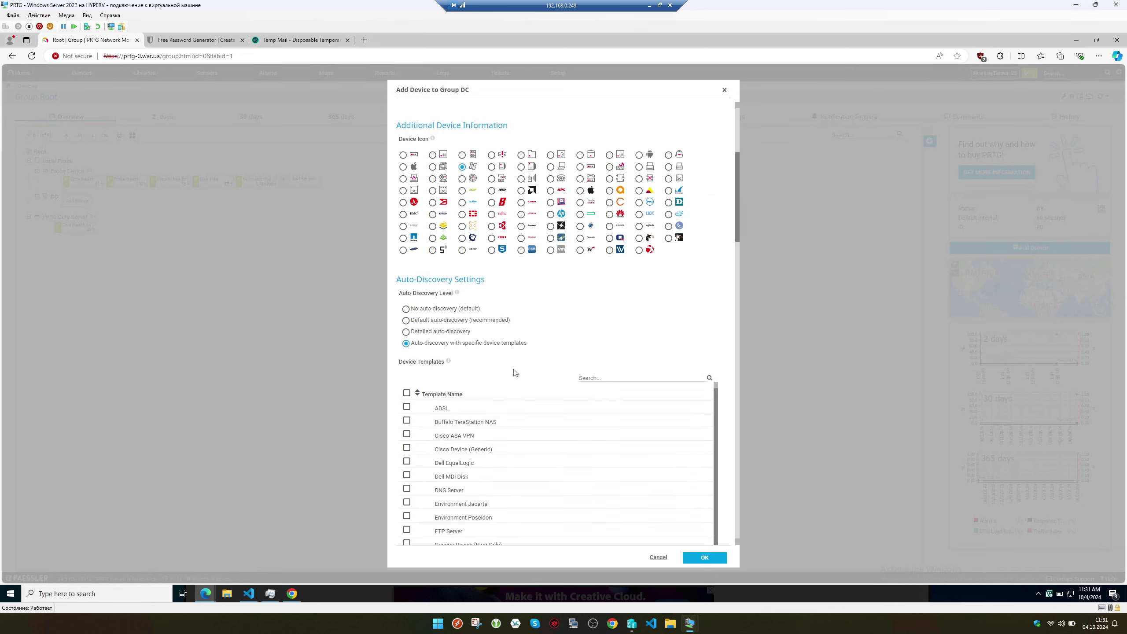
pyautogui.scroll(-2, 516, 373)
pyautogui.write('window')
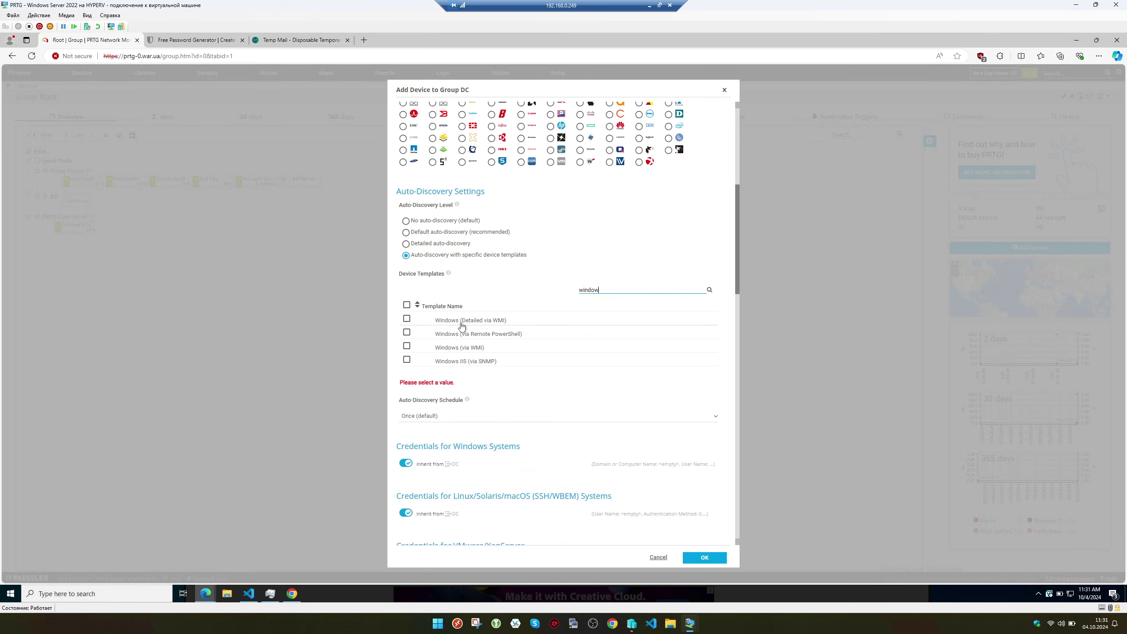
pyautogui.click(463, 320)
pyautogui.scroll(-2, 508, 382)
pyautogui.click(442, 320)
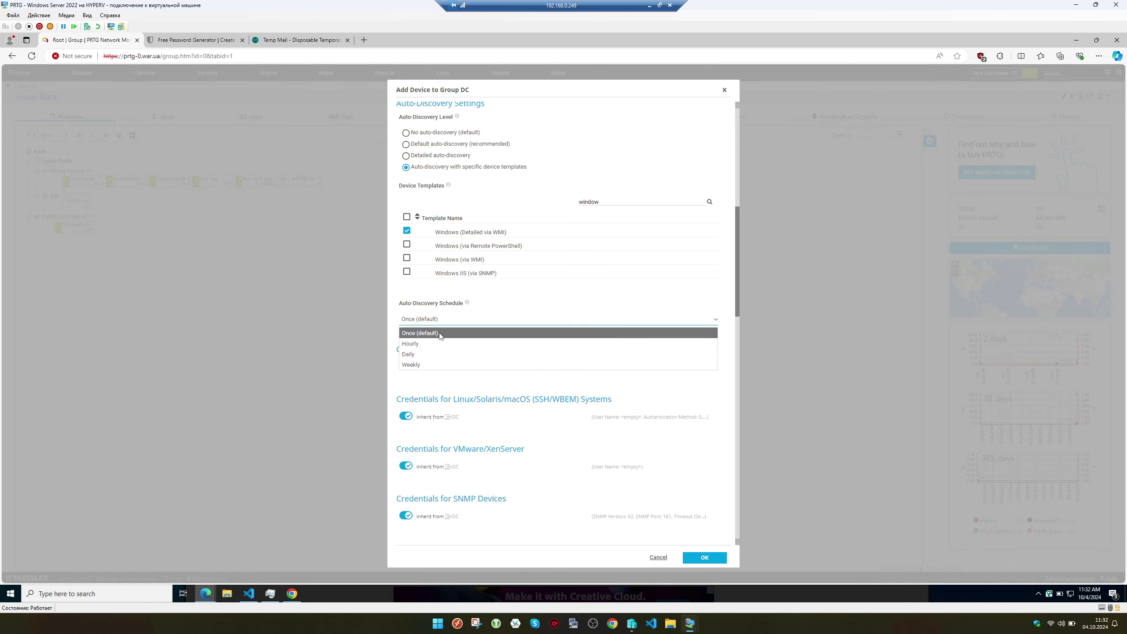
pyautogui.click(439, 343)
# - Give the device its own Windows credentials (domain war.ua, user name, password) and create it
pyautogui.click(407, 367)
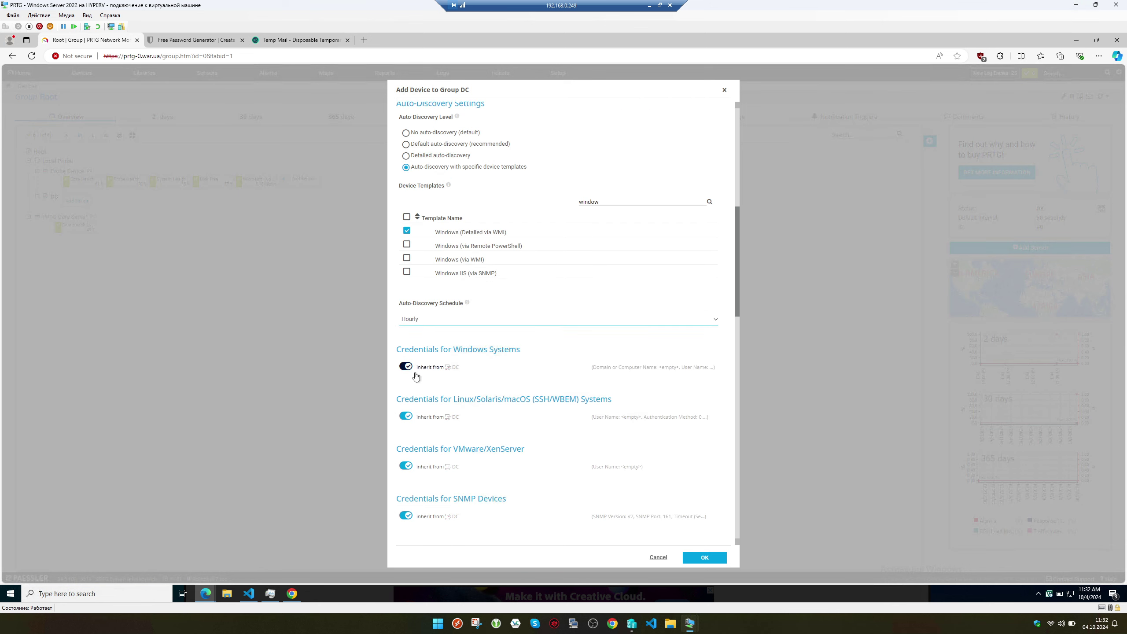
pyautogui.write('war.ua')
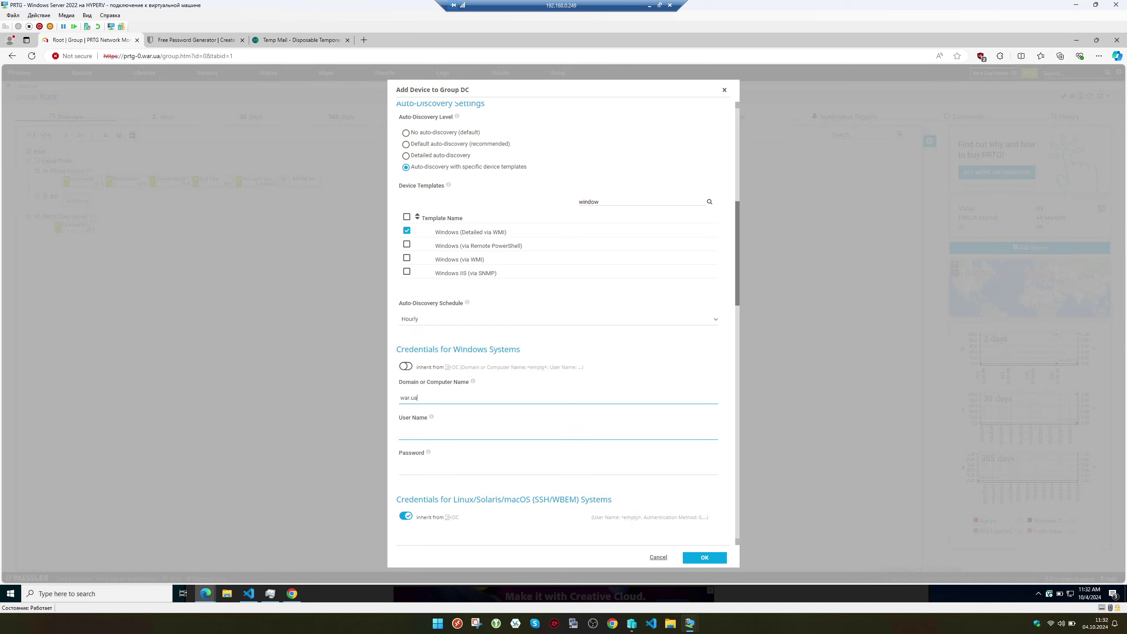
pyautogui.press('Tab')
pyautogui.write('adm')
pyautogui.press('Tab')
pyautogui.write('1')
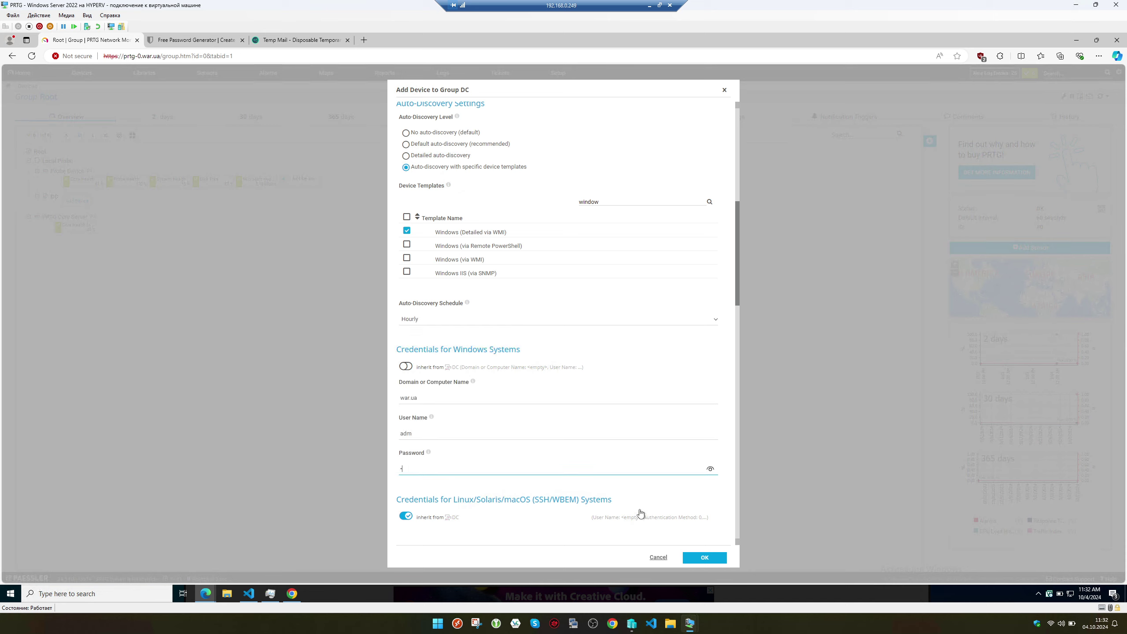
pyautogui.click(705, 561)
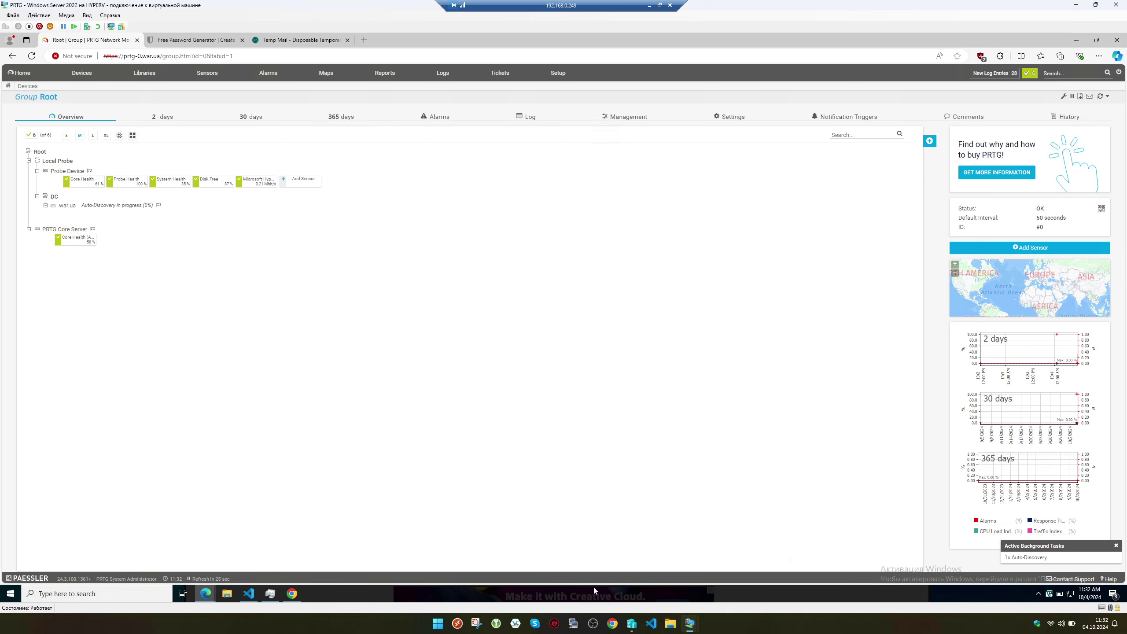
# - Reload the other PRTG window to see war.ua's sensors, then go to Setup in the admin window
pyautogui.click(292, 594)
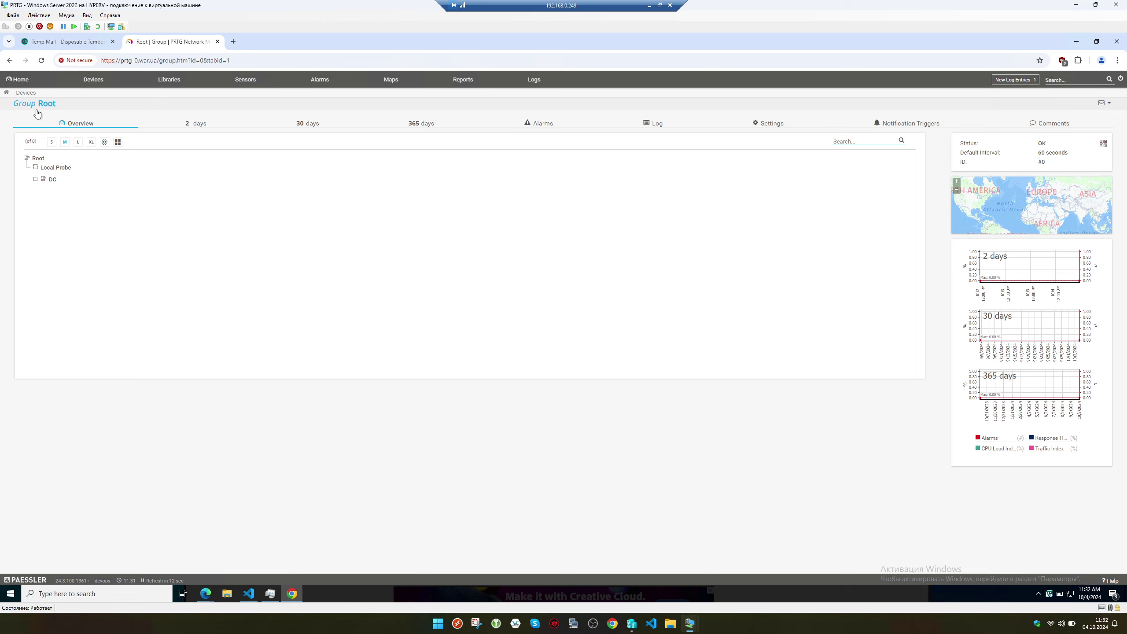
pyautogui.click(41, 61)
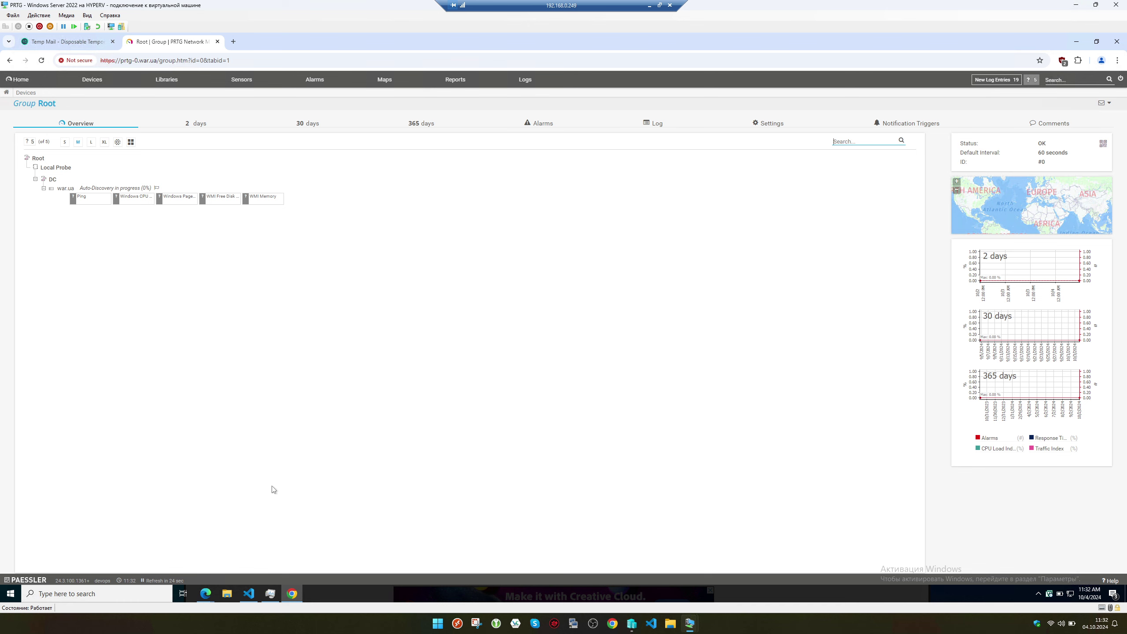
pyautogui.click(207, 594)
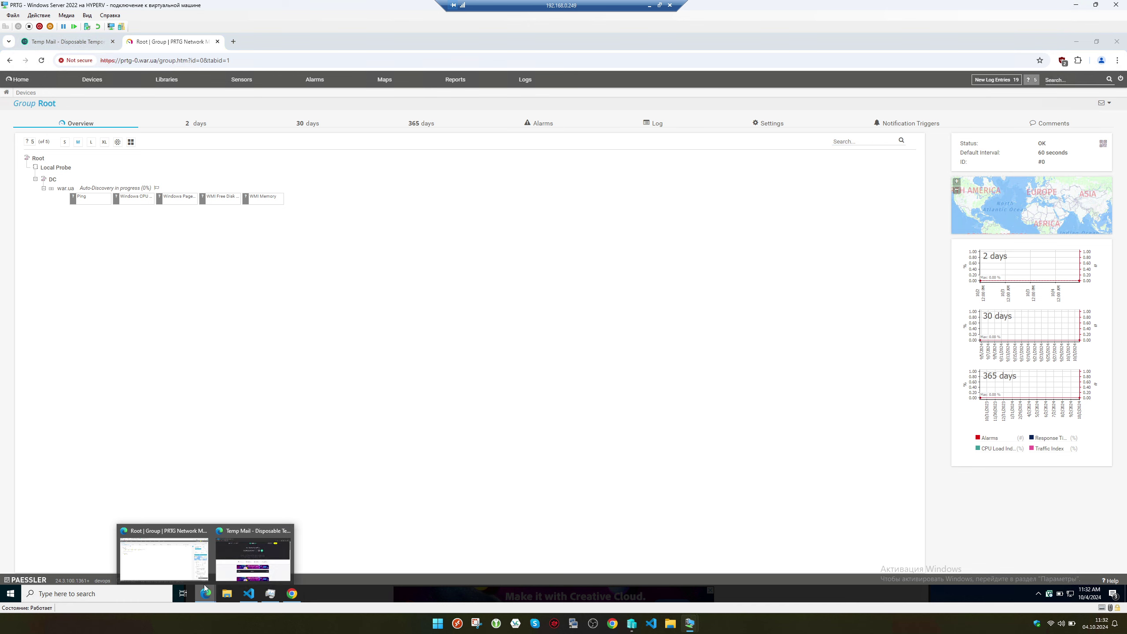
pyautogui.click(186, 554)
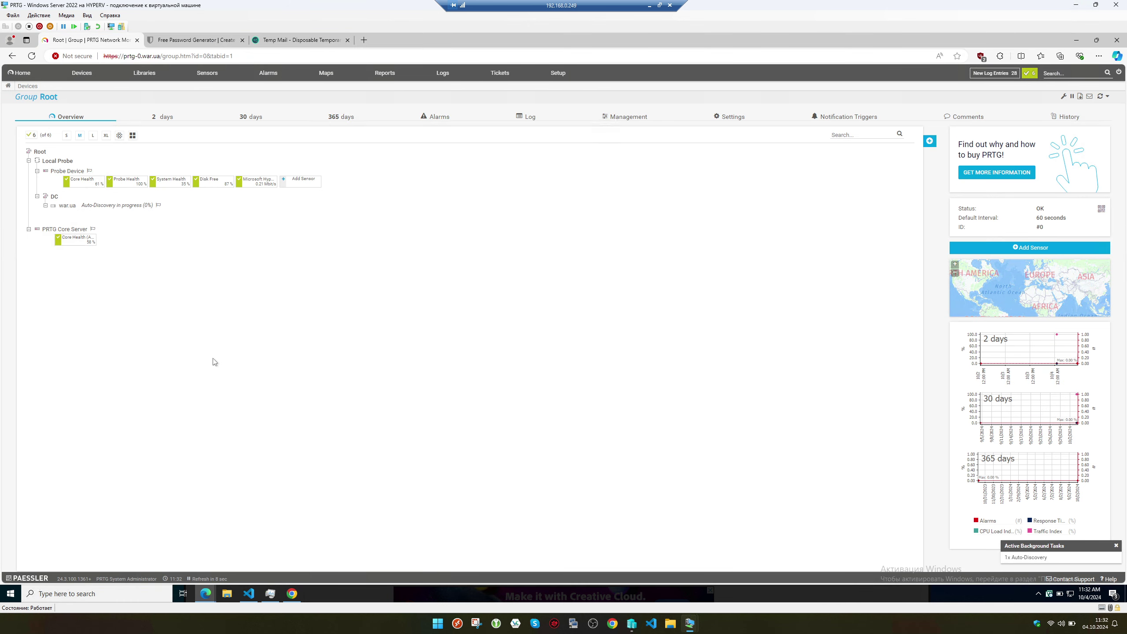
pyautogui.click(554, 74)
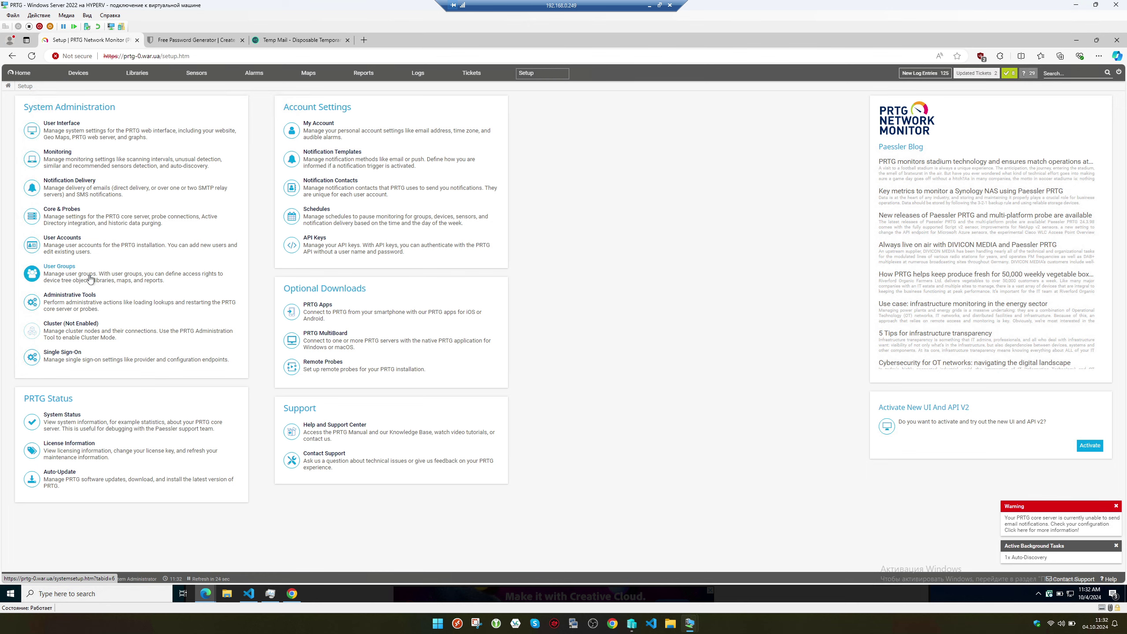
# - Open Core & Probes and re-enter the admin login name and password copied from the VS Code notes
pyautogui.click(90, 224)
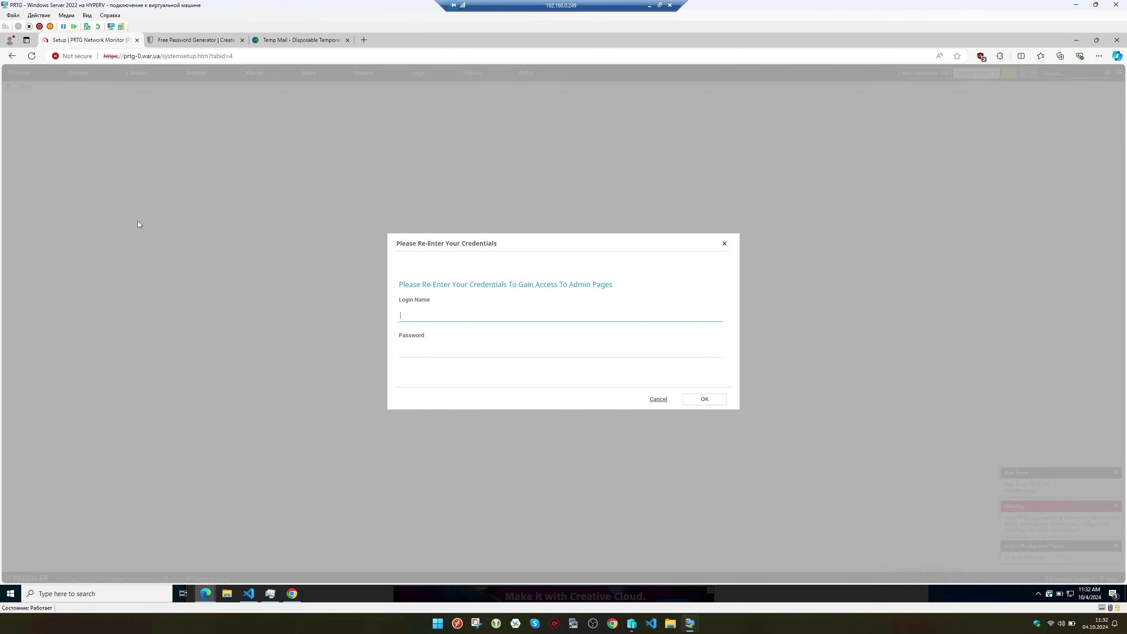
pyautogui.click(248, 594)
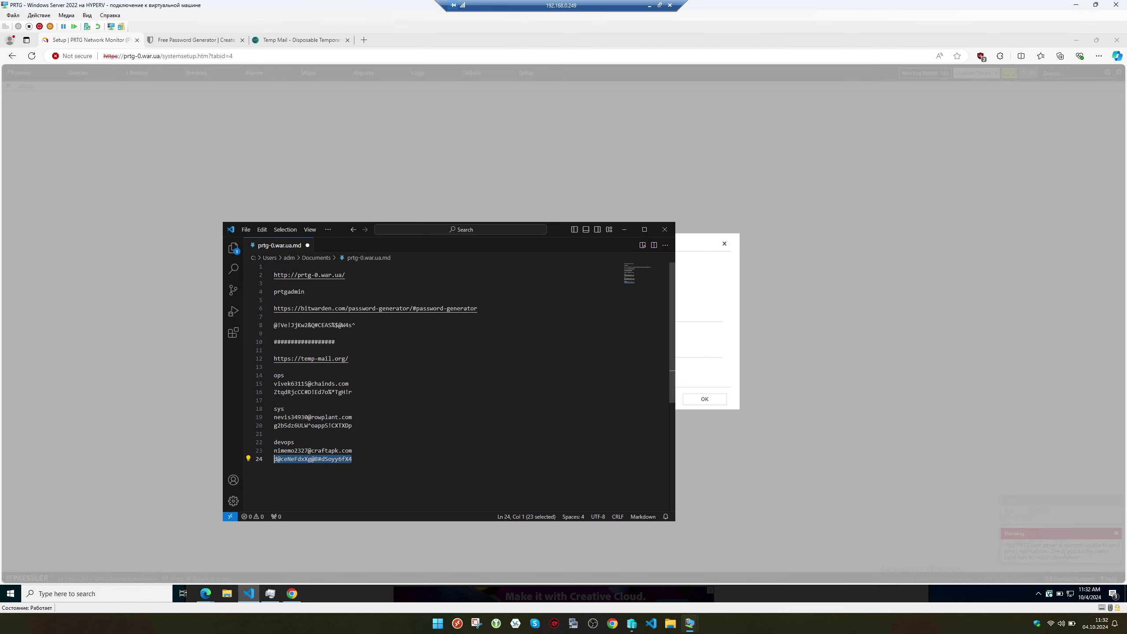
pyautogui.doubleClick(289, 292)
pyautogui.hotkey('ctrl', 'c')
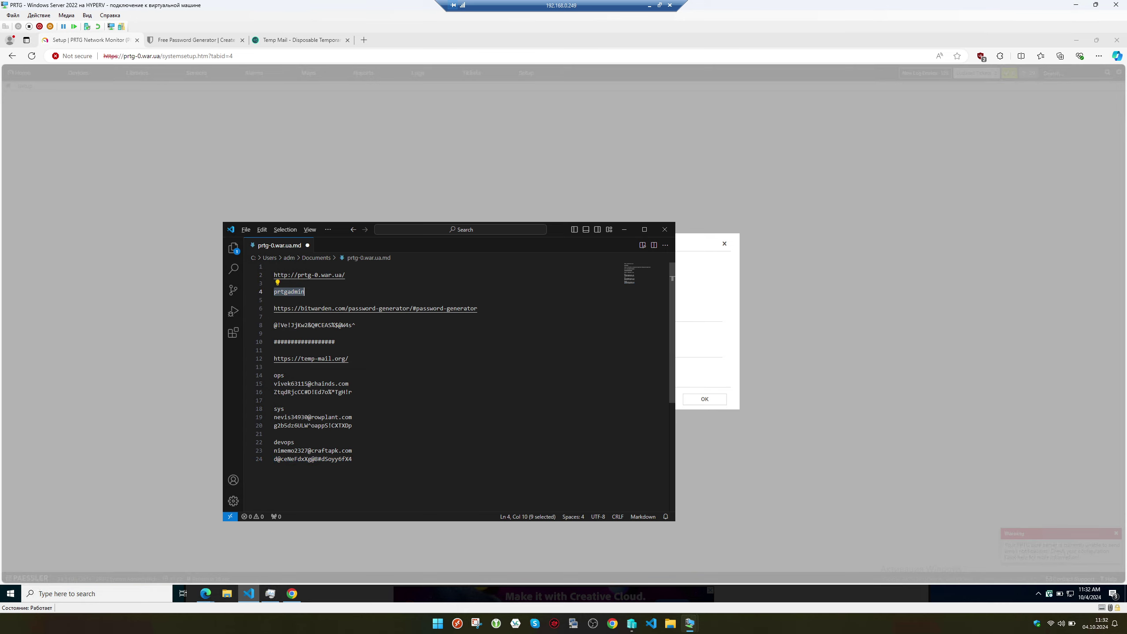
pyautogui.hotkey('alt', 'Tab')
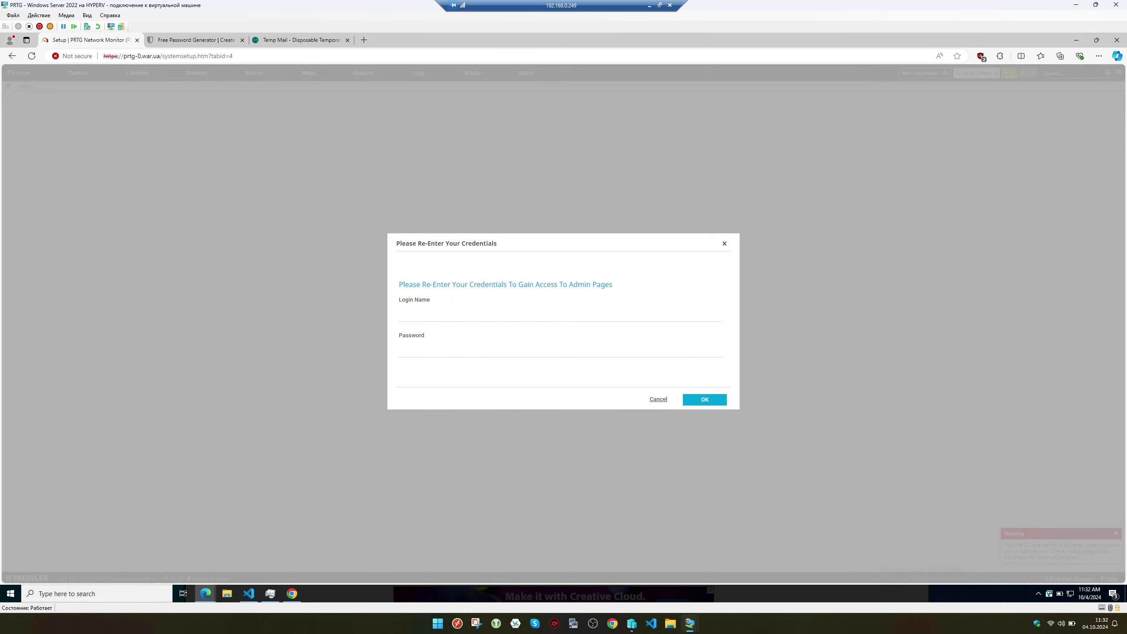
pyautogui.hotkey('ctrl', 'v')
pyautogui.hotkey('alt', 'Tab')
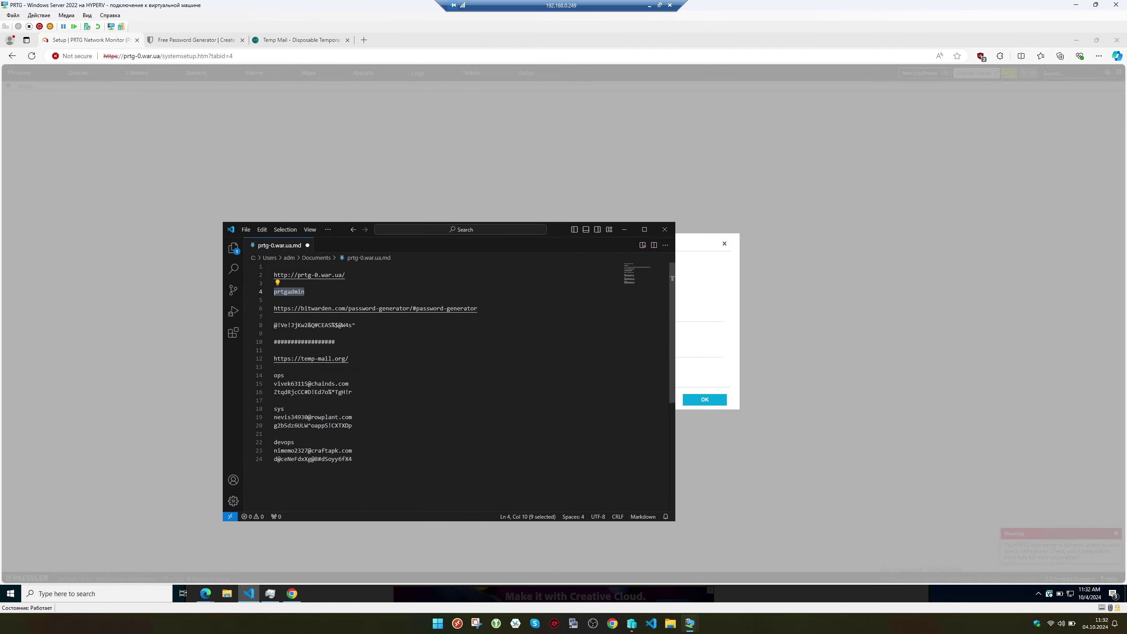
pyautogui.click(356, 325)
pyautogui.hotkey('shift', 'Home')
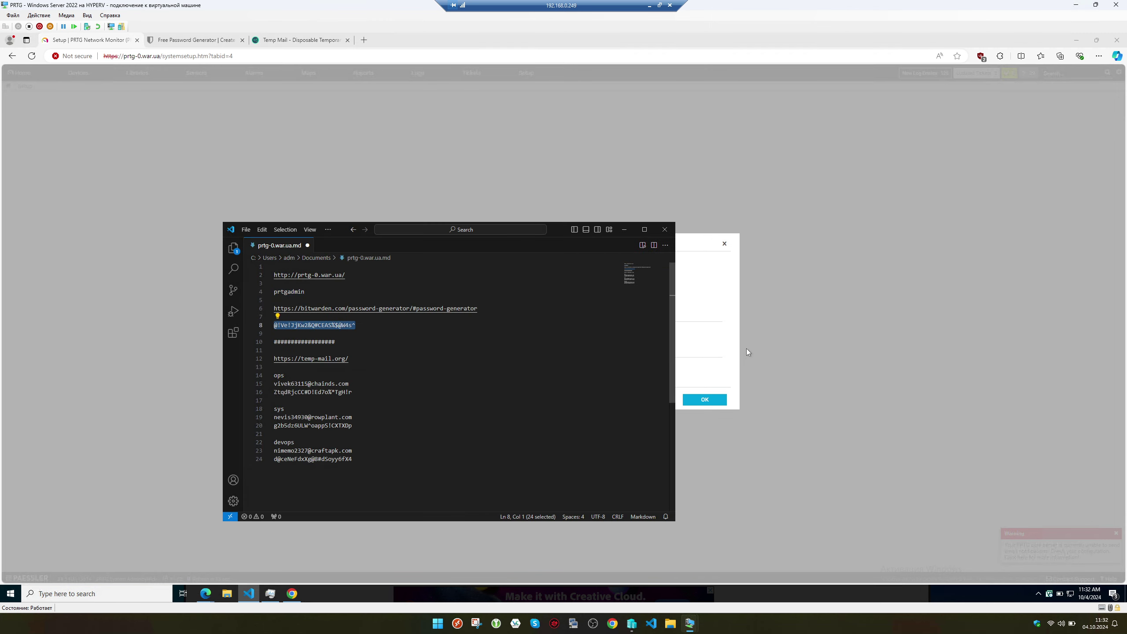
pyautogui.hotkey('ctrl', 'c')
pyautogui.hotkey('alt', 'Tab')
pyautogui.press('Tab')
pyautogui.hotkey('ctrl', 'v')
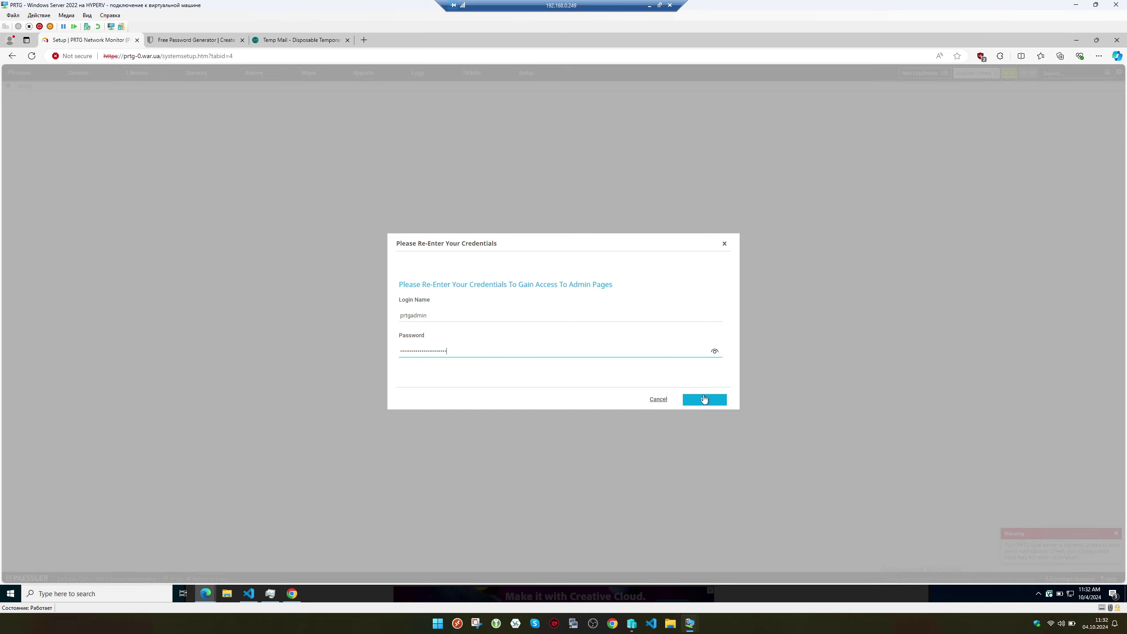
pyautogui.click(704, 399)
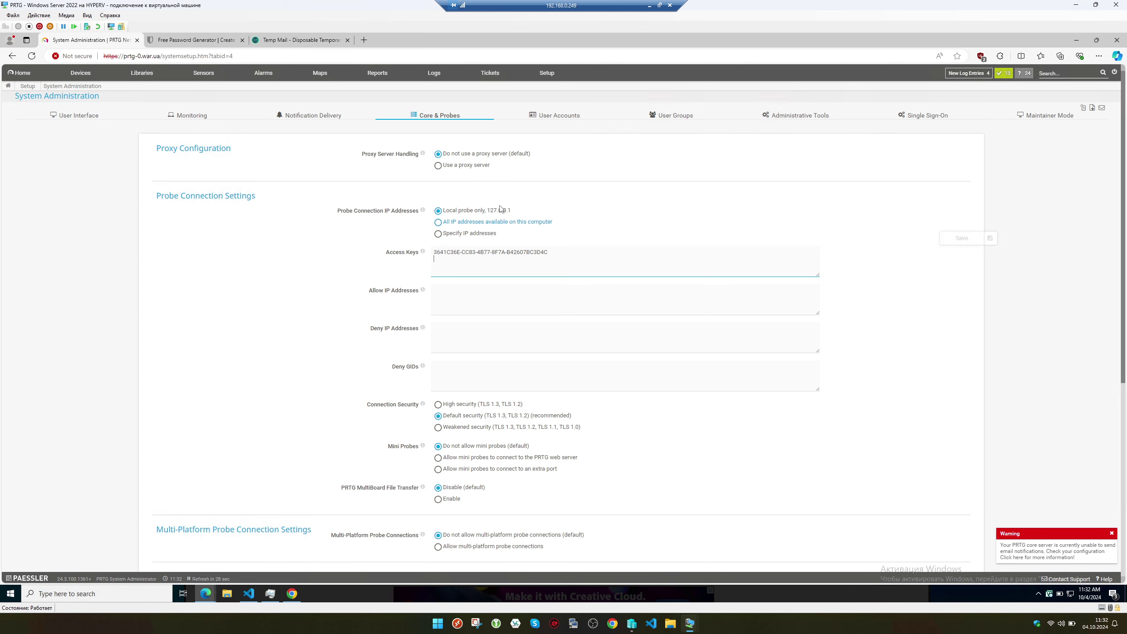
# - Scroll through the Core & Probes settings, then switch to the Notification Delivery tab
pyautogui.scroll(-3, 301, 306)
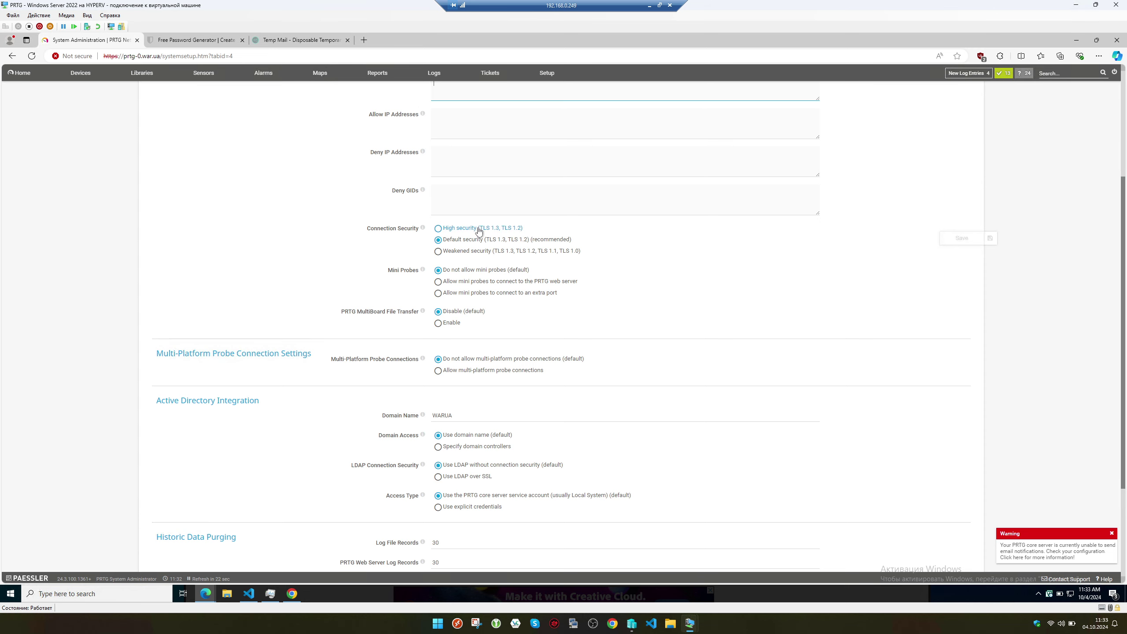
pyautogui.scroll(3, 347, 243)
pyautogui.scroll(-5, 348, 243)
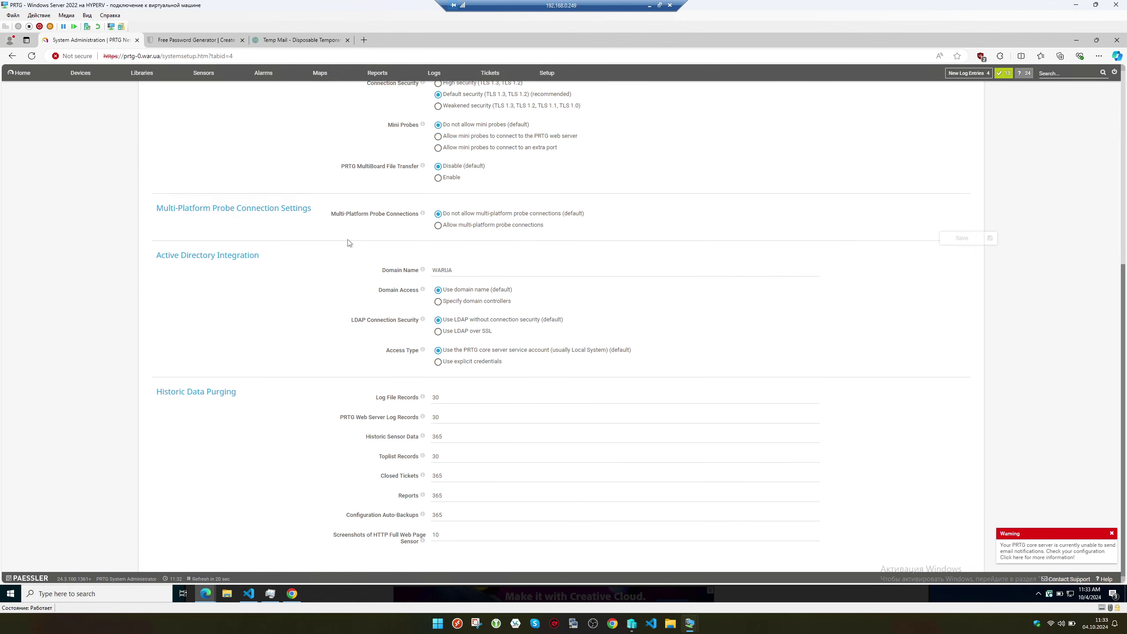
pyautogui.scroll(5, 348, 242)
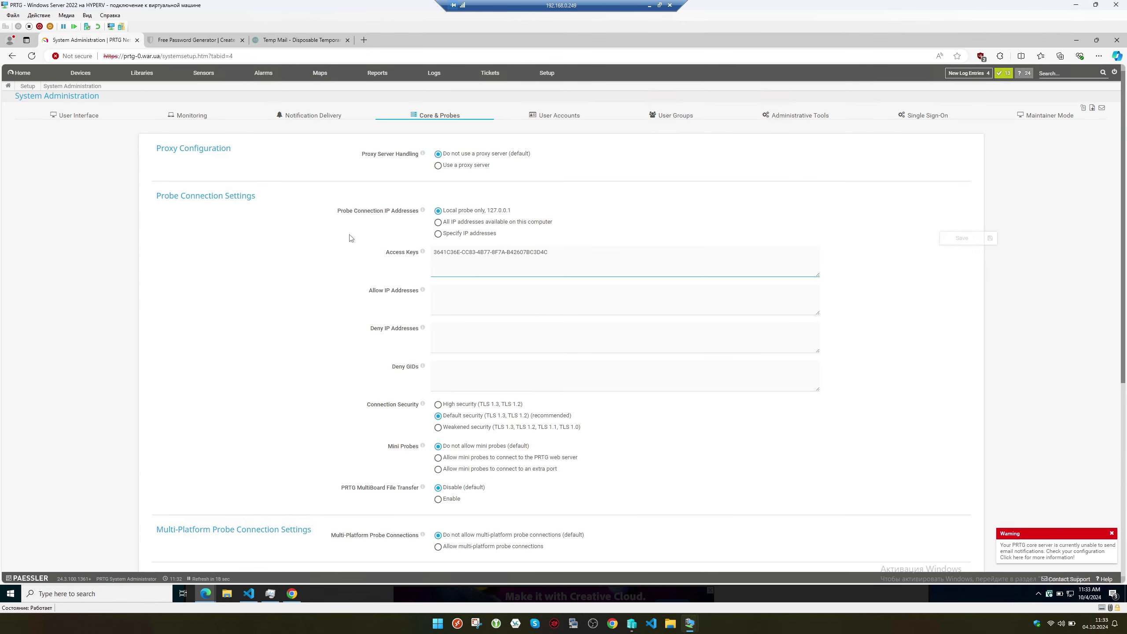
pyautogui.click(336, 121)
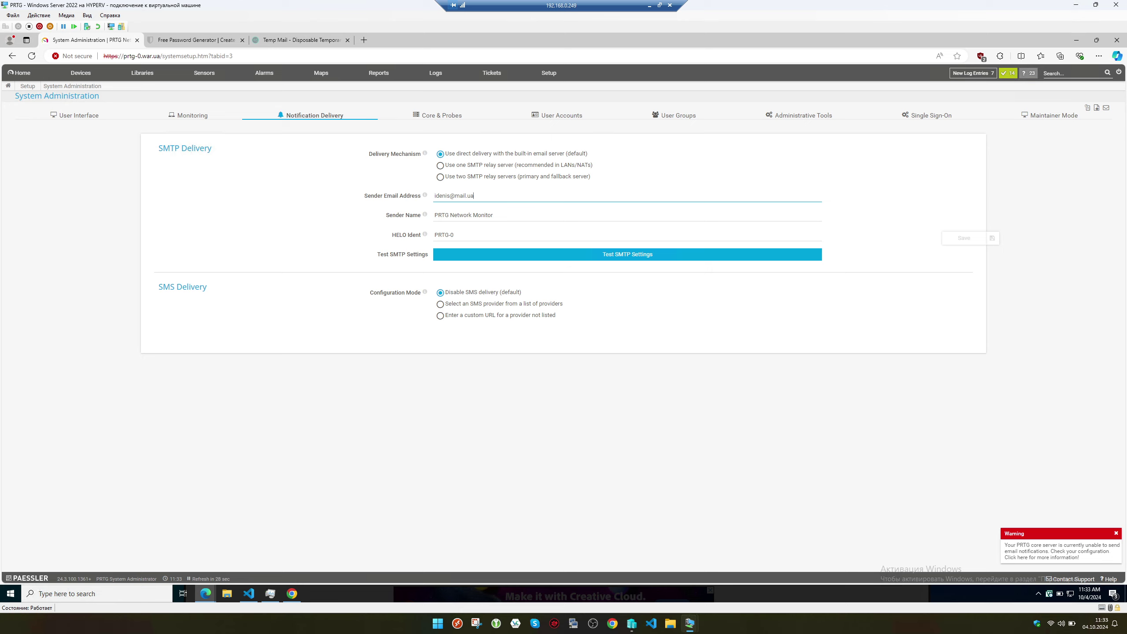
# - Select the current Sender Email Address field in the SMTP delivery settings
pyautogui.hotkey('ctrl', 'a')
pyautogui.click(457, 235)
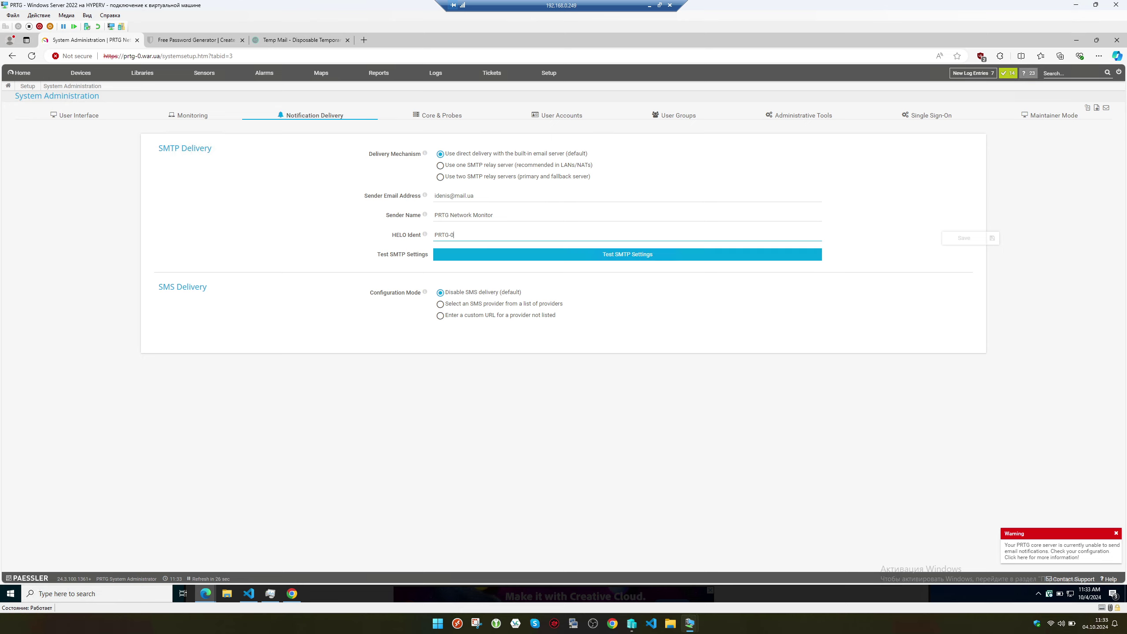
pyautogui.click(493, 215)
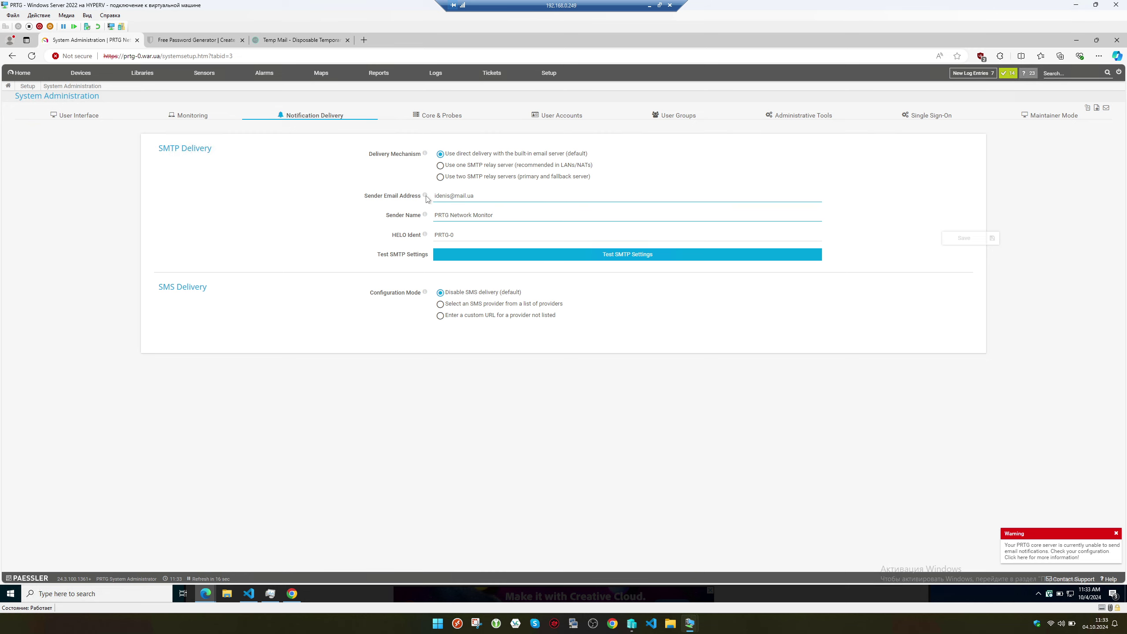
pyautogui.moveTo(427, 198)
pyautogui.hotkey('ctrl', 'a')
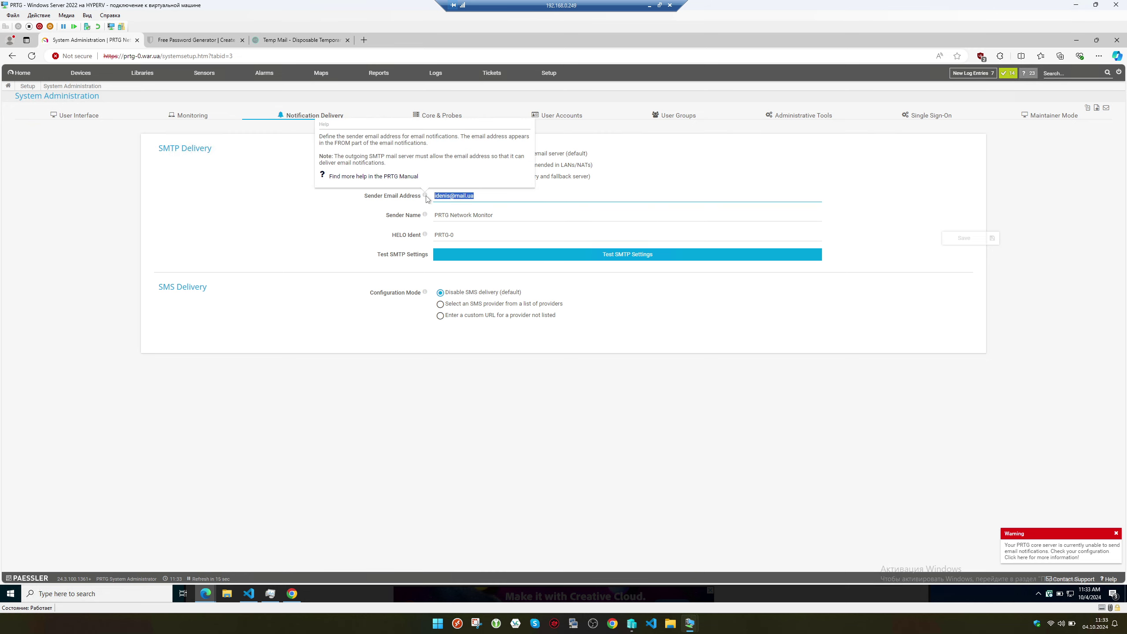
pyautogui.click(467, 246)
pyautogui.click(442, 197)
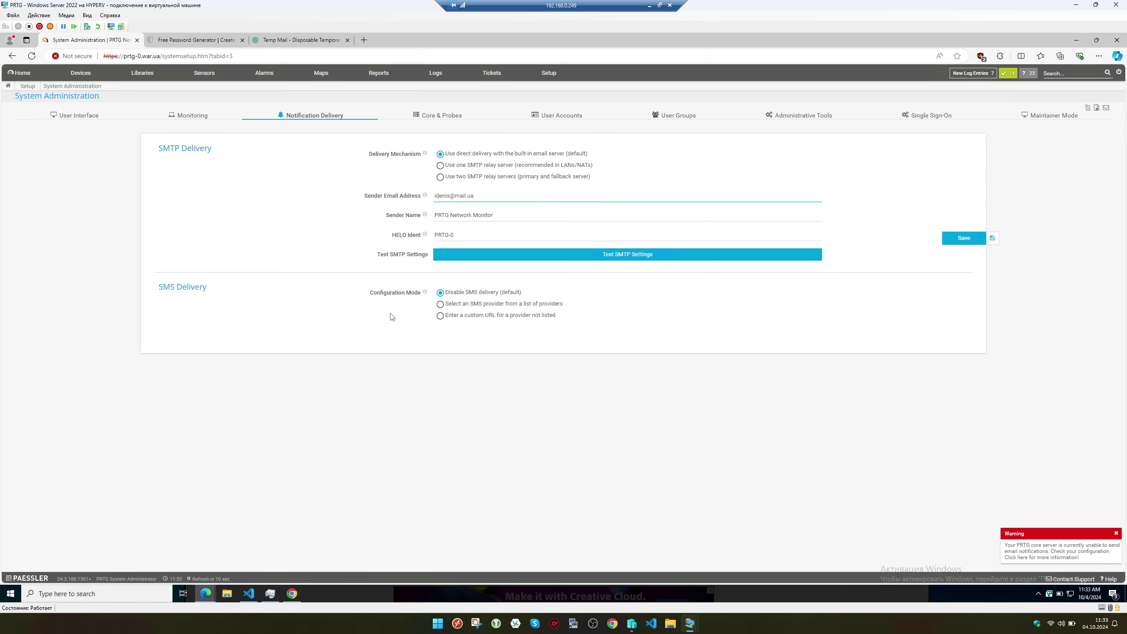
# - Paste the Temp Mail address as the sender e-mail and open Test SMTP Settings
pyautogui.click(291, 594)
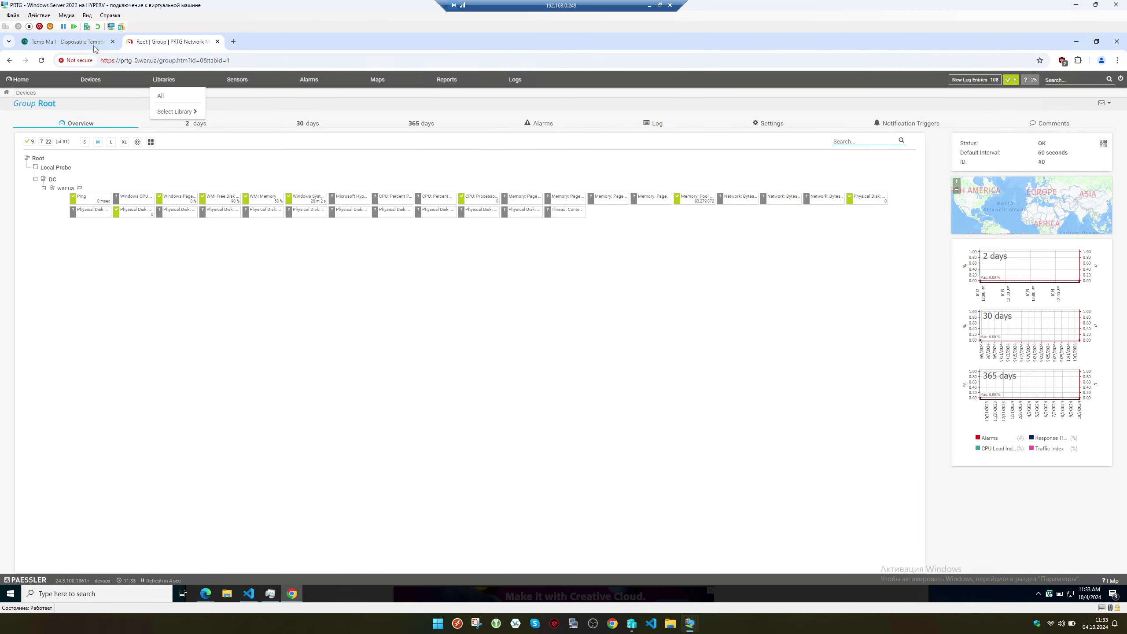
pyautogui.click(95, 45)
pyautogui.click(659, 166)
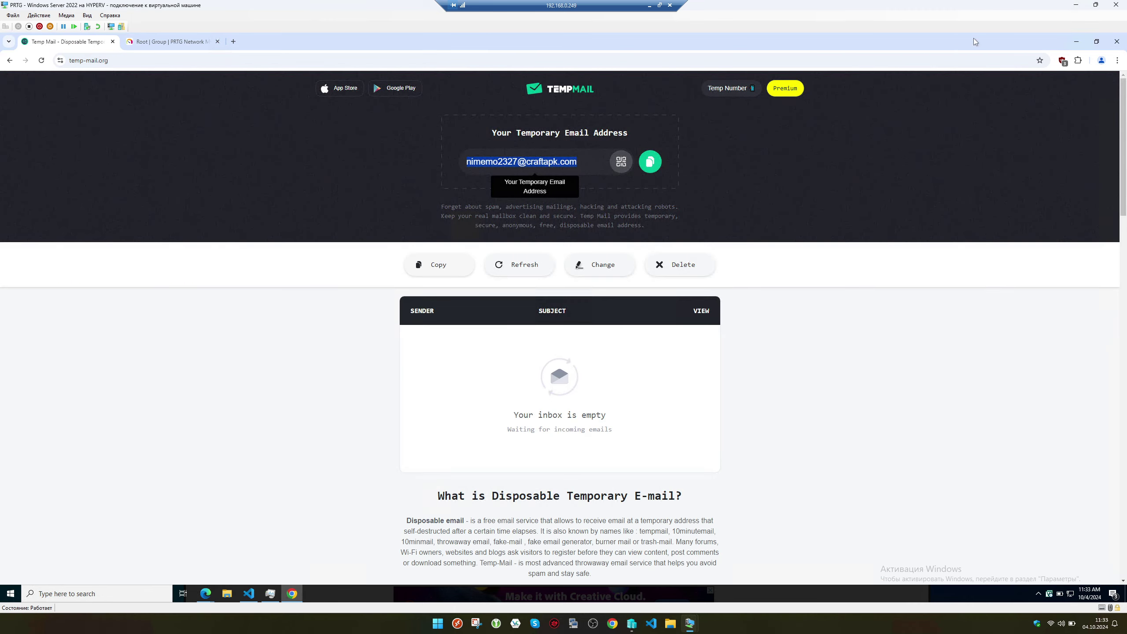
pyautogui.click(1076, 42)
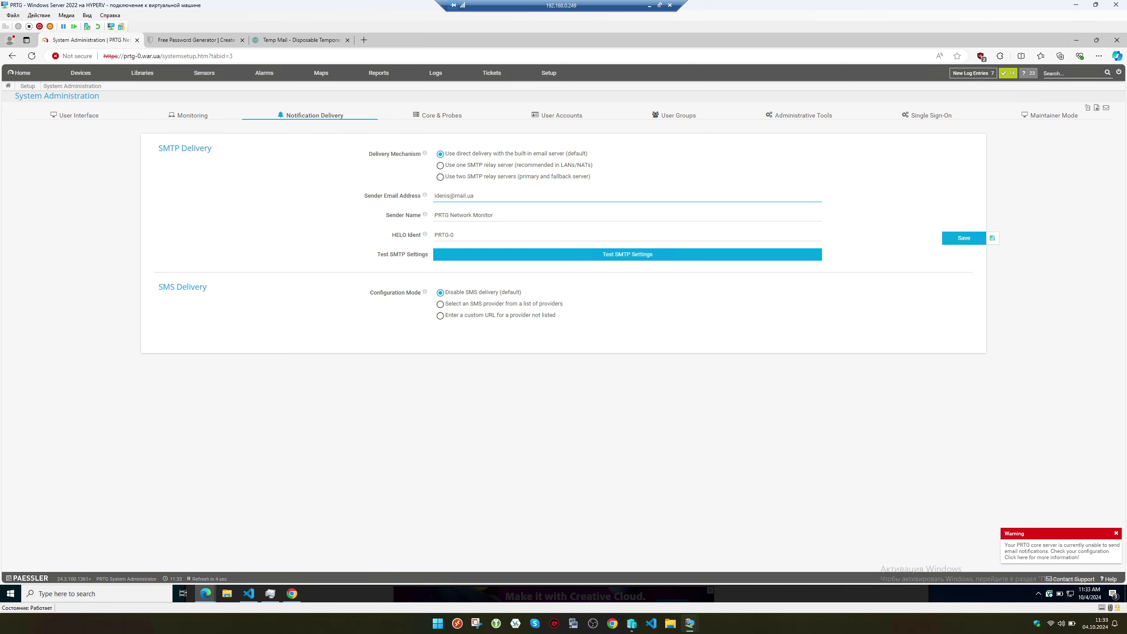
pyautogui.hotkey('ctrl', 'a')
pyautogui.hotkey('ctrl', 'v')
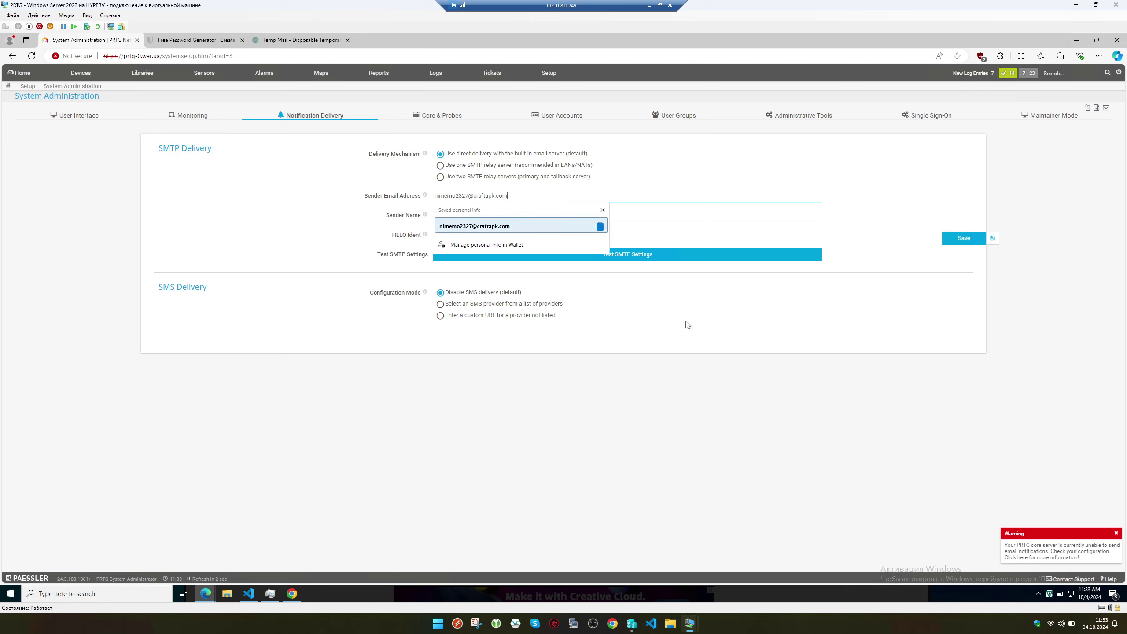
pyautogui.click(641, 433)
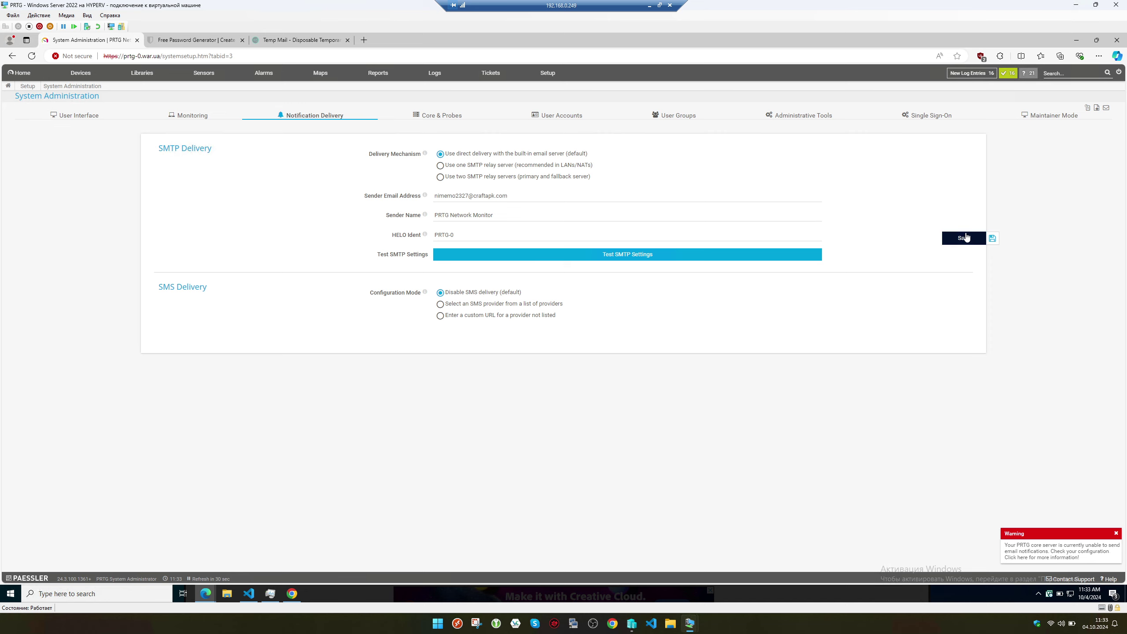
pyautogui.click(595, 261)
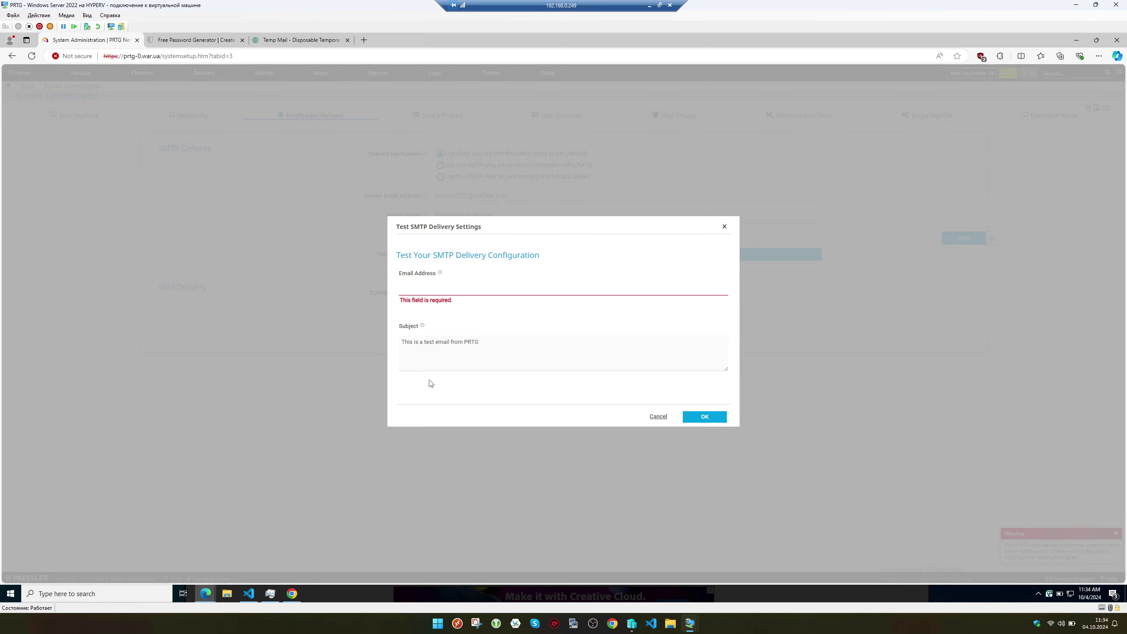
# - Revert the sender address and send a test e-mail to the saved temporary mailbox address
pyautogui.click(724, 227)
pyautogui.hotkey('ctrl', 'z')
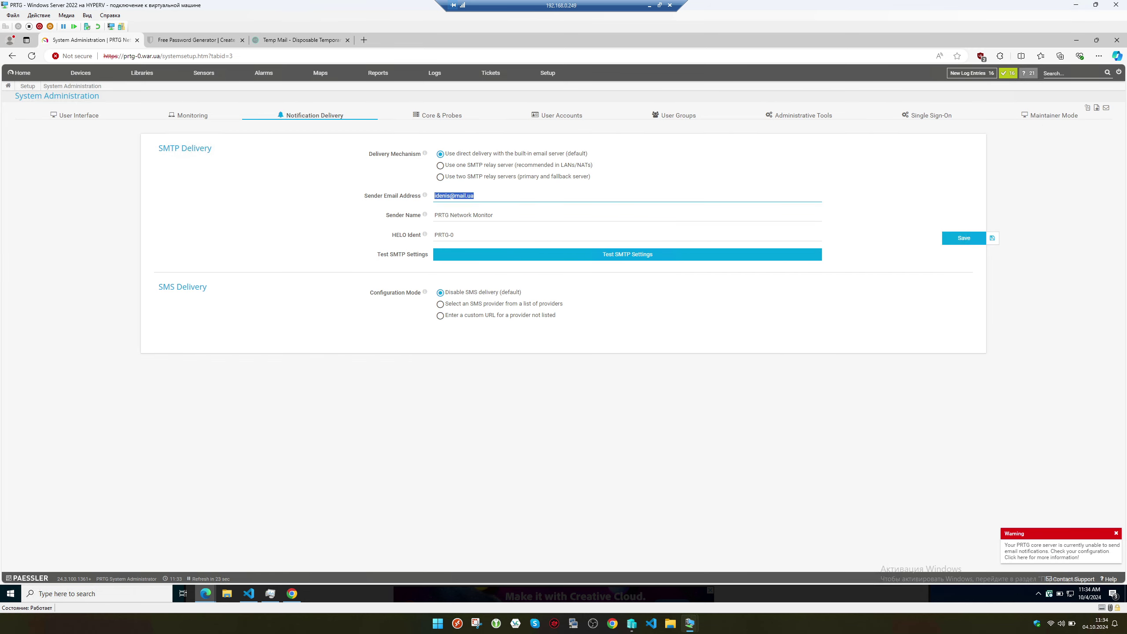
pyautogui.click(645, 257)
pyautogui.click(463, 289)
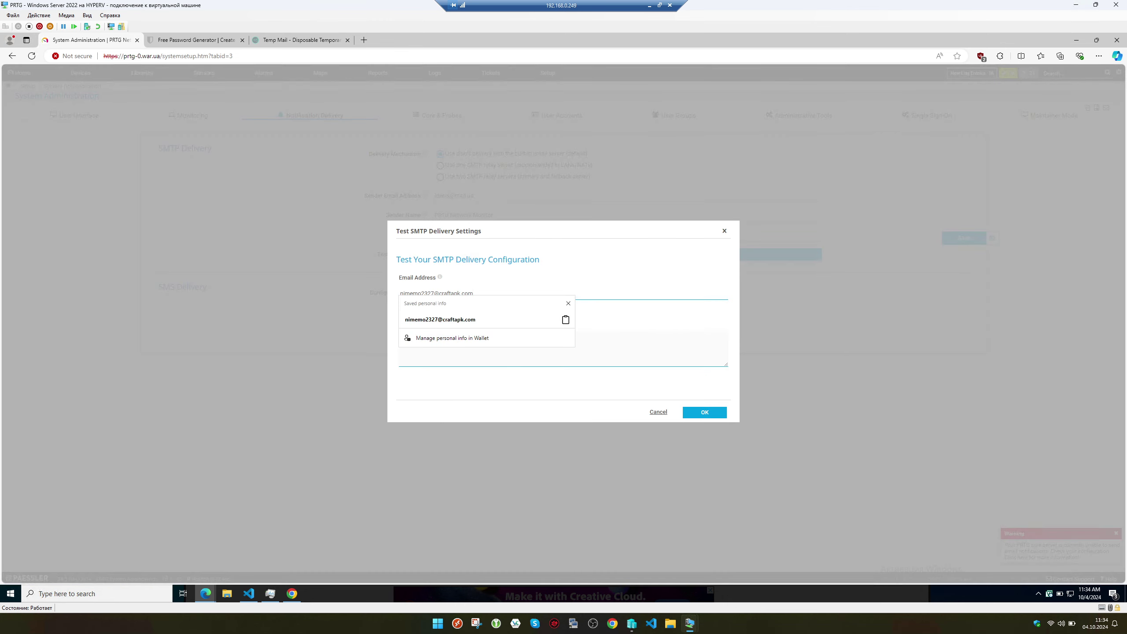
pyautogui.click(449, 321)
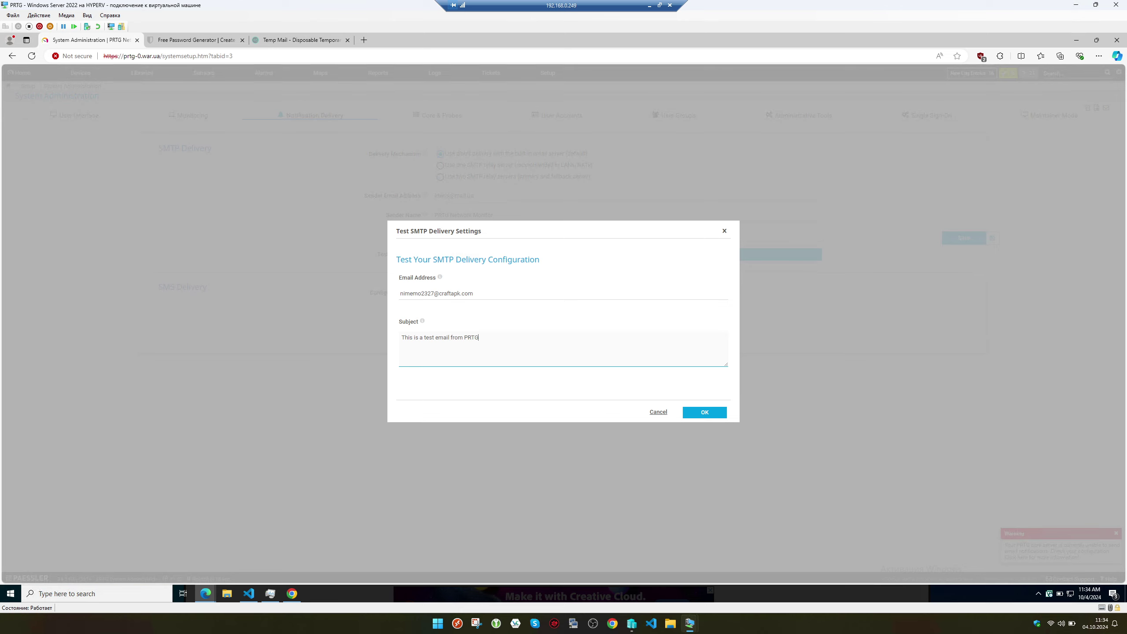
pyautogui.click(695, 413)
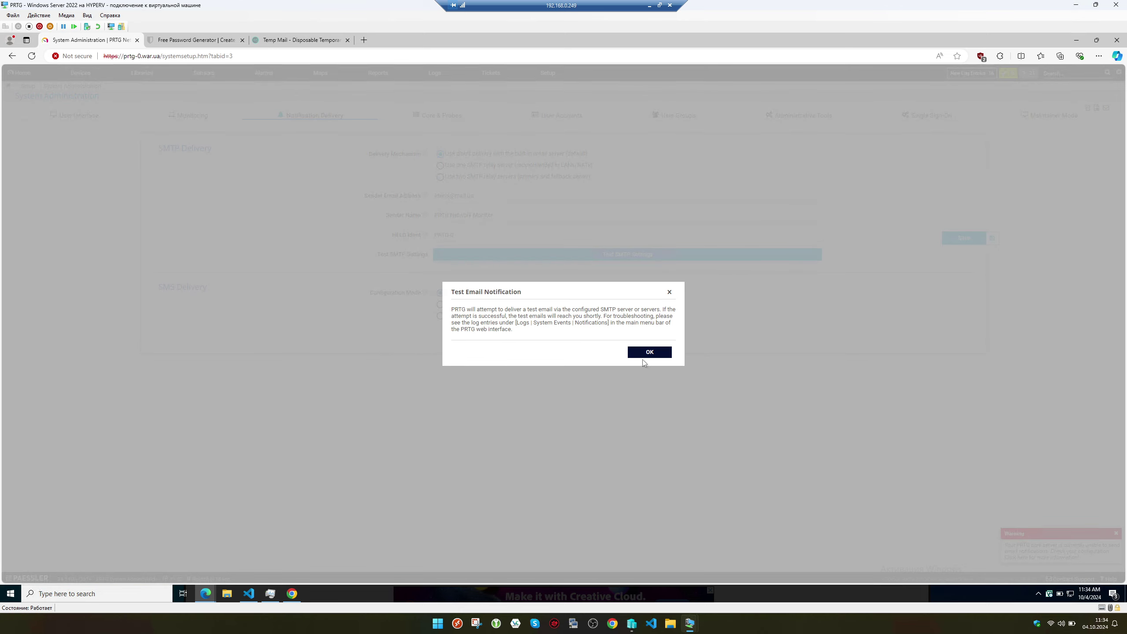
# - Dismiss the sent-e-mail notice and bring the Temp Mail inbox to the front
pyautogui.click(649, 352)
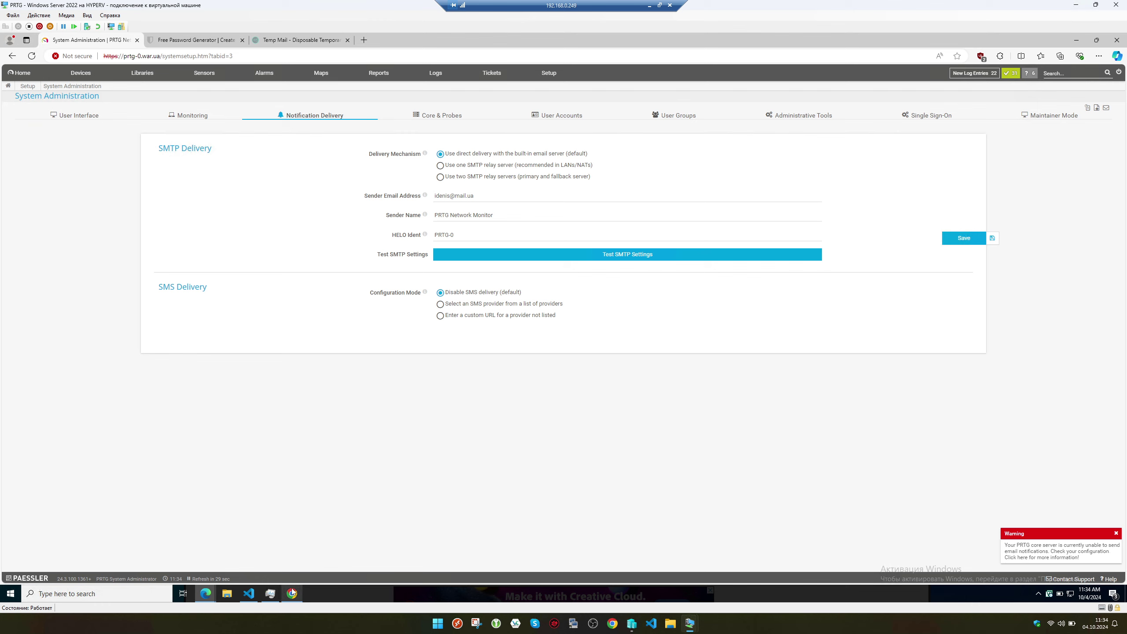
pyautogui.moveTo(294, 594)
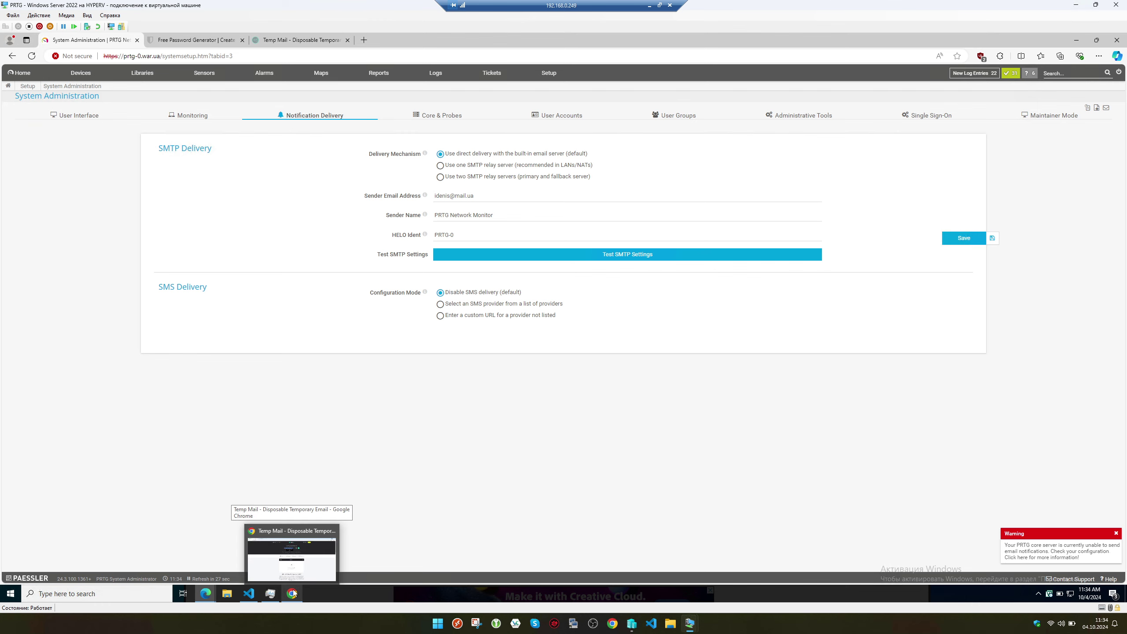
pyautogui.click(292, 559)
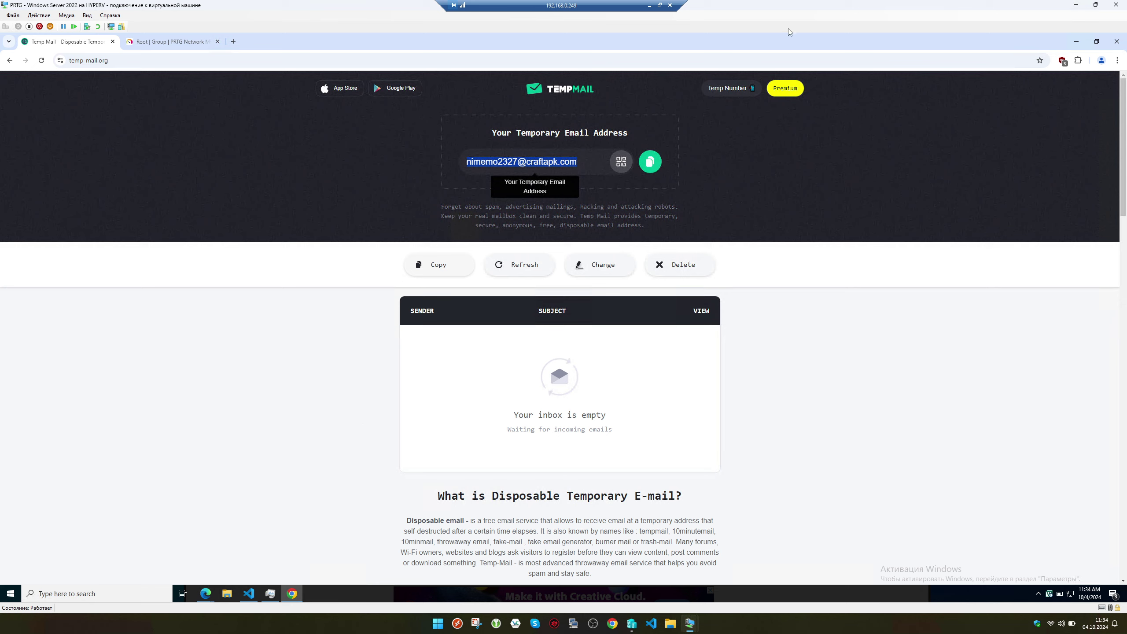
# - Read the PRTG test e-mail in the Temp Mail inbox, then go to PRTG's Setup page
pyautogui.click(189, 42)
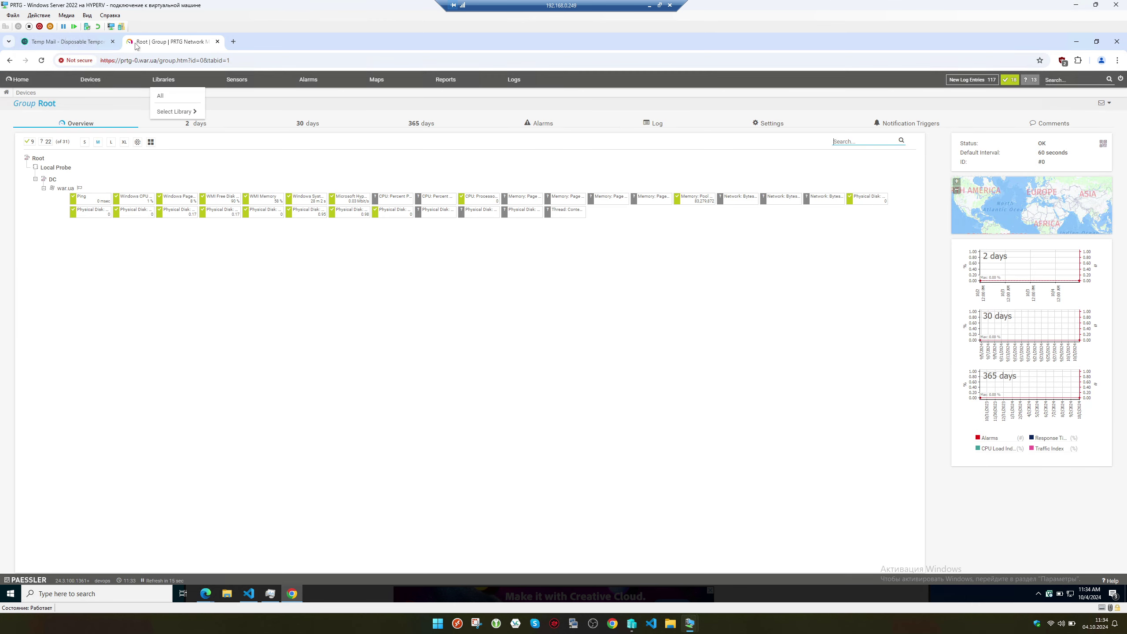
pyautogui.click(98, 45)
pyautogui.click(161, 41)
pyautogui.click(84, 44)
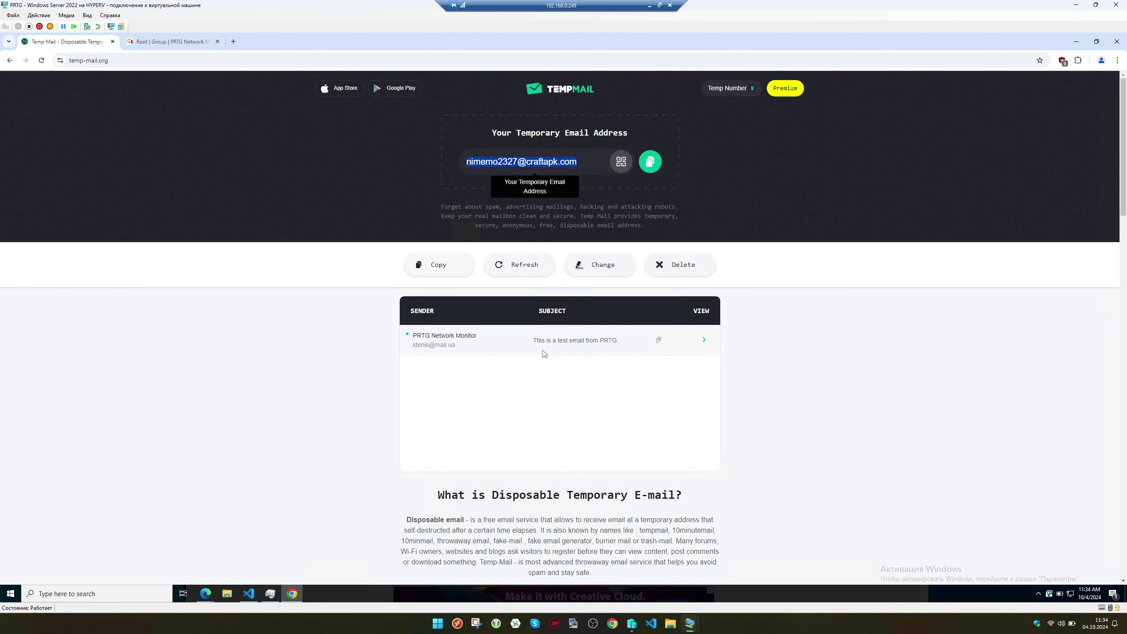
pyautogui.click(559, 345)
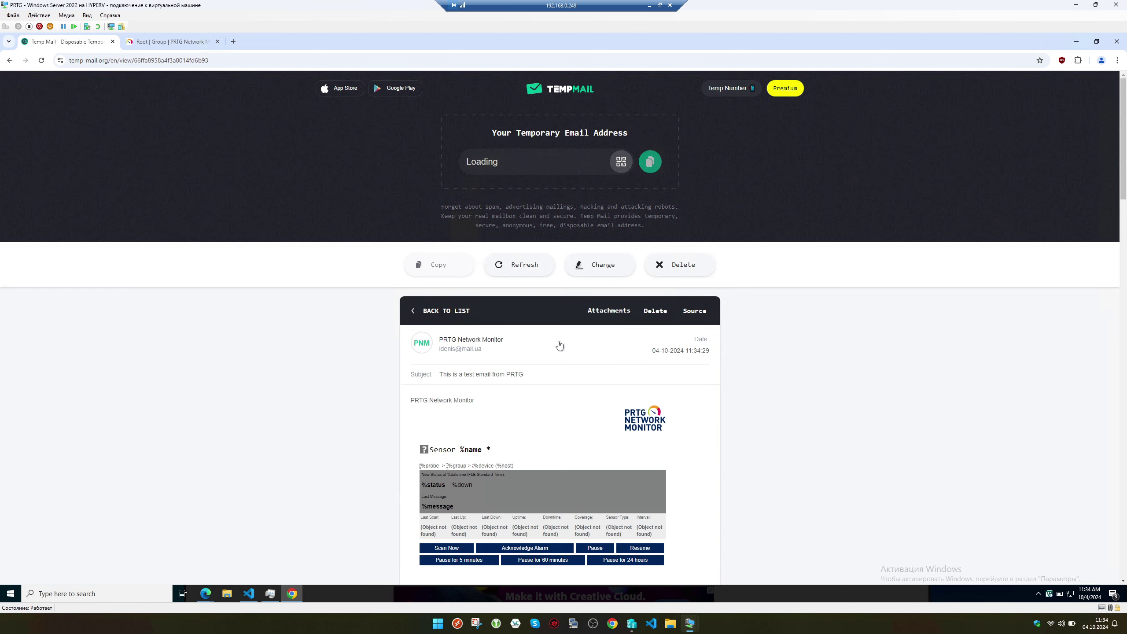
pyautogui.scroll(-3, 560, 346)
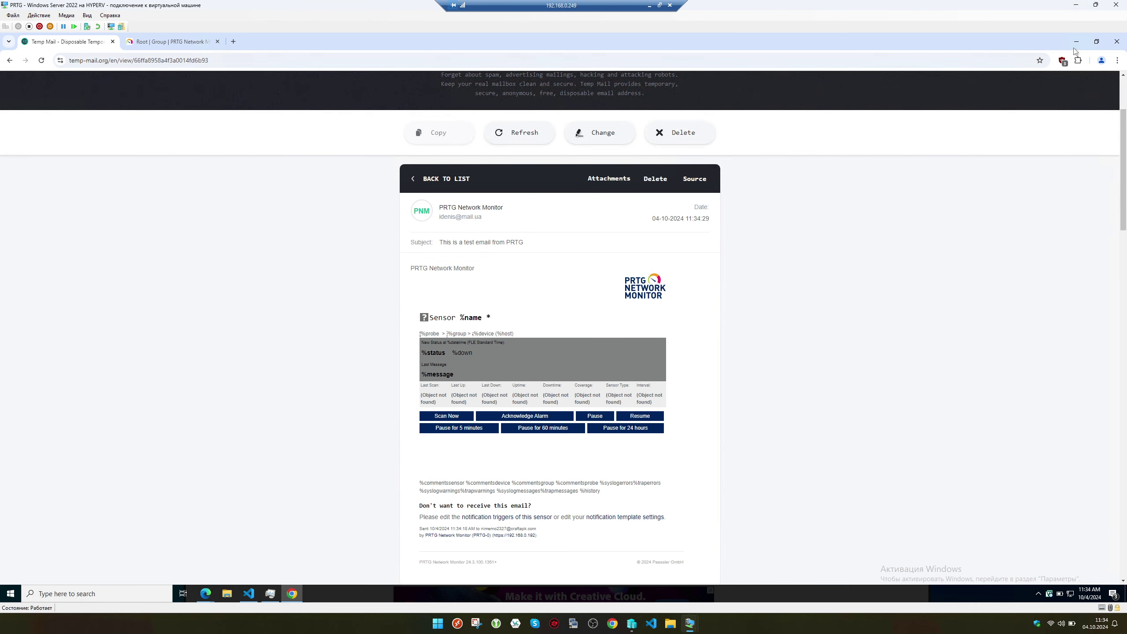
pyautogui.hotkey('alt', 'Tab')
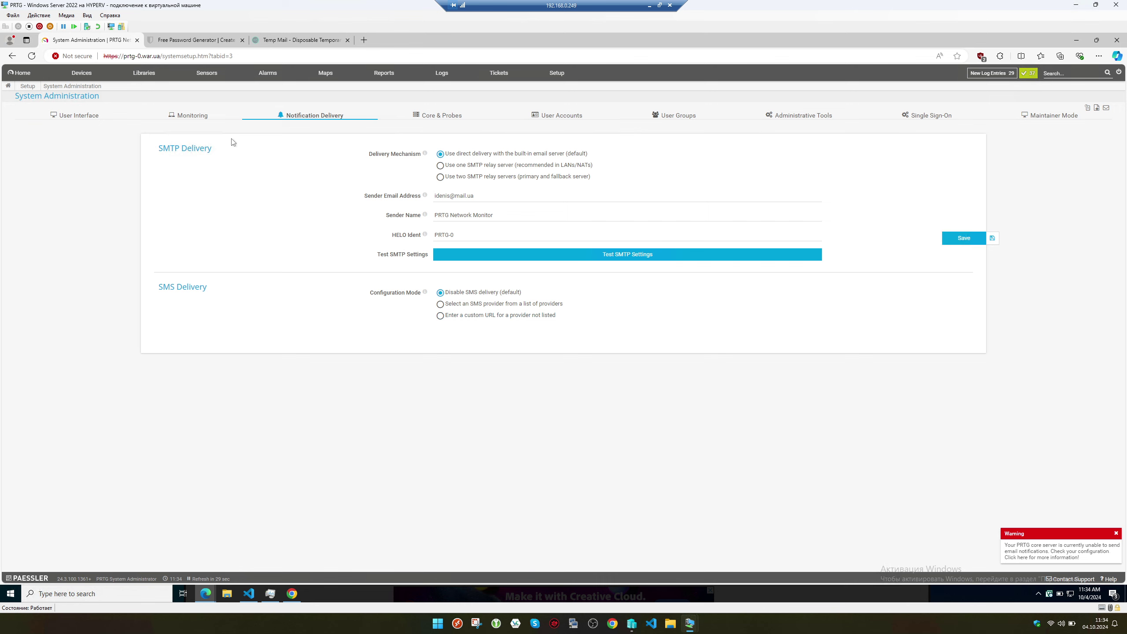
pyautogui.click(551, 73)
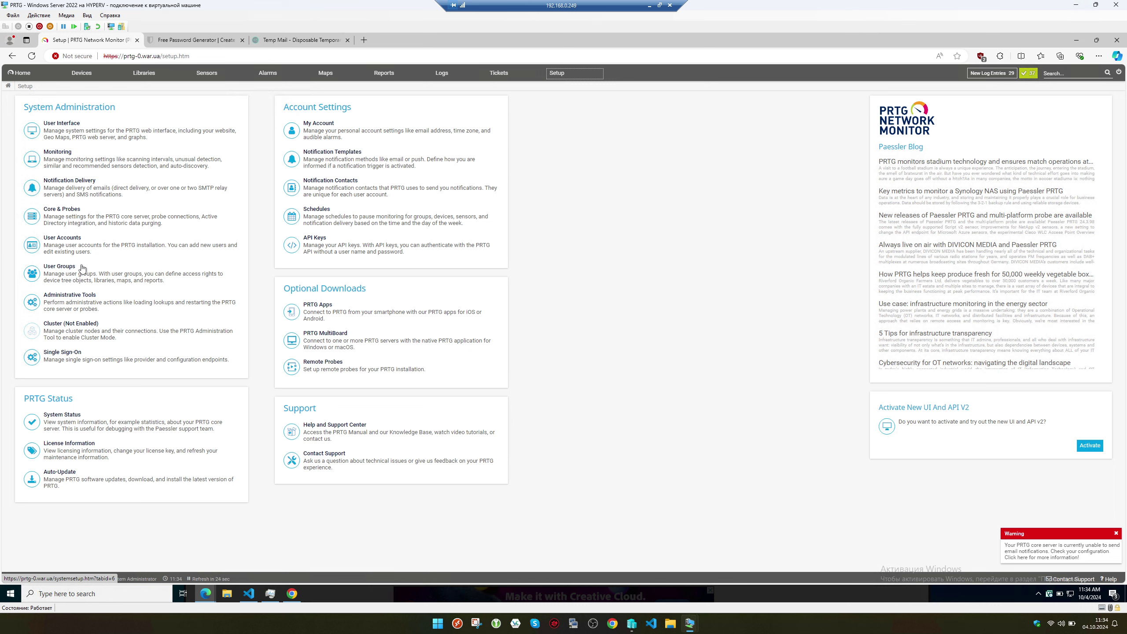
# - Start adding a new user group from Setup's User Groups list
pyautogui.click(66, 267)
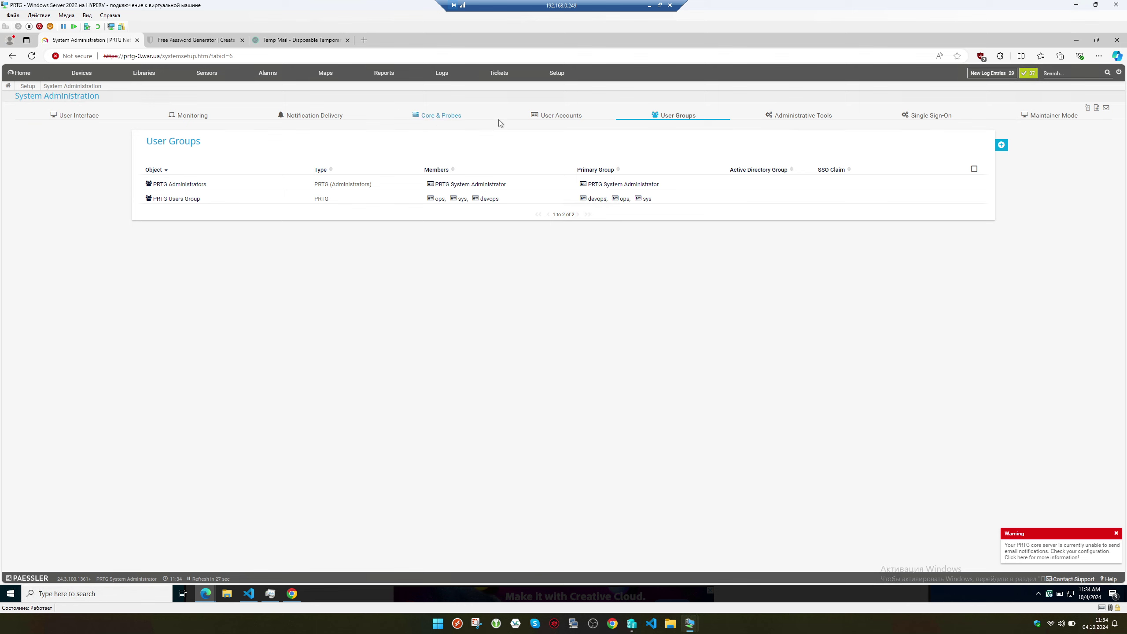
pyautogui.click(526, 118)
pyautogui.click(673, 118)
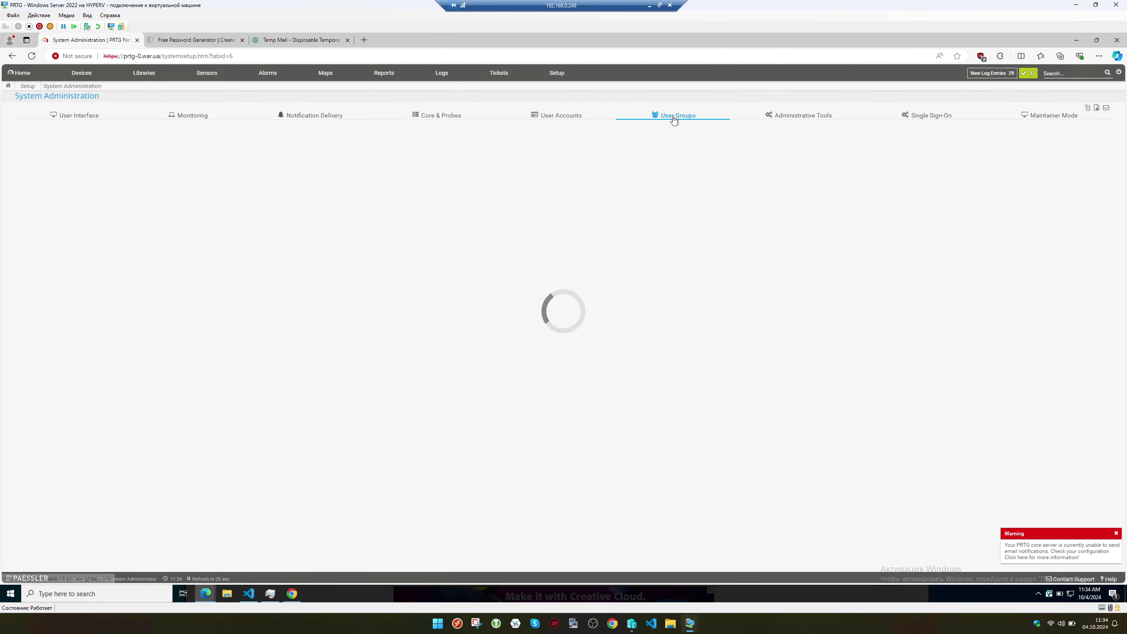
pyautogui.moveTo(1001, 145)
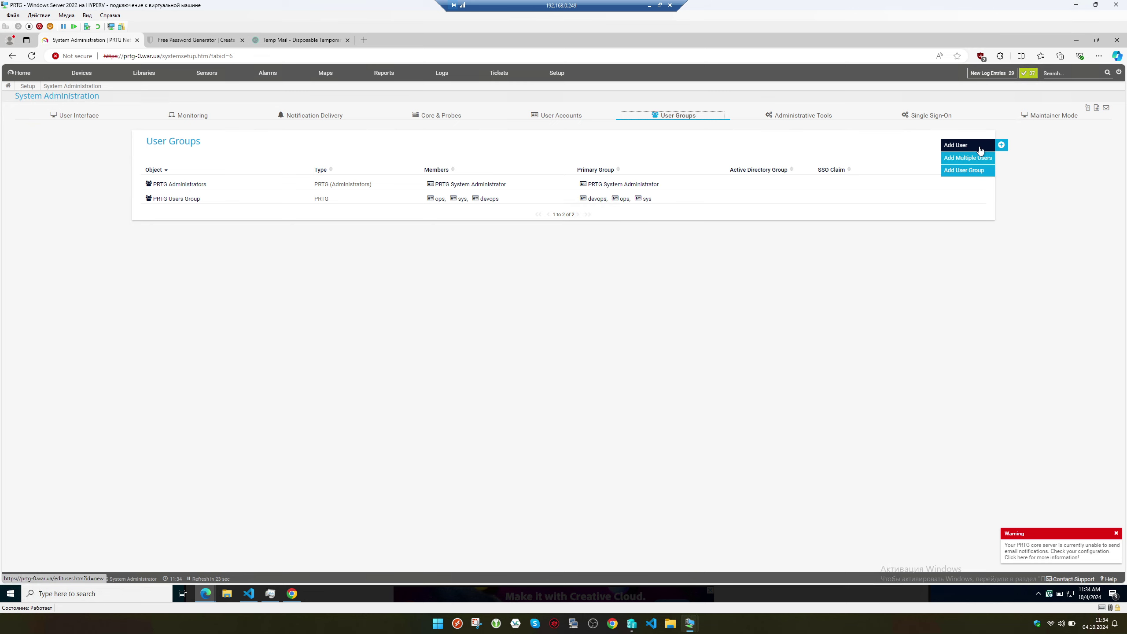
pyautogui.click(976, 172)
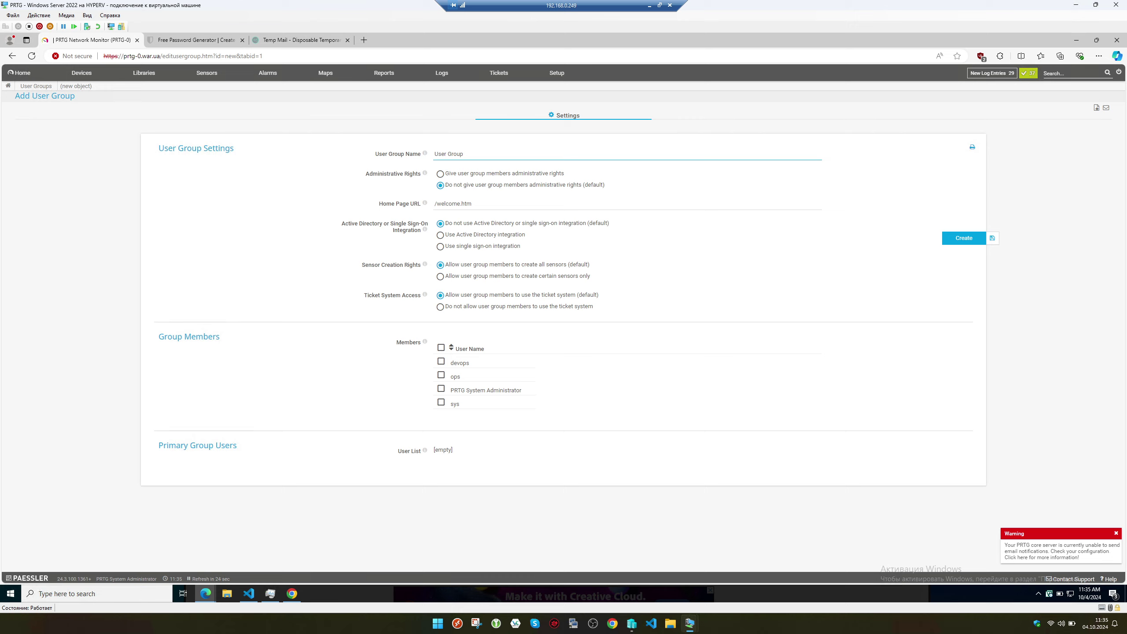
# - Name the group 'Group For Email', add members devops, ops and sys, and create it
pyautogui.doubleClick(435, 155)
pyautogui.press('BackSpace')
pyautogui.write('For Email')
pyautogui.press('Tab')
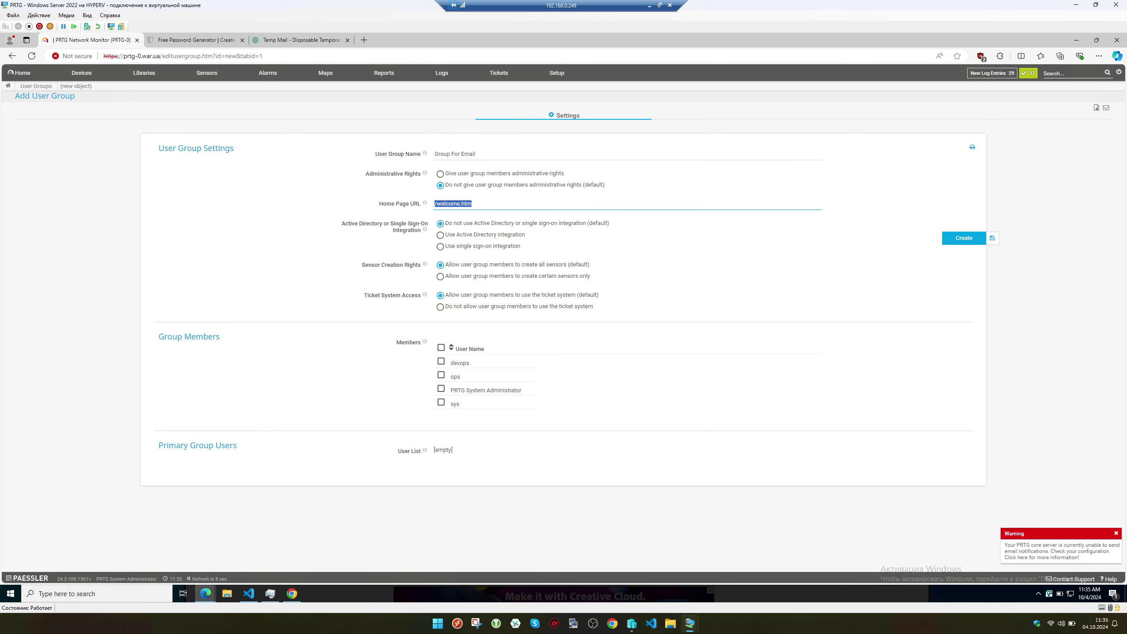
pyautogui.click(481, 185)
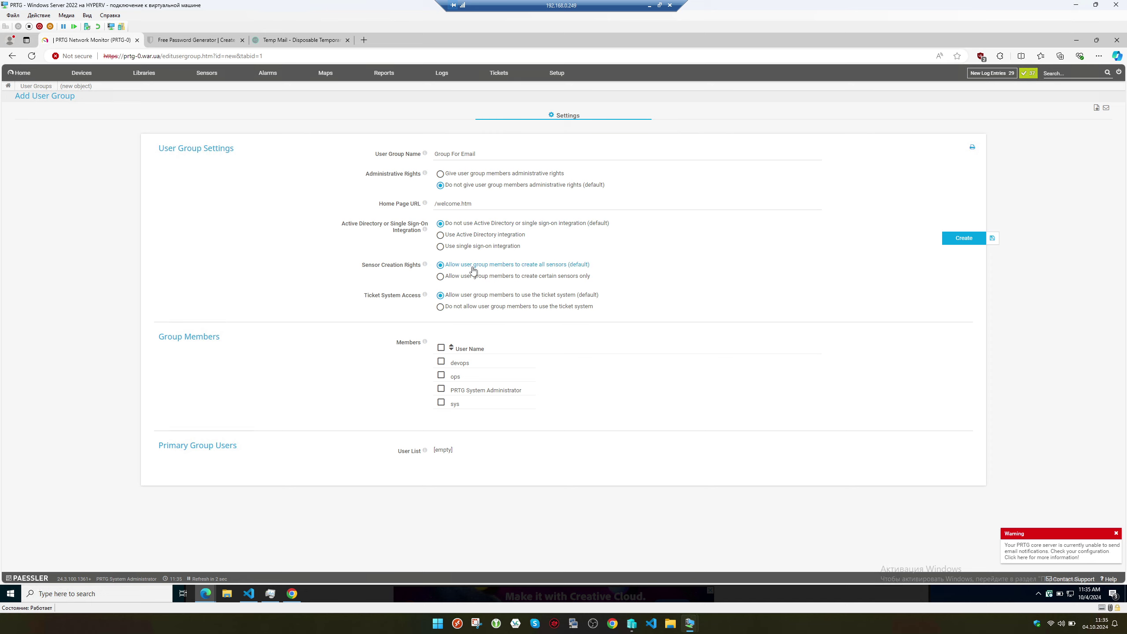
pyautogui.click(441, 361)
pyautogui.click(442, 376)
pyautogui.click(442, 402)
pyautogui.click(963, 239)
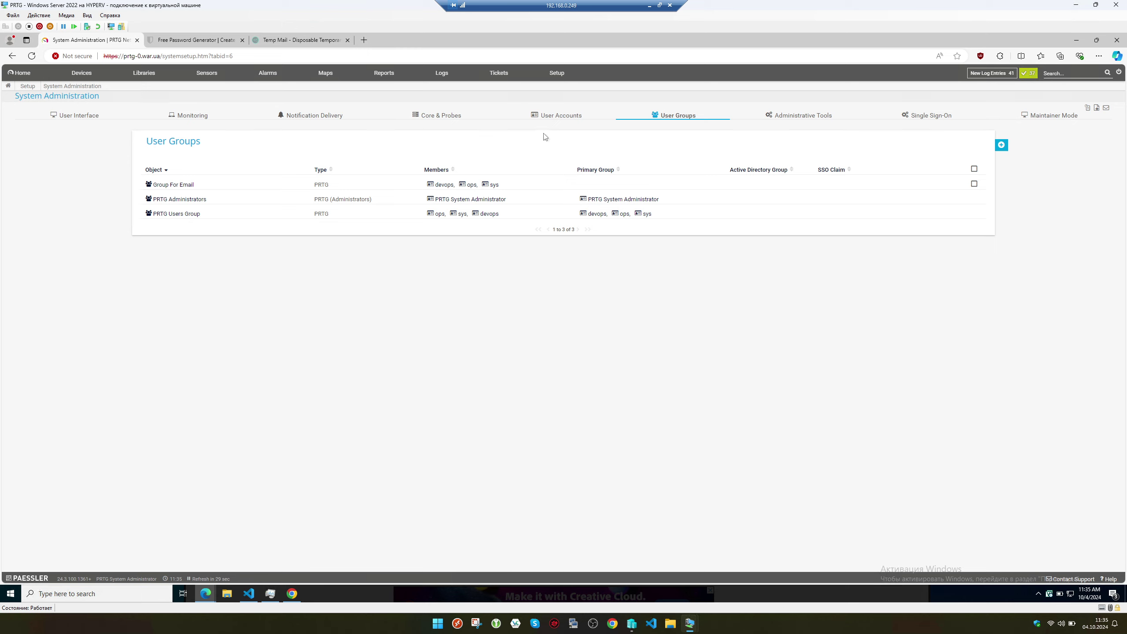
pyautogui.click(320, 114)
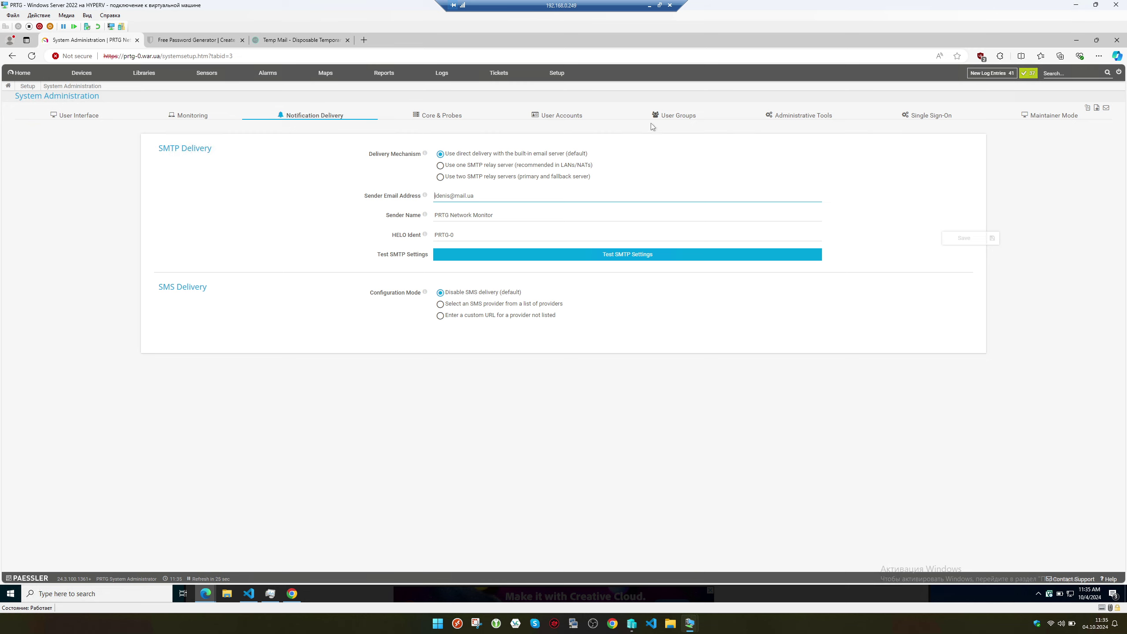
# - Start a new template from Setup's Notification Templates list
pyautogui.click(678, 116)
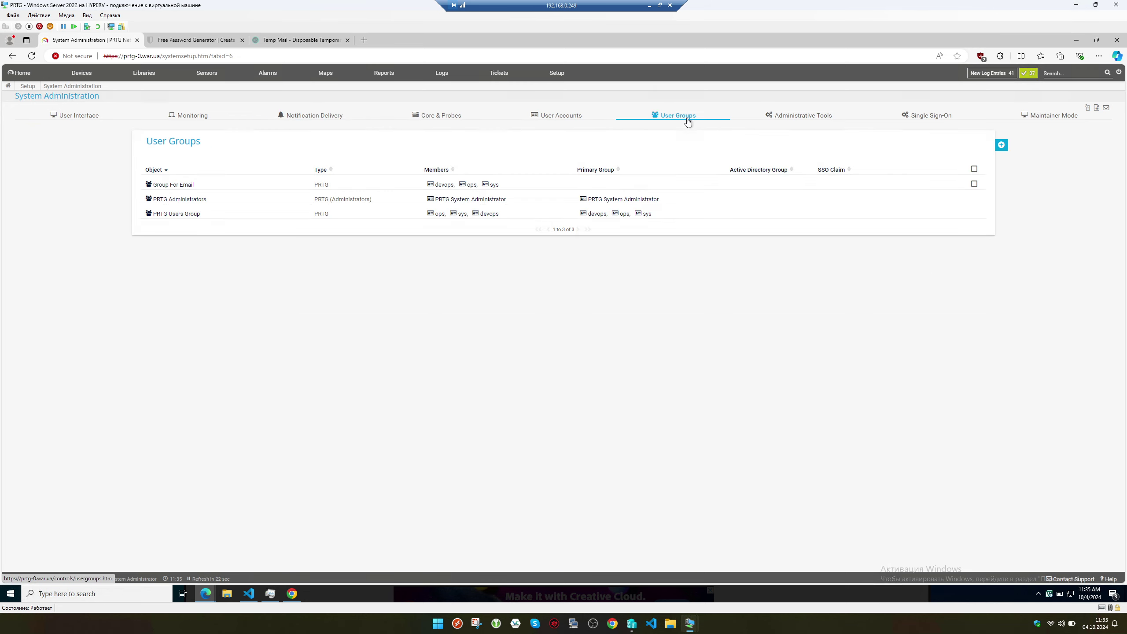
pyautogui.click(557, 73)
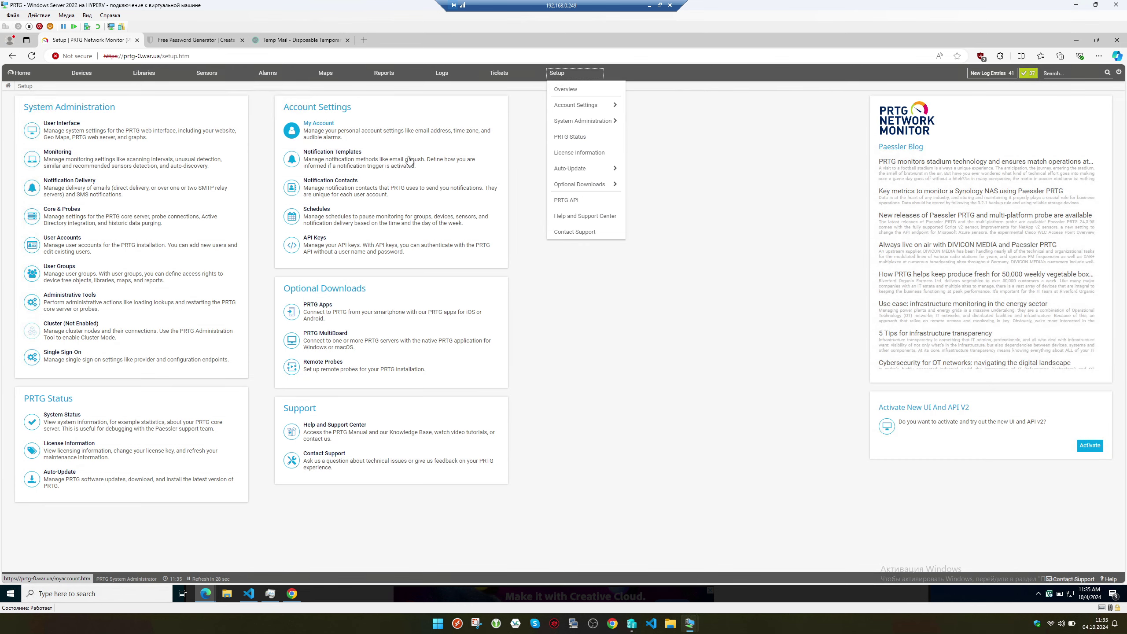
pyautogui.click(336, 159)
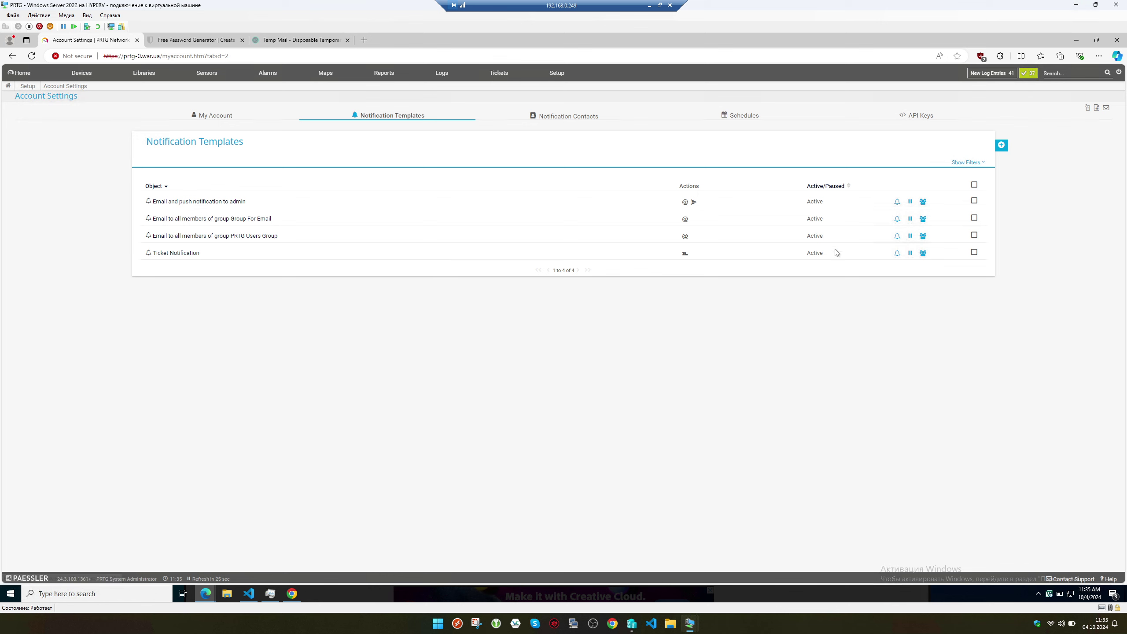
pyautogui.click(1002, 145)
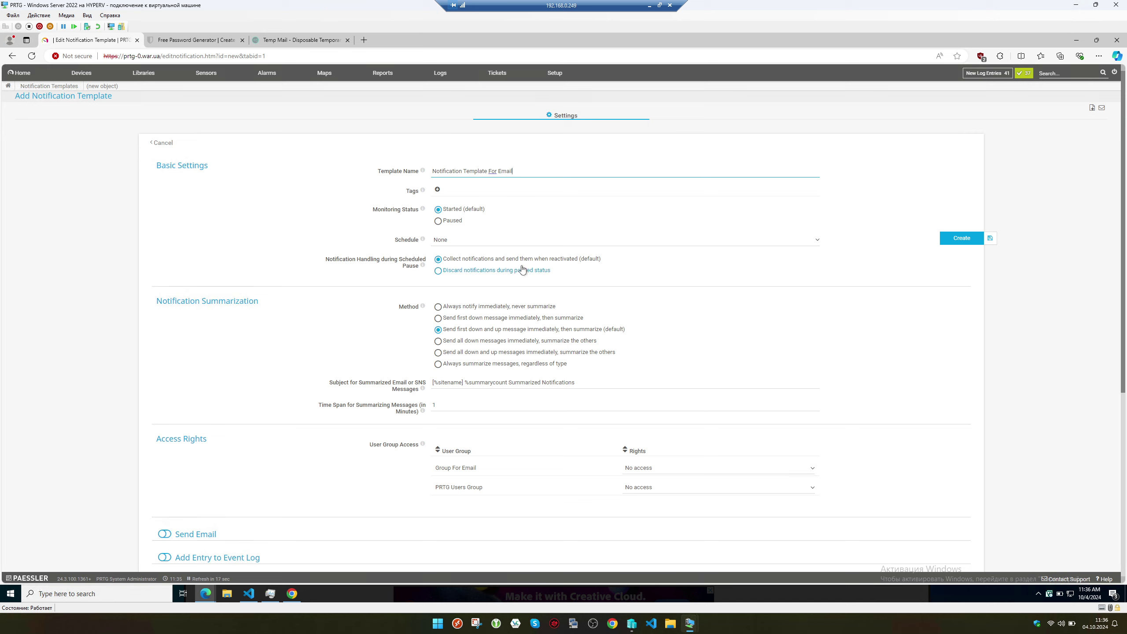
# - Give Group For Email Read access and enable Send Email, leaving schedule and summary subject unchanged
pyautogui.click(472, 243)
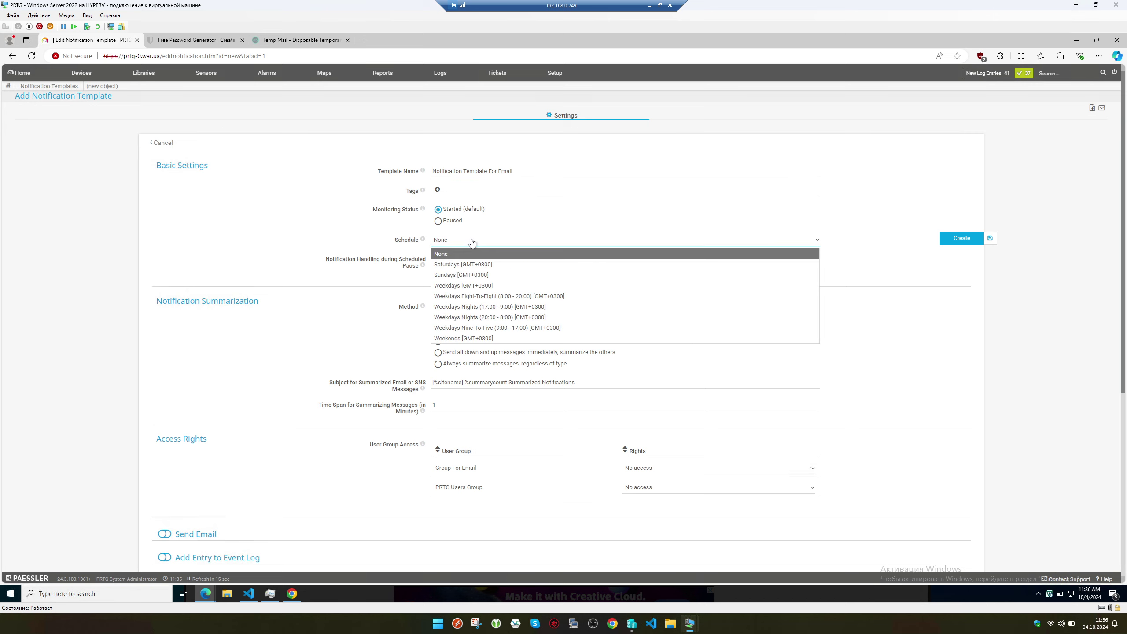
pyautogui.click(472, 243)
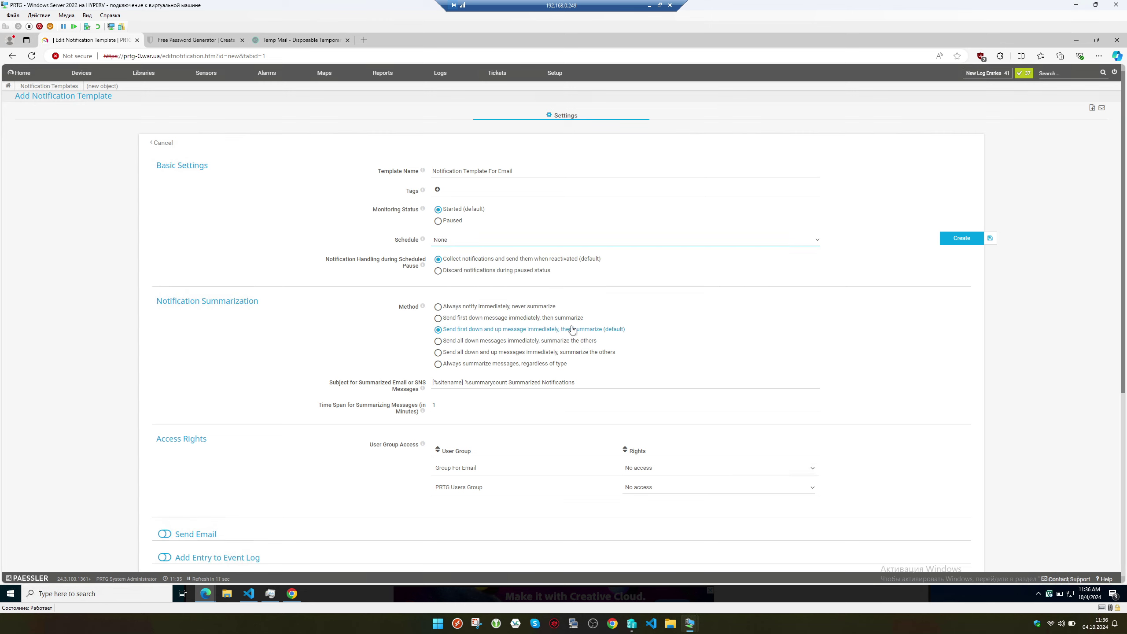
pyautogui.click(462, 384)
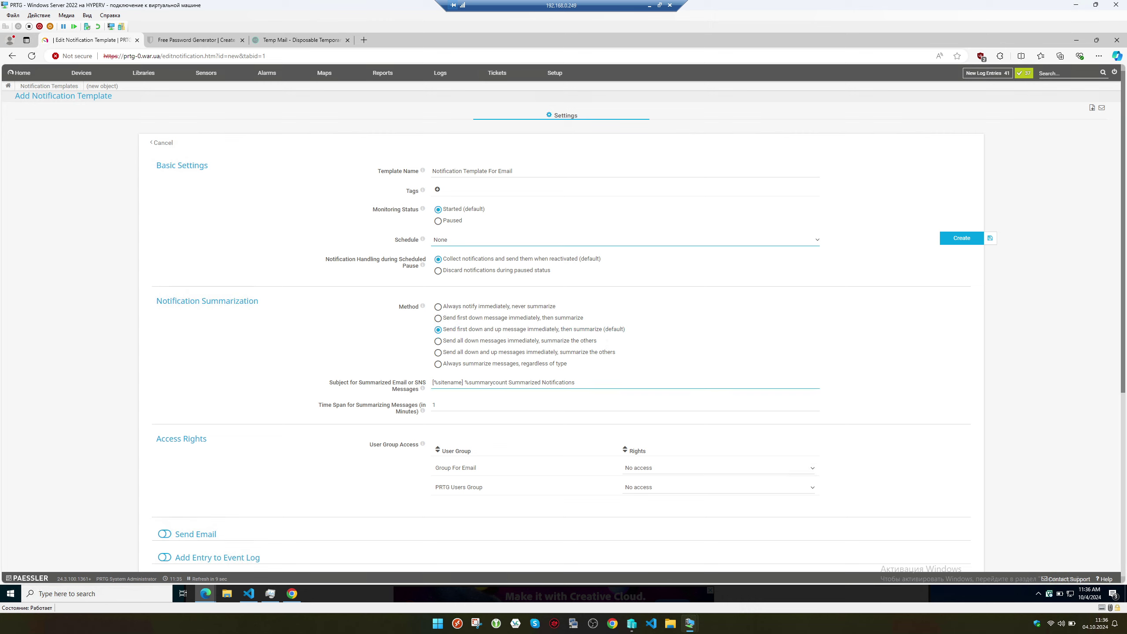
pyautogui.click(435, 395)
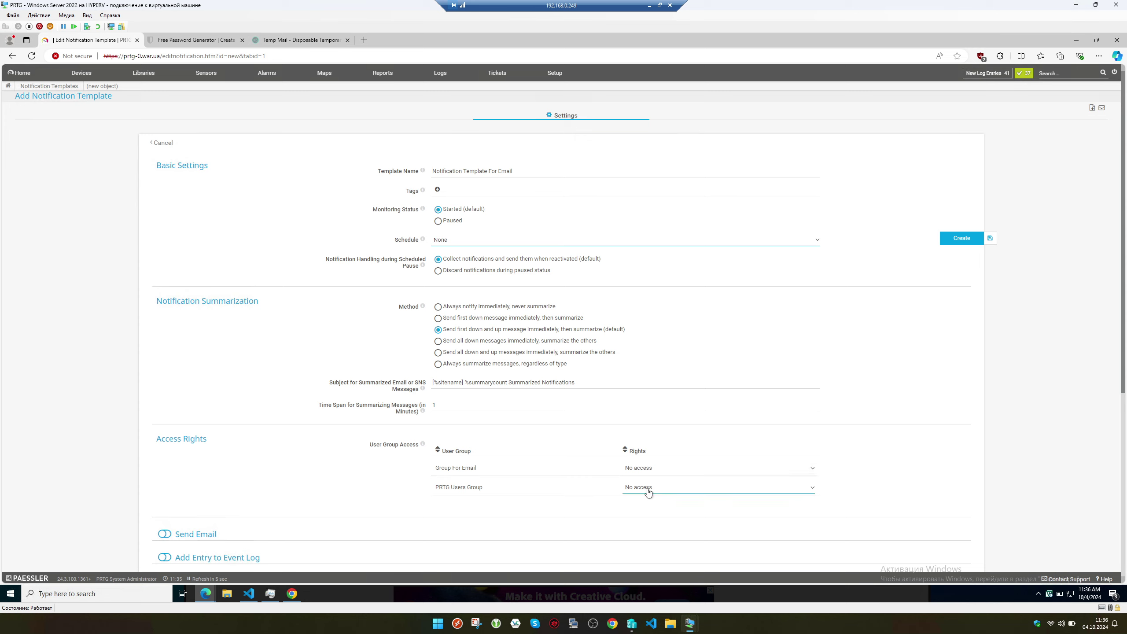
pyautogui.click(651, 469)
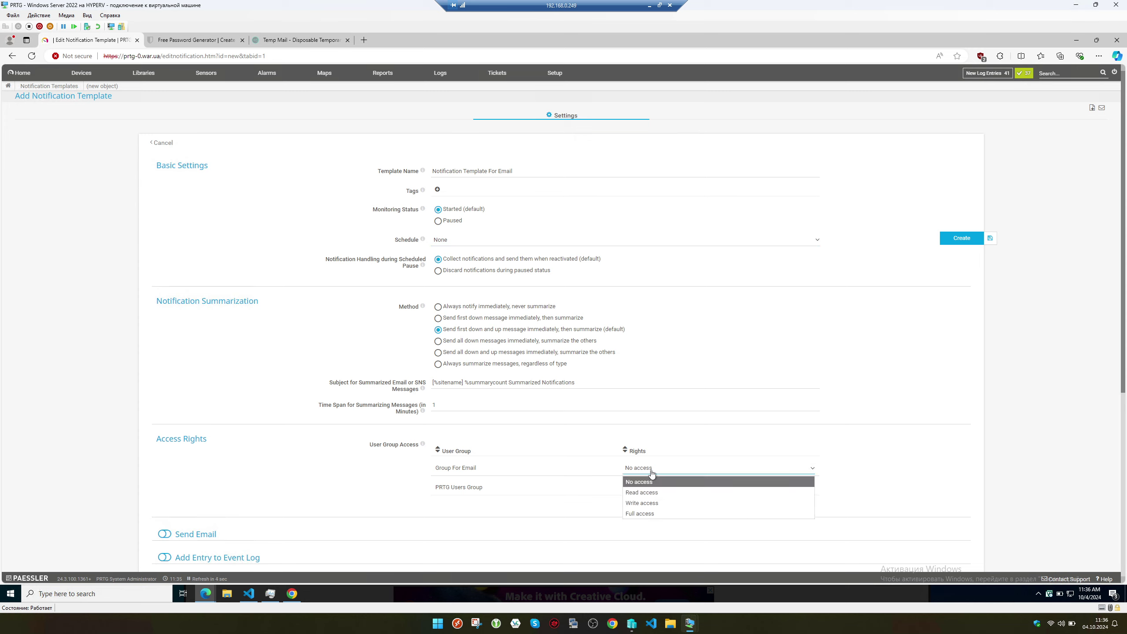
pyautogui.click(649, 494)
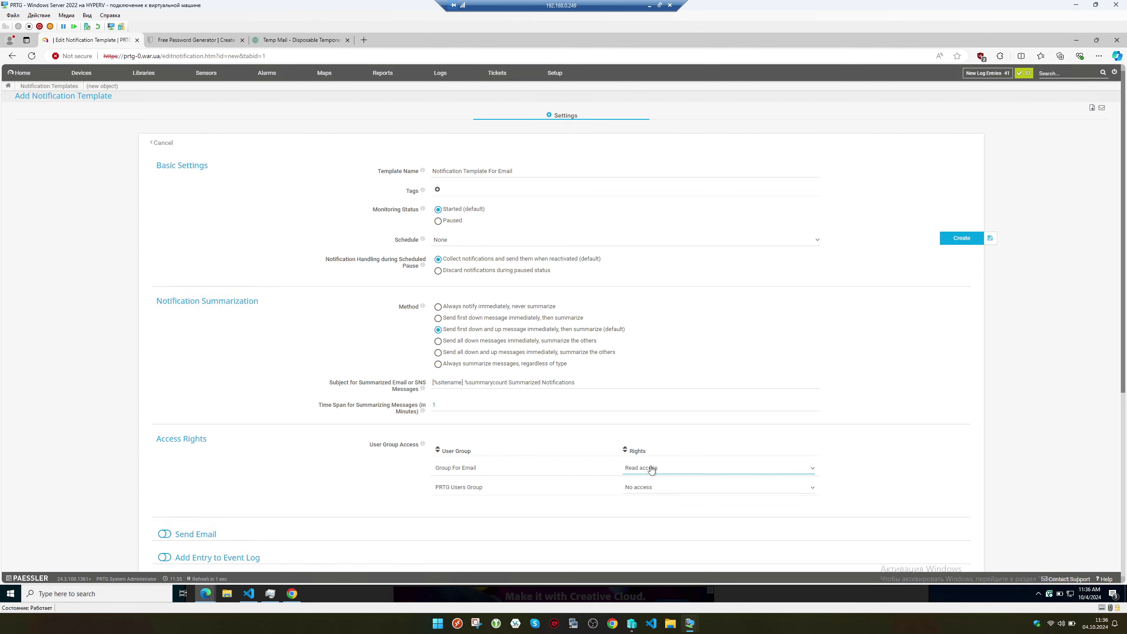
pyautogui.scroll(-3, 332, 524)
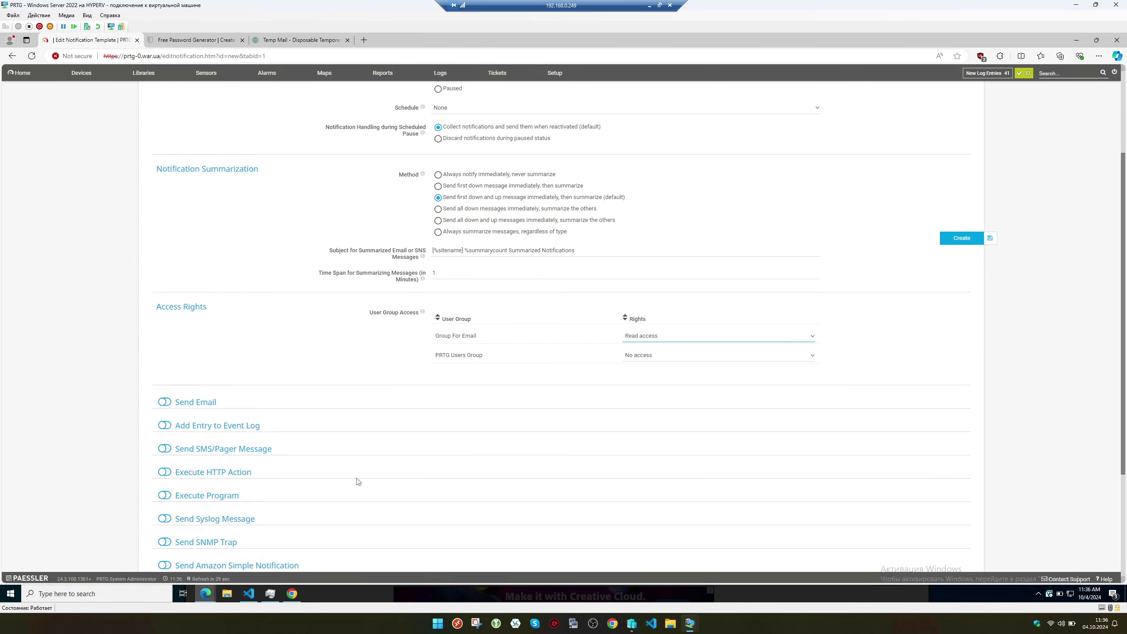
pyautogui.click(165, 402)
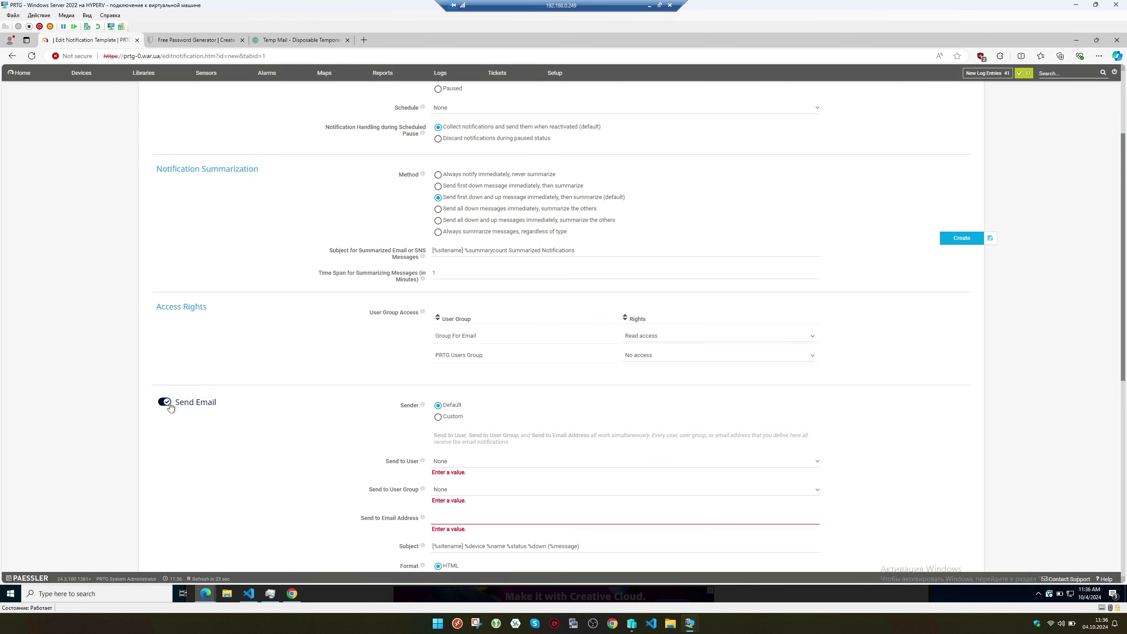
pyautogui.scroll(-2, 217, 428)
pyautogui.scroll(-1, 225, 427)
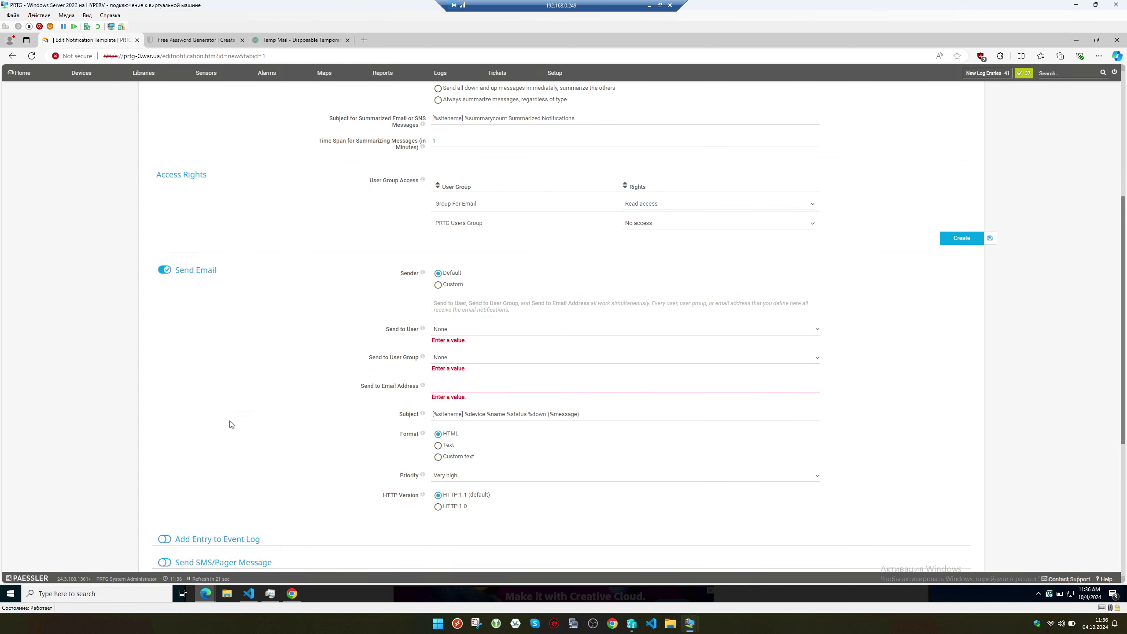
# - Email the user group Group For Email at Very high priority, no extra address, and create the template
pyautogui.click(454, 329)
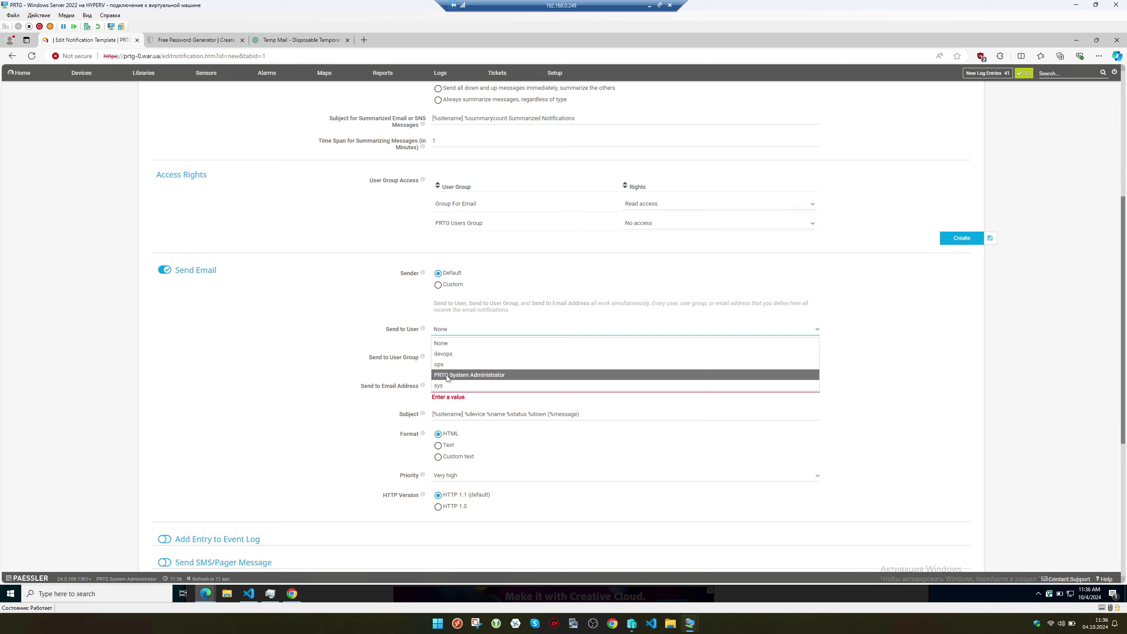
pyautogui.click(444, 359)
pyautogui.click(445, 360)
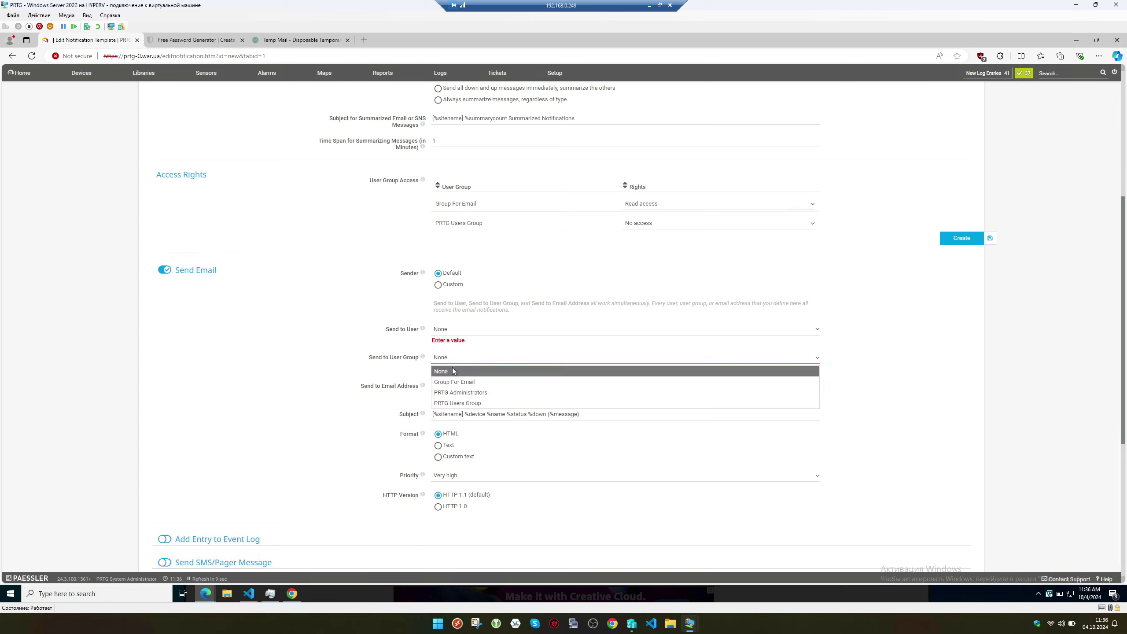
pyautogui.click(457, 381)
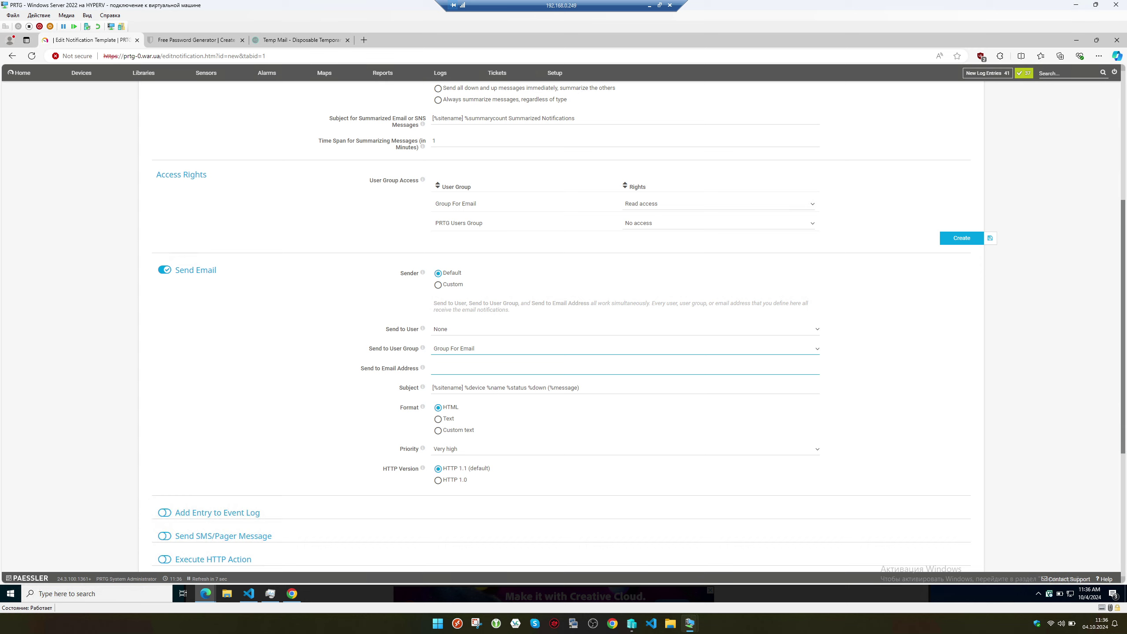
pyautogui.click(457, 369)
pyautogui.moveTo(423, 370)
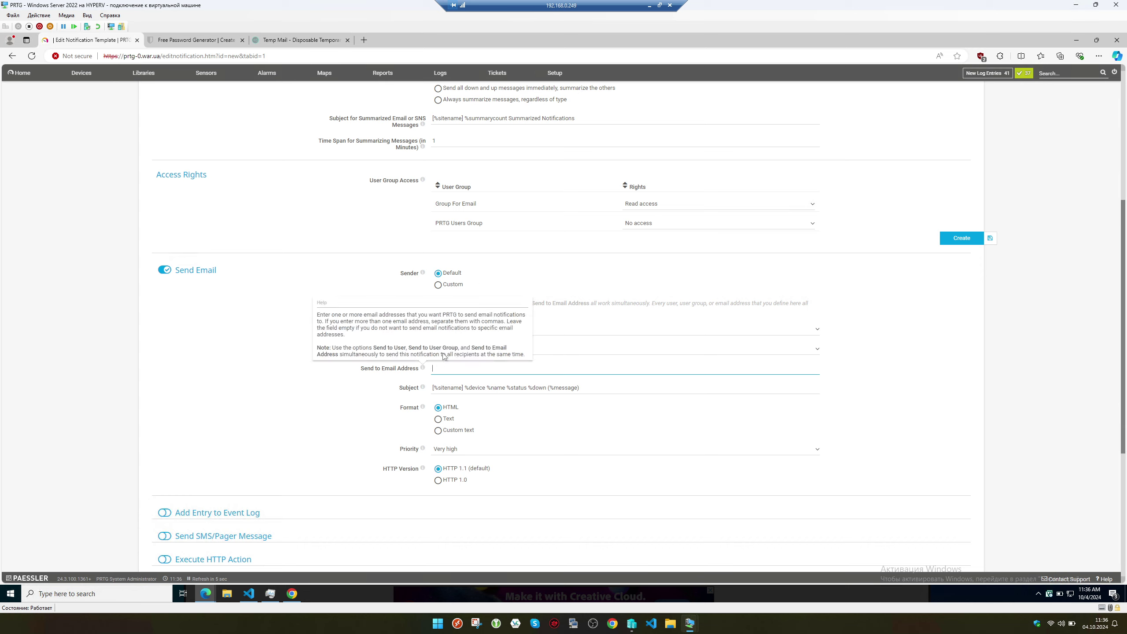
pyautogui.click(894, 370)
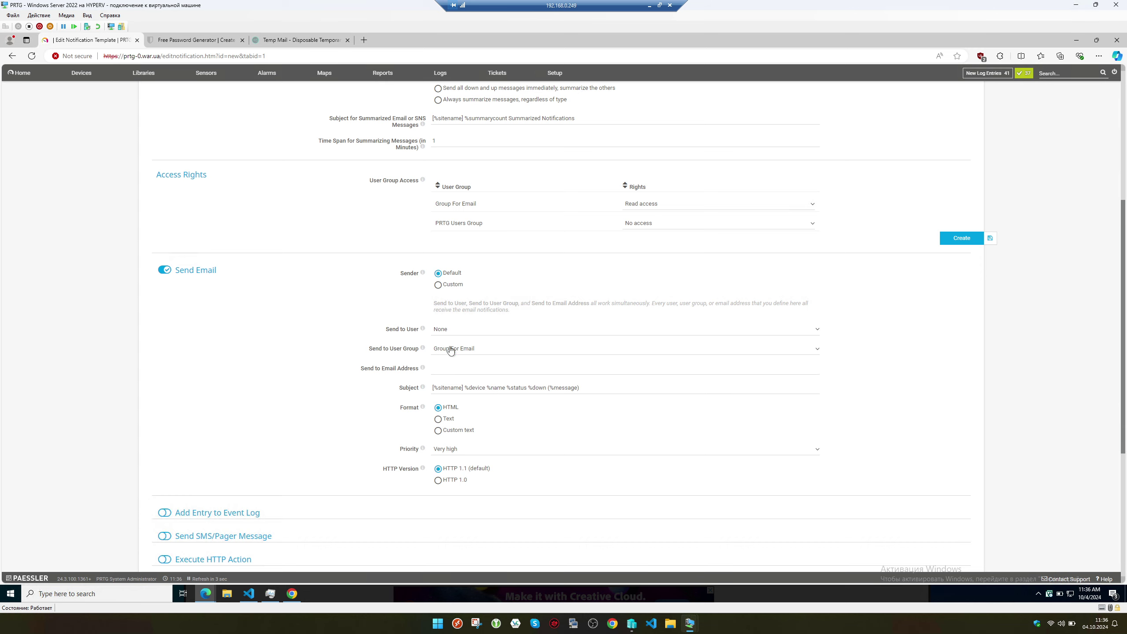
pyautogui.moveTo(423, 349)
pyautogui.click(445, 452)
pyautogui.click(444, 462)
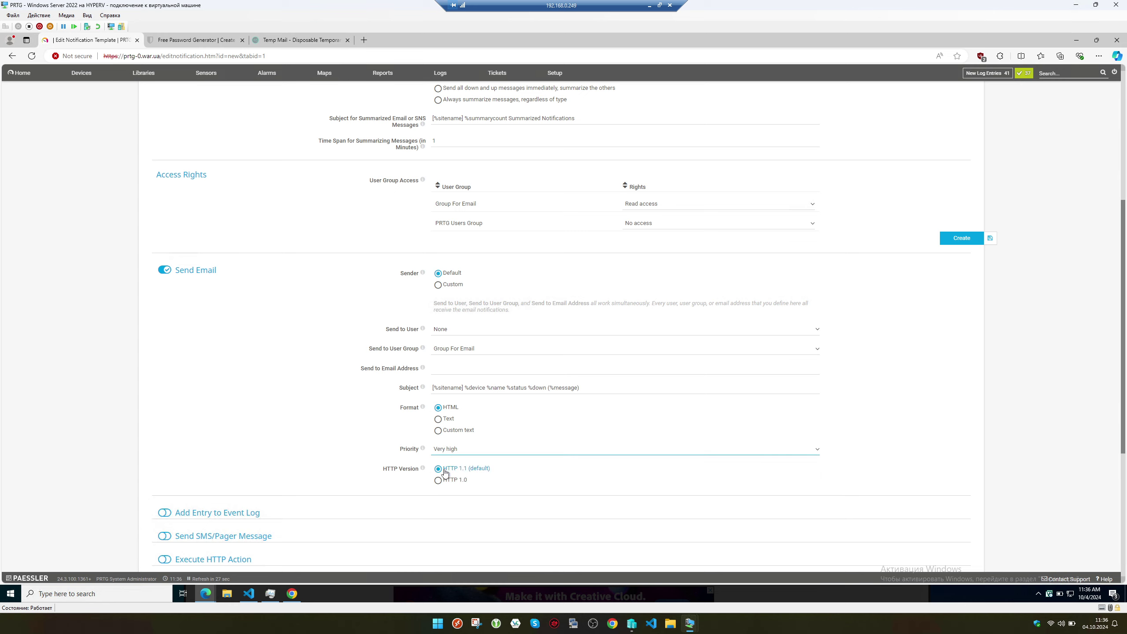
pyautogui.click(968, 240)
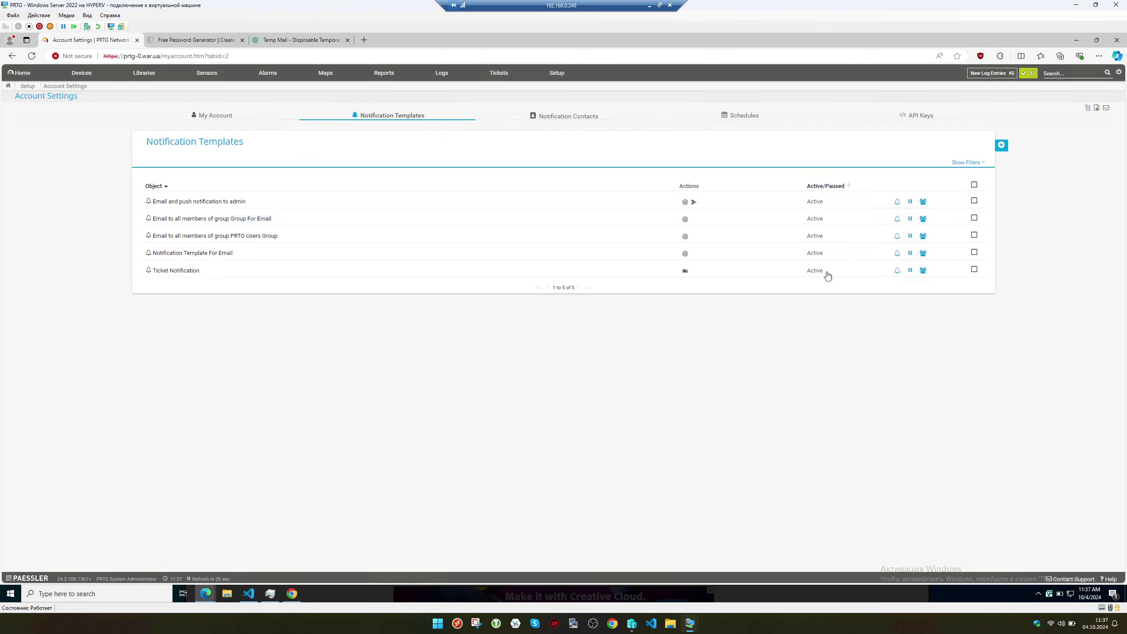
# - Test-send Notification Template For Email, see it succeed for devops, ops and sys, then switch to the password generator
pyautogui.click(898, 254)
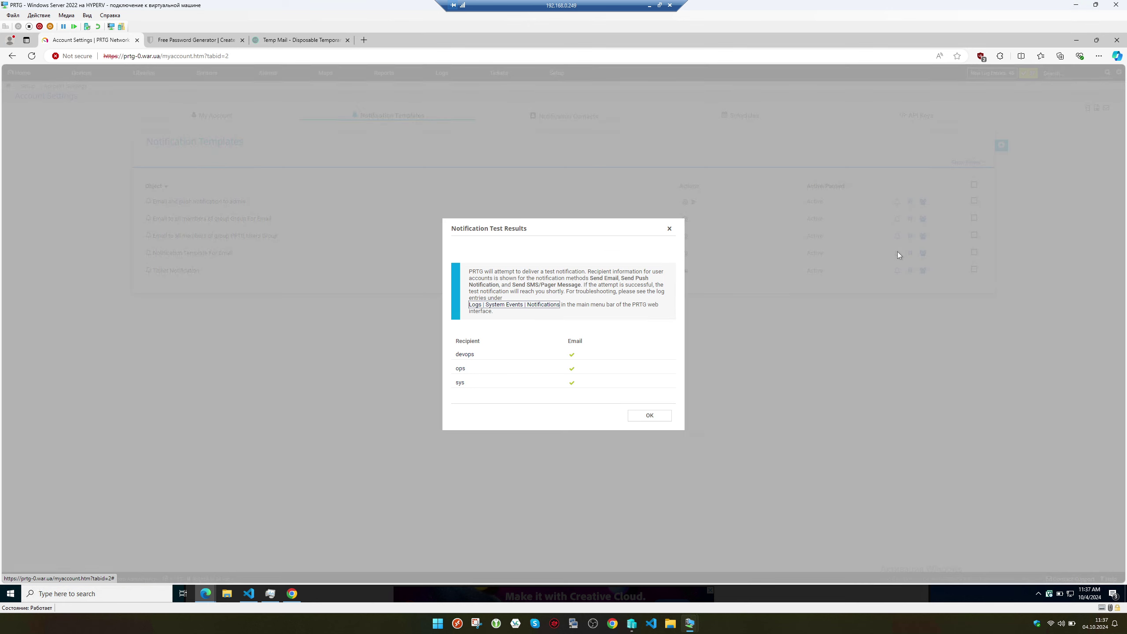
pyautogui.click(651, 417)
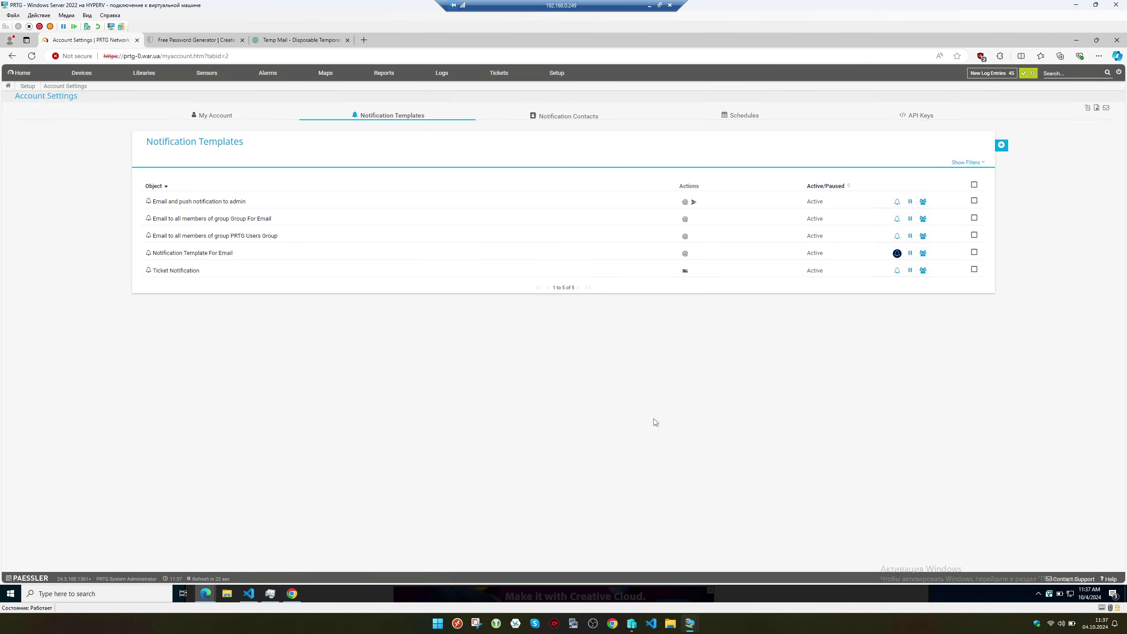
pyautogui.click(228, 42)
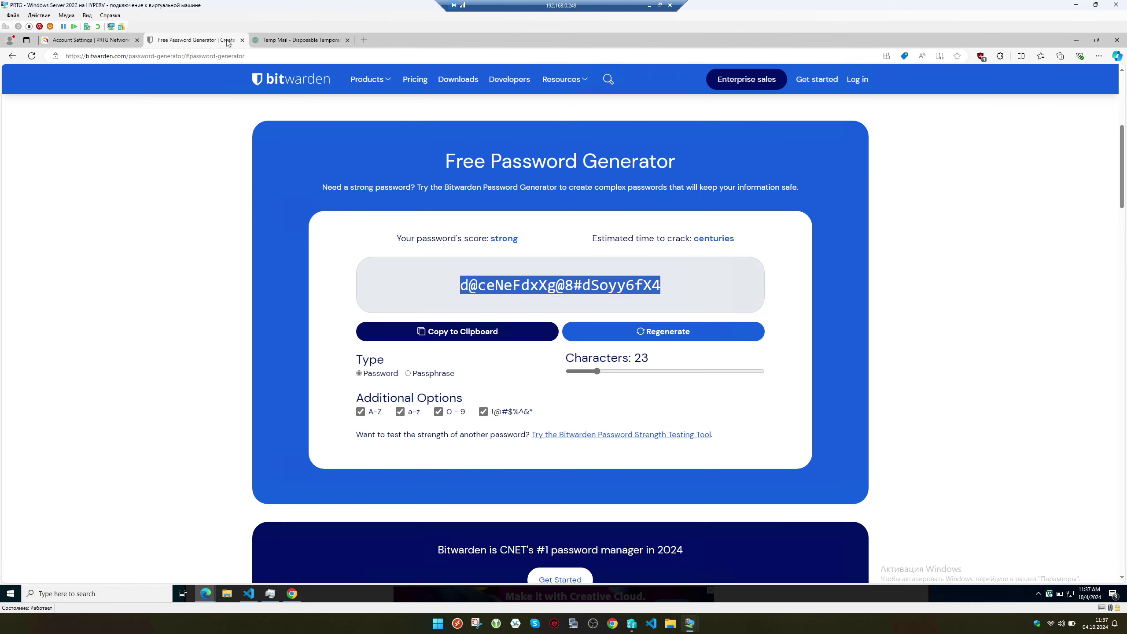
# - Bring the other browser's Temp Mail forward, reorder its taskbar icon, and go back to the inbox list
pyautogui.click(269, 41)
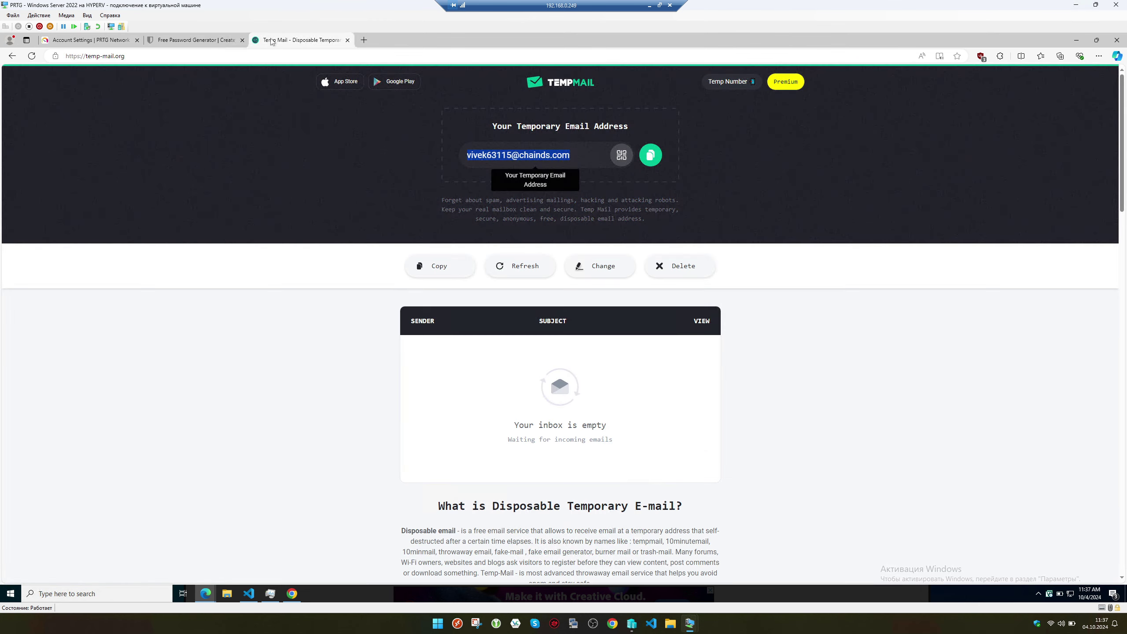
pyautogui.click(291, 593)
pyautogui.moveTo(209, 597); pyautogui.dragTo(294, 595)
pyautogui.click(428, 178)
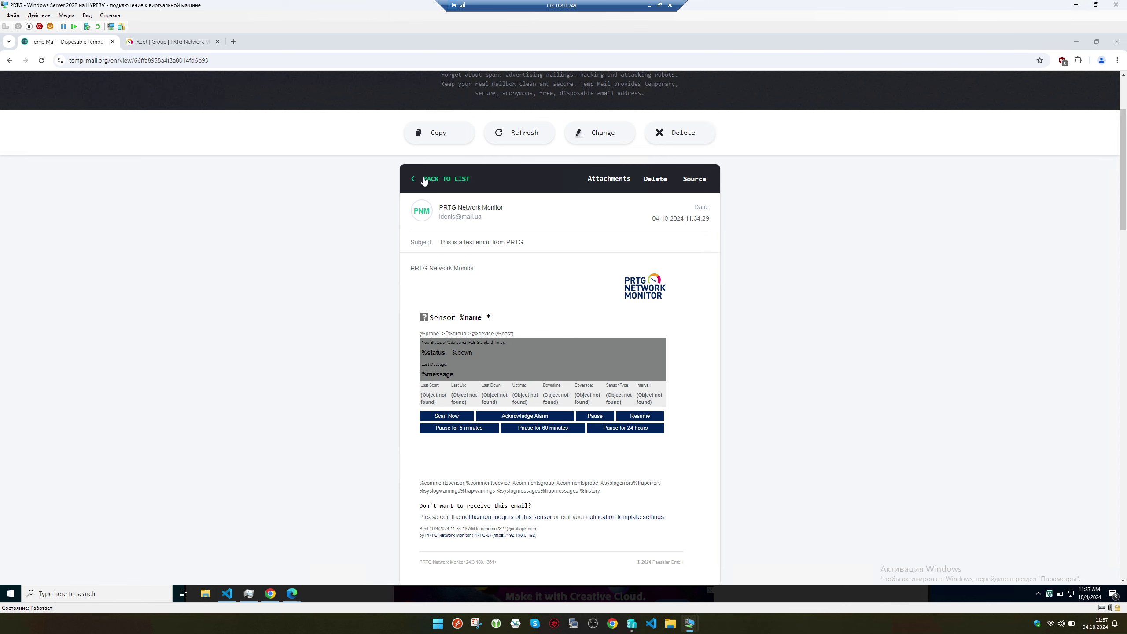
# - Open the PRTG test e-mail in both the private and the main Edge mailbox windows
pyautogui.moveTo(291, 593)
pyautogui.click(316, 557)
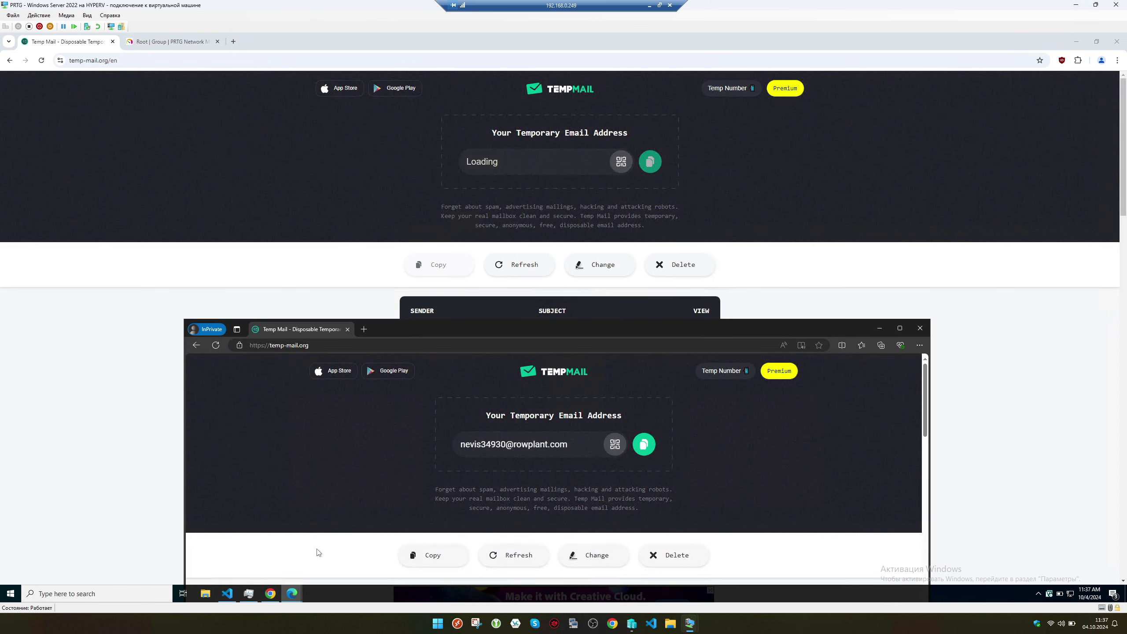
pyautogui.moveTo(463, 328); pyautogui.dragTo(445, 77)
pyautogui.click(555, 432)
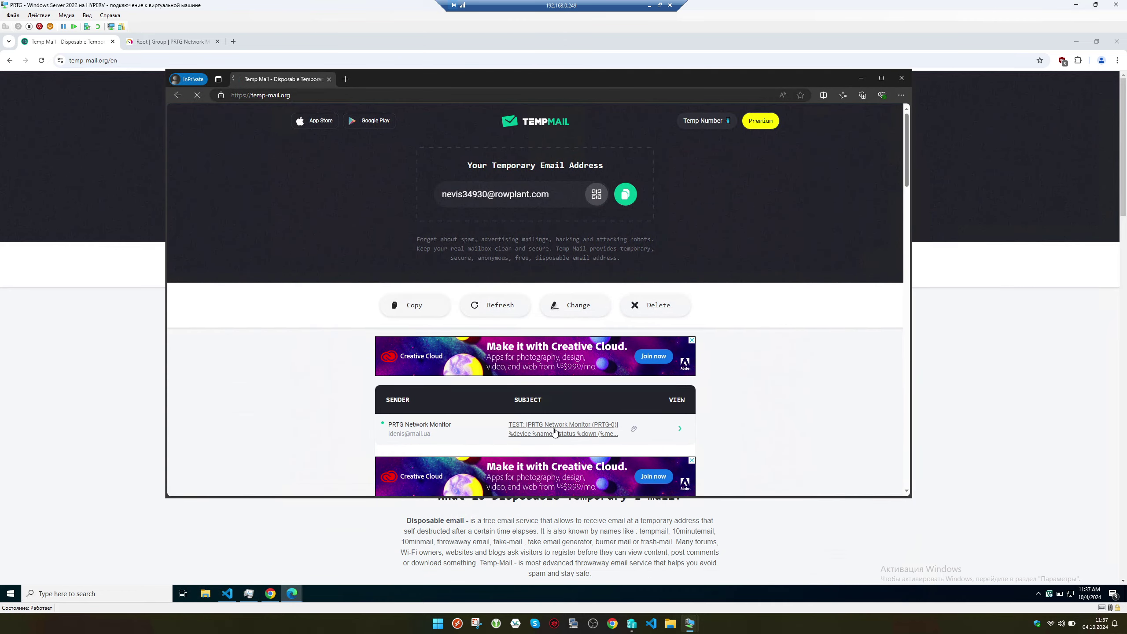
pyautogui.click(366, 542)
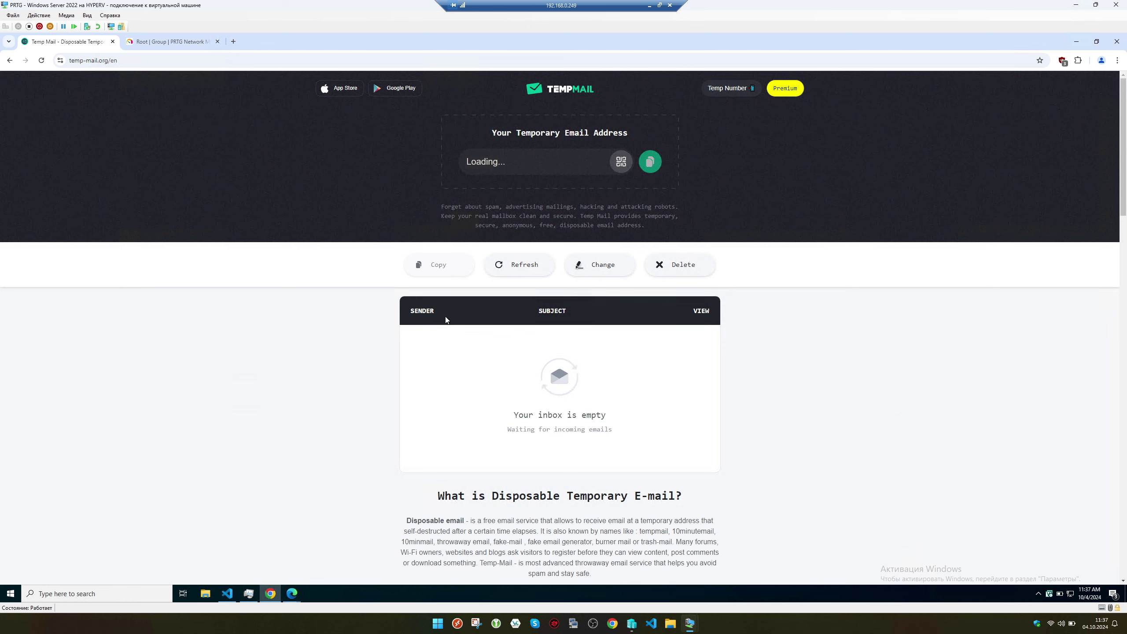
pyautogui.moveTo(292, 594)
pyautogui.click(341, 558)
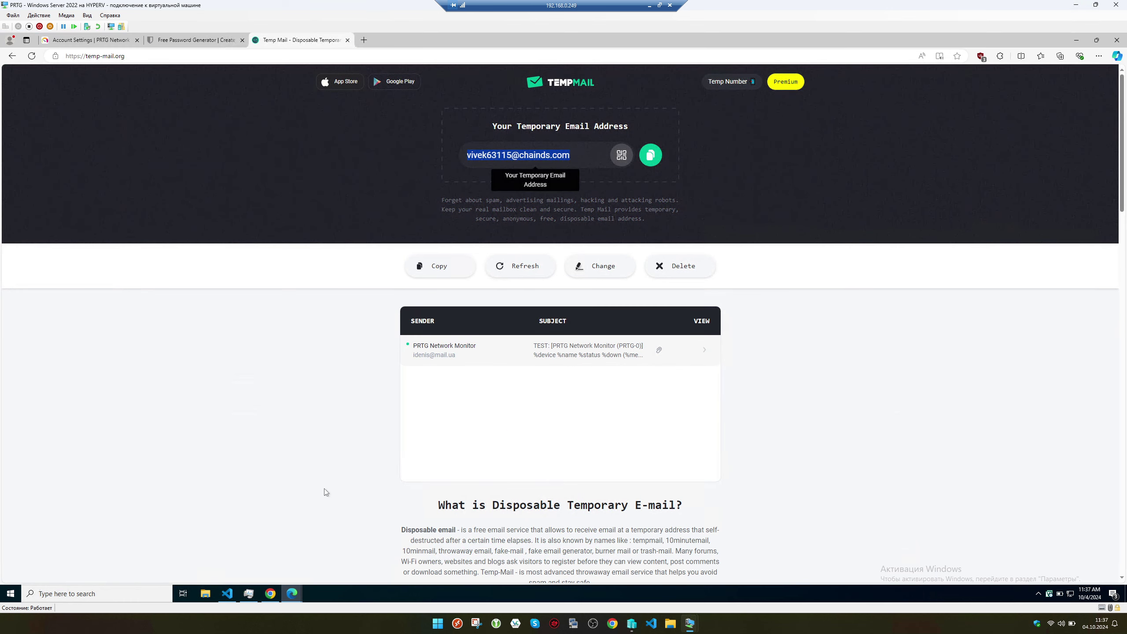
pyautogui.click(564, 353)
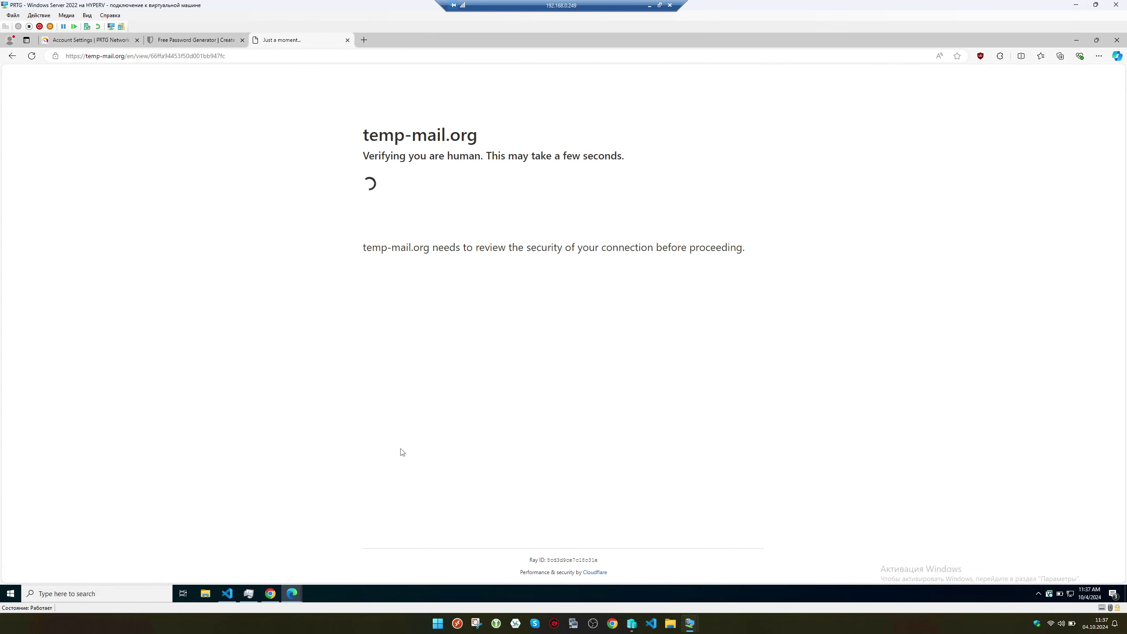
# - Read through the test e-mail in the private window, then return the main mailbox to its inbox
pyautogui.moveTo(294, 594)
pyautogui.click(340, 551)
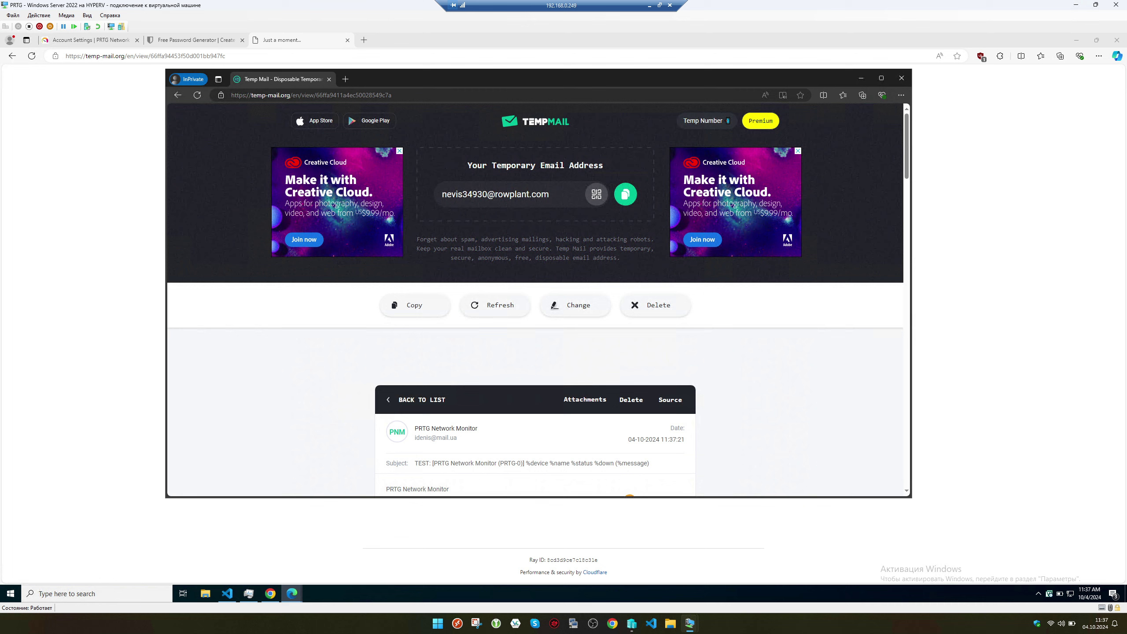
pyautogui.scroll(-1, 461, 420)
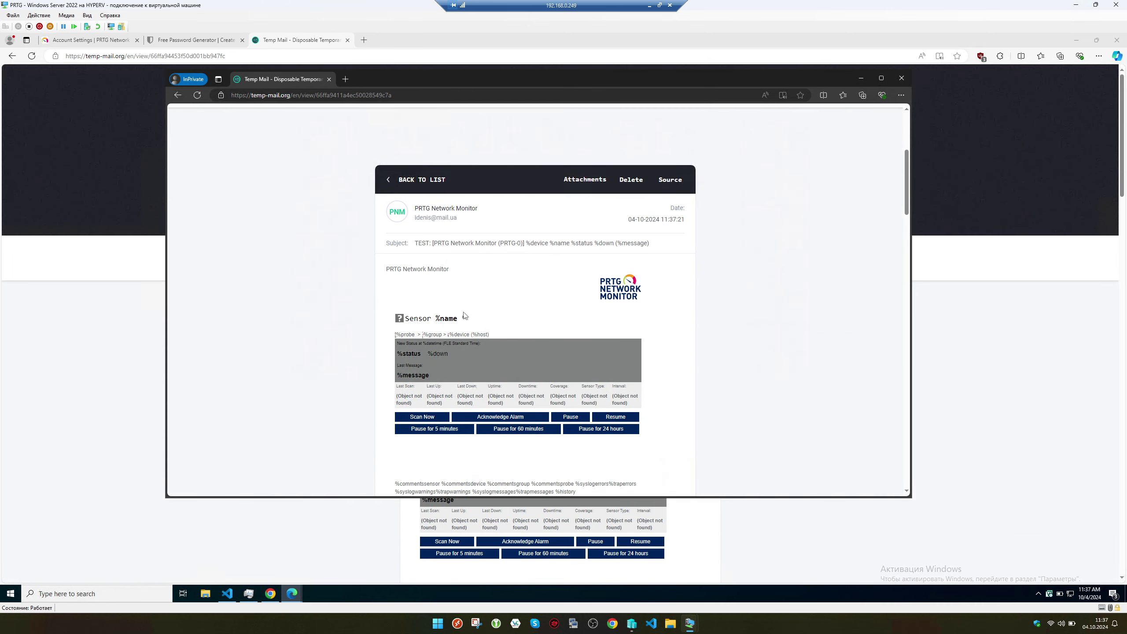
pyautogui.scroll(-3, 491, 348)
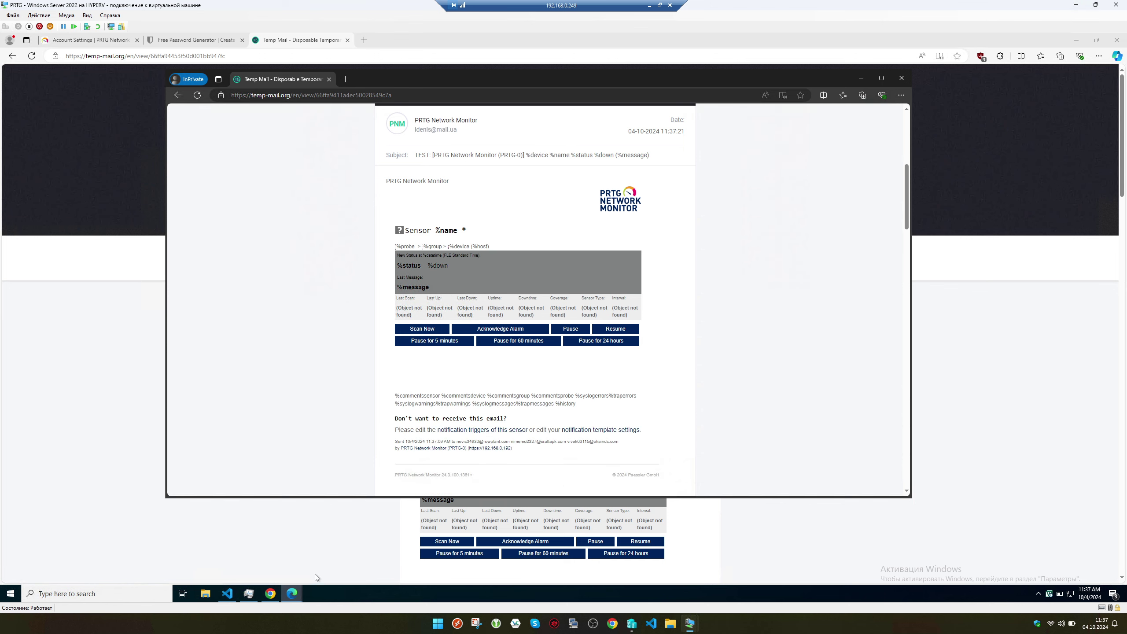
pyautogui.moveTo(292, 594)
pyautogui.click(280, 568)
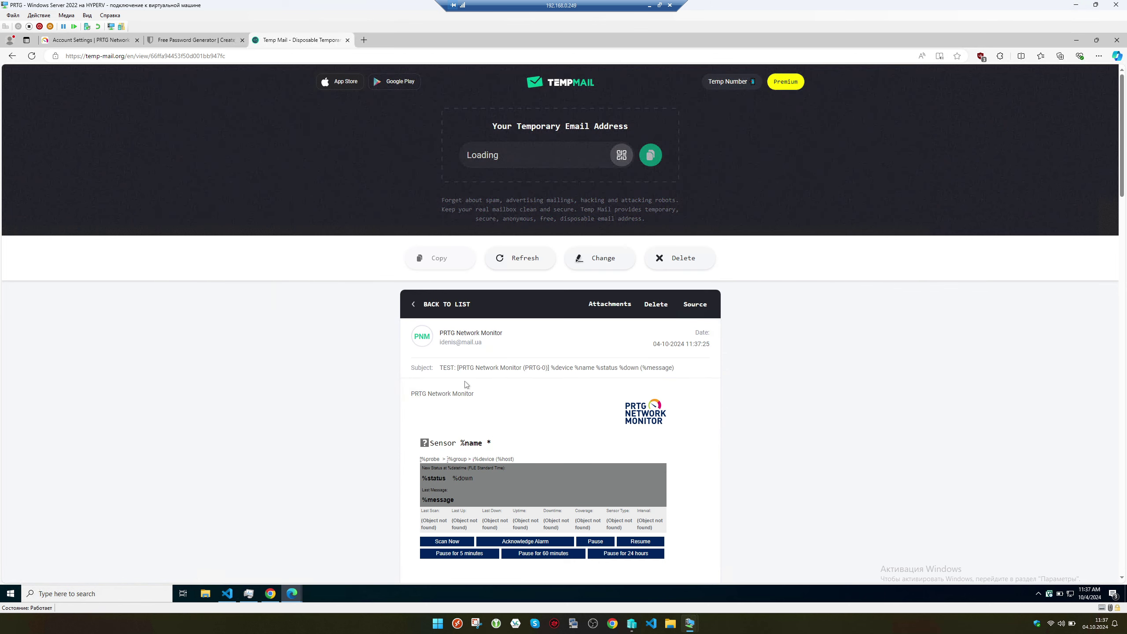
pyautogui.click(444, 306)
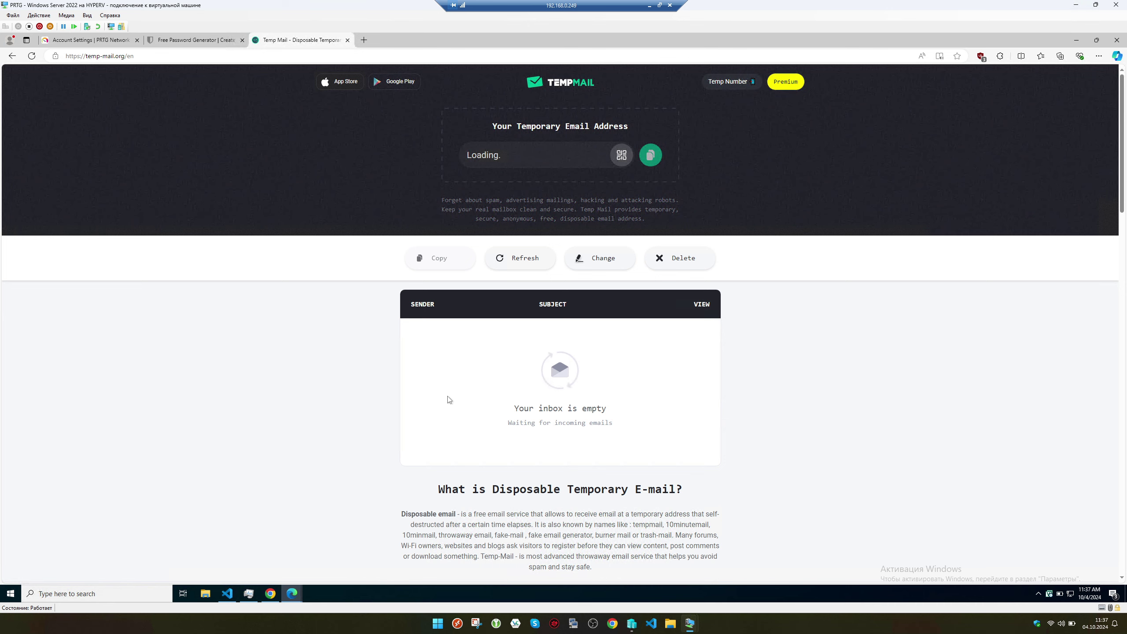
# - Open the first of two PRTG test e-mails, then return the private window to its inbox
pyautogui.click(270, 594)
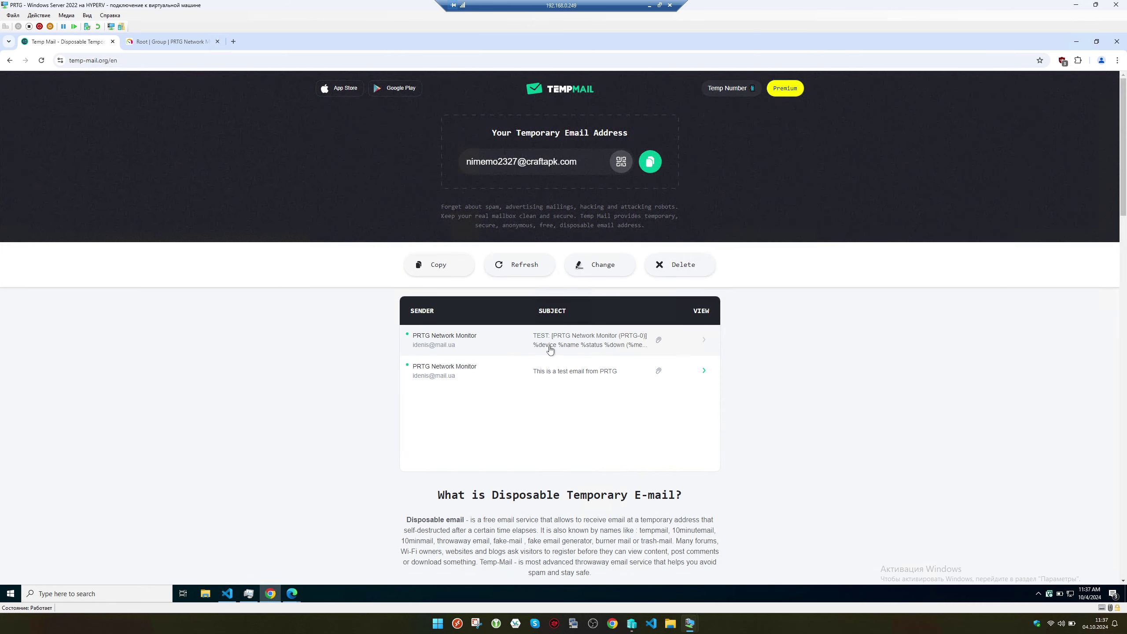
pyautogui.click(561, 346)
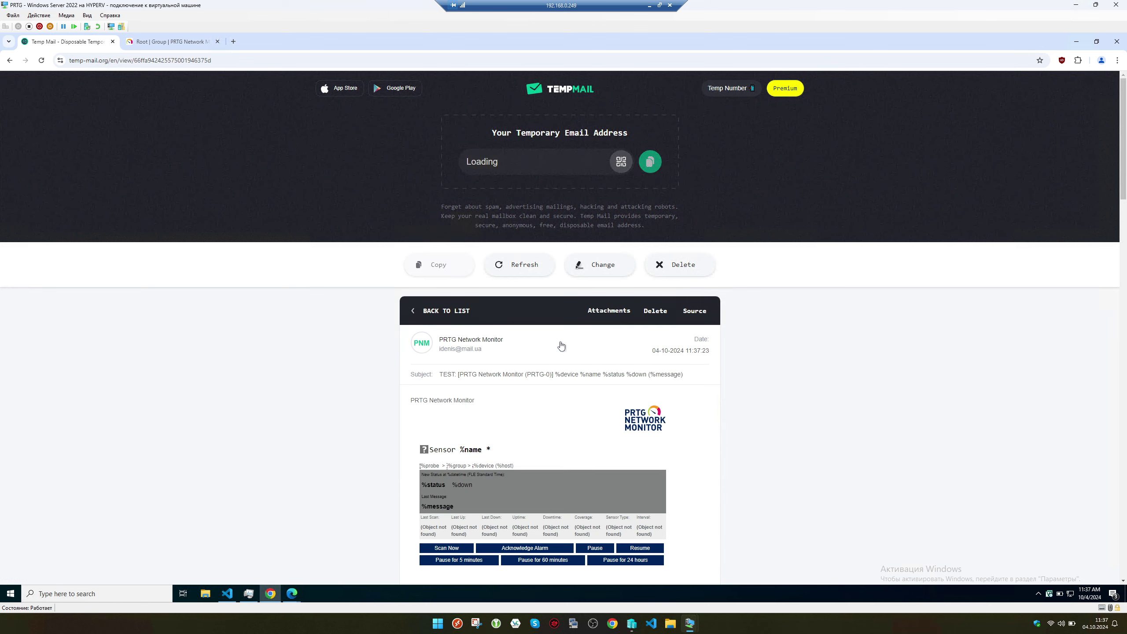
pyautogui.scroll(-3, 545, 351)
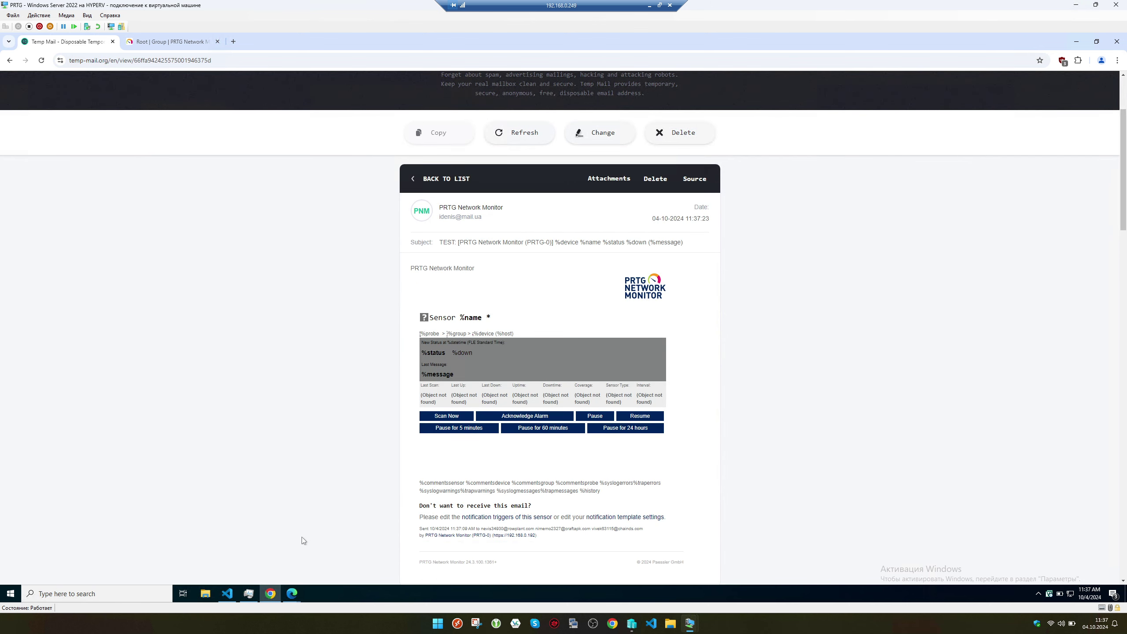
pyautogui.click(338, 543)
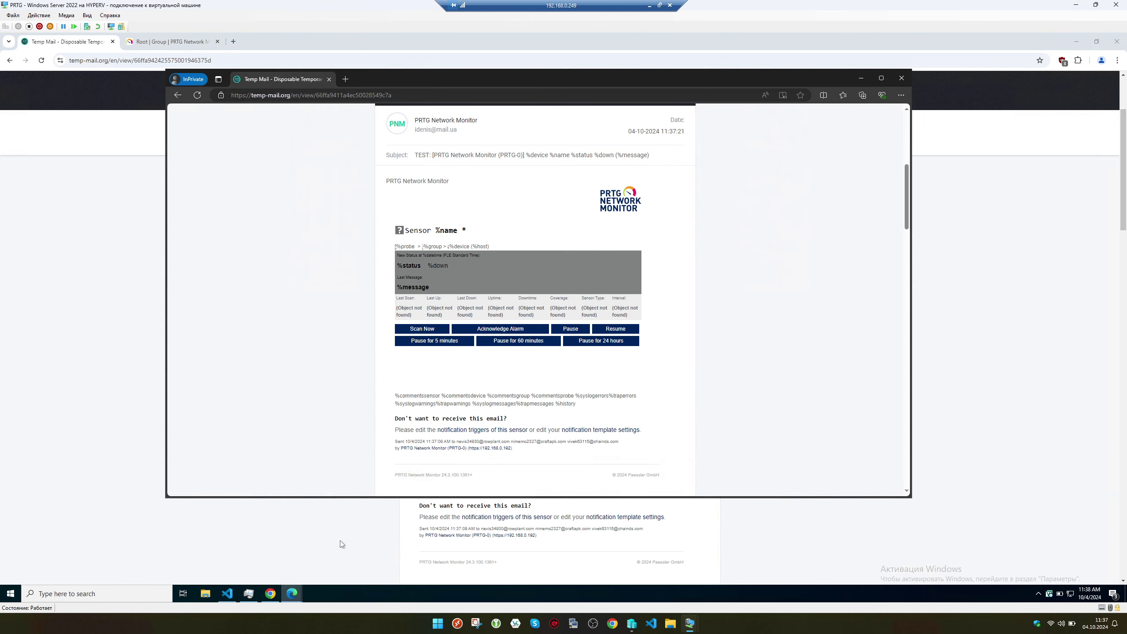
pyautogui.scroll(3, 486, 252)
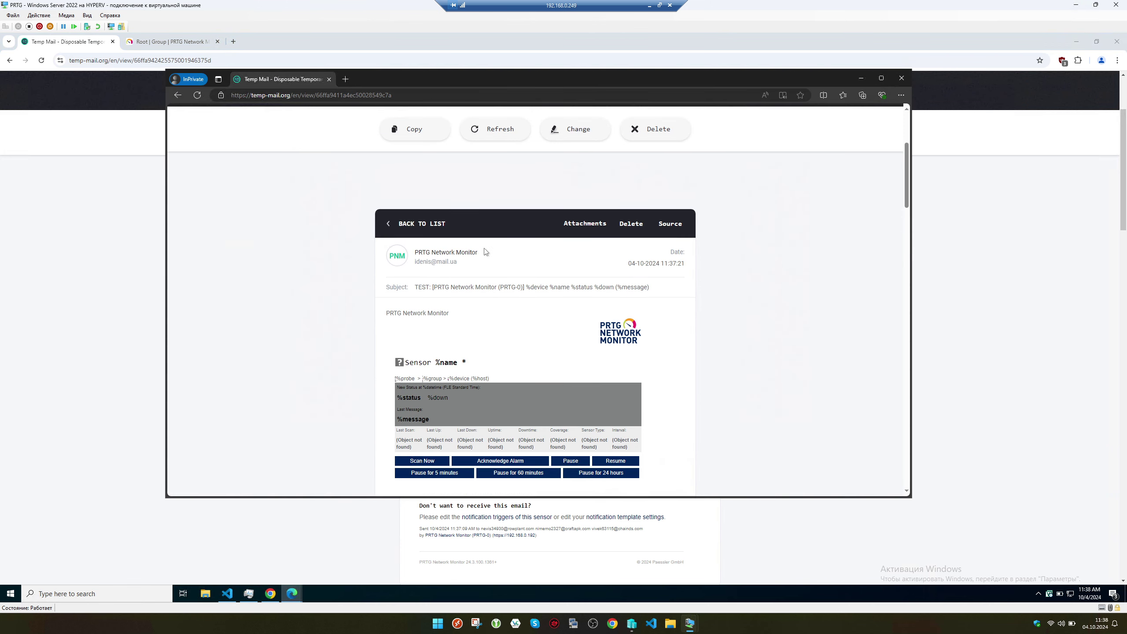
pyautogui.scroll(-2, 486, 252)
pyautogui.scroll(1, 490, 250)
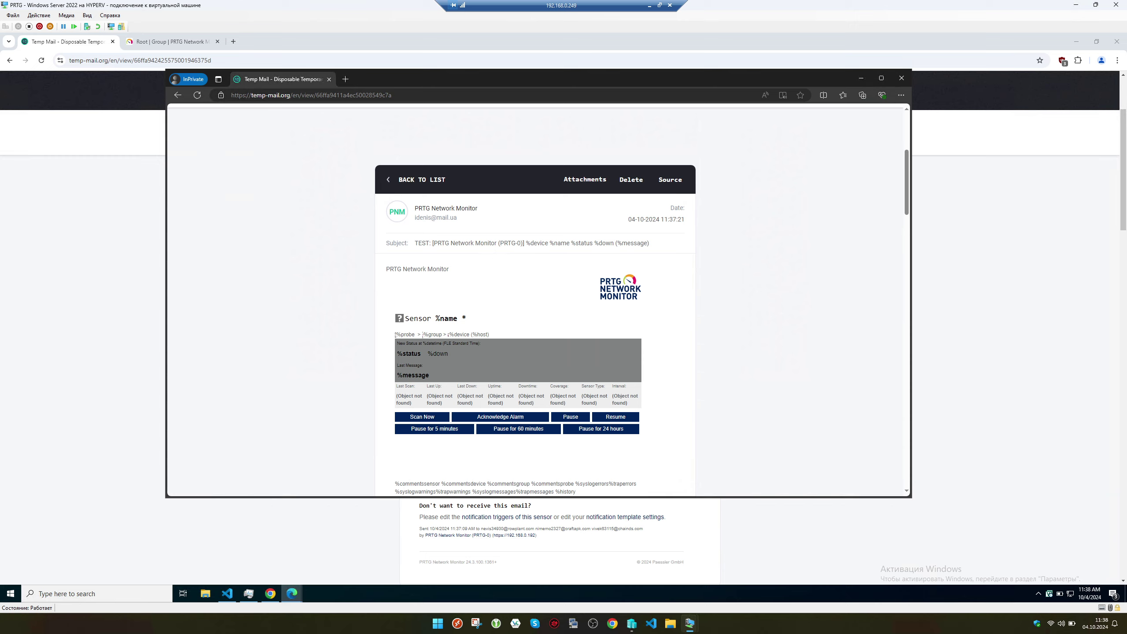
pyautogui.click(408, 180)
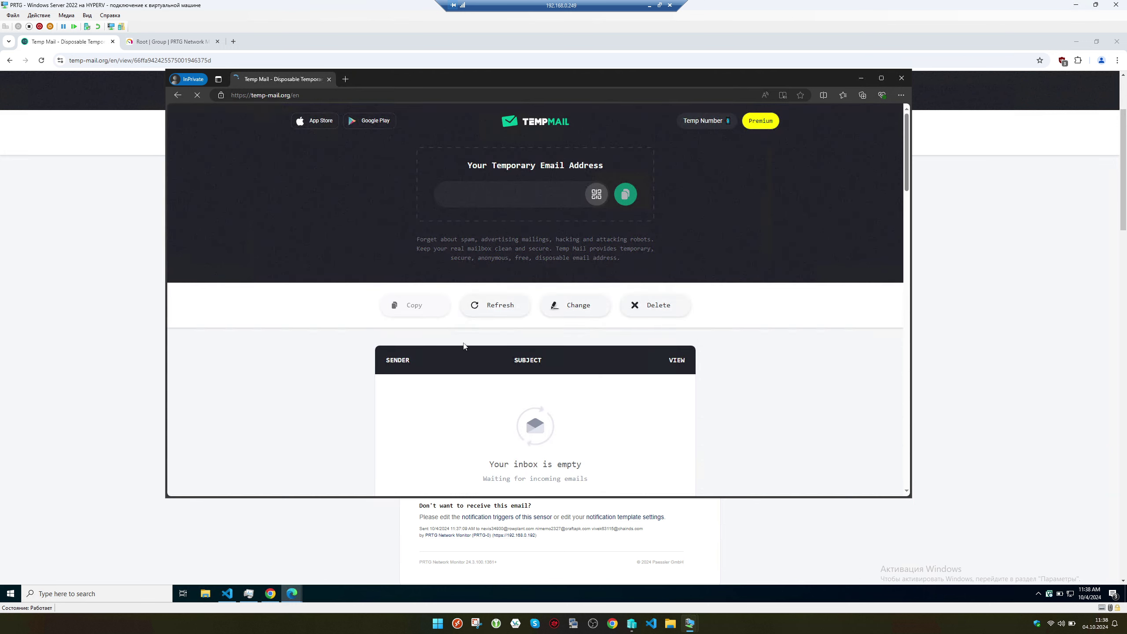
pyautogui.scroll(-3, 465, 347)
# - Open the PRTG test e-mail once more, go back to the inbox list, and return to PRTG
pyautogui.click(292, 593)
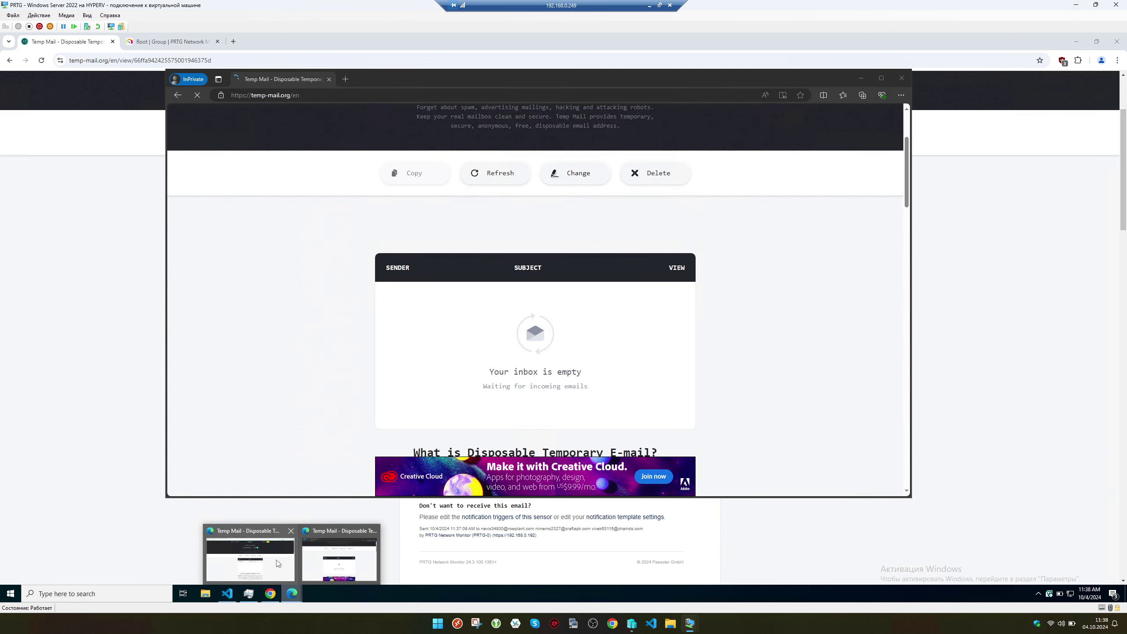
pyautogui.click(333, 544)
pyautogui.click(555, 338)
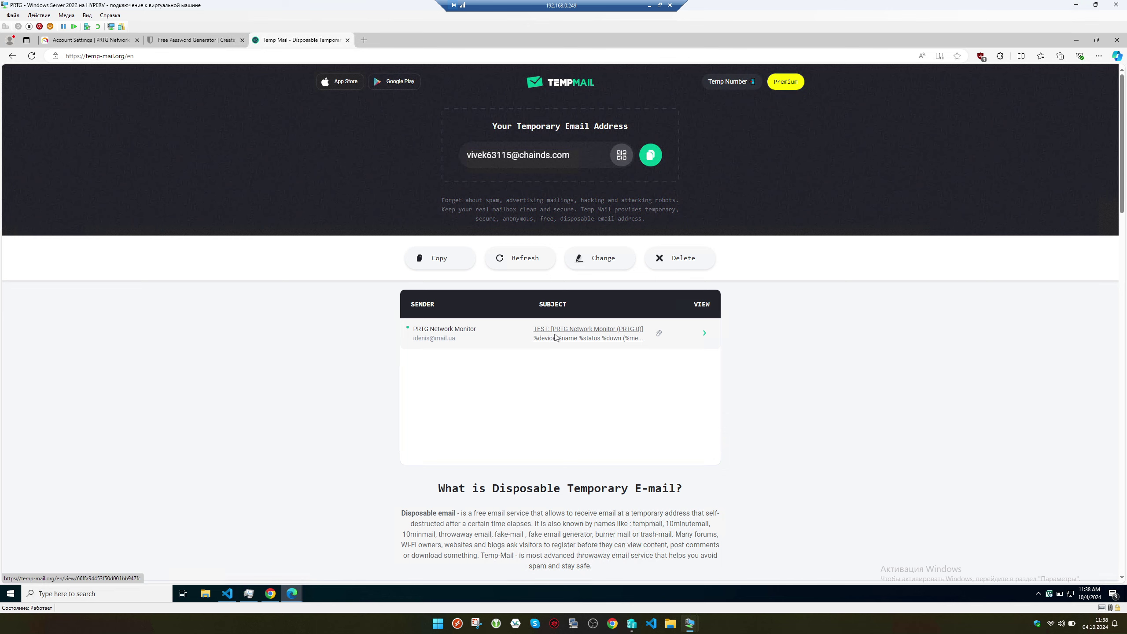
pyautogui.click(275, 598)
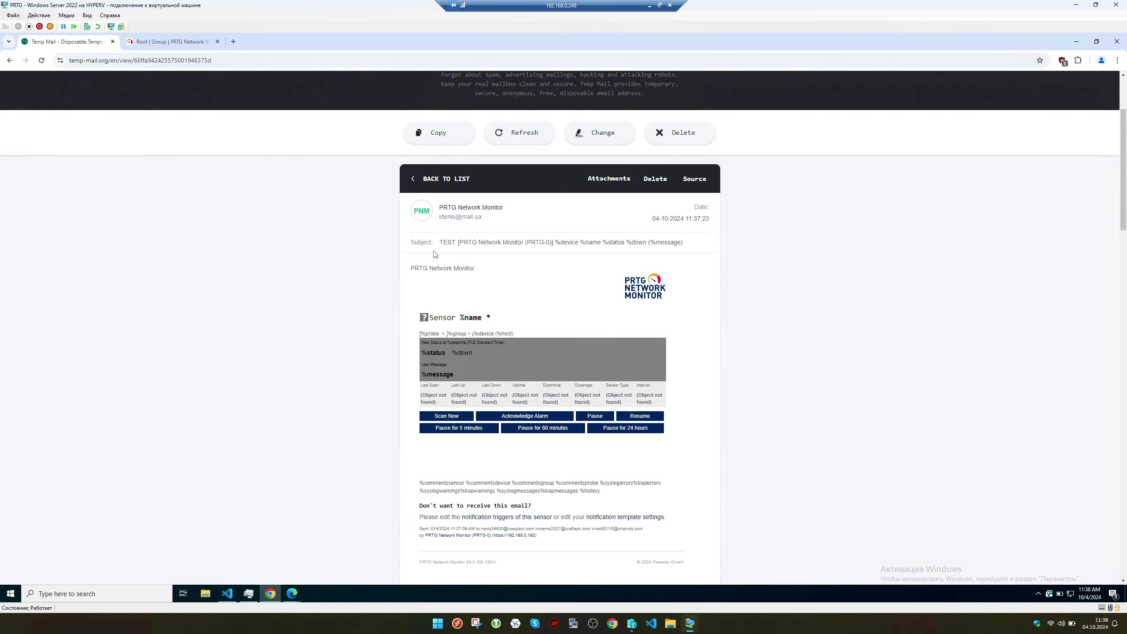
pyautogui.click(451, 190)
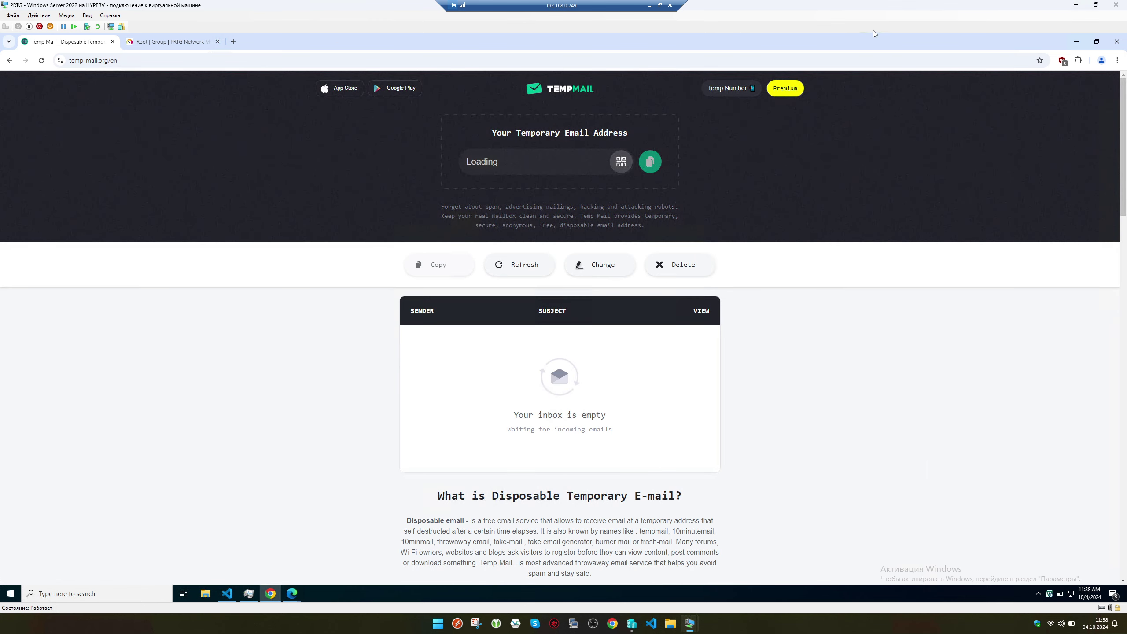
pyautogui.click(146, 42)
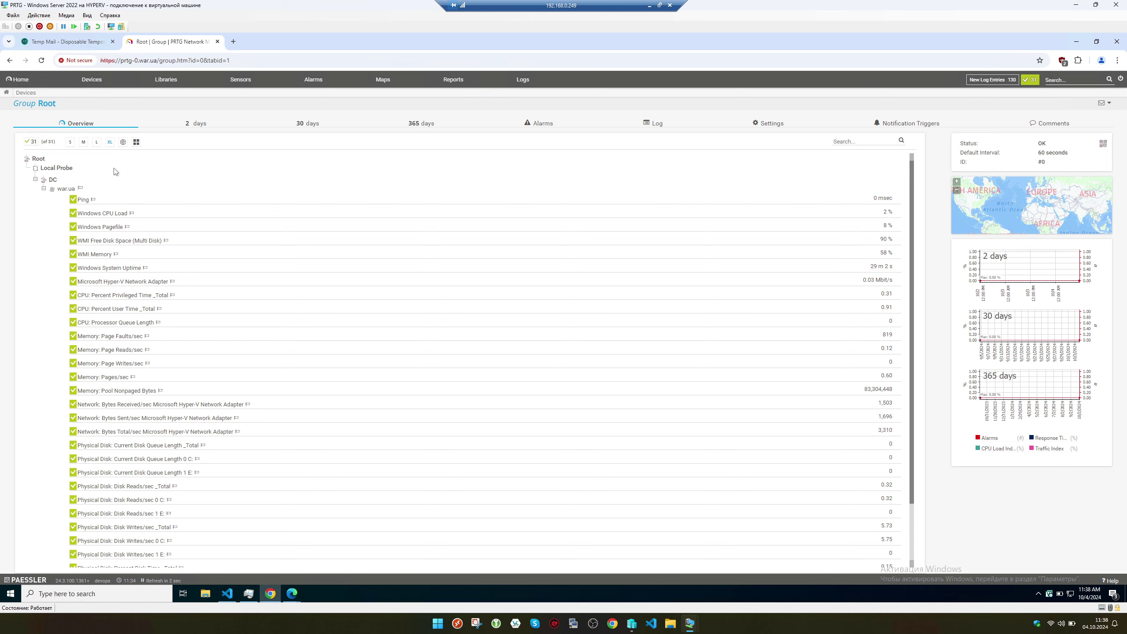
# - Show sensors as large tiles, close the password generator tab, and return to PRTG's device tree
pyautogui.scroll(2, 117, 198)
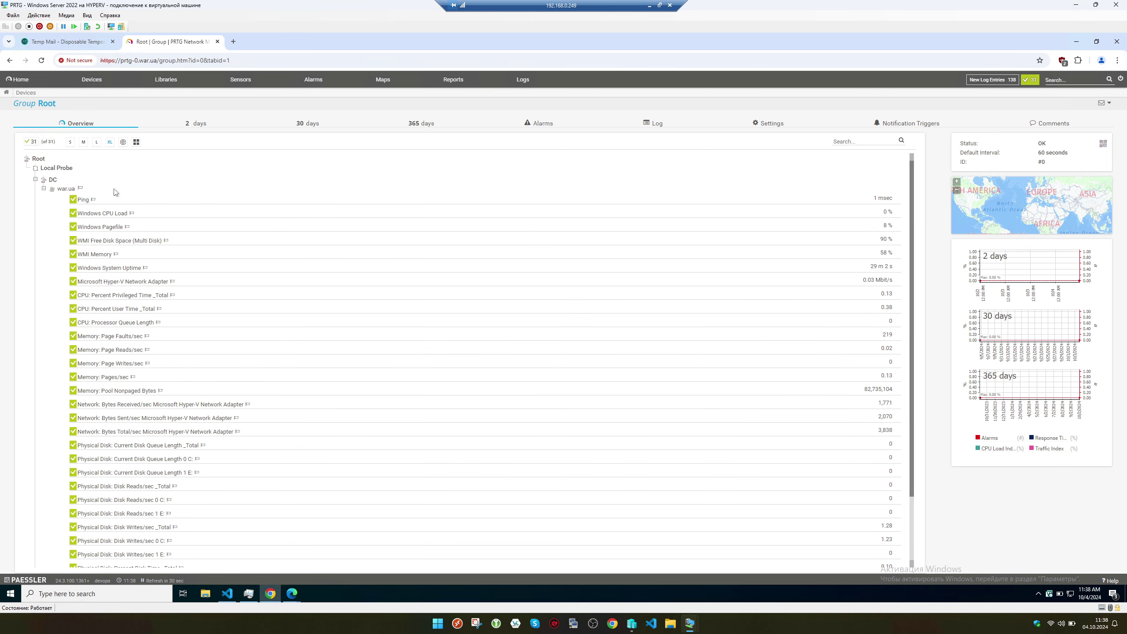
pyautogui.click(97, 143)
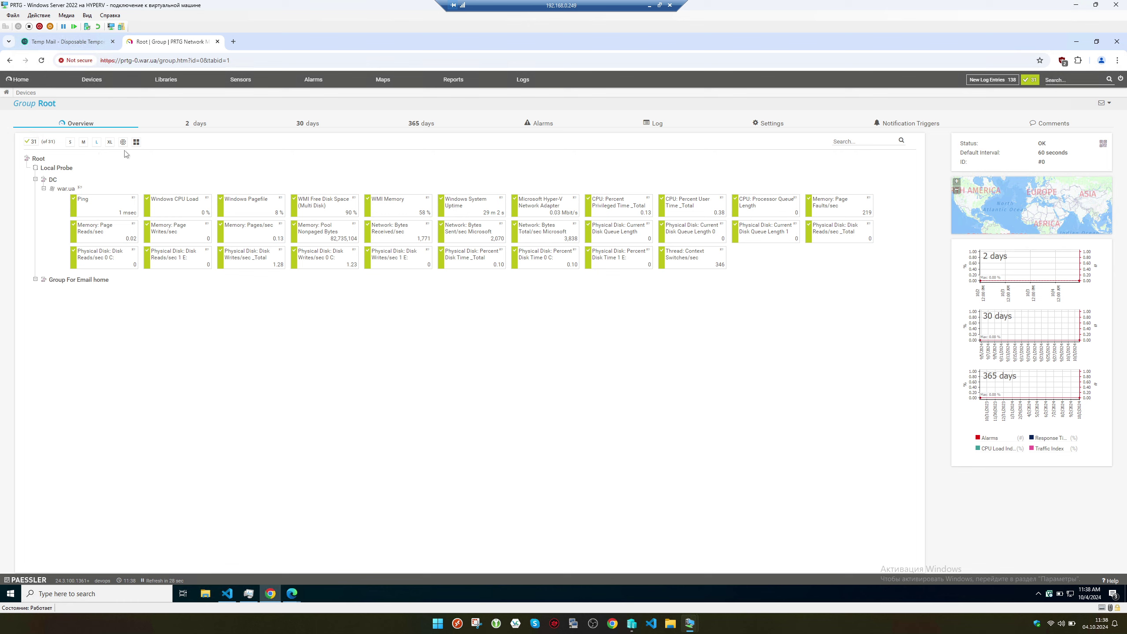
pyautogui.click(45, 40)
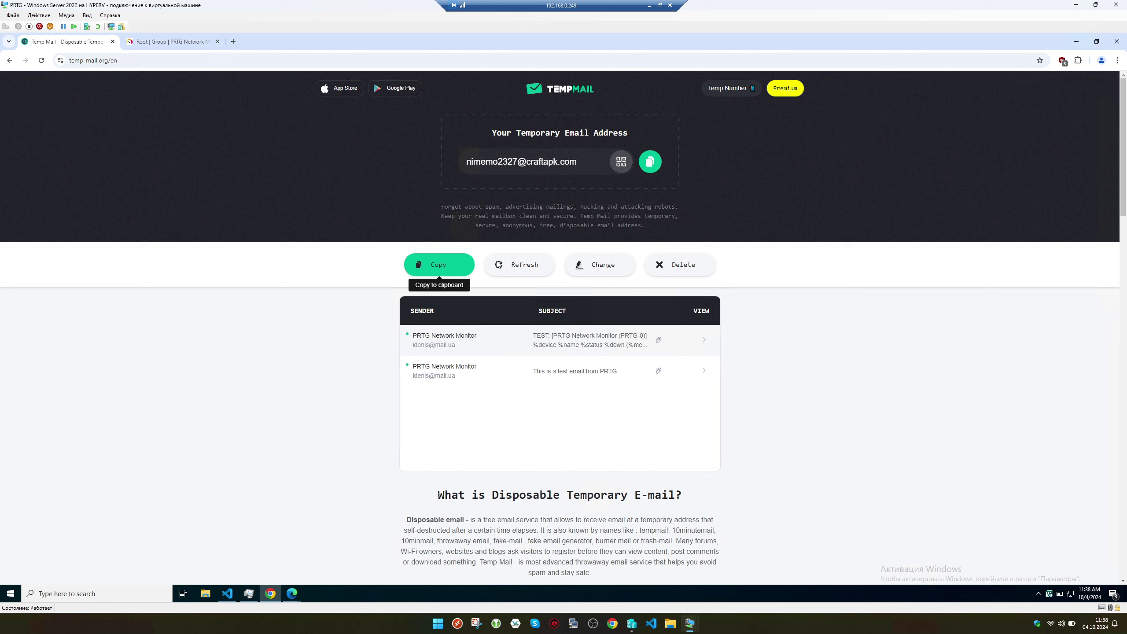
pyautogui.click(1076, 42)
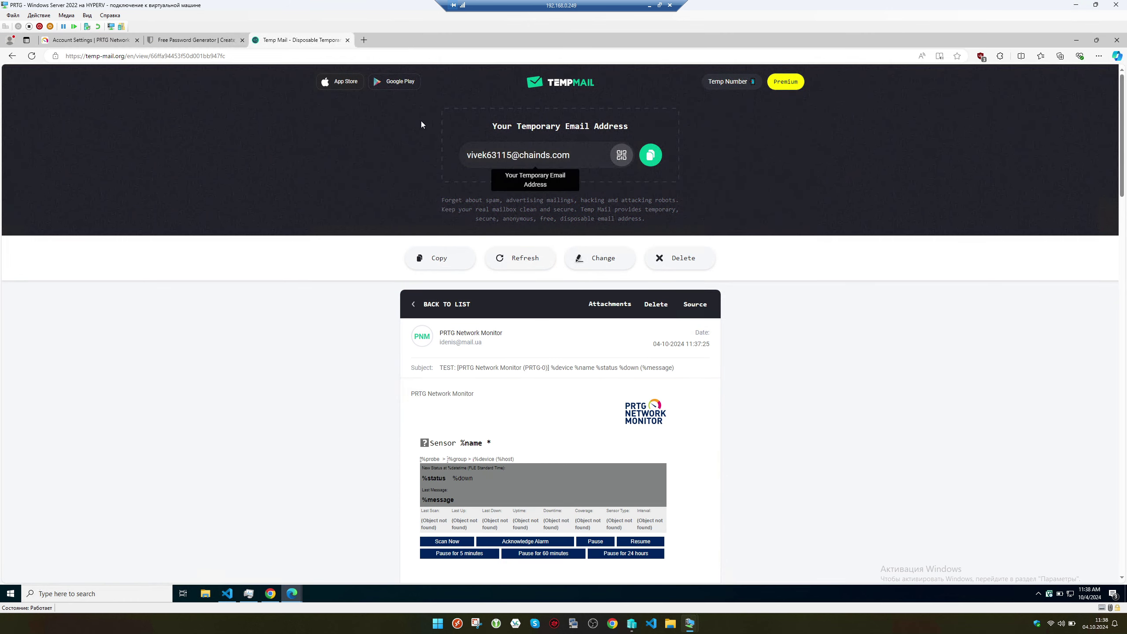
pyautogui.click(172, 41)
pyautogui.click(102, 41)
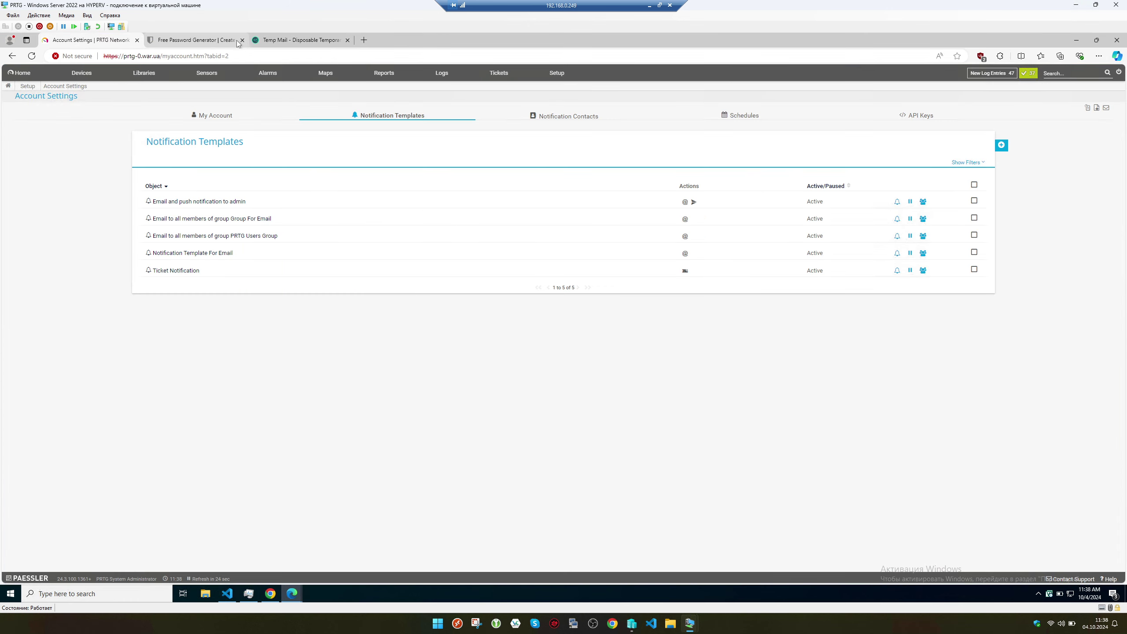
pyautogui.click(237, 41)
pyautogui.click(242, 41)
pyautogui.click(113, 40)
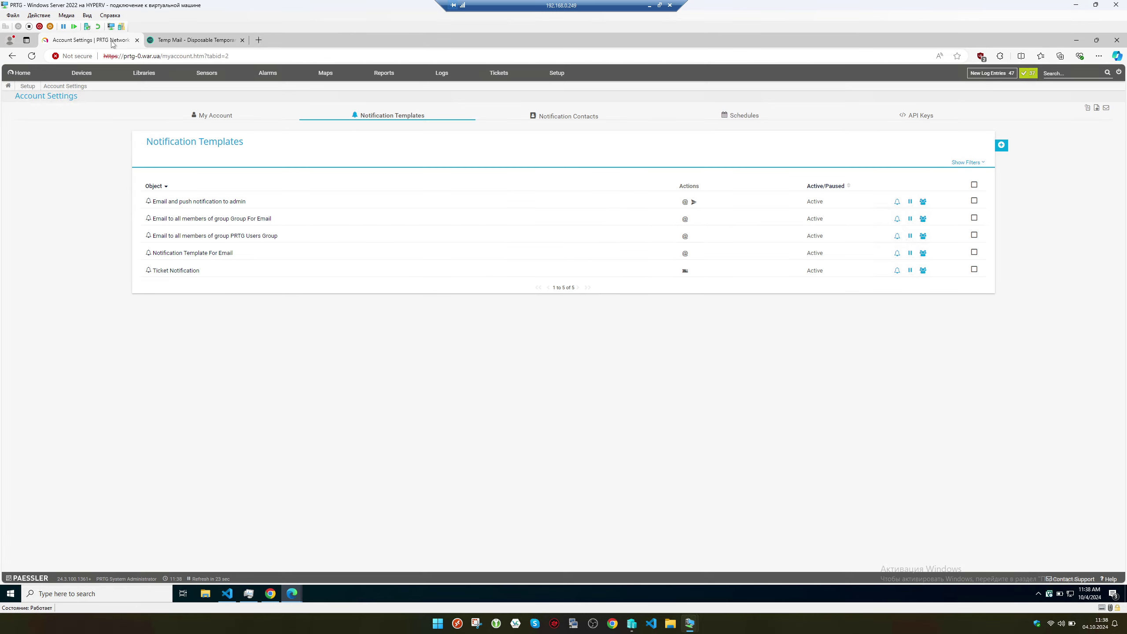
pyautogui.click(78, 76)
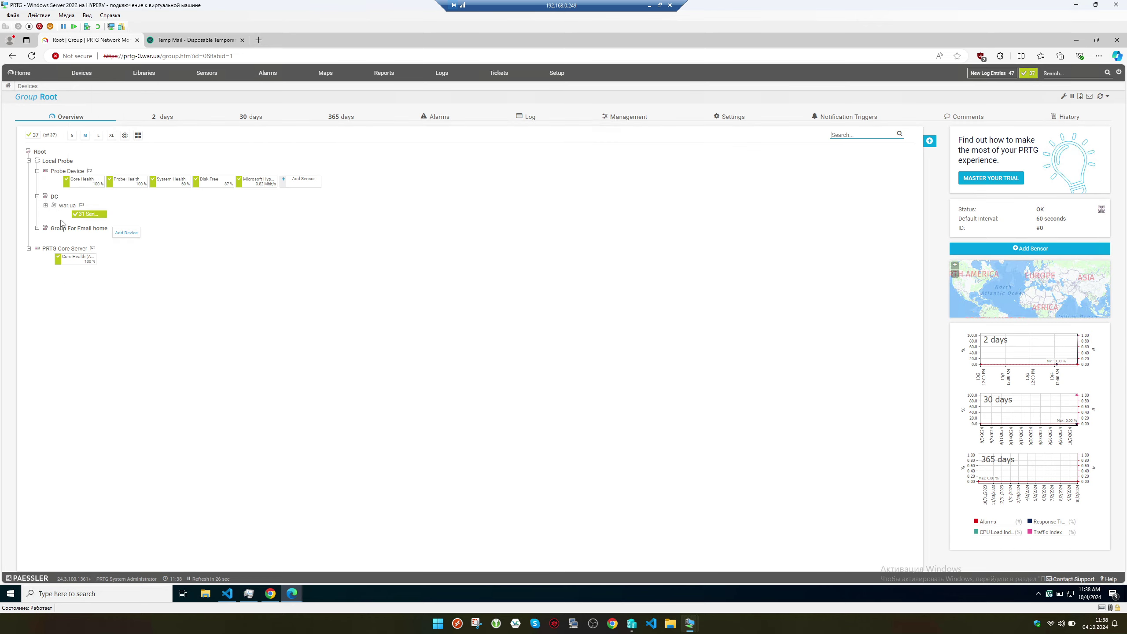
# - Delete the 'Group For Email home' group and open the DC group's page
pyautogui.rightClick(88, 234)
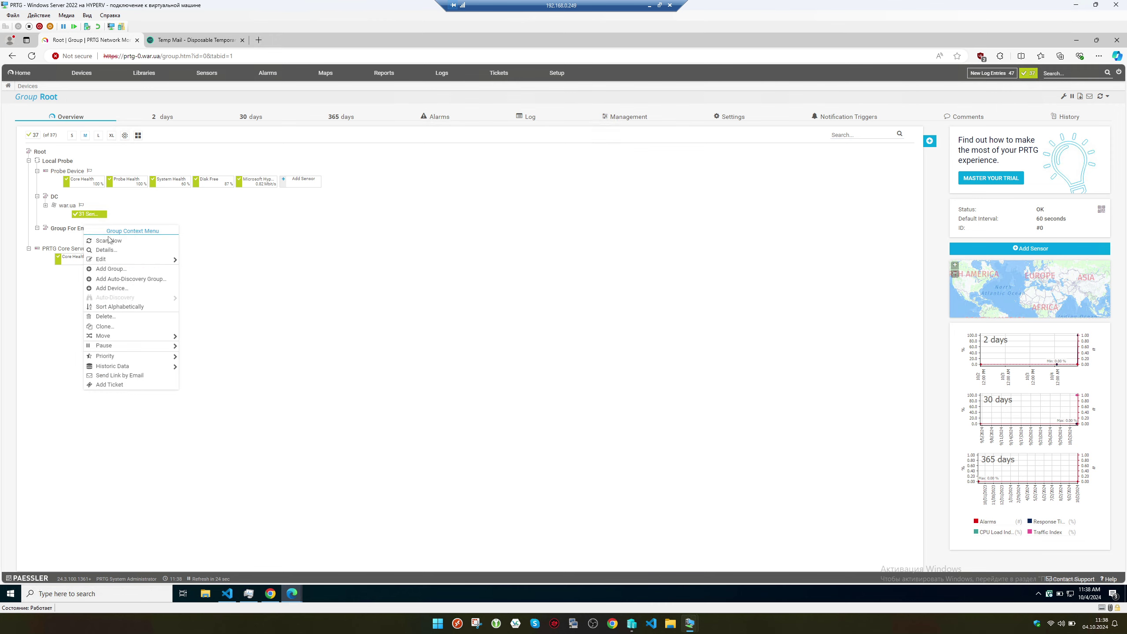
pyautogui.click(106, 317)
pyautogui.click(714, 397)
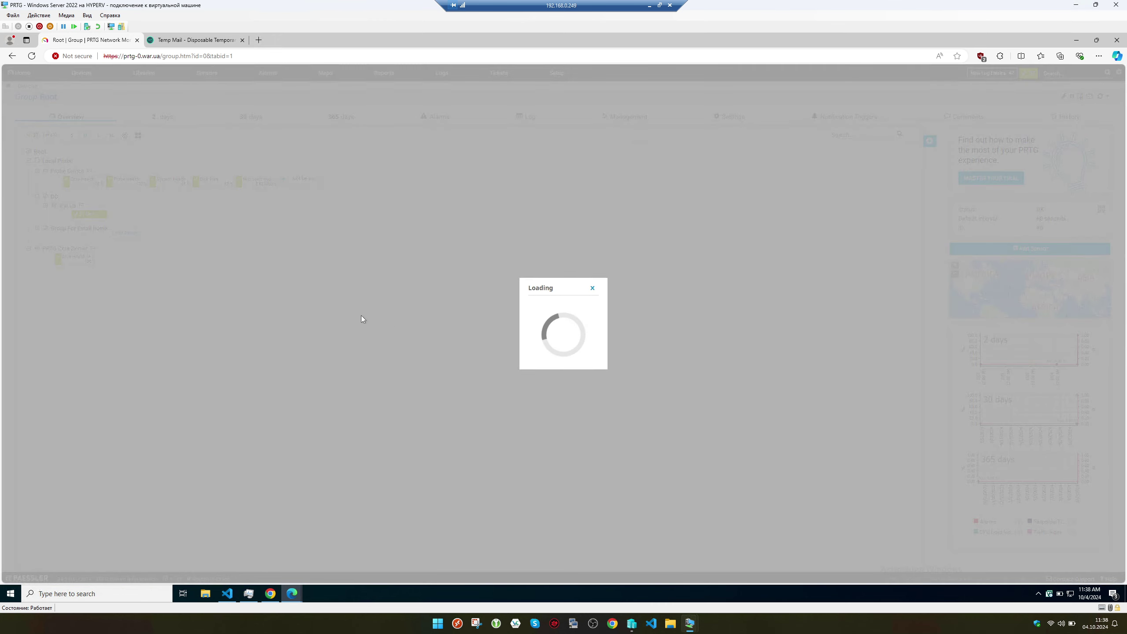
pyautogui.rightClick(52, 201)
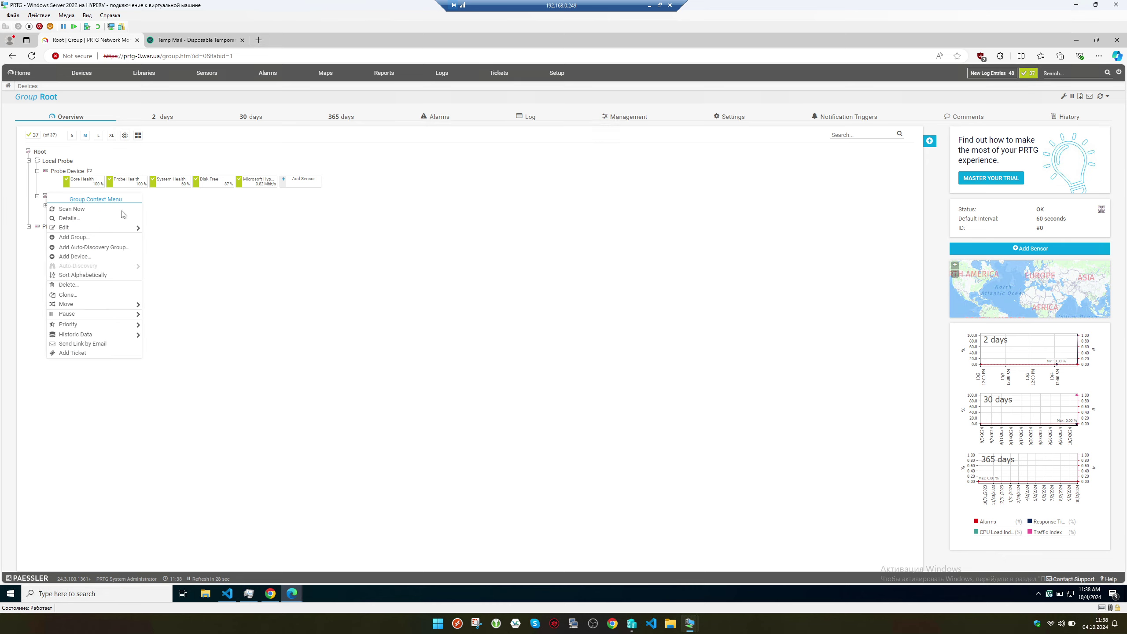
pyautogui.click(189, 222)
pyautogui.click(53, 197)
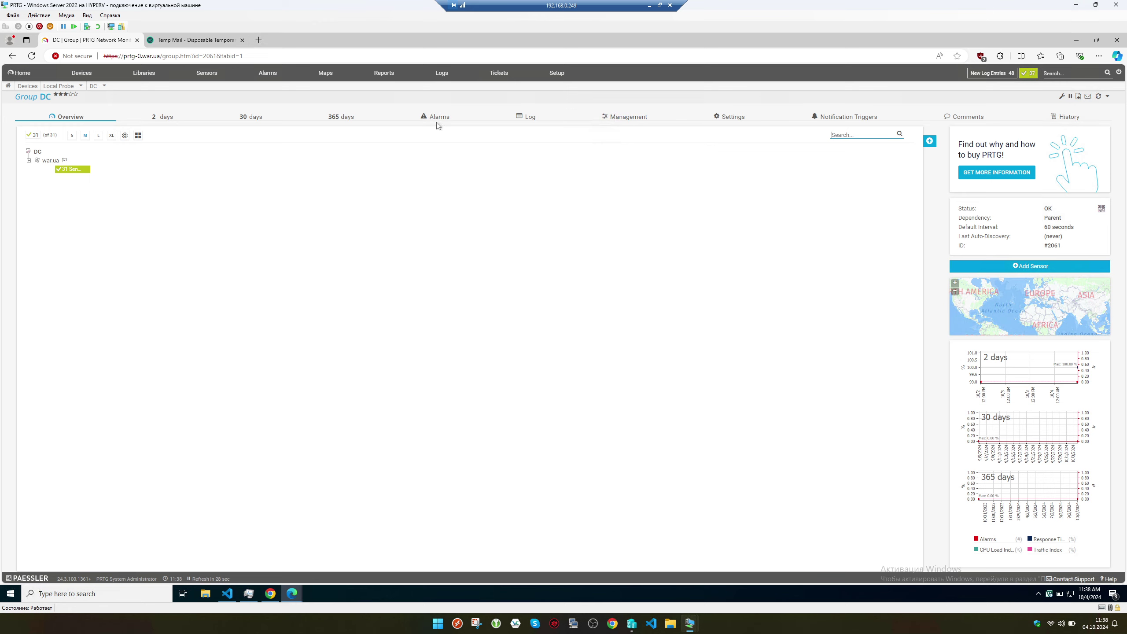
# - On DC's Notification Triggers tab, select 'Only use the notification triggers defined above'
pyautogui.click(833, 118)
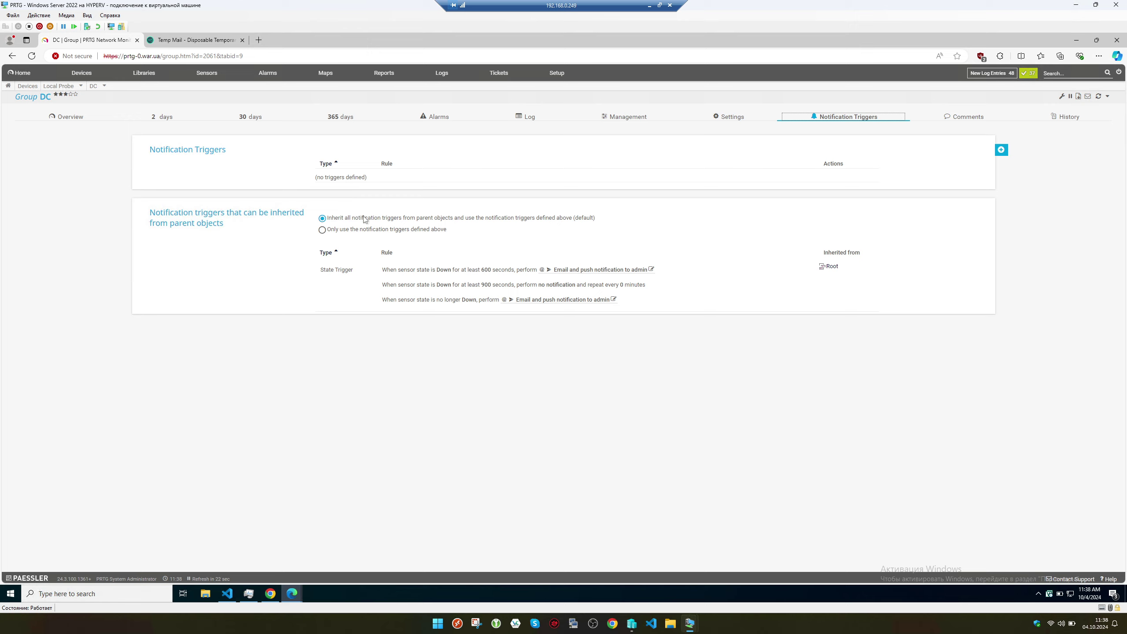
pyautogui.moveTo(480, 270)
pyautogui.moveTo(391, 239)
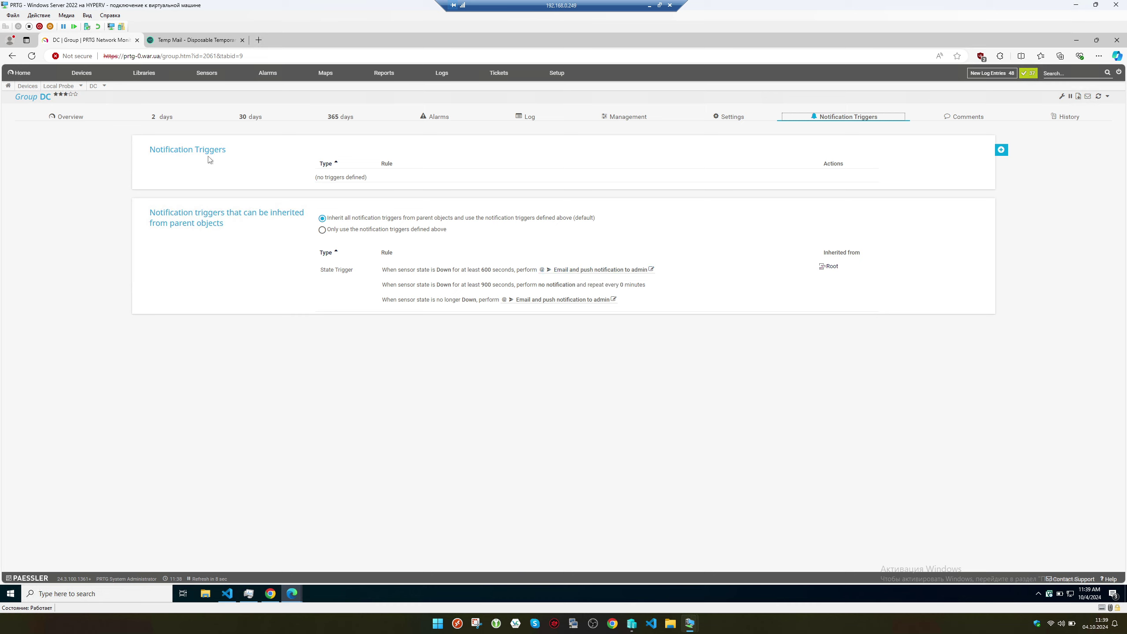
pyautogui.click(66, 89)
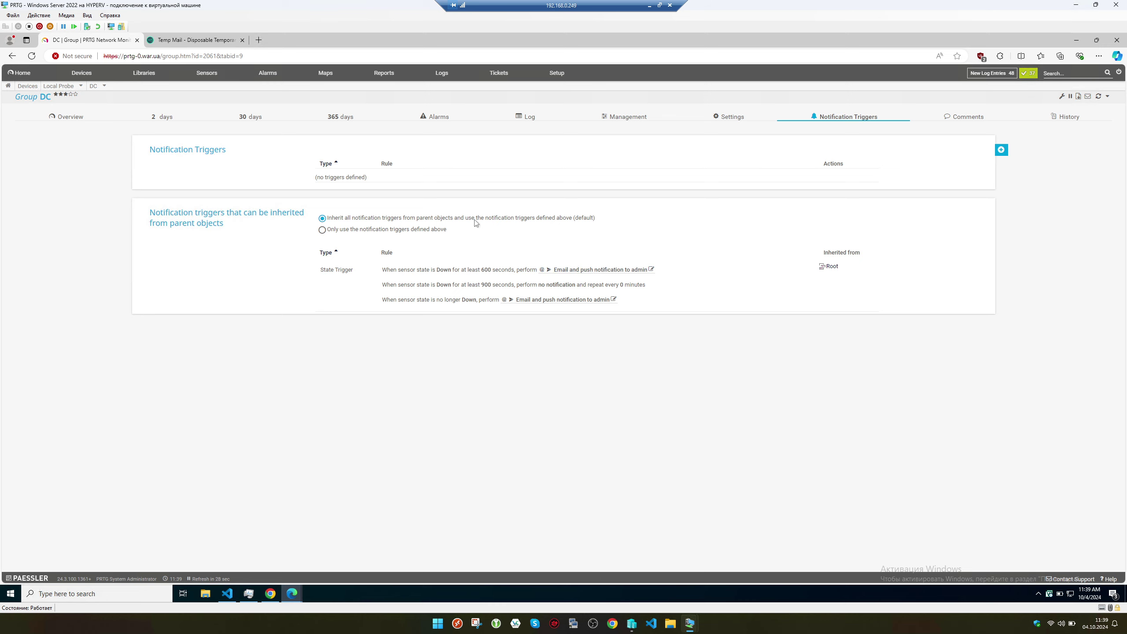
pyautogui.click(82, 73)
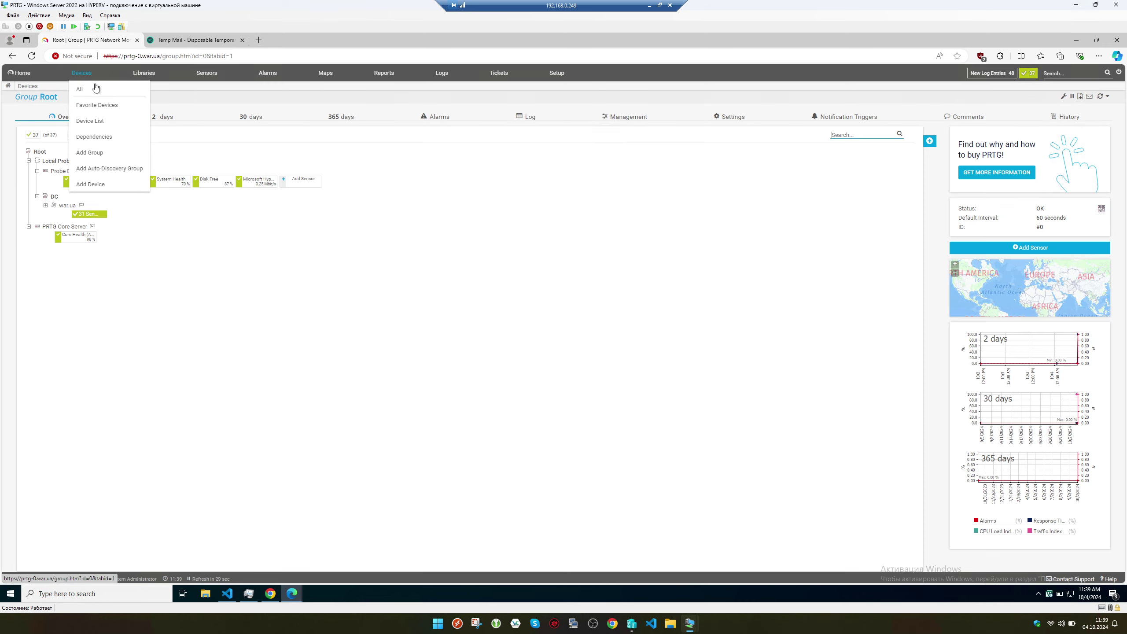
pyautogui.click(54, 196)
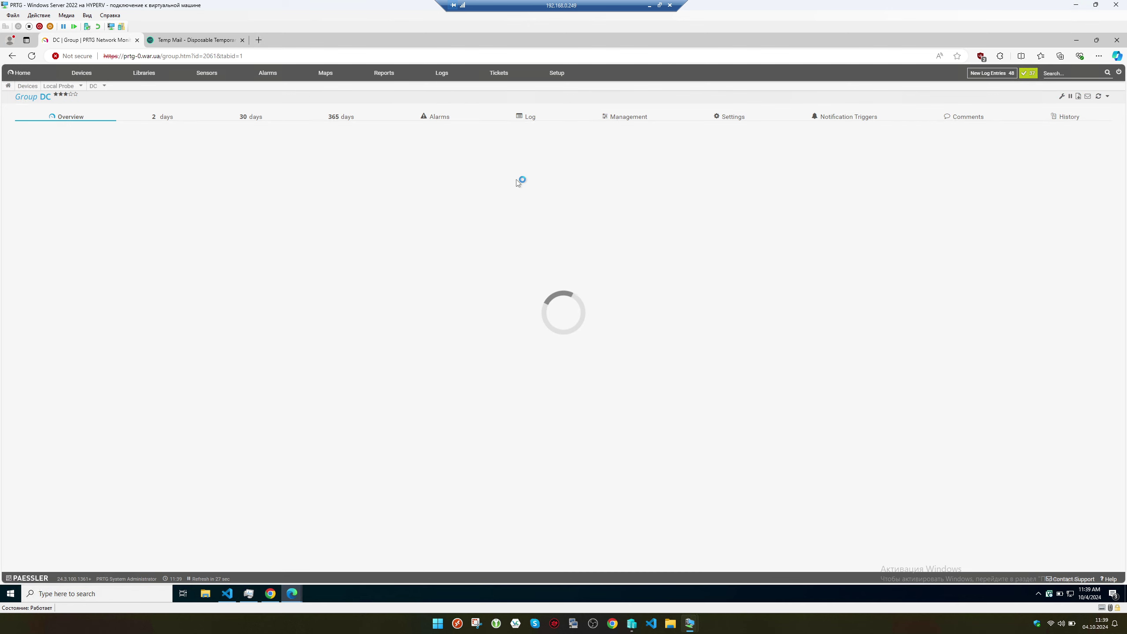
pyautogui.click(840, 117)
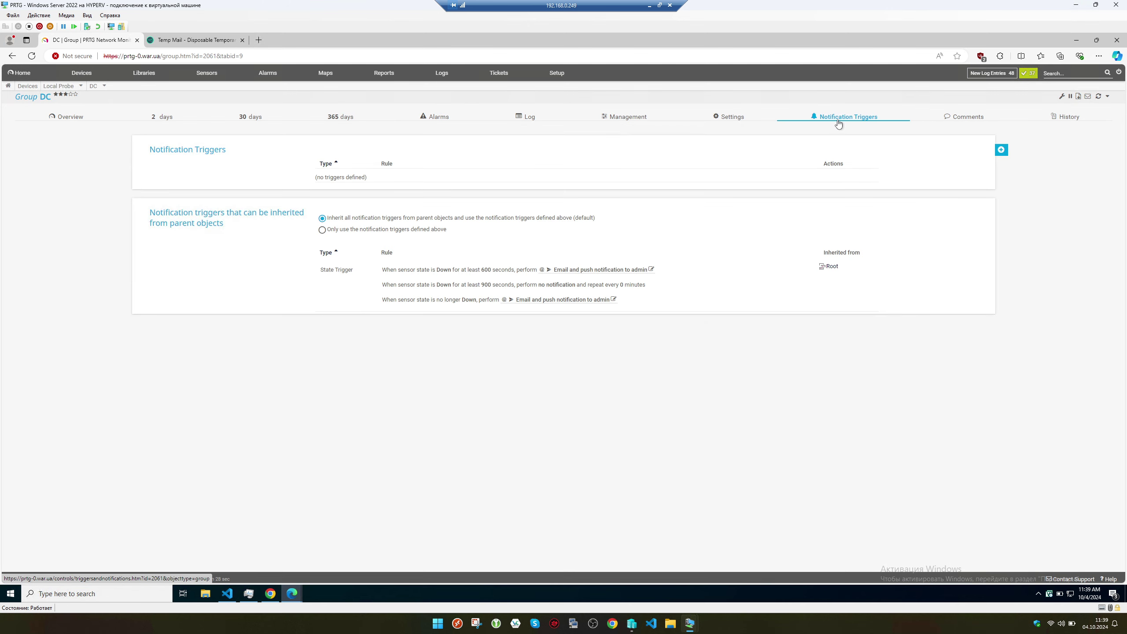
pyautogui.click(322, 230)
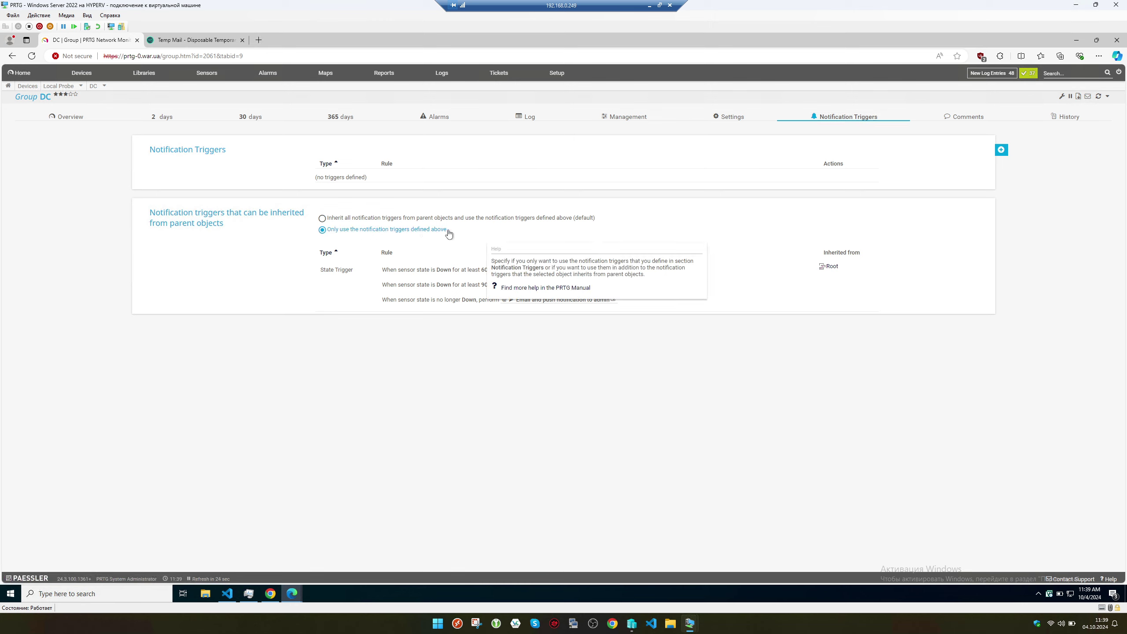
pyautogui.click(1002, 150)
# - Save a Down State Trigger emailing Group For Email at 60 s, 300 s and on recovery
pyautogui.click(961, 150)
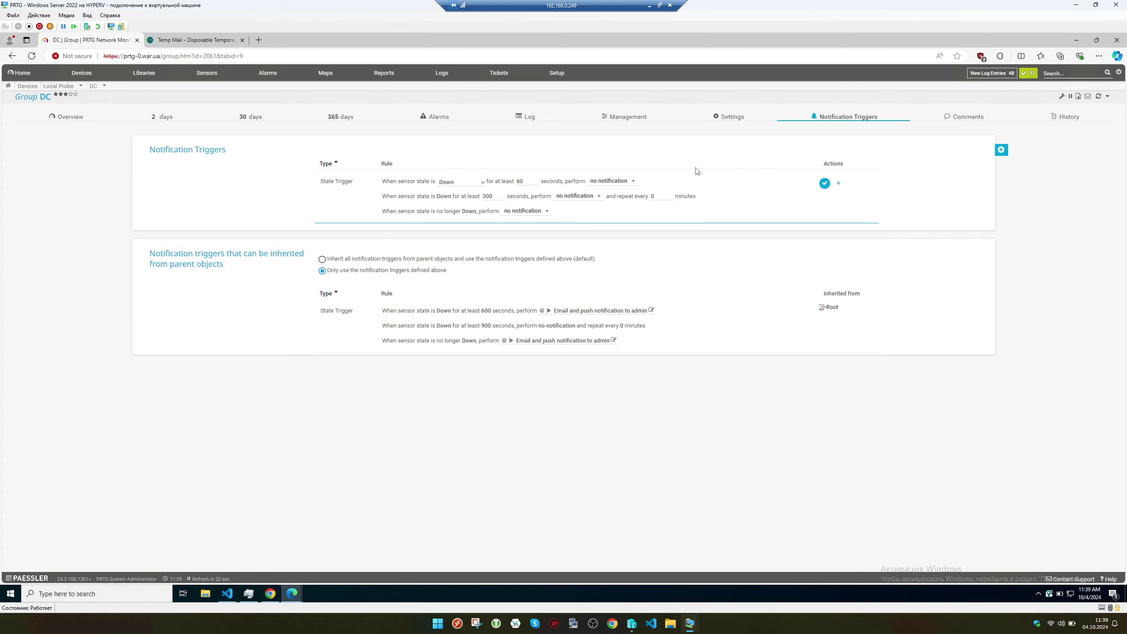
pyautogui.click(465, 189)
pyautogui.click(461, 192)
pyautogui.click(609, 184)
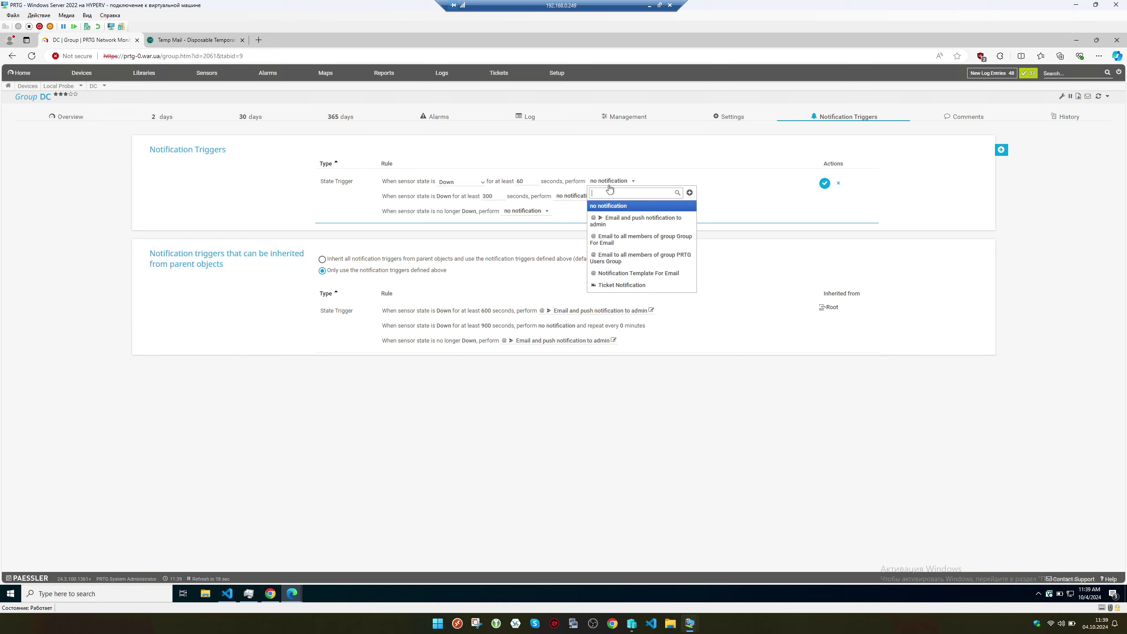
pyautogui.click(648, 240)
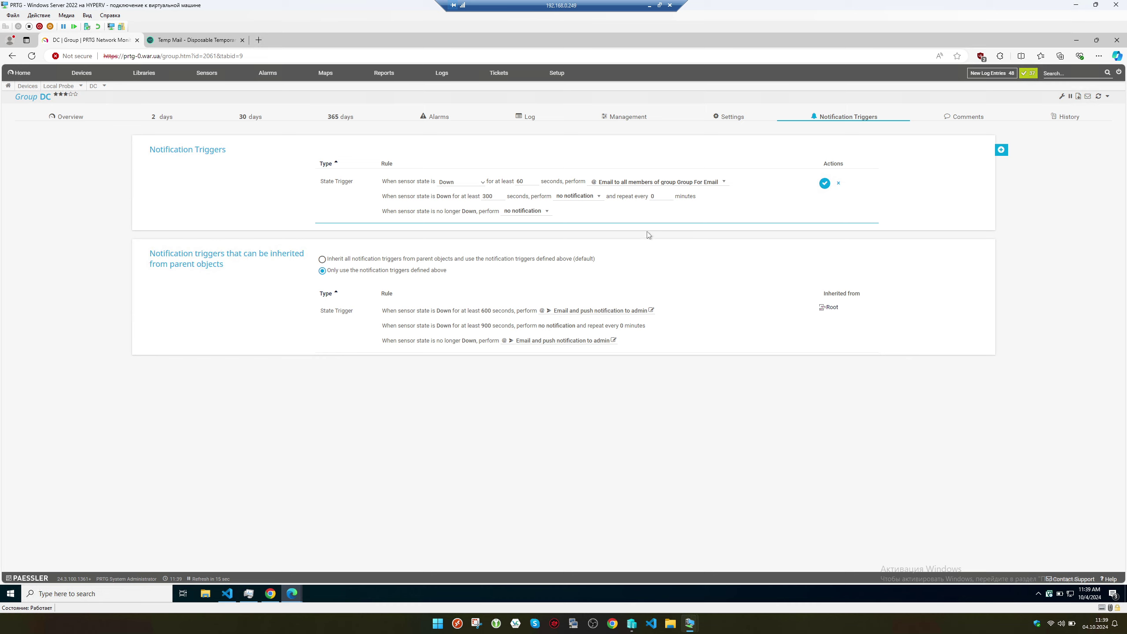
pyautogui.click(586, 200)
pyautogui.click(598, 255)
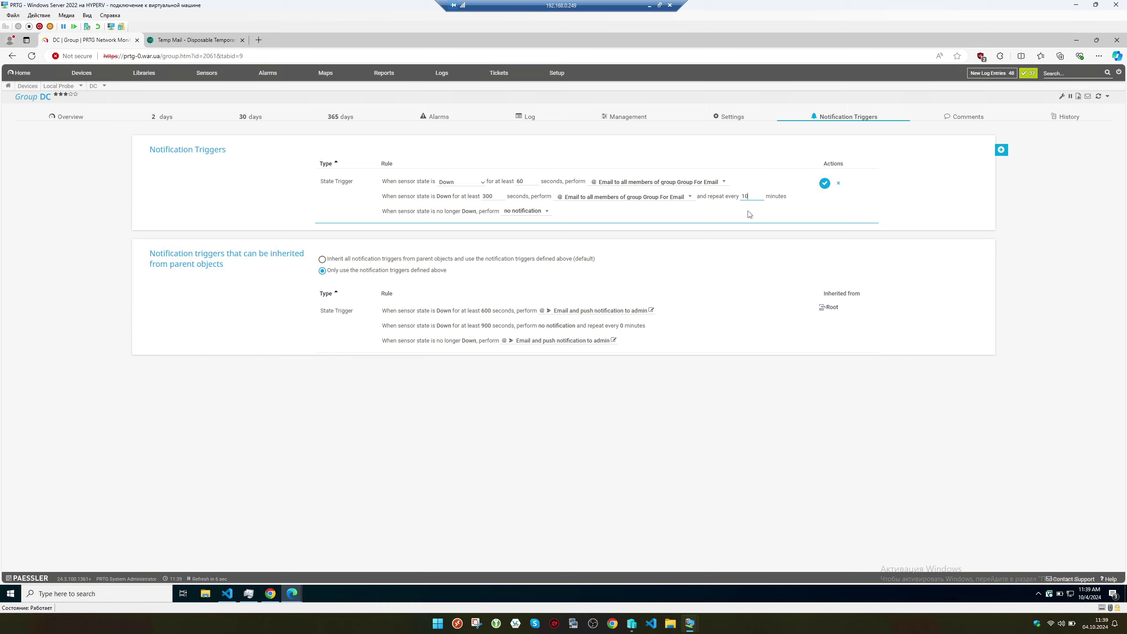
pyautogui.click(531, 211)
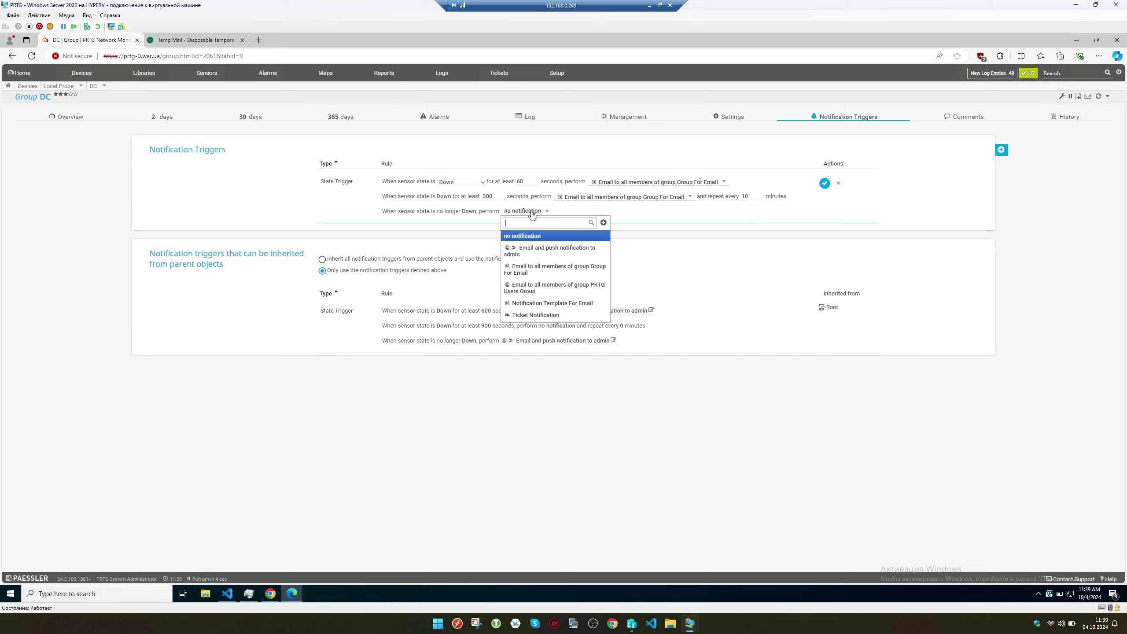
pyautogui.click(559, 269)
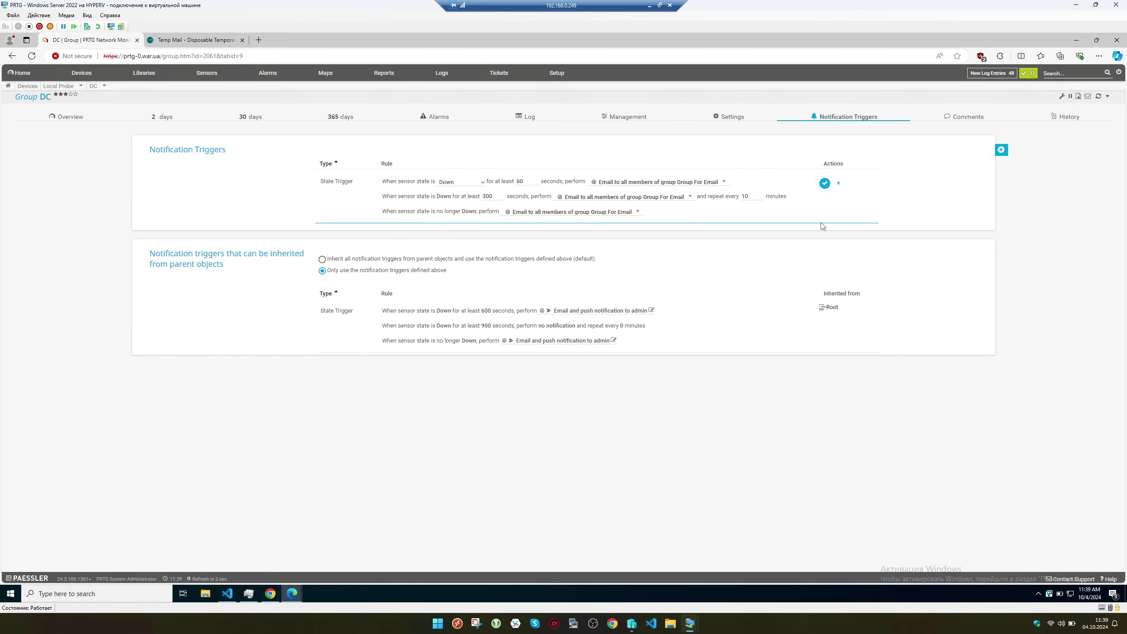
pyautogui.click(825, 183)
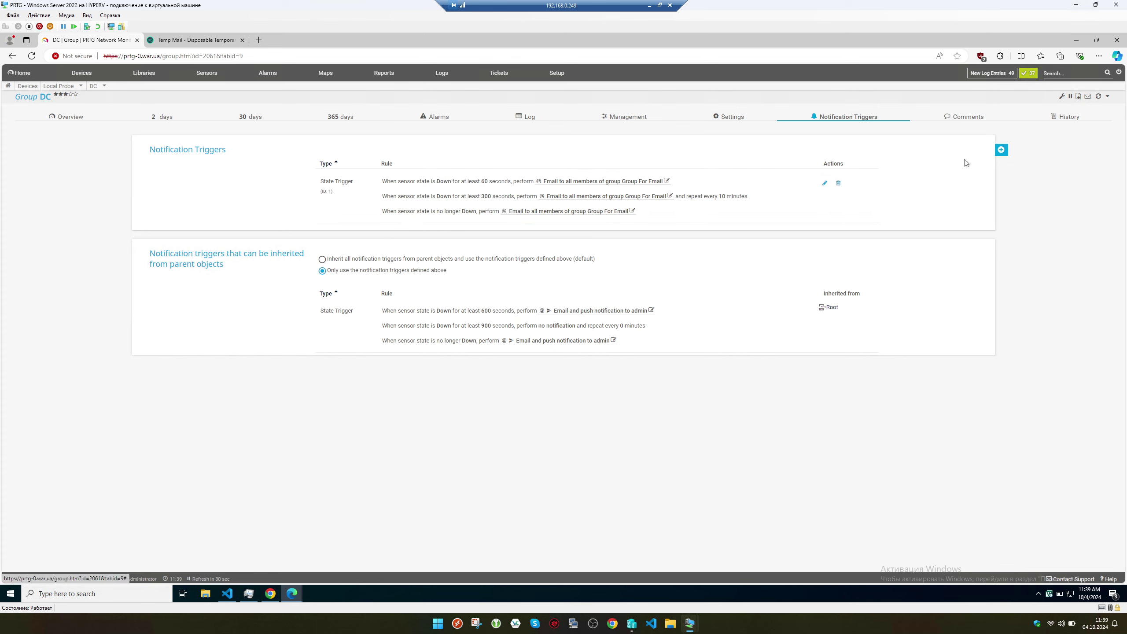
pyautogui.click(1001, 150)
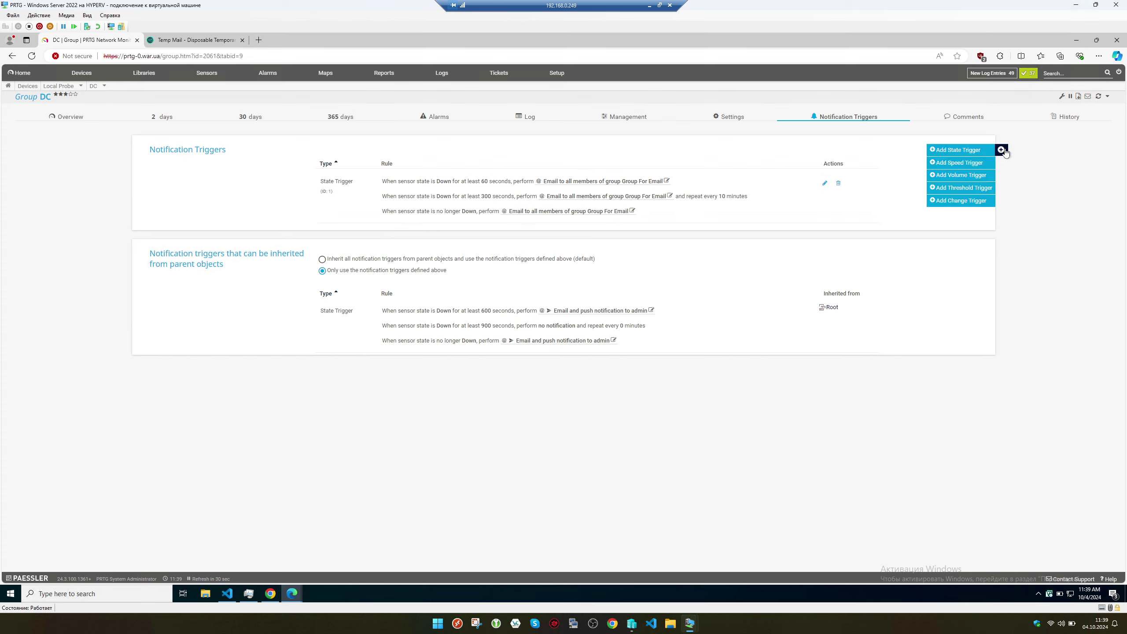
# - Add a second state trigger for Warning that emails Group For Email after 60 seconds
pyautogui.click(963, 150)
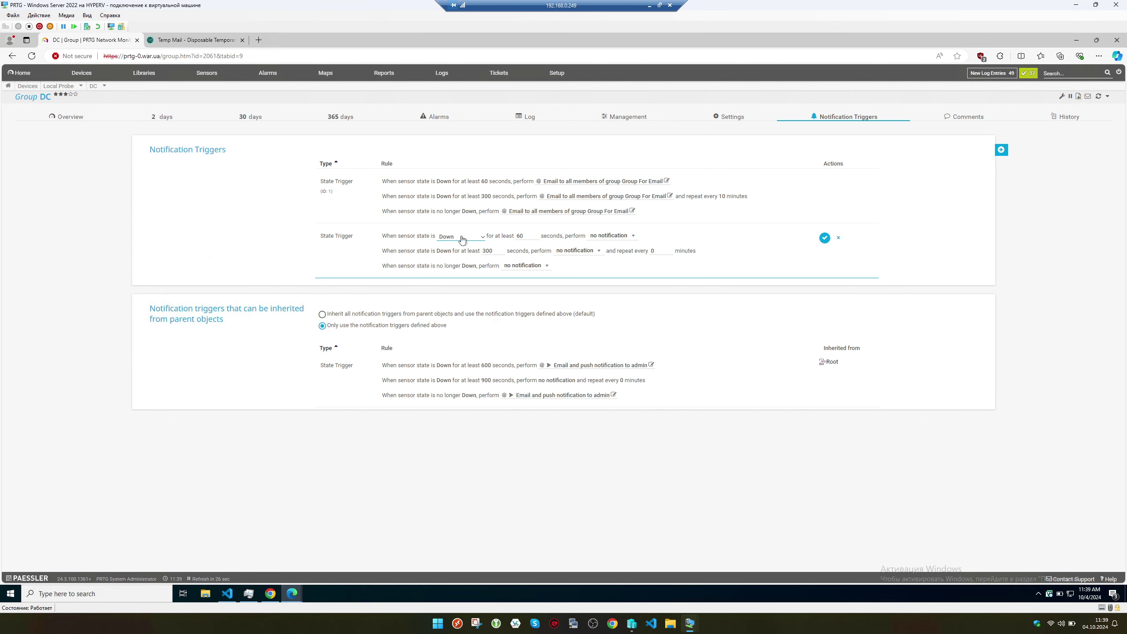
pyautogui.click(461, 237)
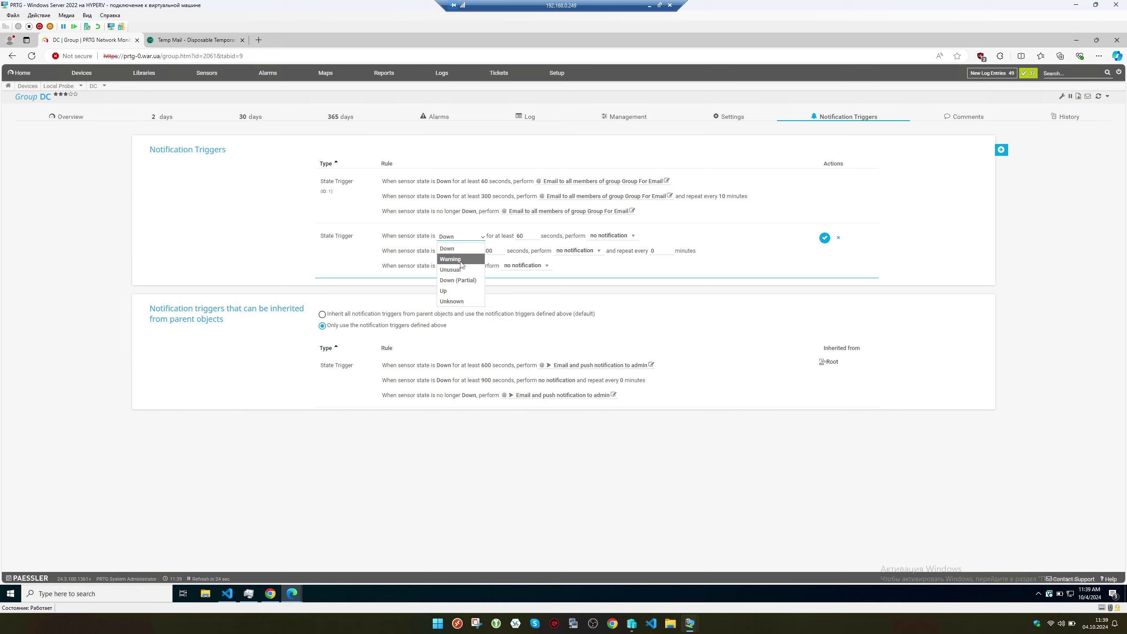
pyautogui.click(461, 262)
pyautogui.click(612, 236)
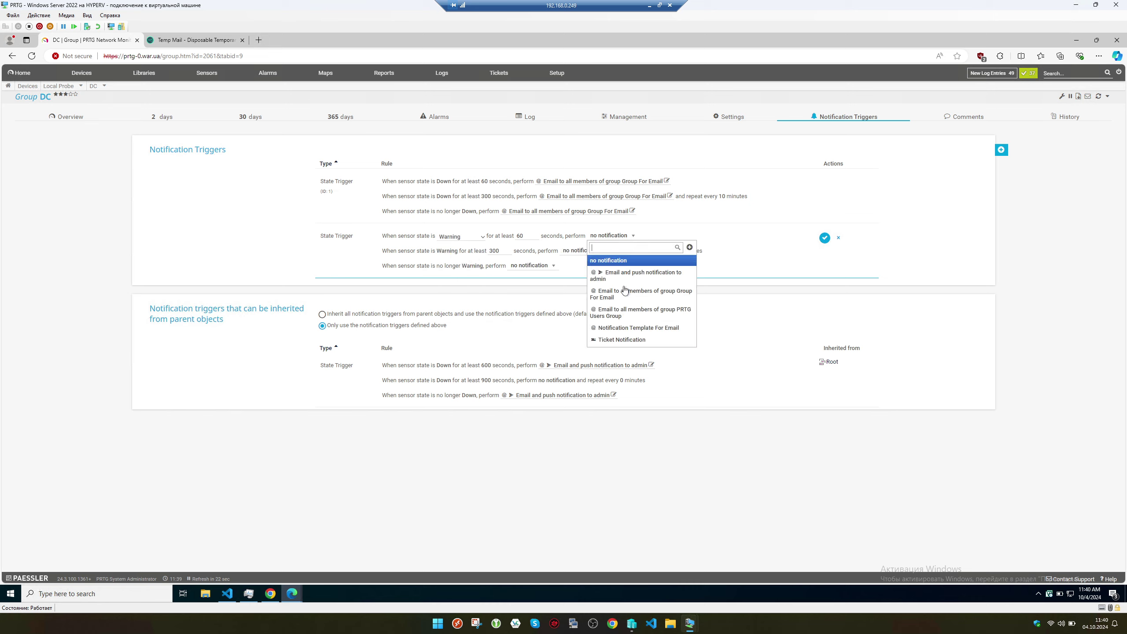
pyautogui.click(625, 292)
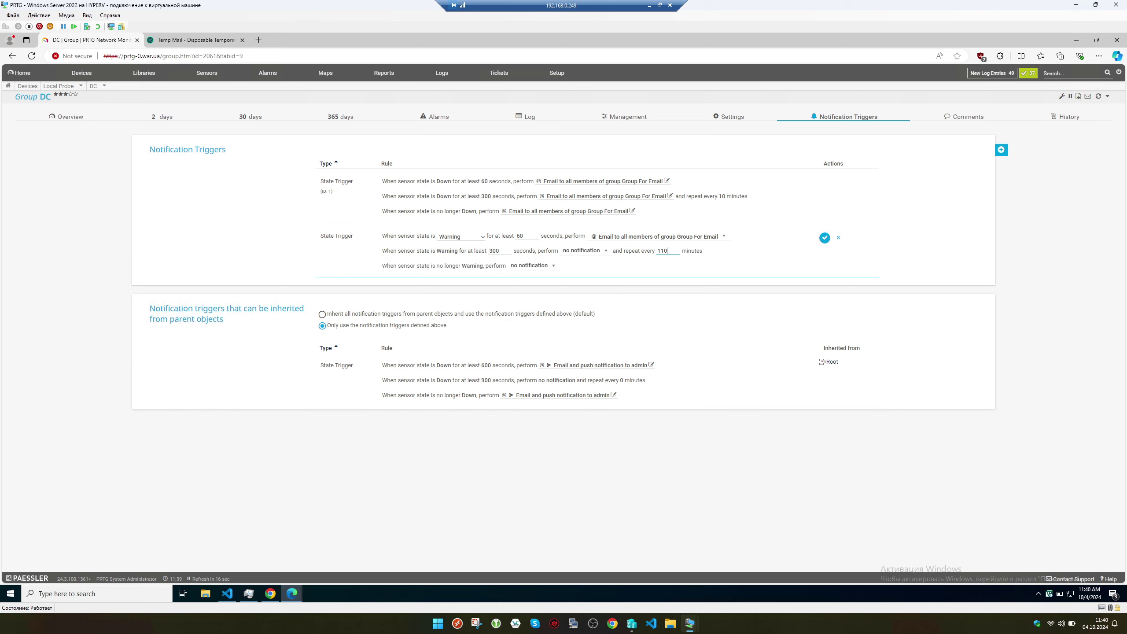
# - Repeat the Group For Email alert every 5 minutes and on leaving Warning, then save
pyautogui.write('5')
pyautogui.click(582, 251)
pyautogui.click(597, 305)
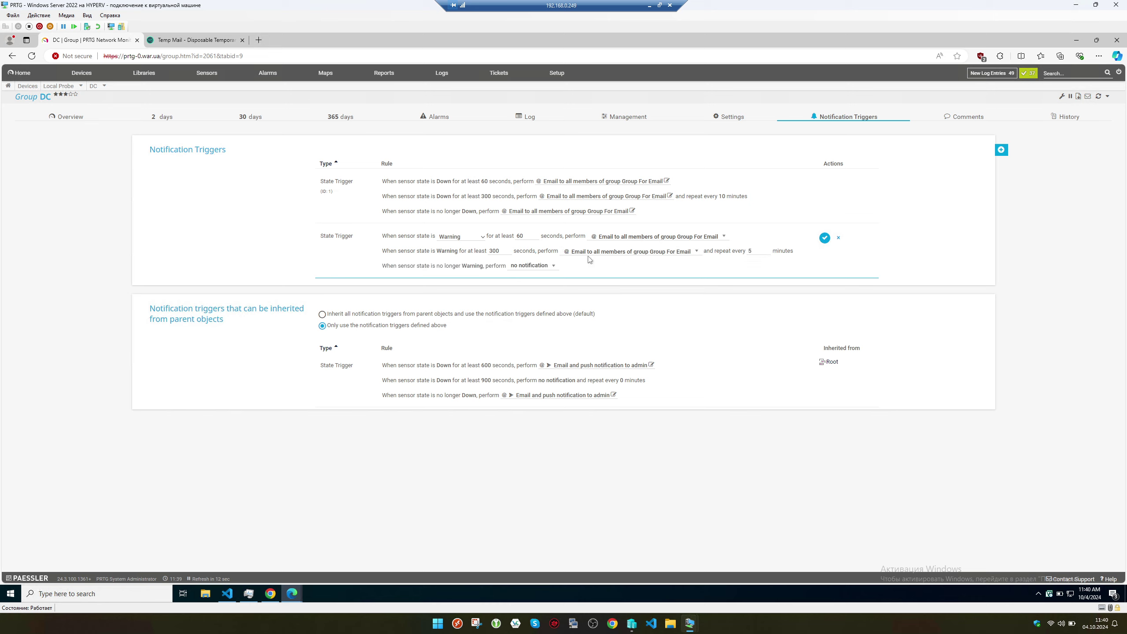
pyautogui.click(535, 267)
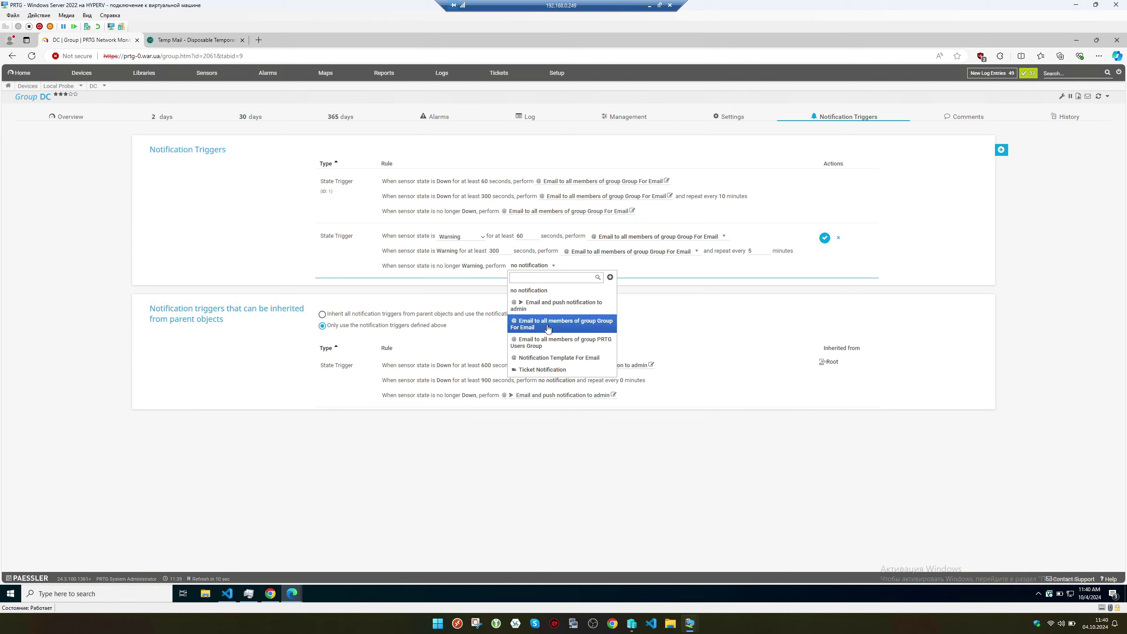
pyautogui.click(558, 321)
pyautogui.click(824, 237)
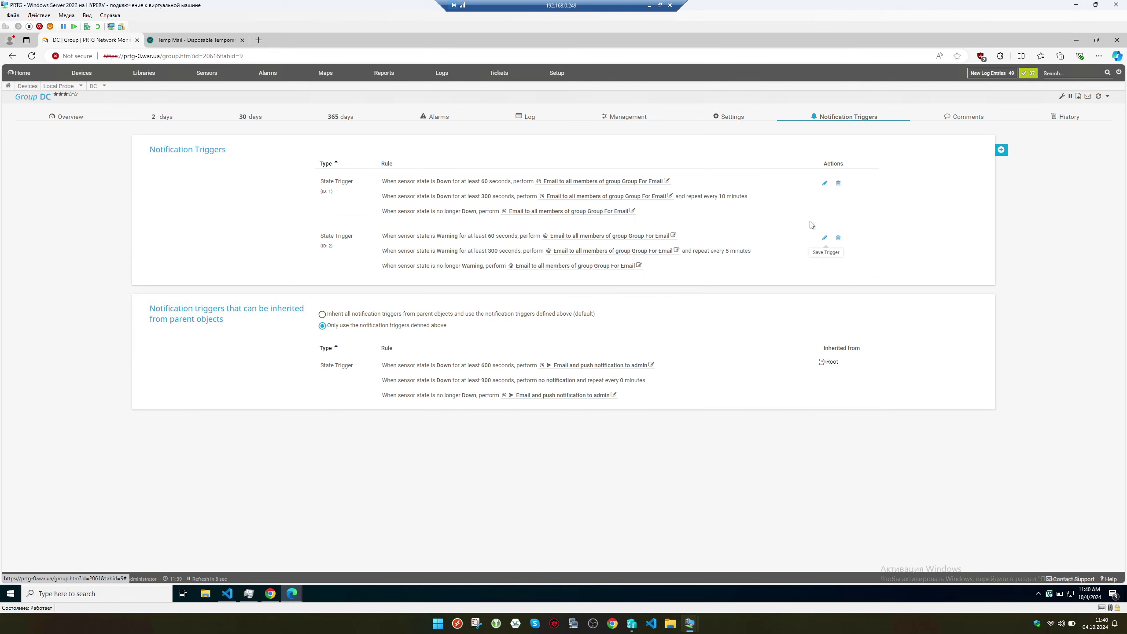
# - Add a speed trigger watching the Traffic In channel, above, measured per second
pyautogui.moveTo(1001, 149)
pyautogui.click(960, 163)
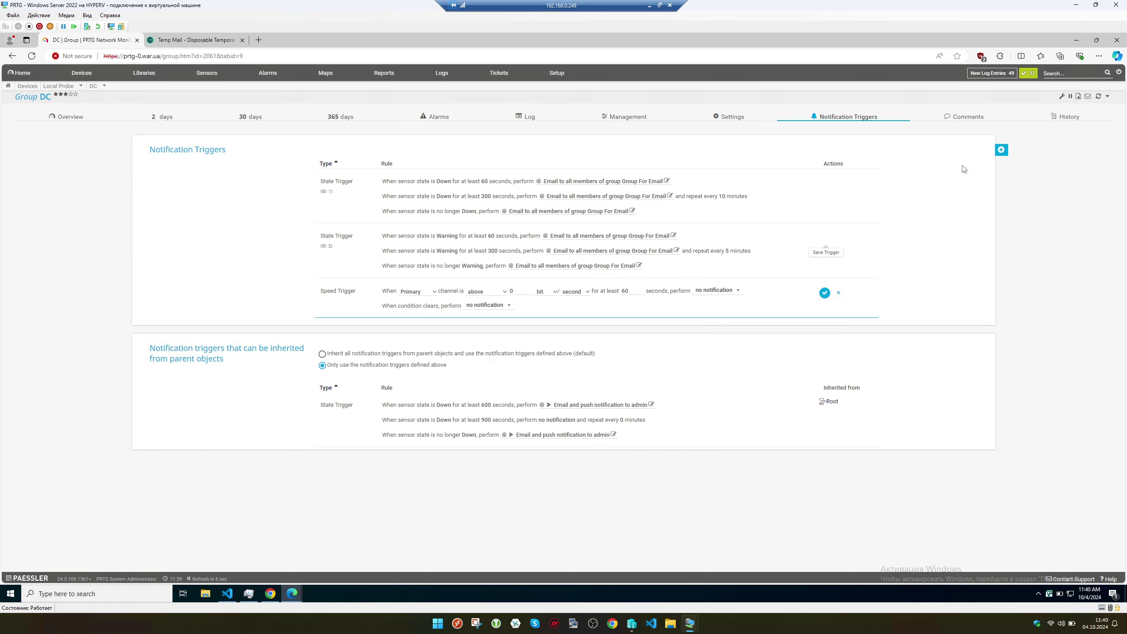
pyautogui.click(429, 293)
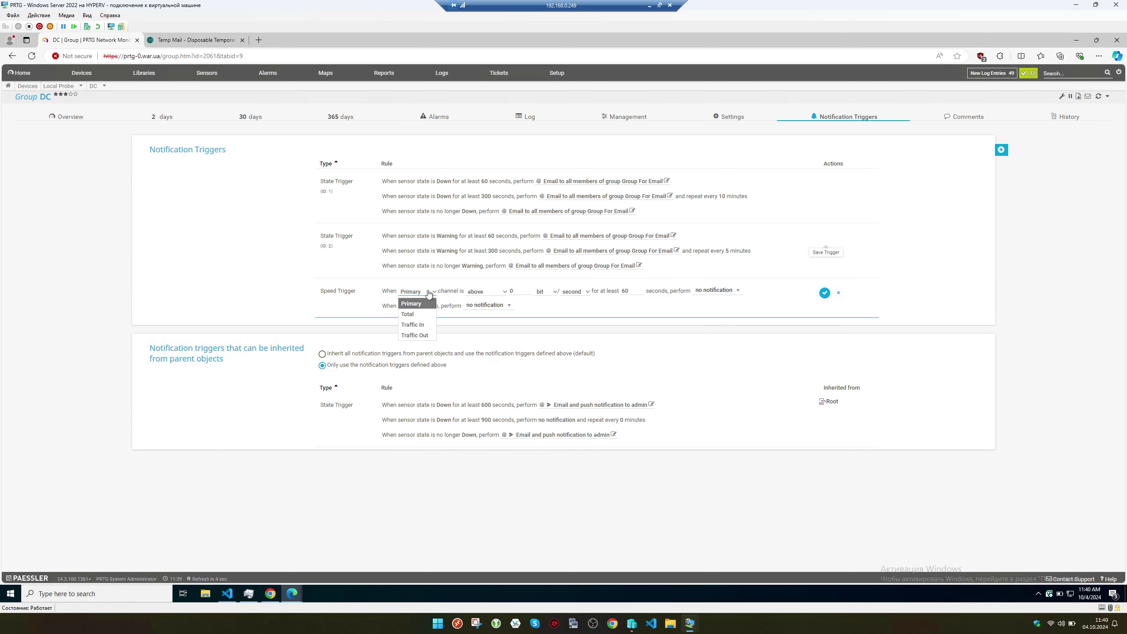
pyautogui.click(412, 324)
pyautogui.click(501, 293)
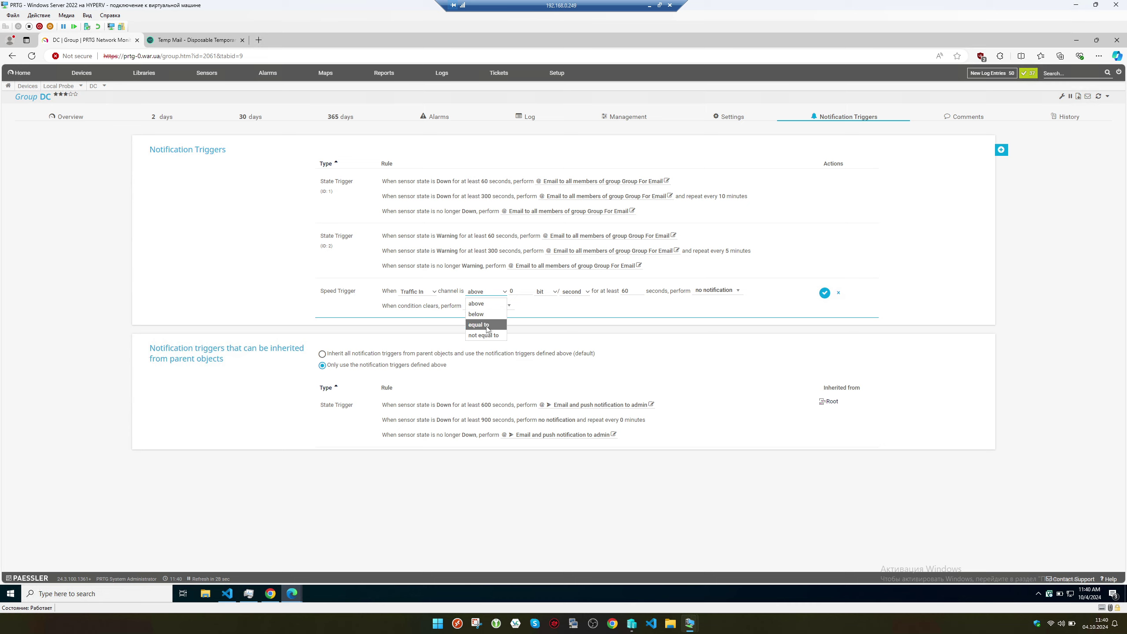
pyautogui.click(521, 304)
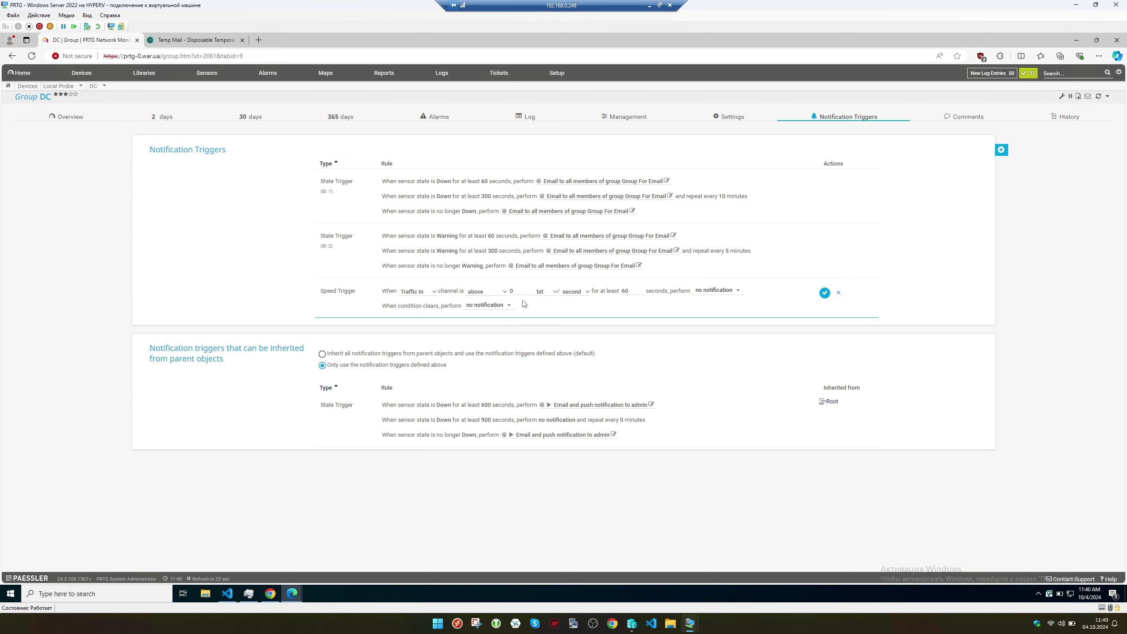
pyautogui.click(585, 293)
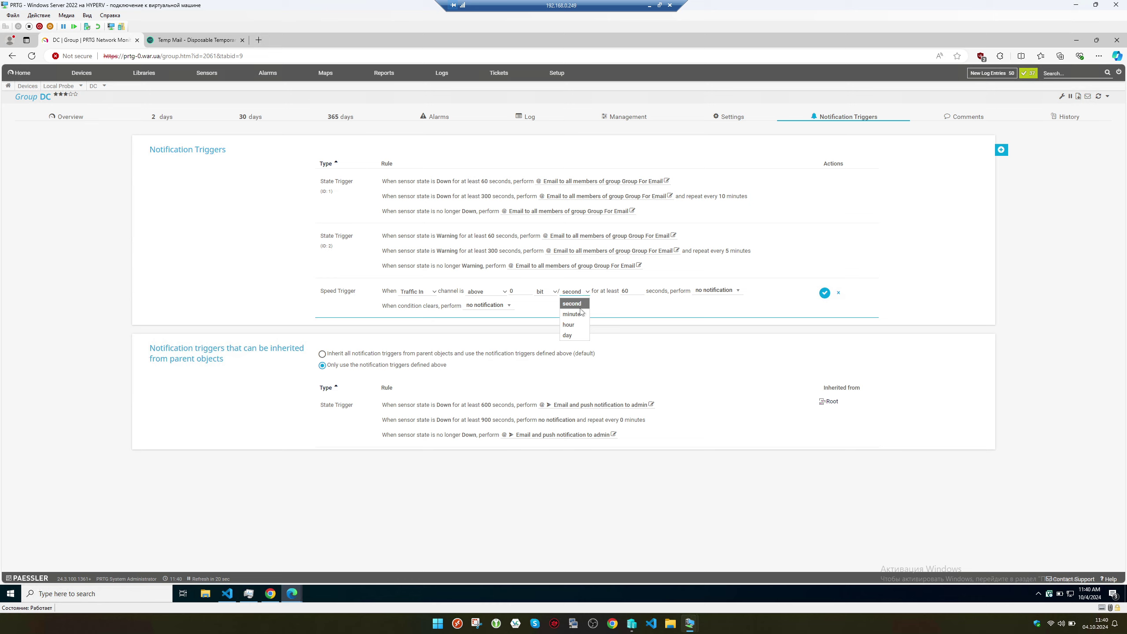
pyautogui.click(639, 299)
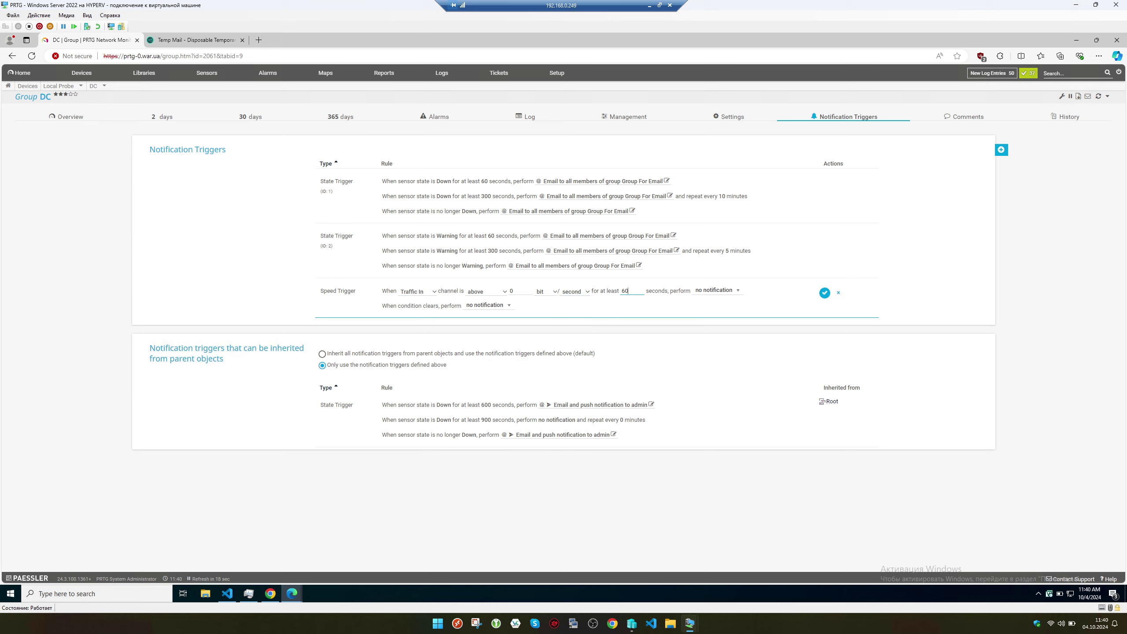
# - Email Group For Email both when the speed limit is exceeded and when it clears
pyautogui.click(716, 291)
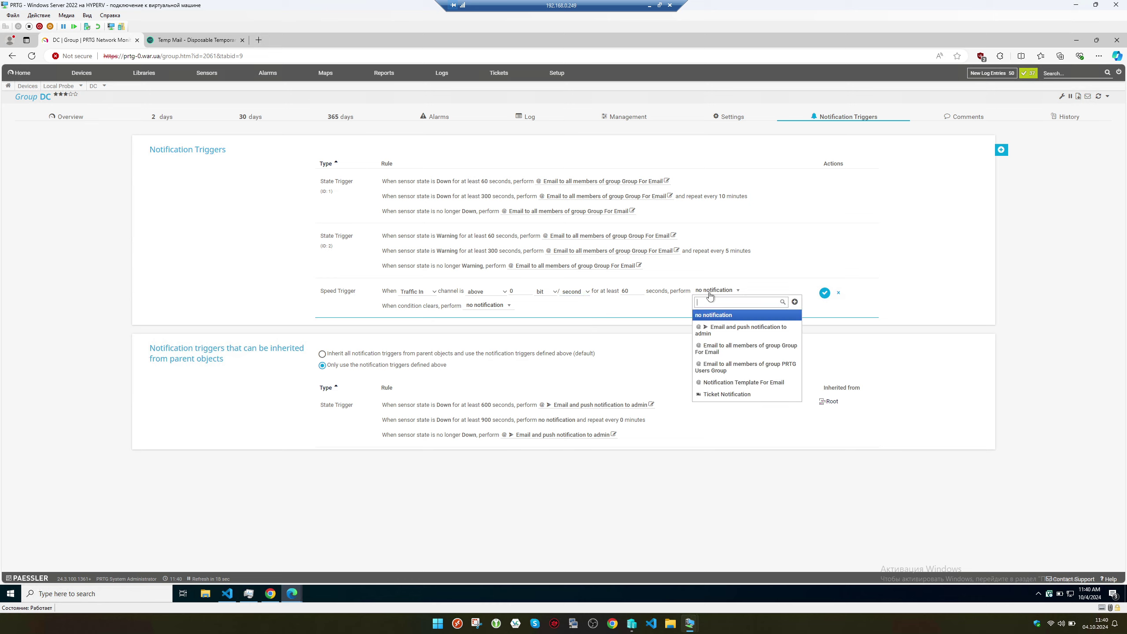
pyautogui.click(748, 350)
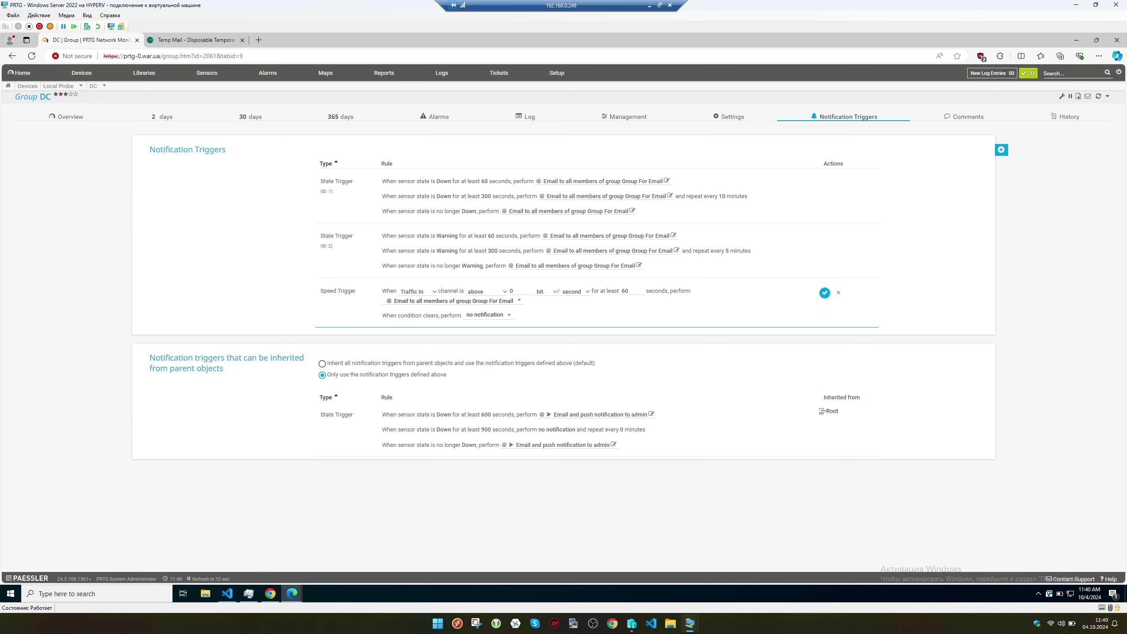
pyautogui.click(491, 316)
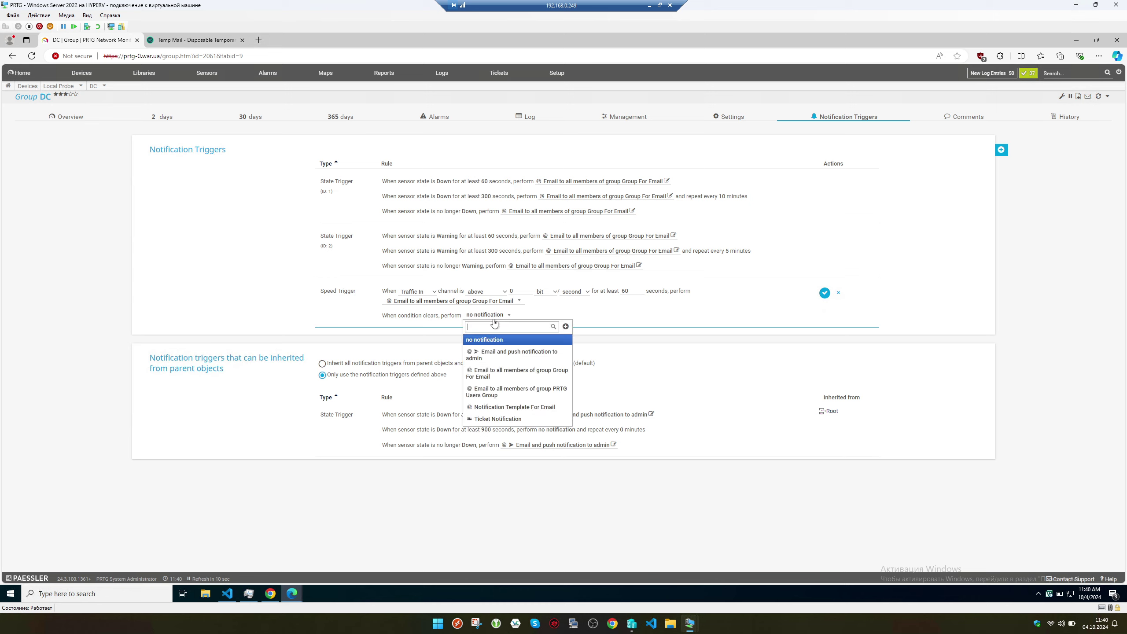
pyautogui.click(514, 371)
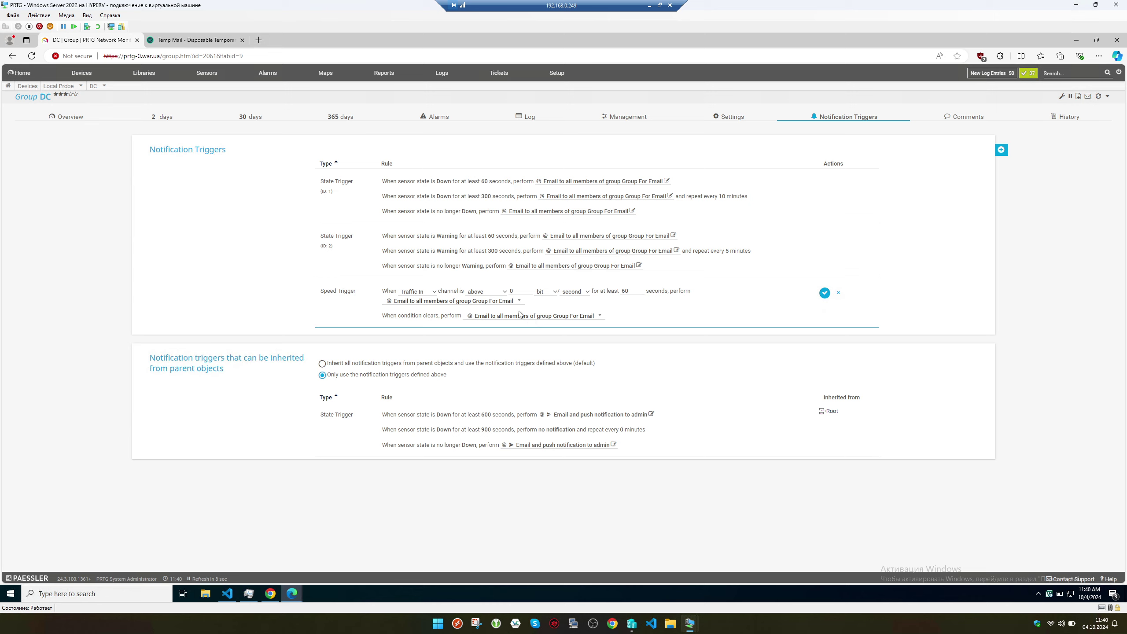
# - Set the speed threshold to 1 Mbit per second and save the trigger
pyautogui.click(516, 291)
pyautogui.click(560, 293)
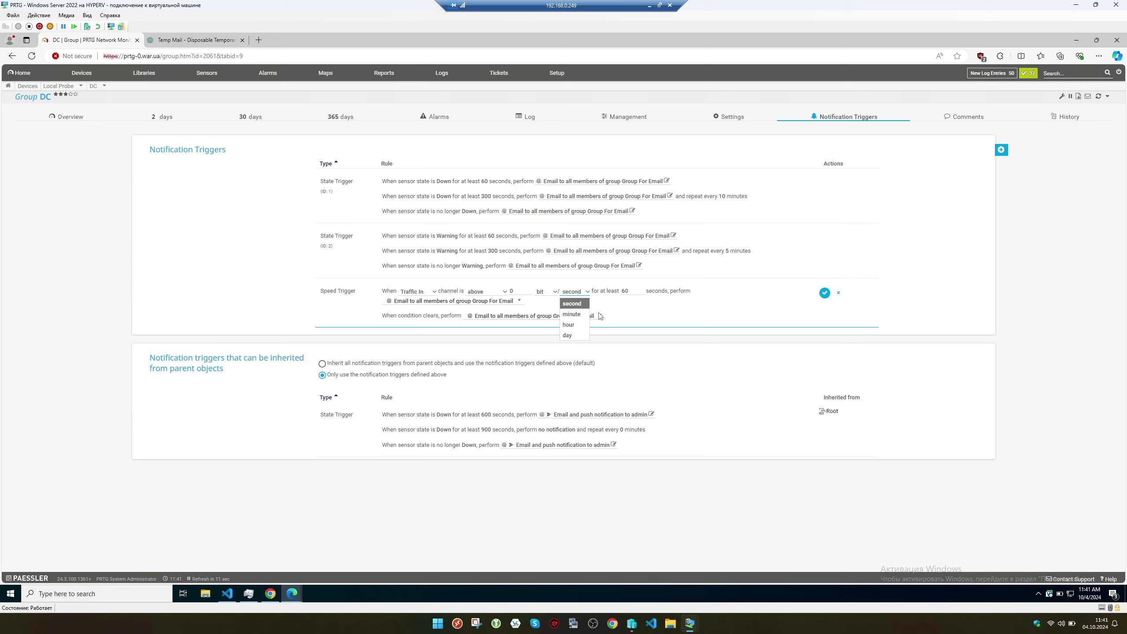
pyautogui.doubleClick(513, 292)
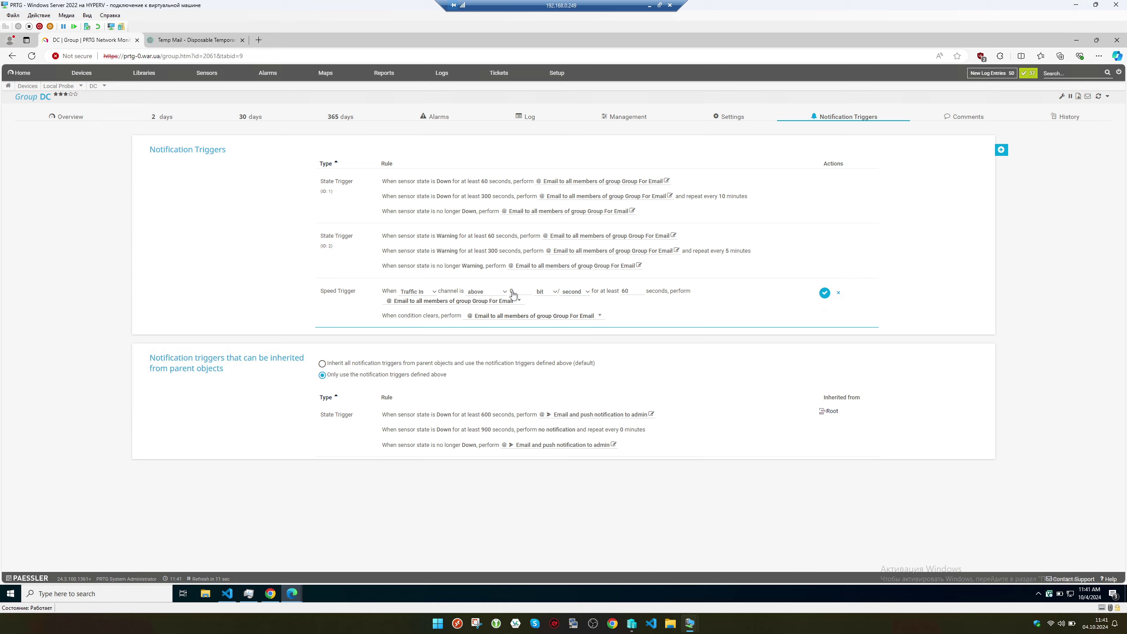
pyautogui.click(555, 294)
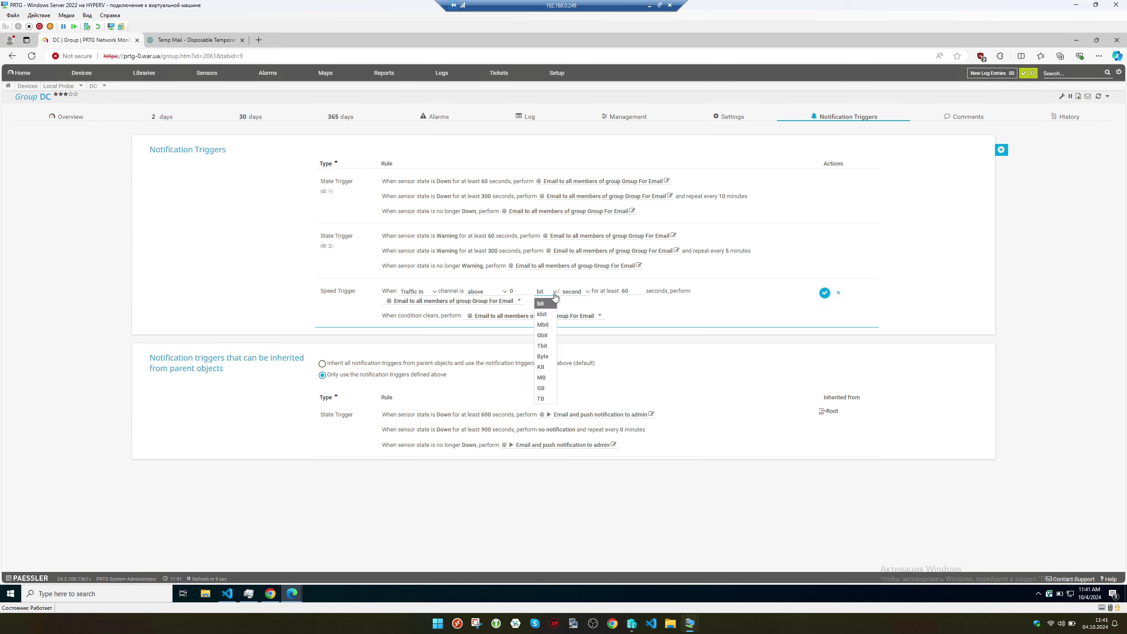
pyautogui.click(547, 325)
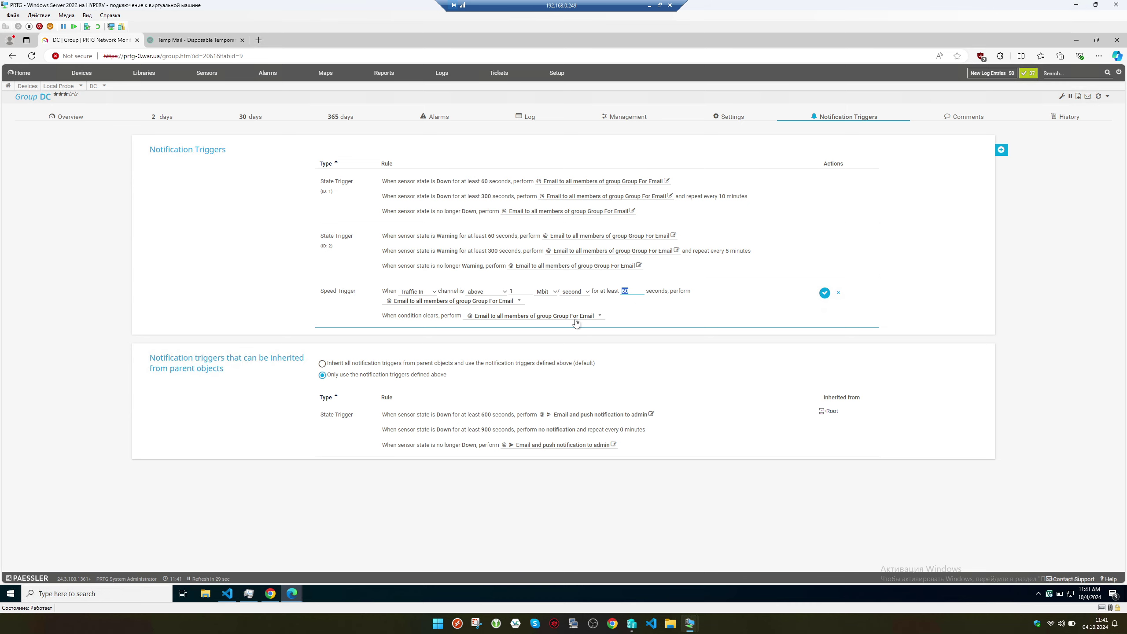
pyautogui.click(827, 294)
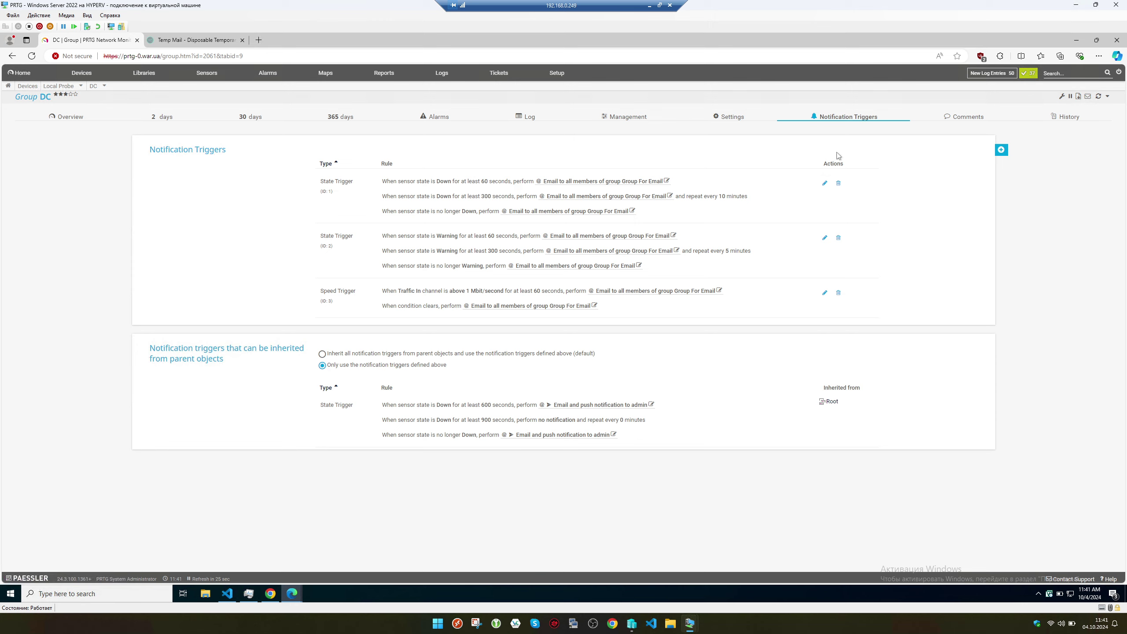
# - Add a volume trigger on the Total channel set to 1 Byte per hour
pyautogui.moveTo(1002, 151)
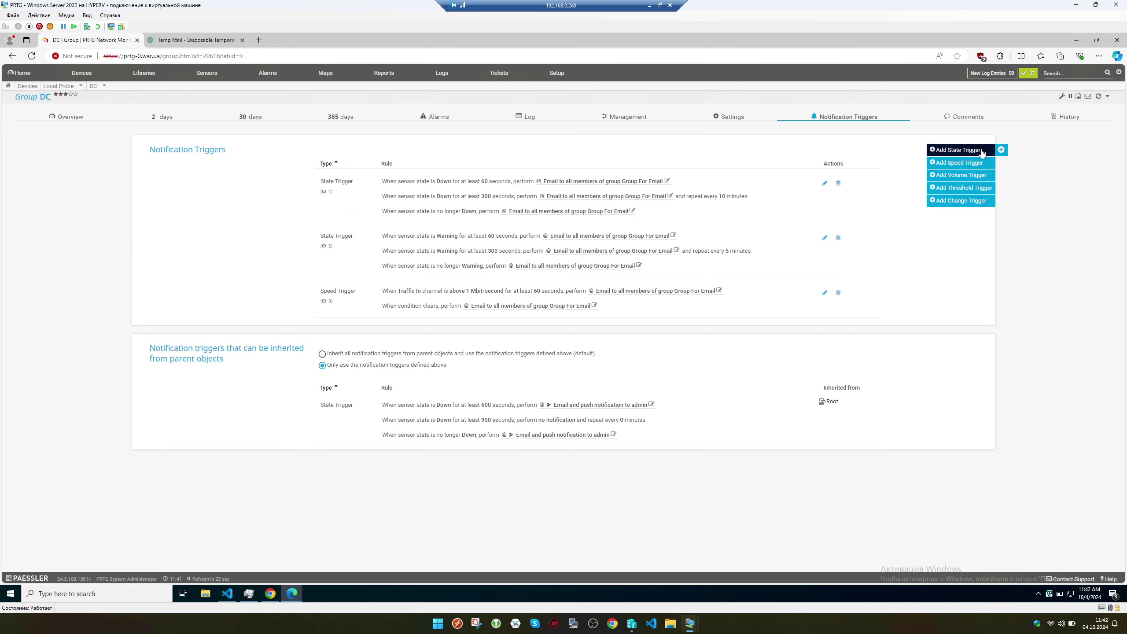
pyautogui.click(961, 175)
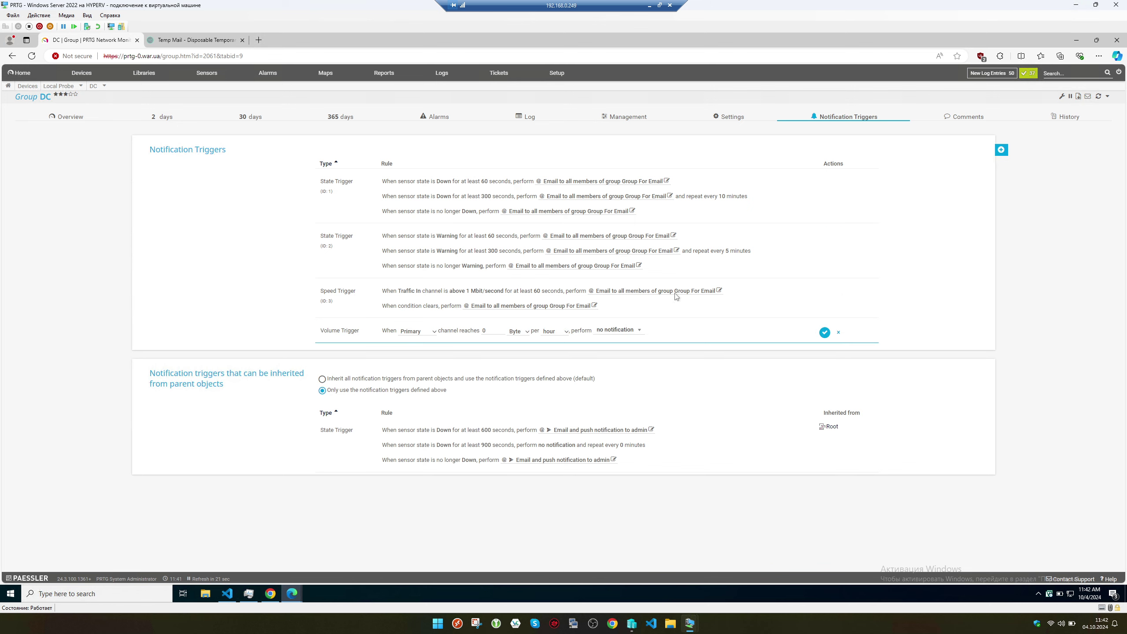
pyautogui.click(426, 333)
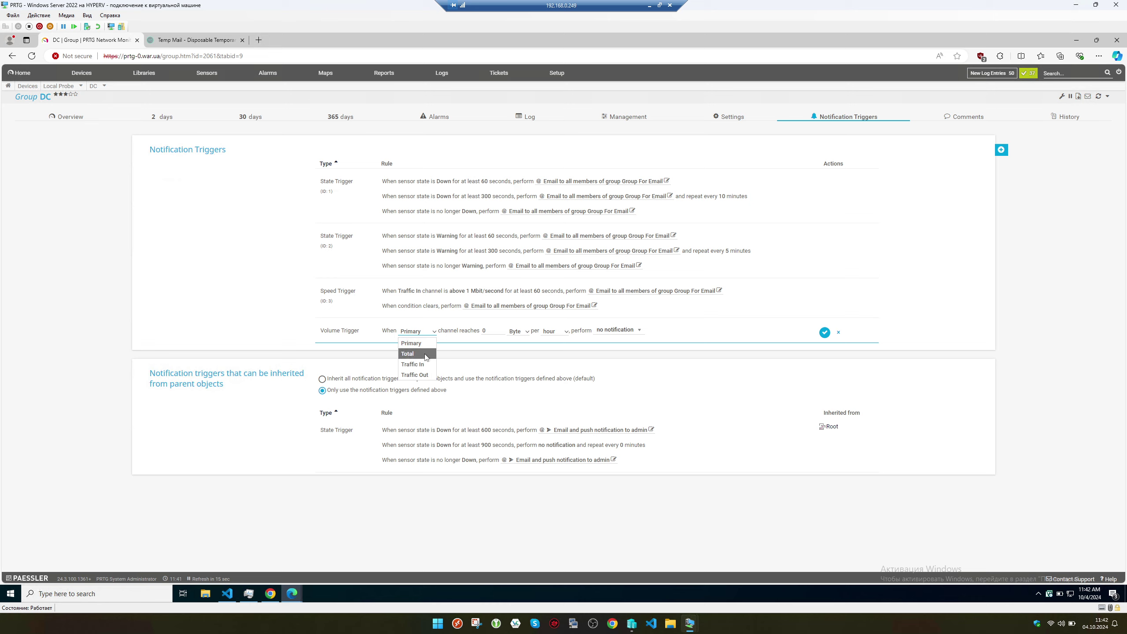
pyautogui.click(426, 355)
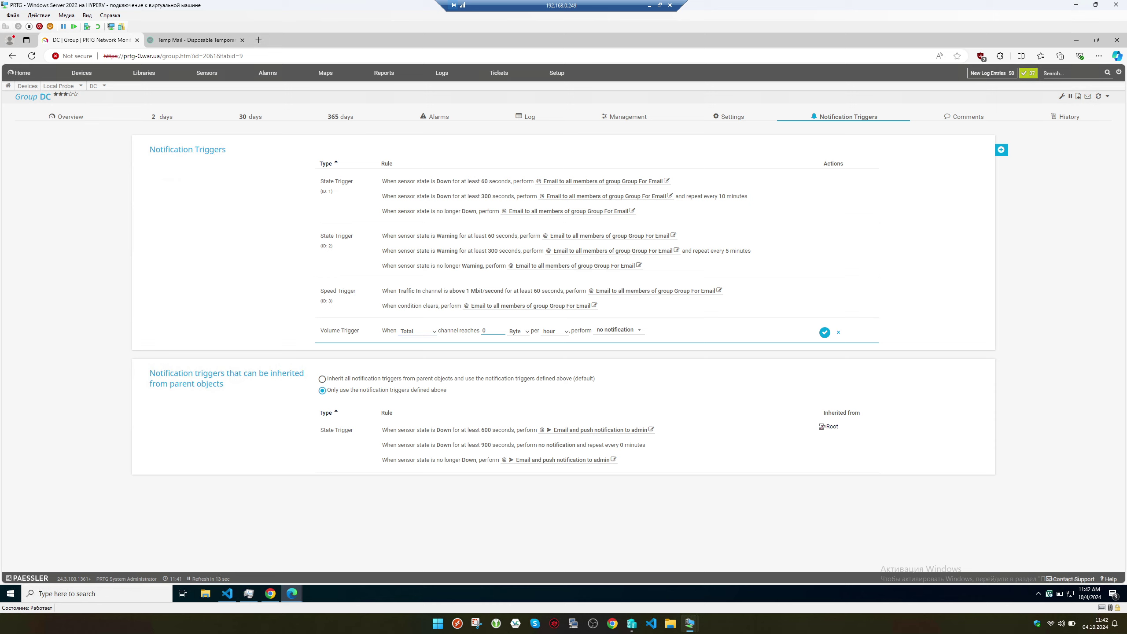
pyautogui.click(555, 332)
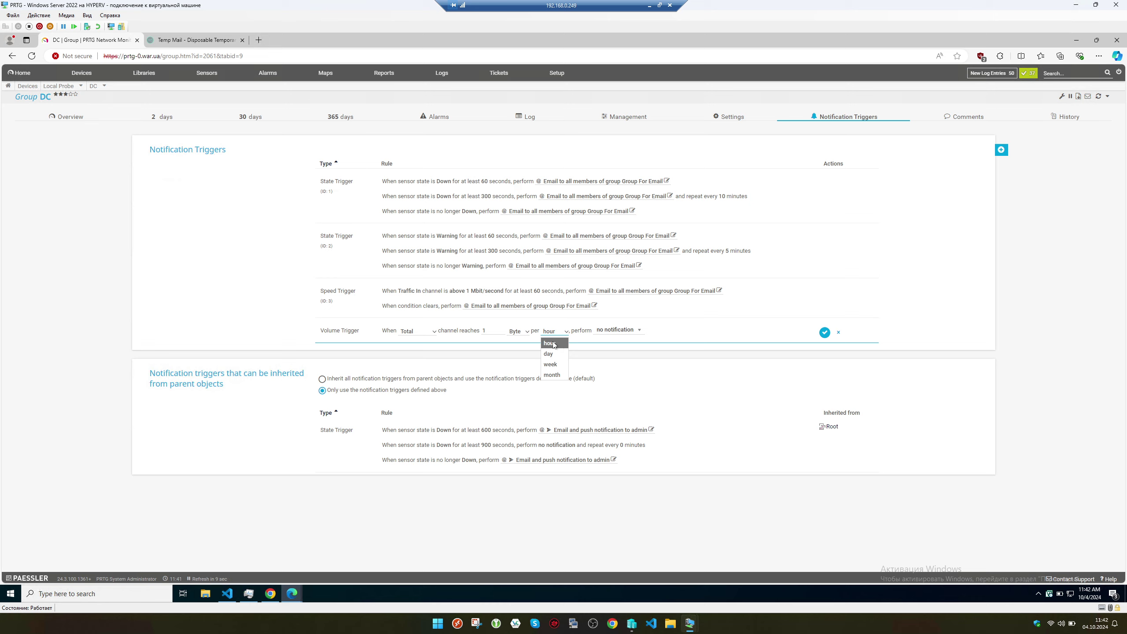
pyautogui.click(555, 345)
pyautogui.click(528, 334)
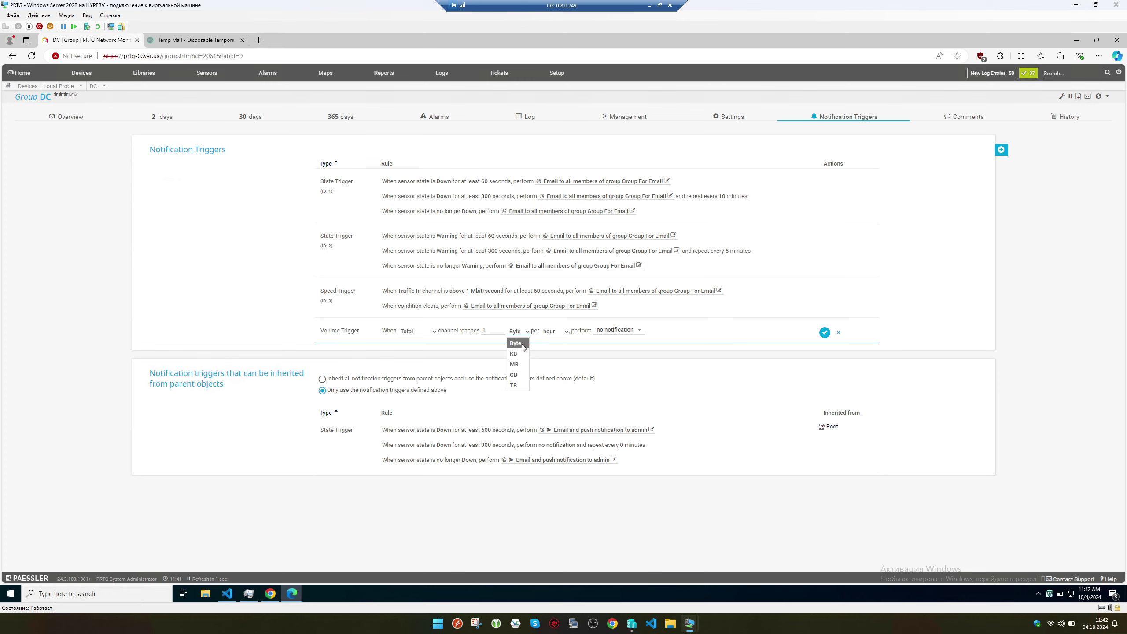
pyautogui.click(517, 344)
# - Have the volume trigger email Group For Email and save it
pyautogui.click(606, 331)
pyautogui.click(632, 389)
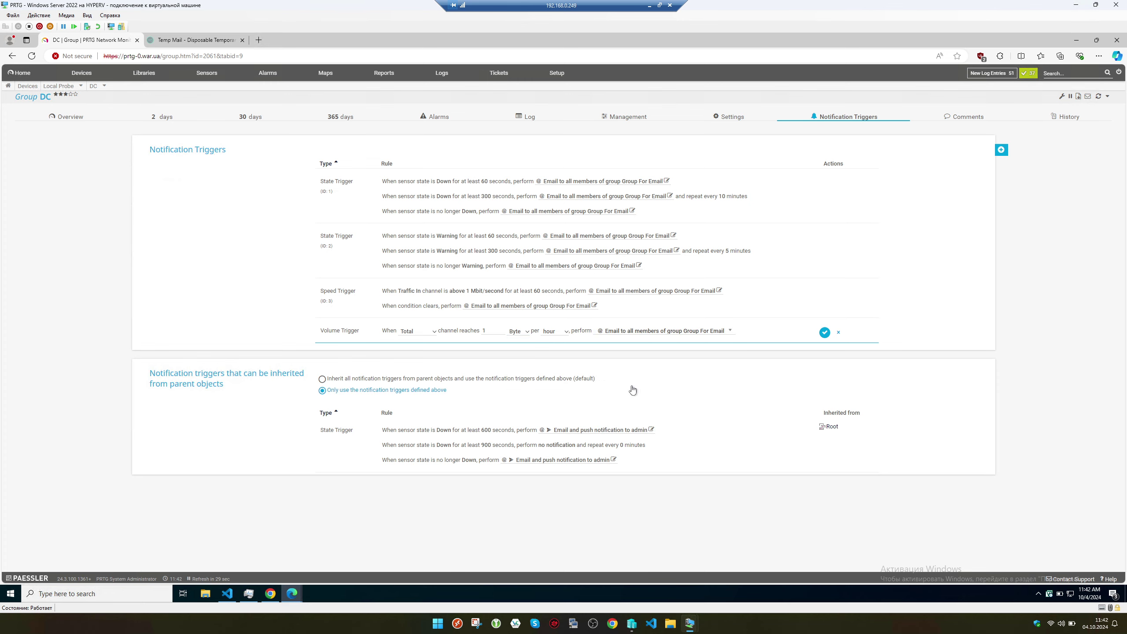
pyautogui.click(824, 333)
# - Add a threshold trigger keeping the Primary channel and the above condition
pyautogui.moveTo(1001, 149)
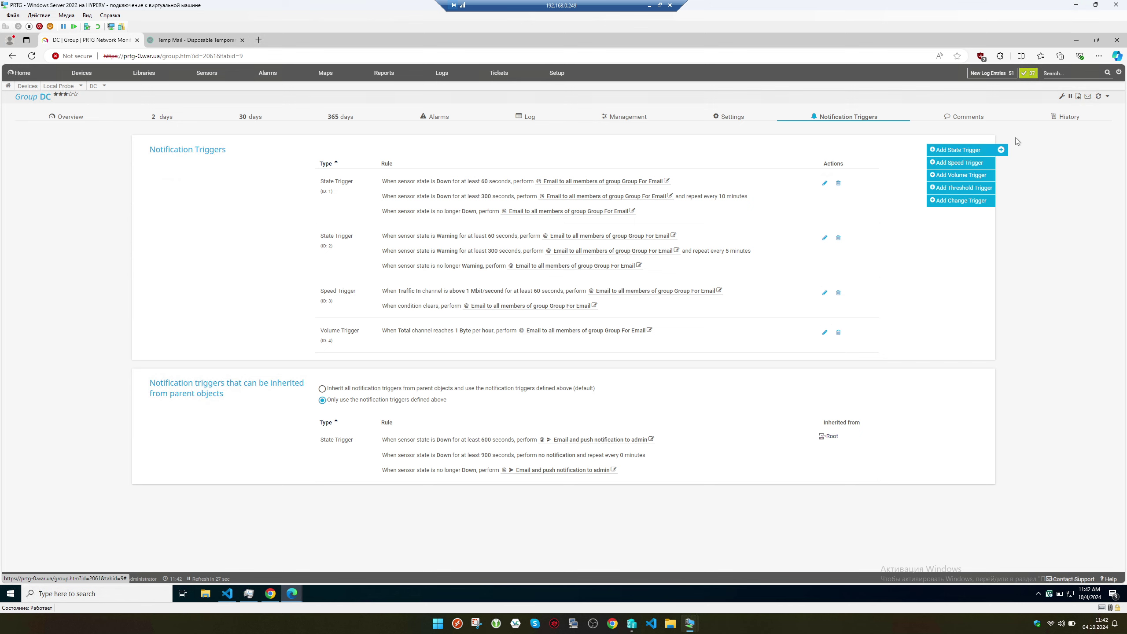
pyautogui.click(962, 189)
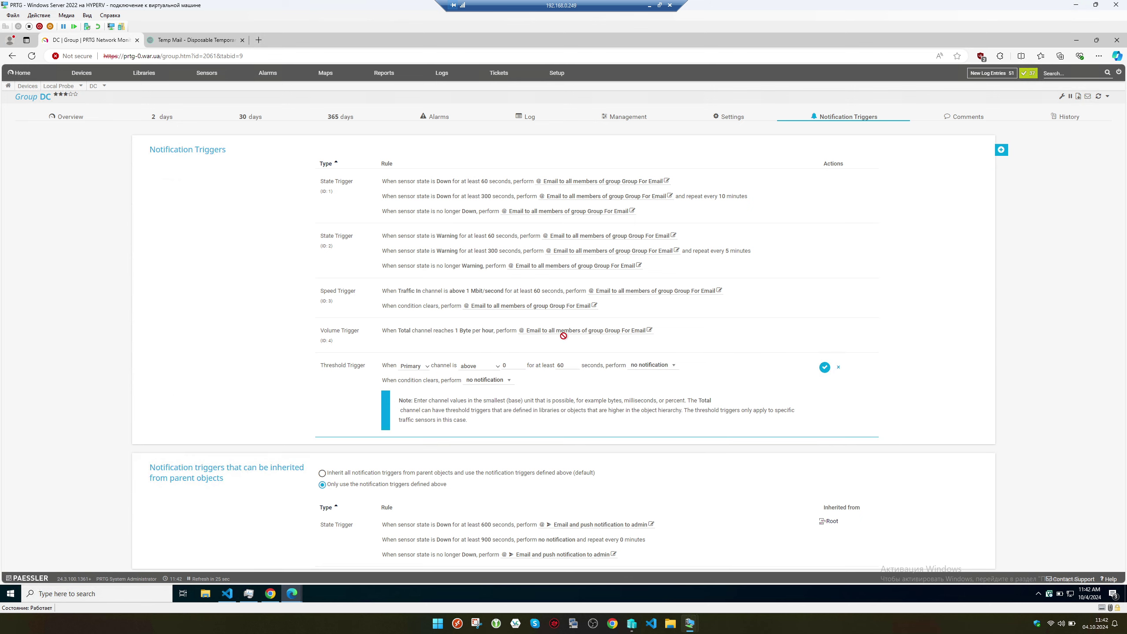
pyautogui.click(420, 366)
pyautogui.click(478, 367)
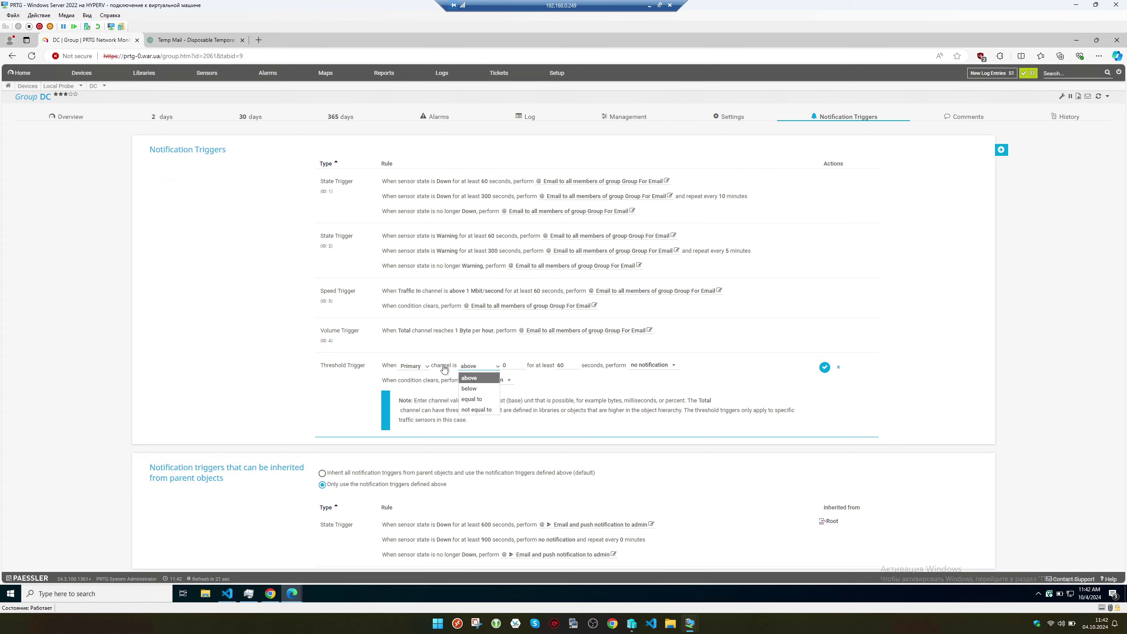
pyautogui.click(415, 367)
pyautogui.click(515, 365)
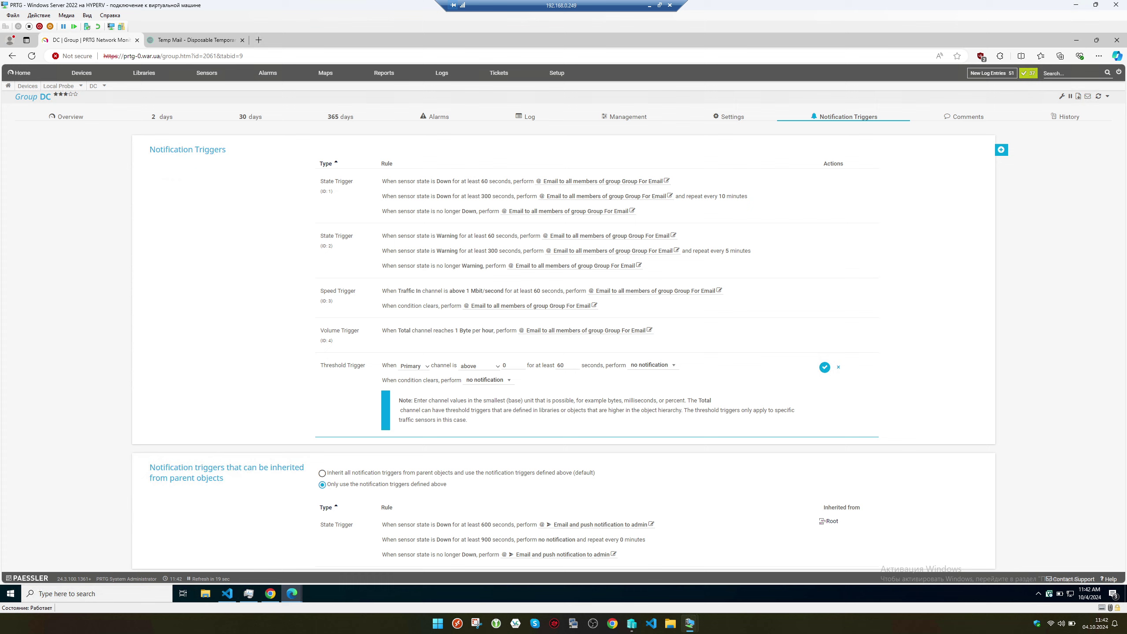
pyautogui.click(478, 367)
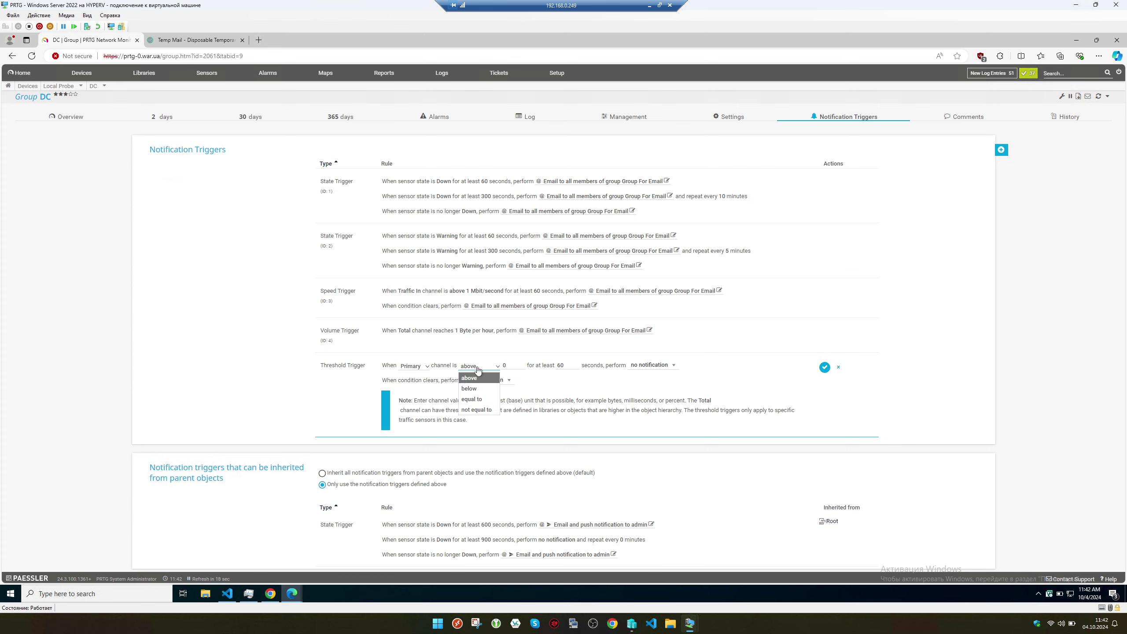
pyautogui.click(417, 367)
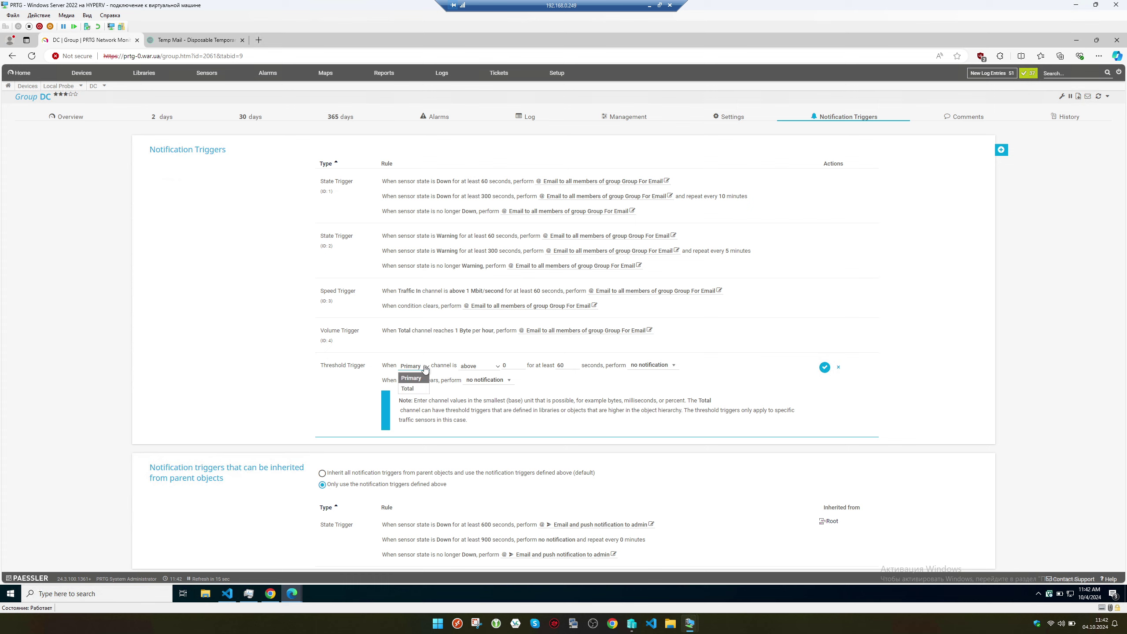
pyautogui.click(462, 368)
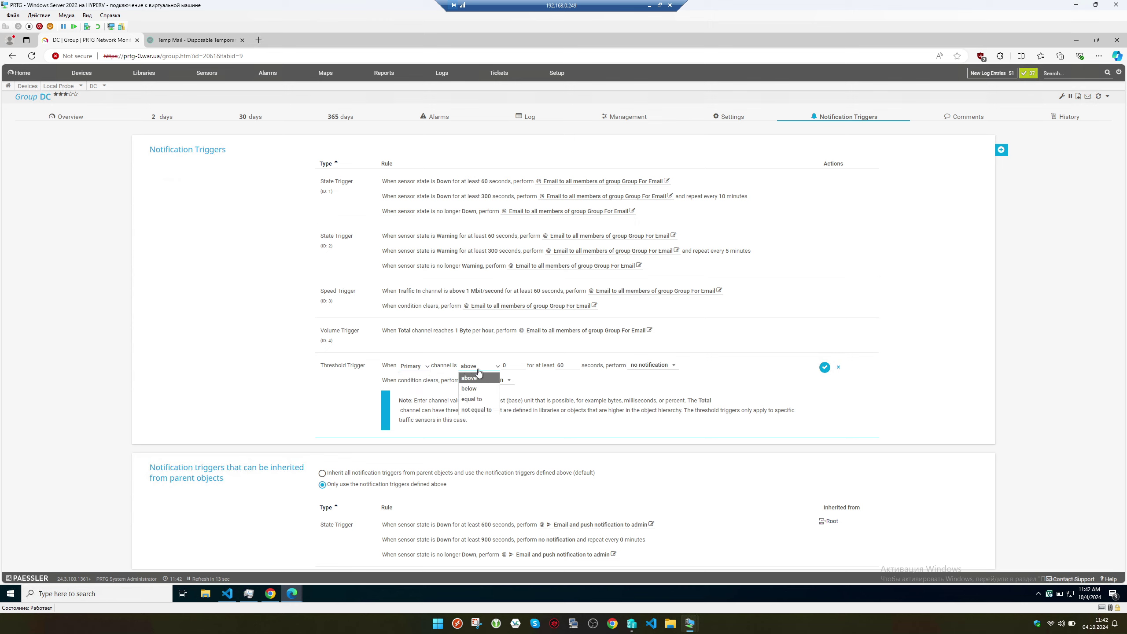
# - Set the threshold value to 1, email Group For Email on crossing and clearing, and save
pyautogui.press('Tab')
pyautogui.hotkey('ctrl', 'a')
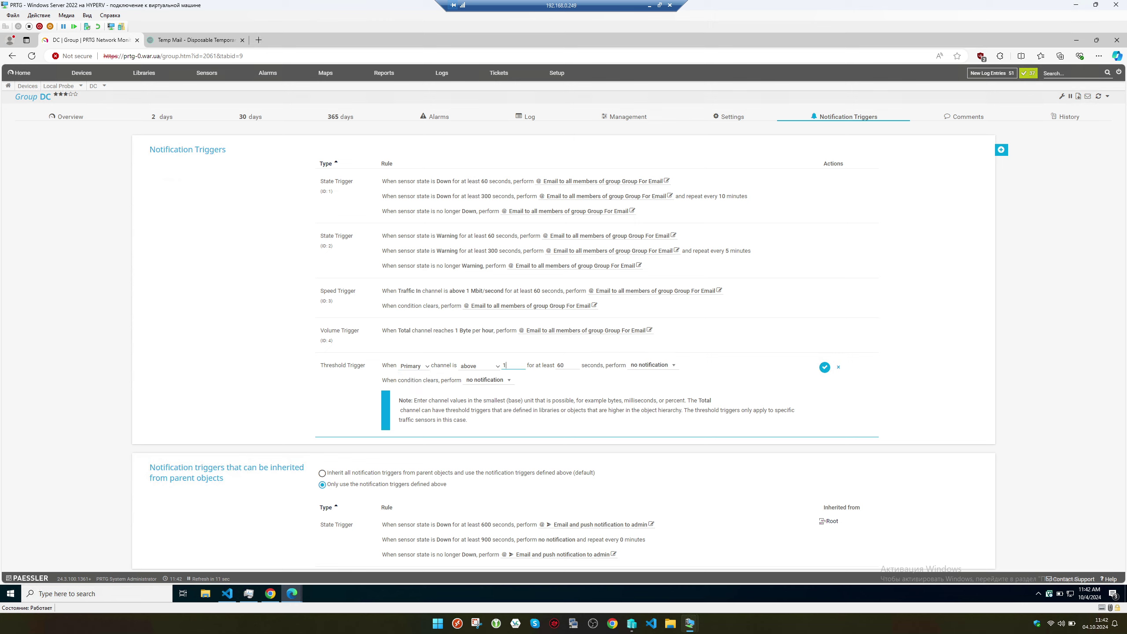
pyautogui.click(653, 366)
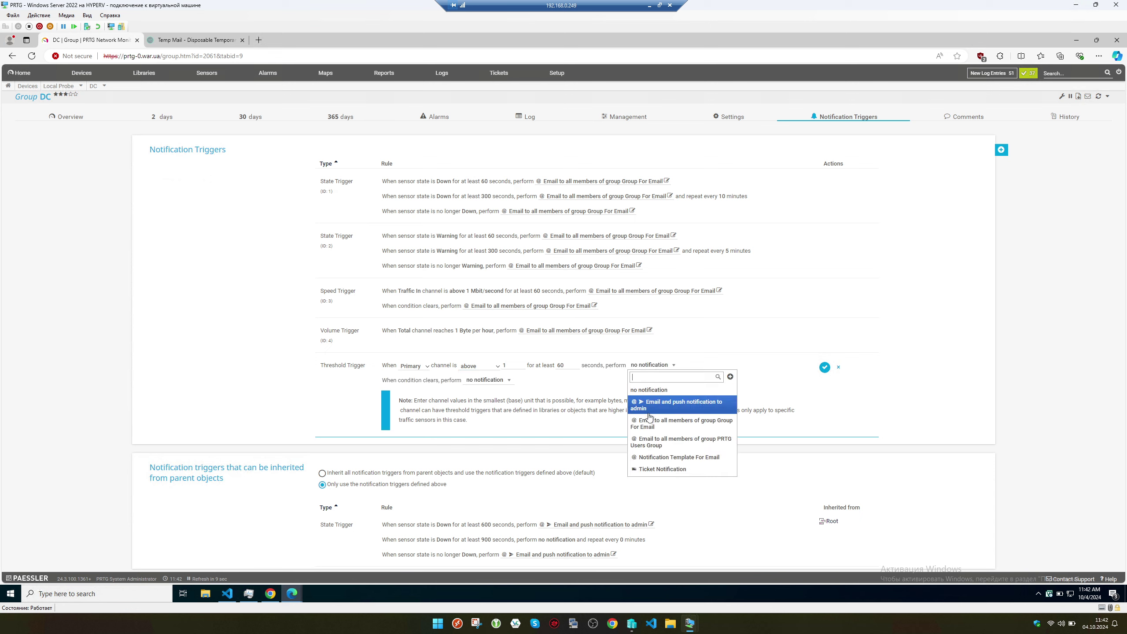
pyautogui.click(666, 422)
pyautogui.click(489, 380)
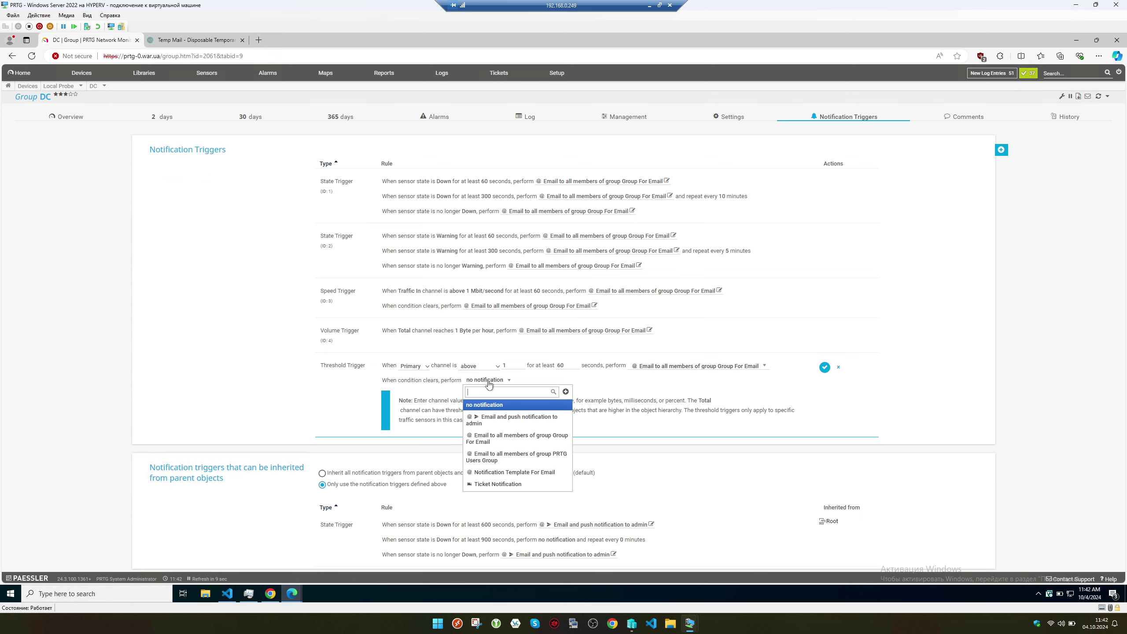
pyautogui.click(507, 439)
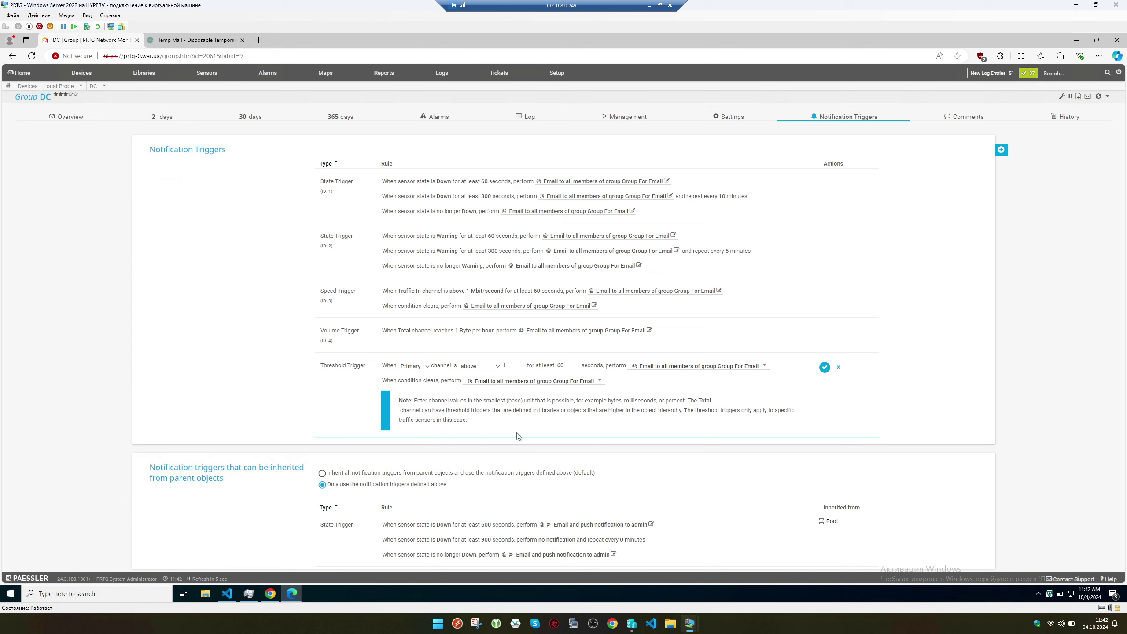
pyautogui.click(825, 366)
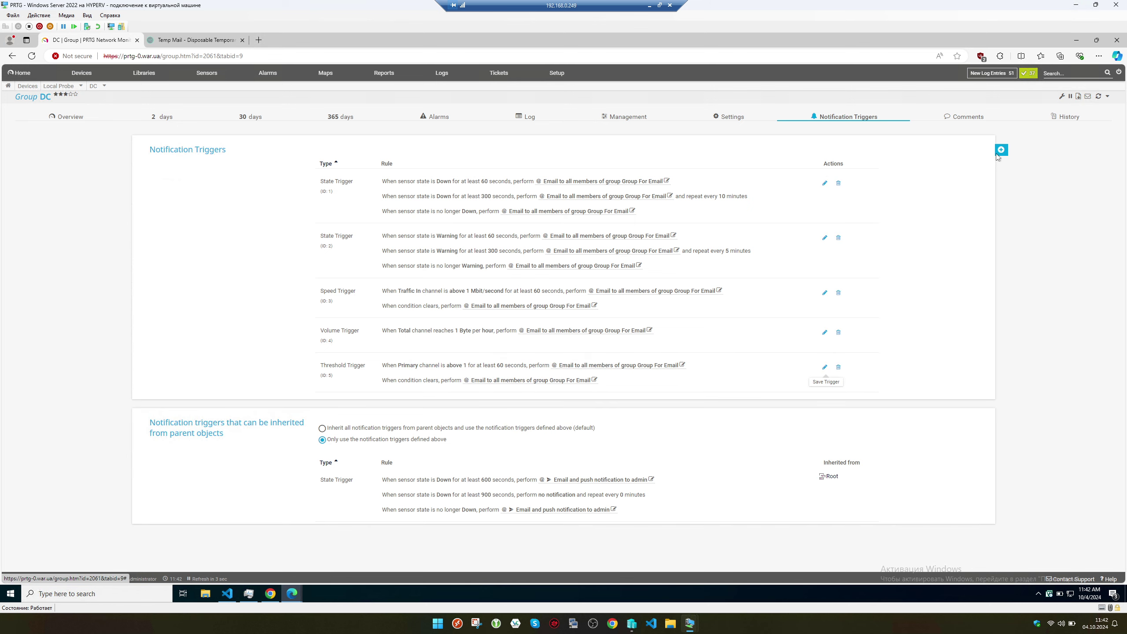
pyautogui.moveTo(1001, 149)
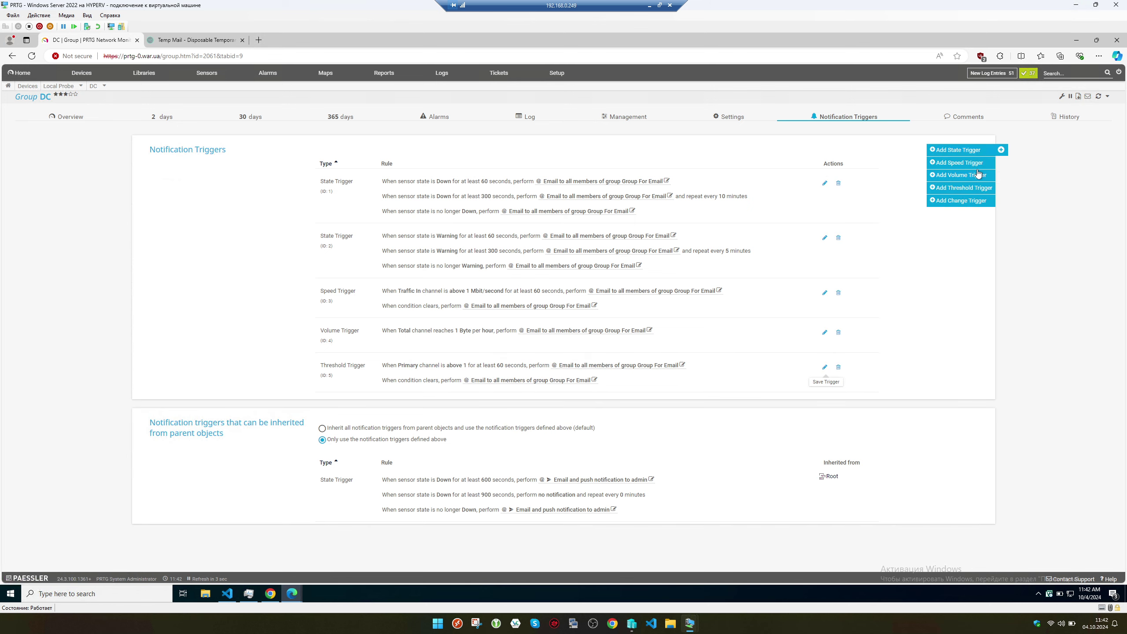
# - Add and save a change trigger on DC emailing all members of Group For Email
pyautogui.click(969, 200)
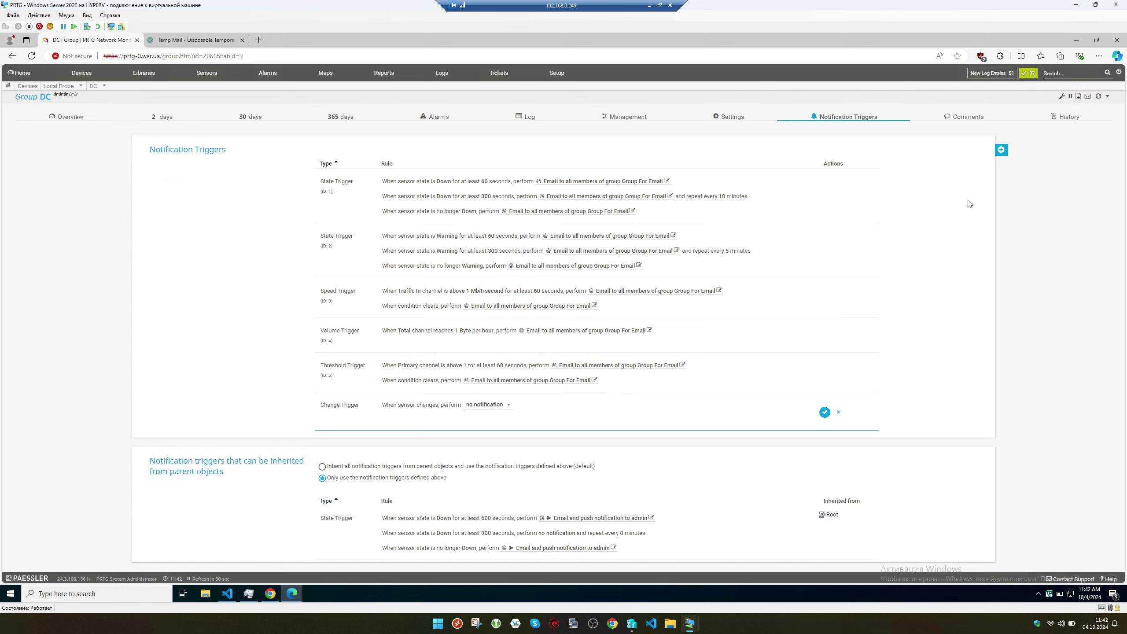
pyautogui.click(484, 405)
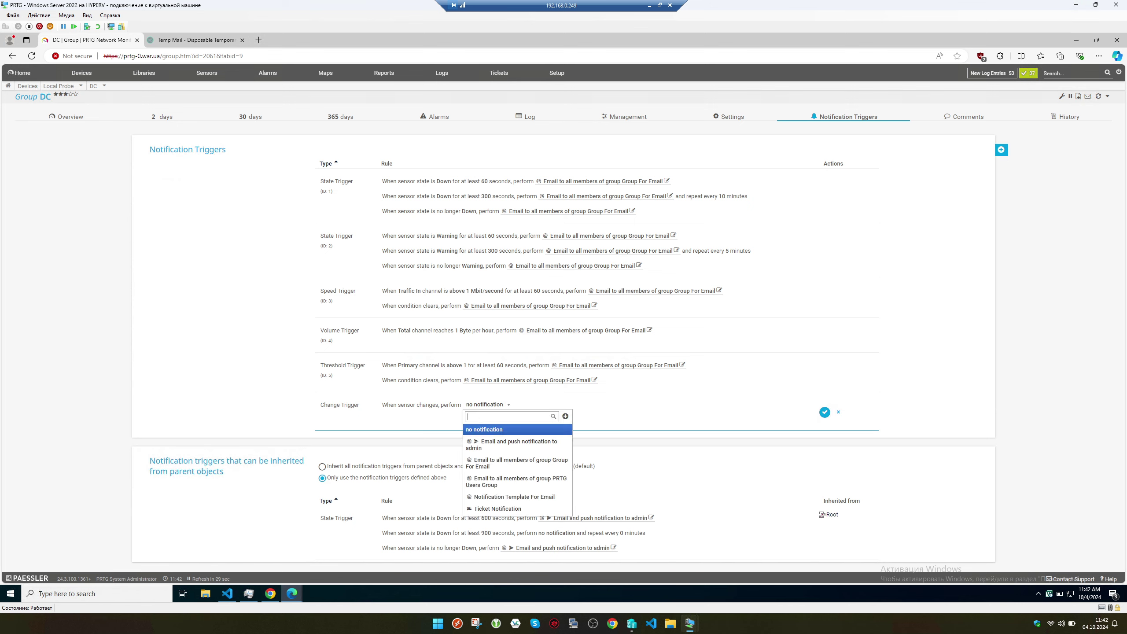
pyautogui.click(524, 471)
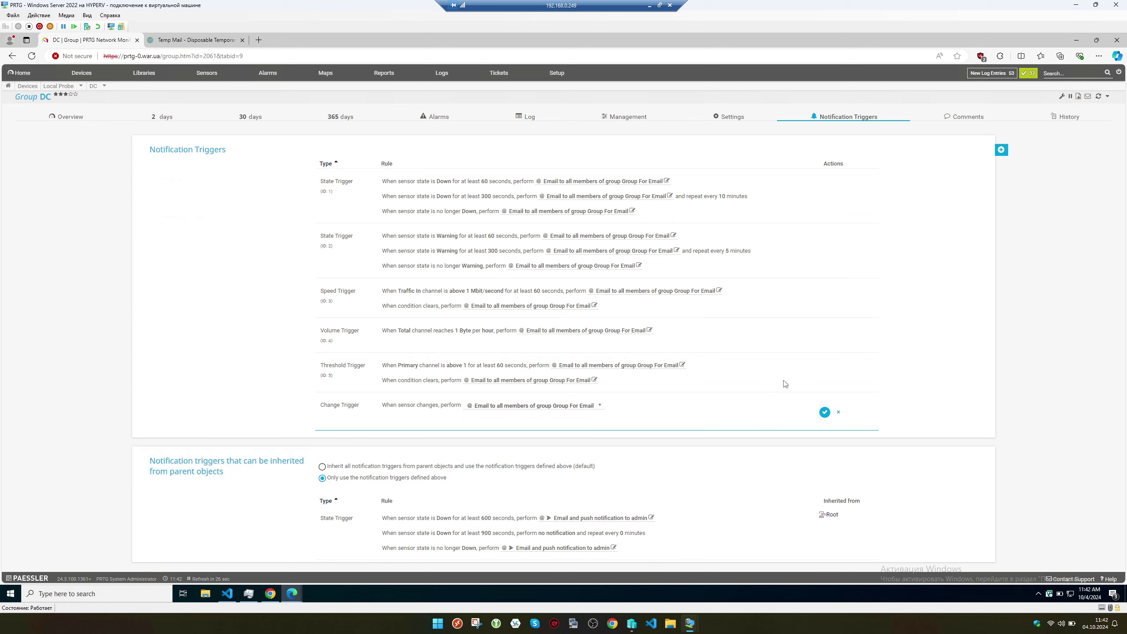
pyautogui.click(823, 412)
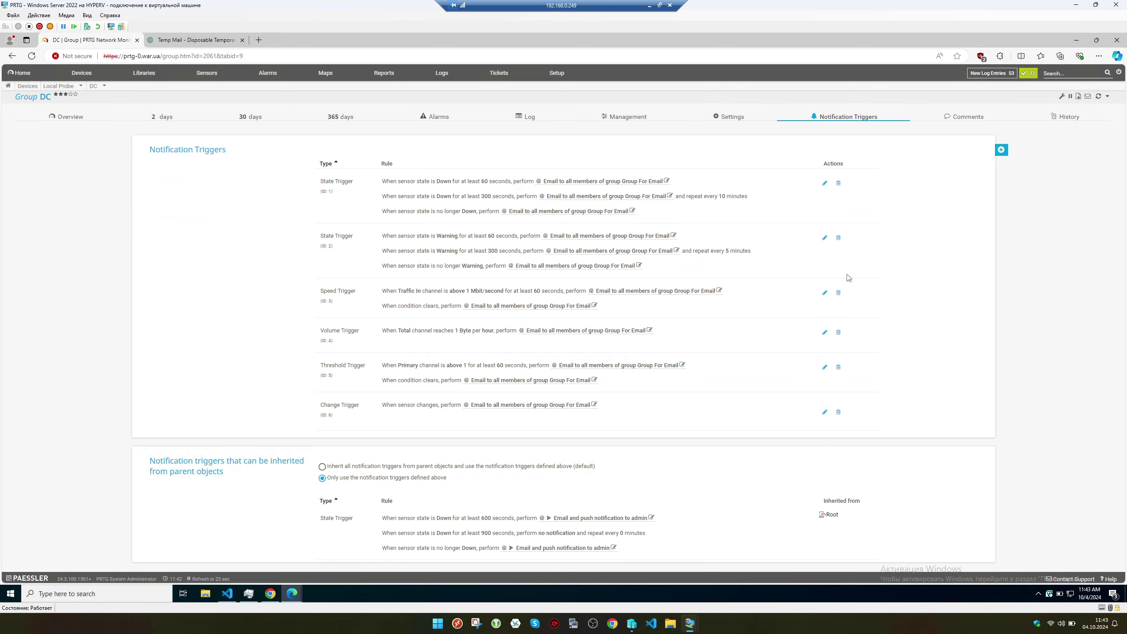
# - From the Devices overview, collapse Probe Device, expand war.ua in XL view, and open war.ua
pyautogui.click(84, 73)
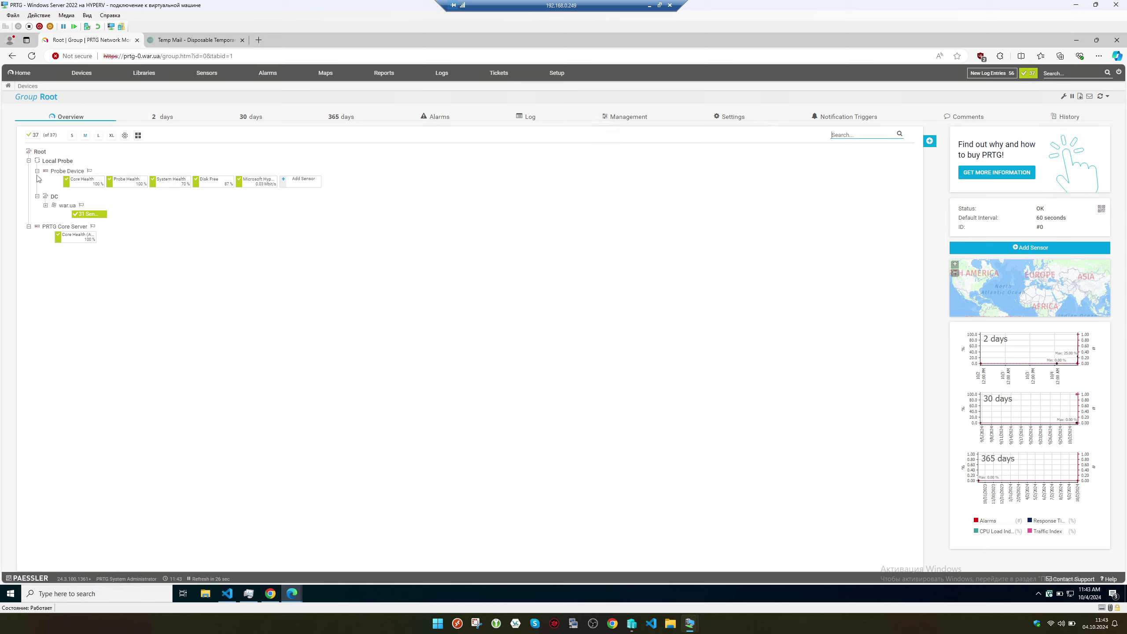
pyautogui.click(38, 172)
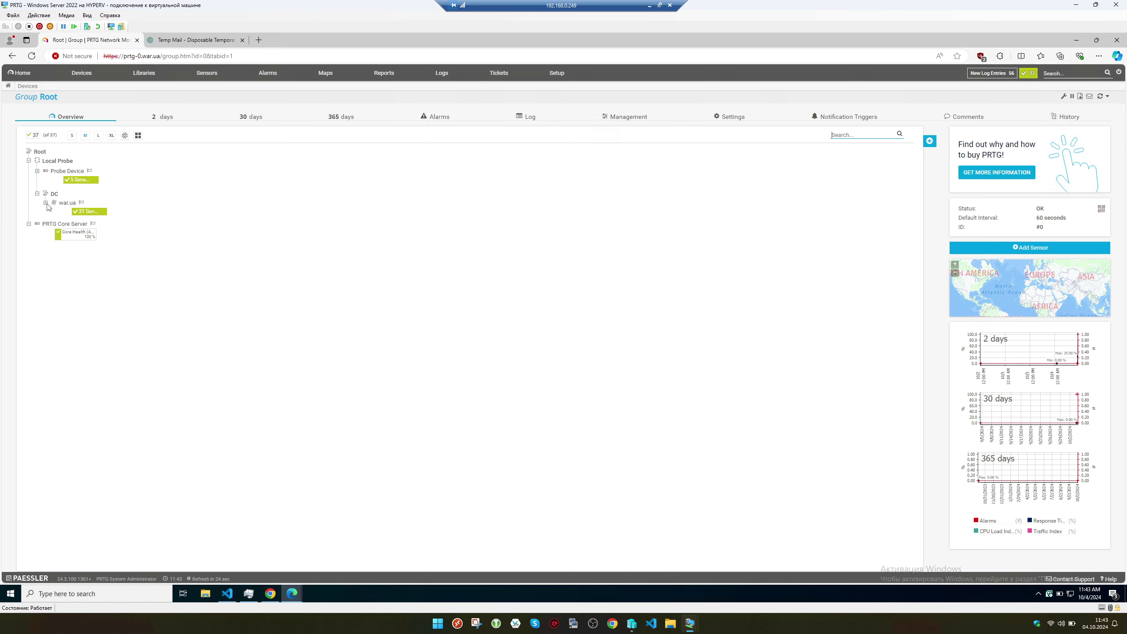
pyautogui.click(46, 203)
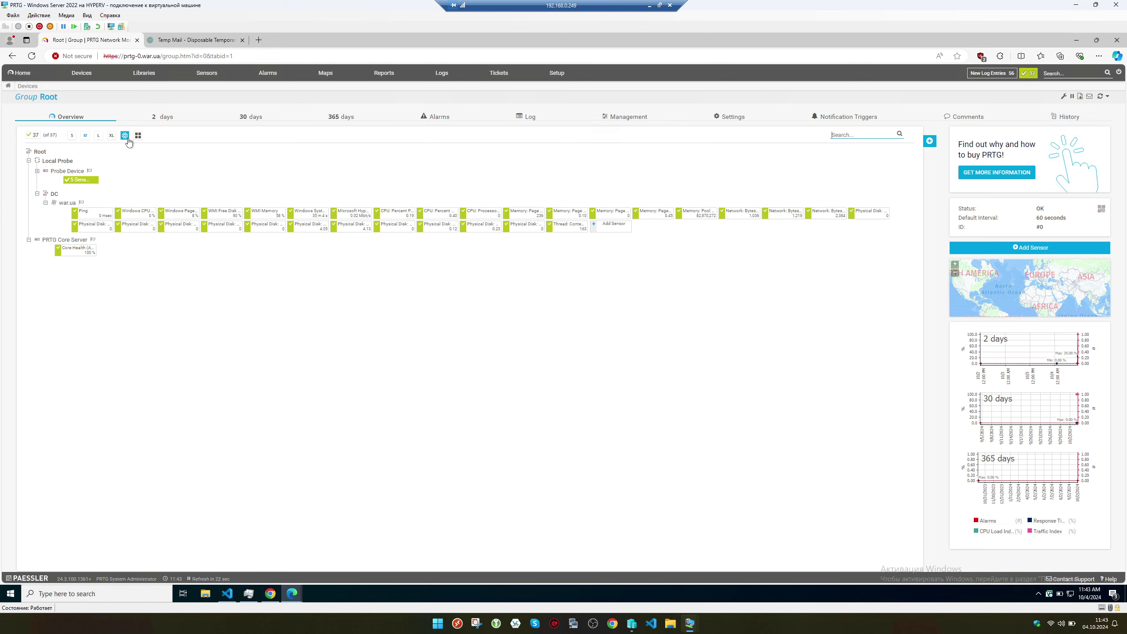
pyautogui.click(112, 135)
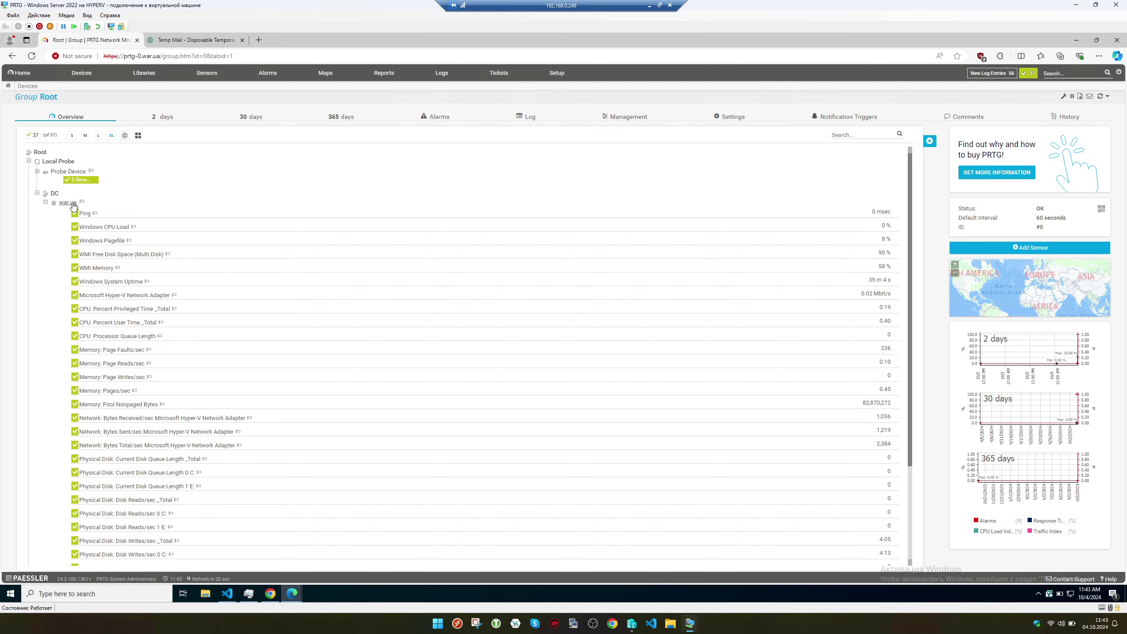
pyautogui.click(68, 203)
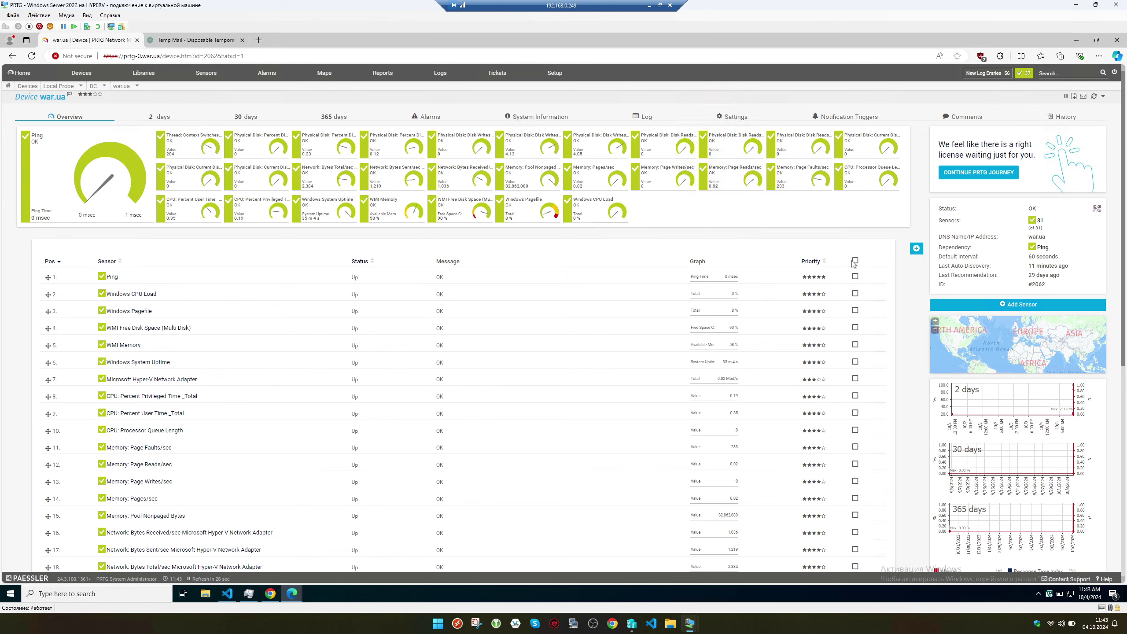
# - Select all war.ua sensors, review the Pause options, then clear the selection
pyautogui.click(855, 261)
pyautogui.scroll(-3, 904, 234)
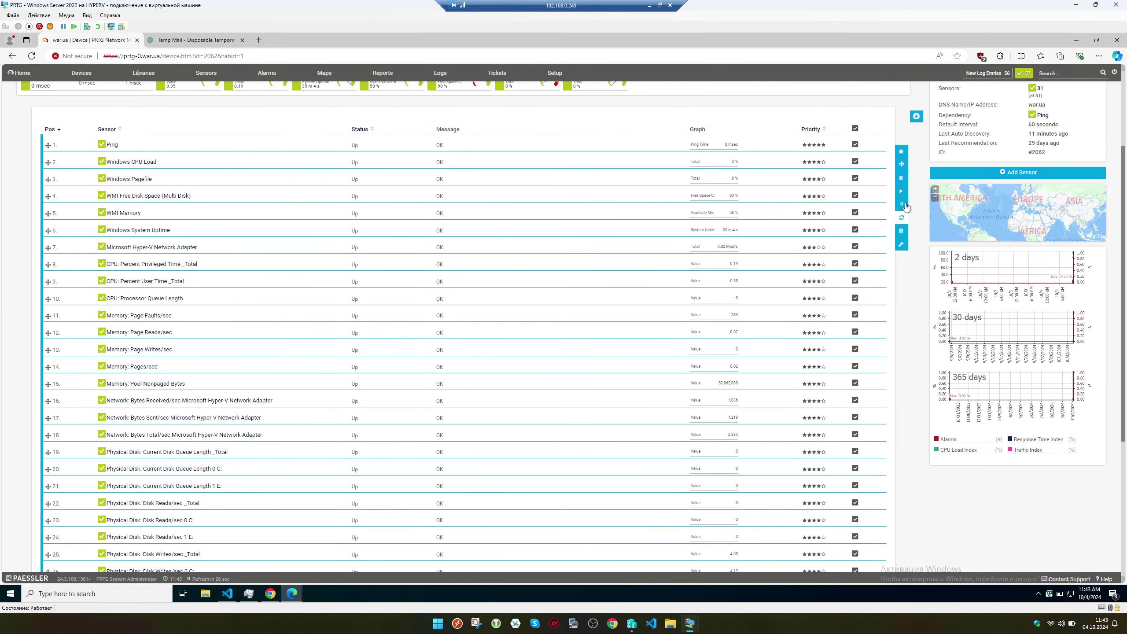
pyautogui.click(902, 179)
pyautogui.click(856, 130)
pyautogui.scroll(3, 366, 211)
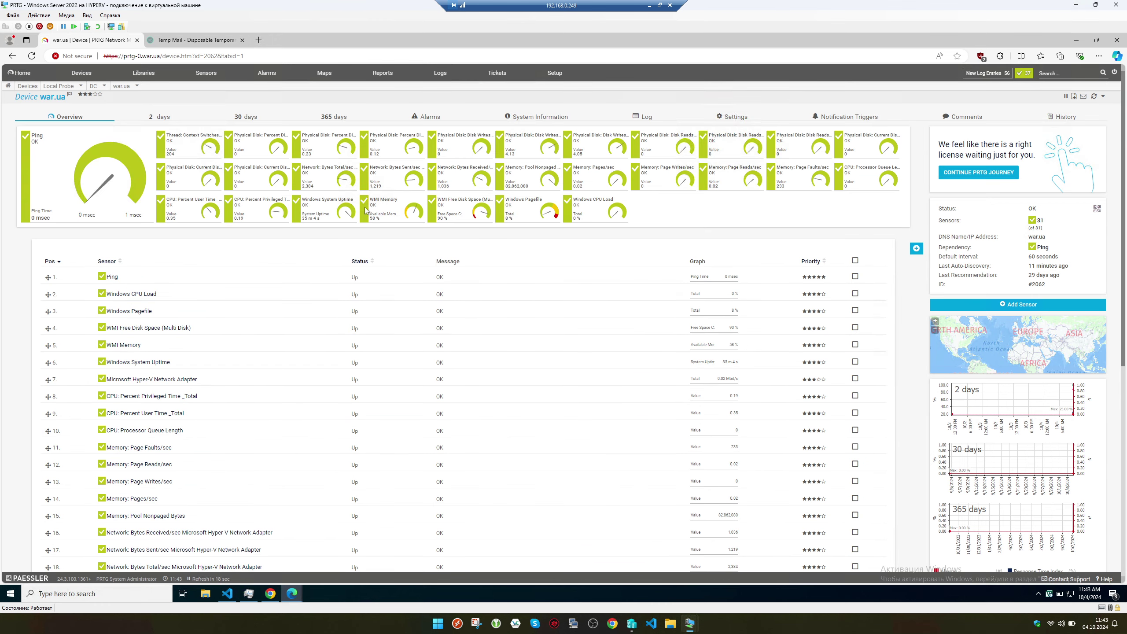
# - View the Ping sensor's context menu, then select all 31 sensors again
pyautogui.rightClick(115, 277)
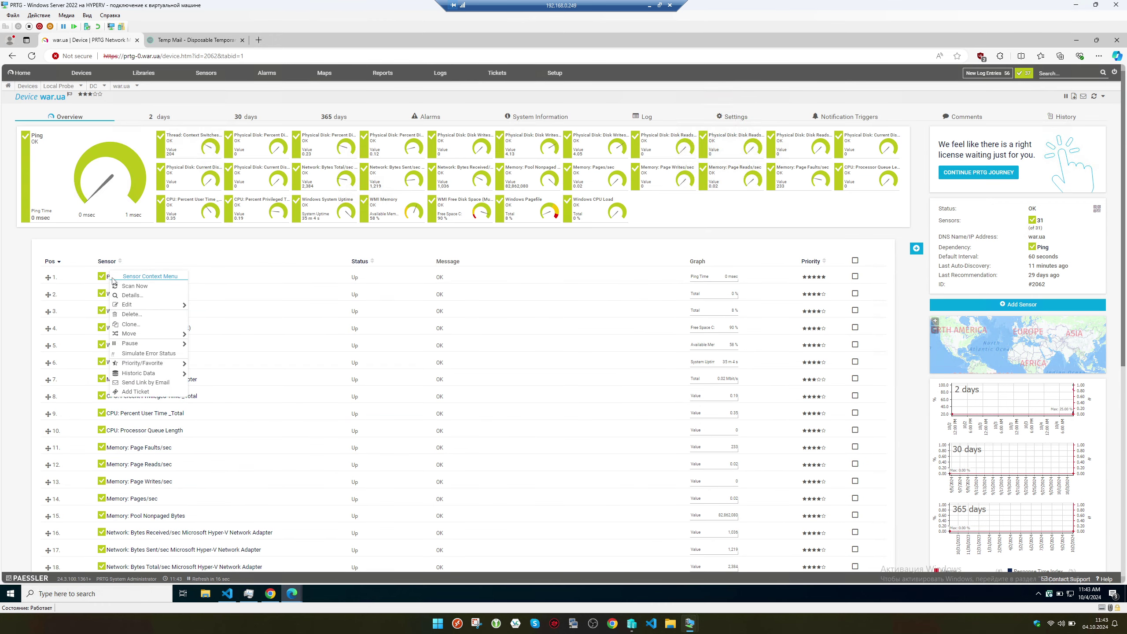
pyautogui.moveTo(147, 348)
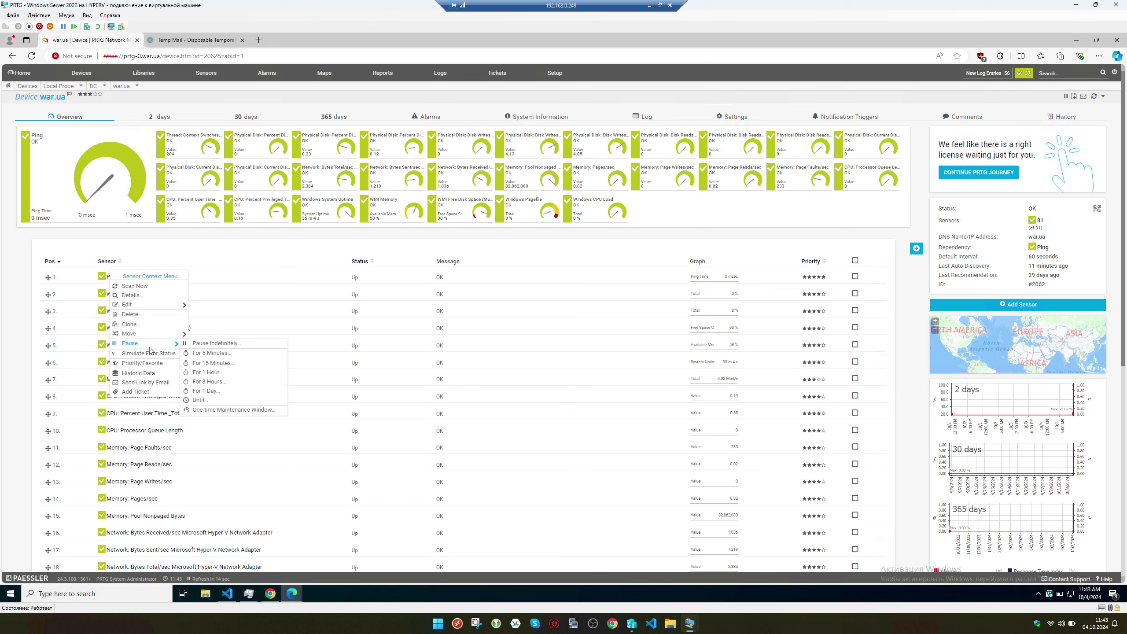
pyautogui.click(855, 261)
pyautogui.moveTo(106, 281)
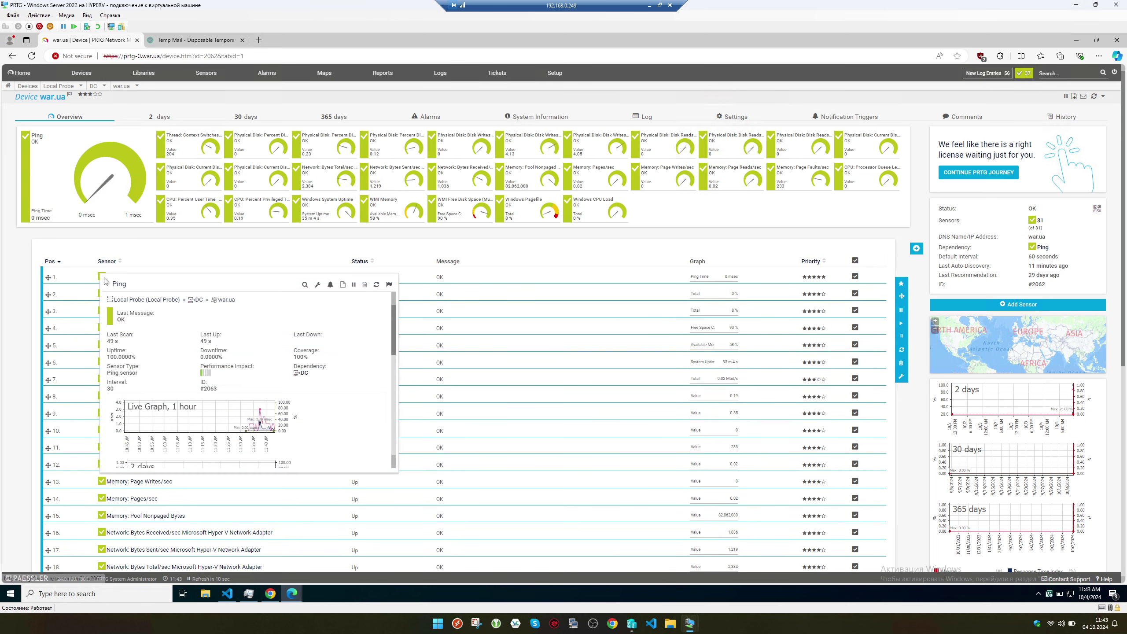
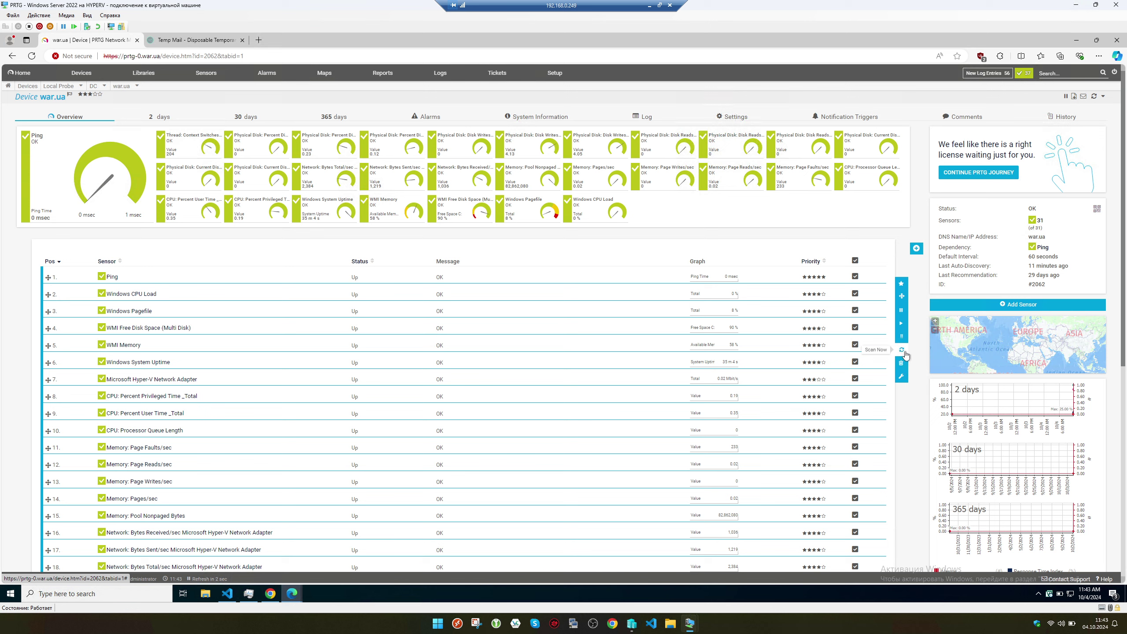
# - Show the Root group device tree and scroll through war.ua's 37 sensors
pyautogui.click(1106, 97)
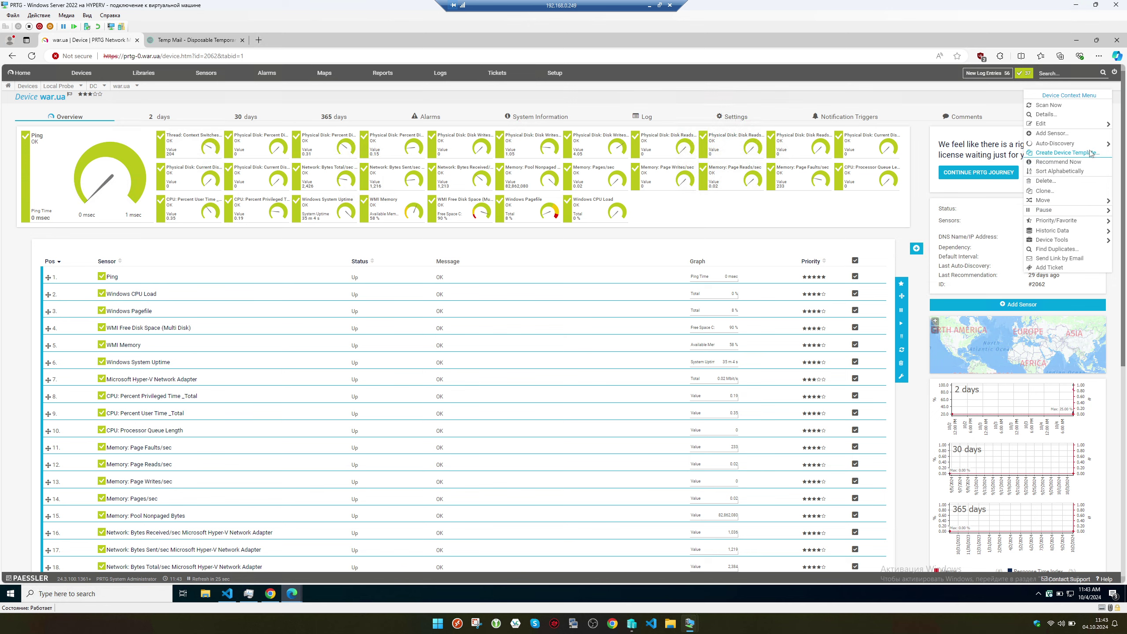
pyautogui.click(81, 73)
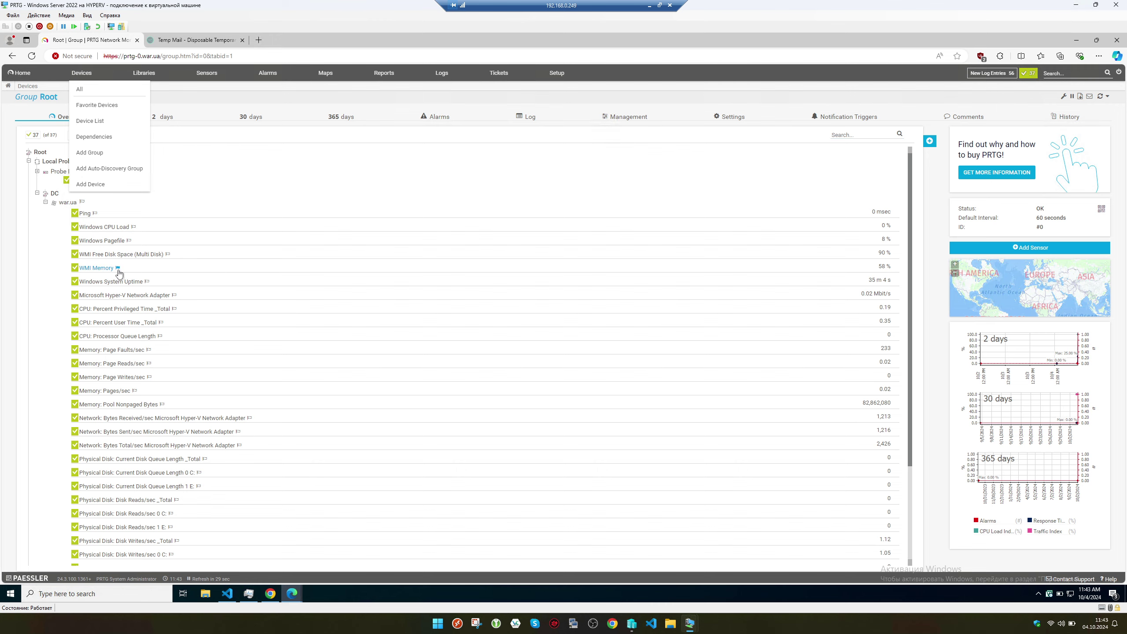
pyautogui.scroll(-3, 100, 306)
pyautogui.scroll(2, 107, 264)
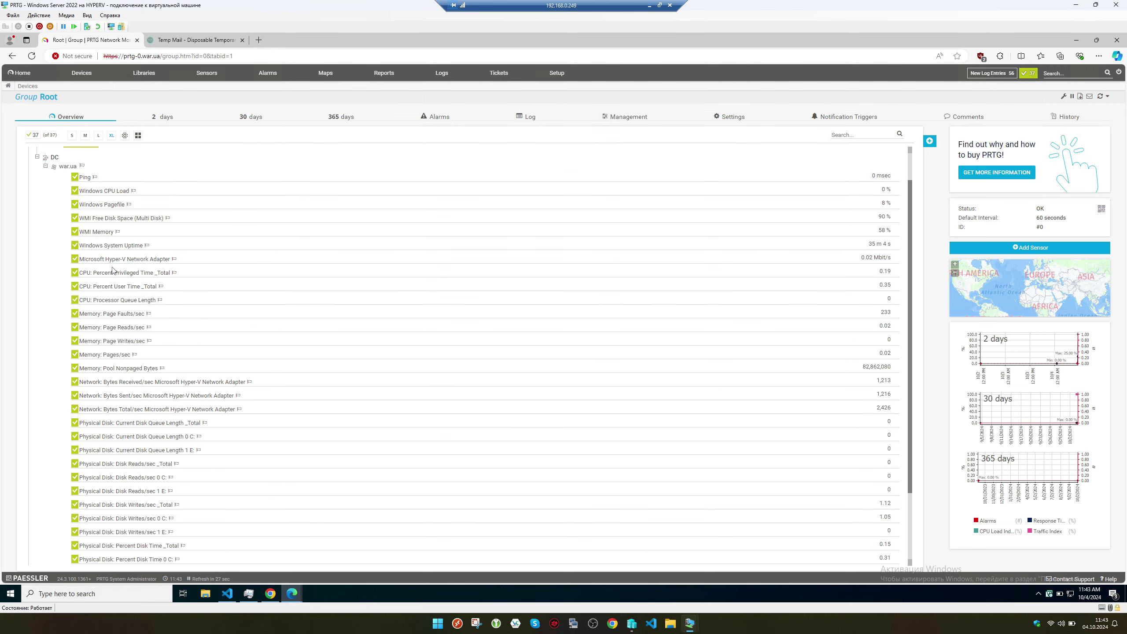
pyautogui.scroll(-2, 116, 288)
pyautogui.scroll(1, 127, 279)
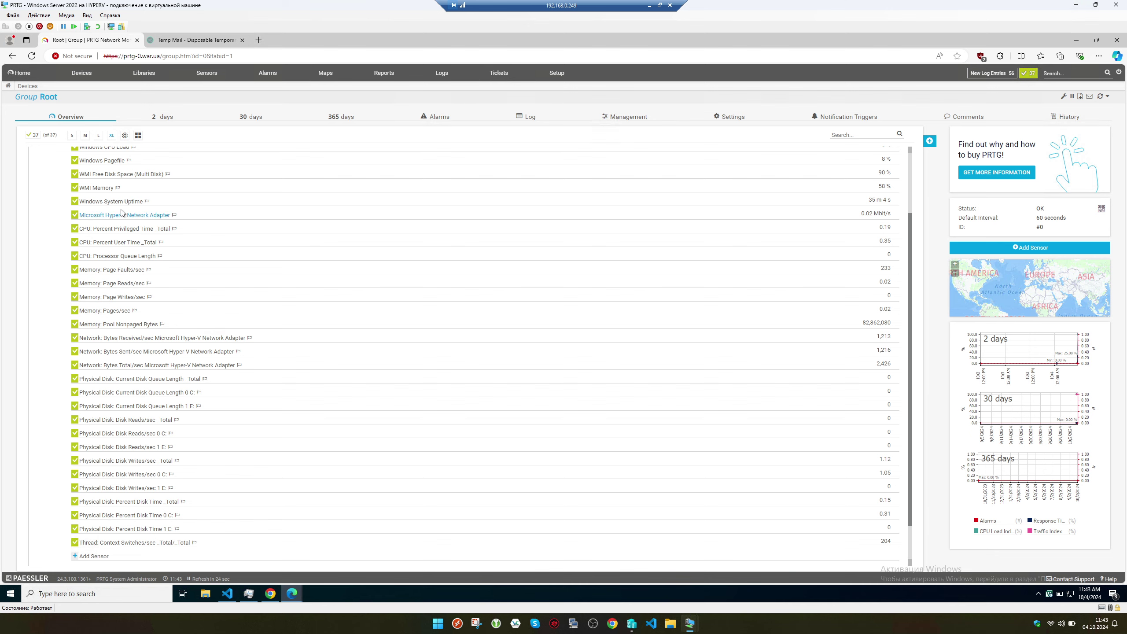
pyautogui.scroll(1, 122, 212)
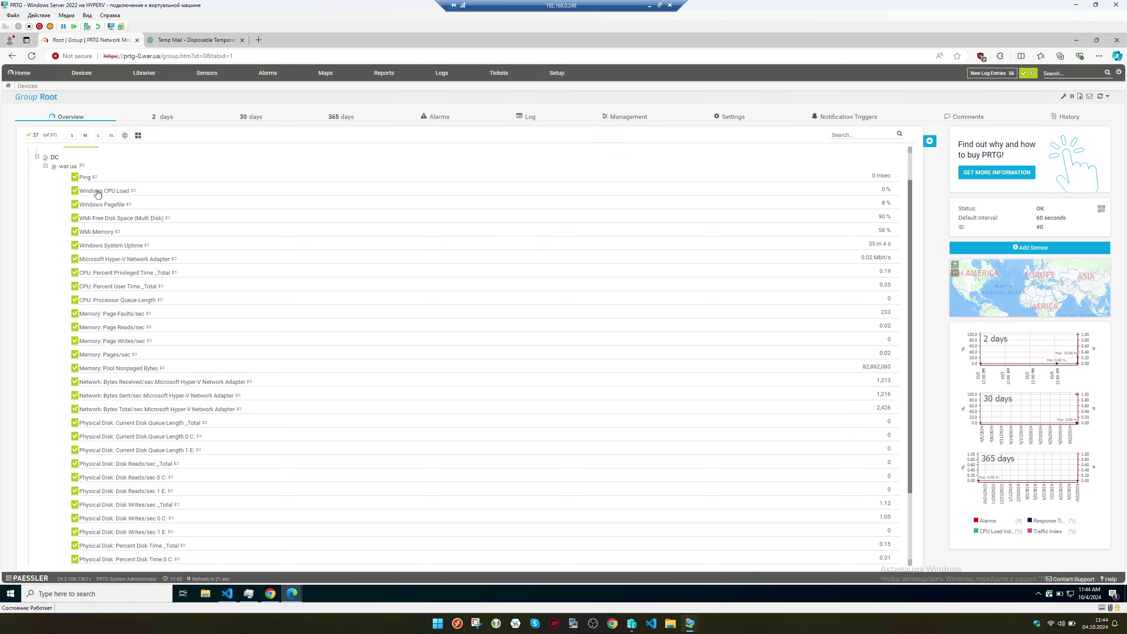
# - Simulate errors on WMI Memory, WMI Free Disk Space and CPU: Processor Queue Length, then reopen war.ua
pyautogui.rightClick(110, 248)
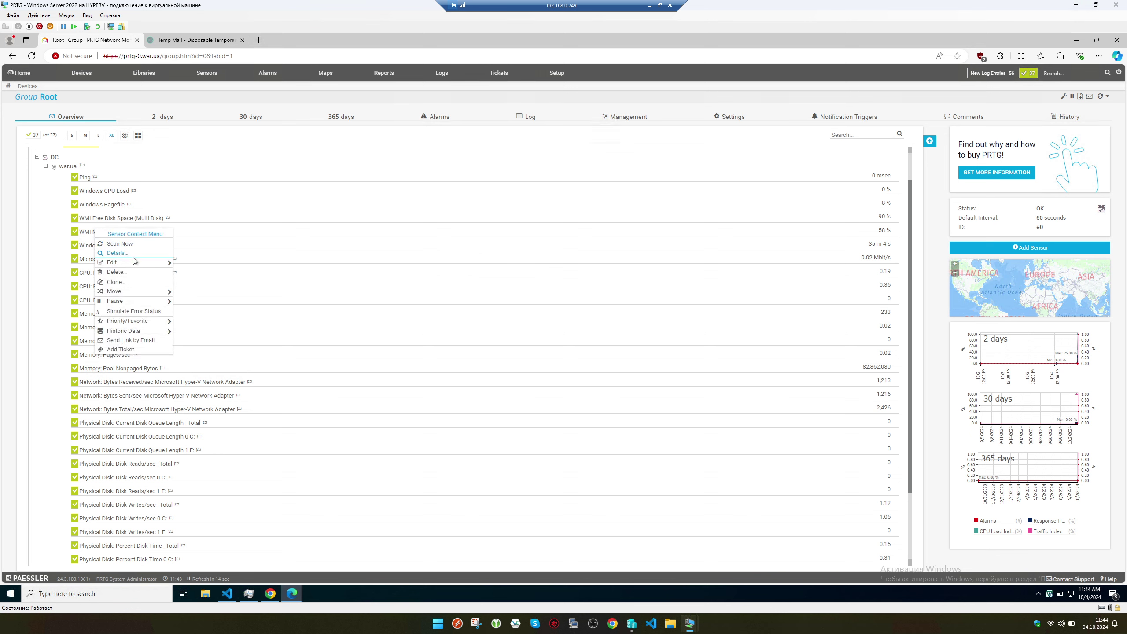
pyautogui.click(139, 312)
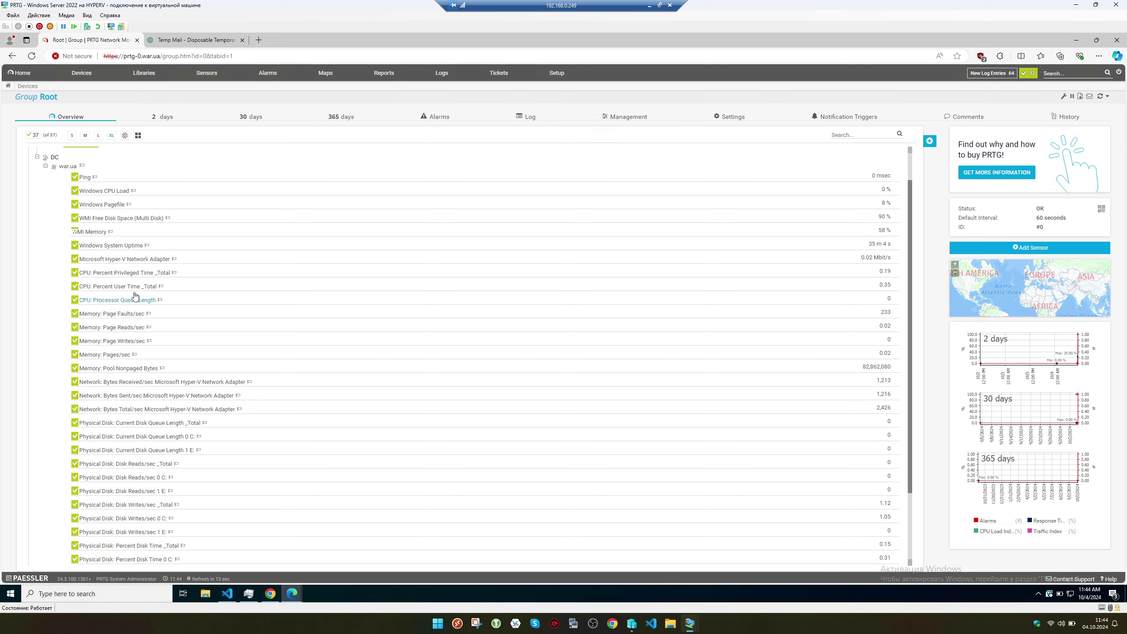
pyautogui.rightClick(120, 218)
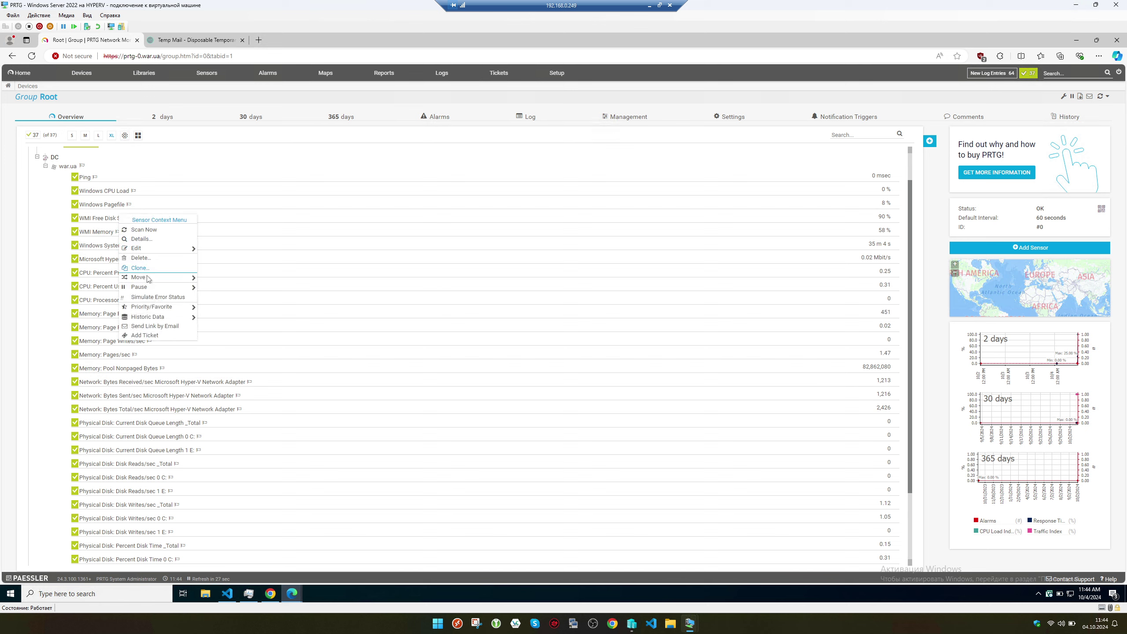
pyautogui.click(148, 298)
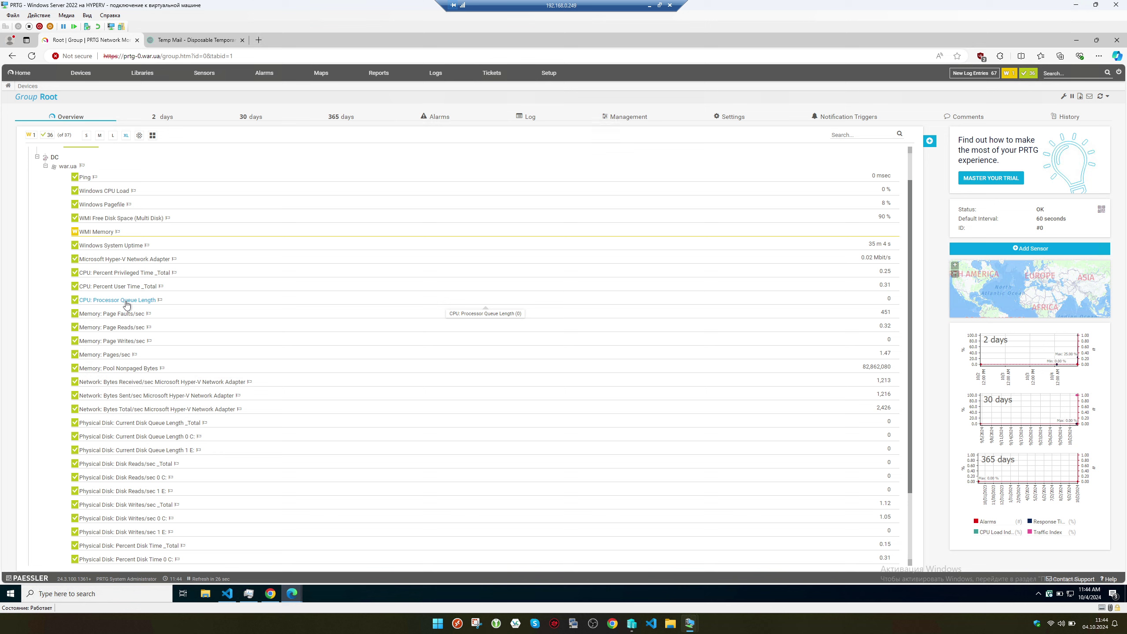
pyautogui.rightClick(122, 298)
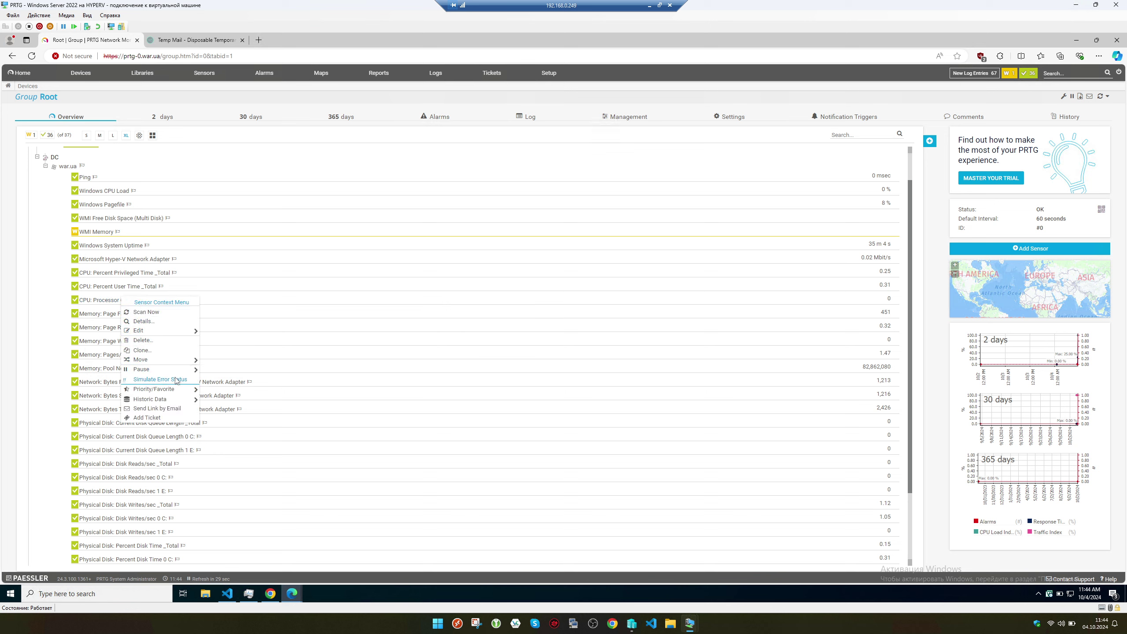
pyautogui.moveTo(178, 373)
pyautogui.moveTo(189, 332)
pyautogui.click(171, 380)
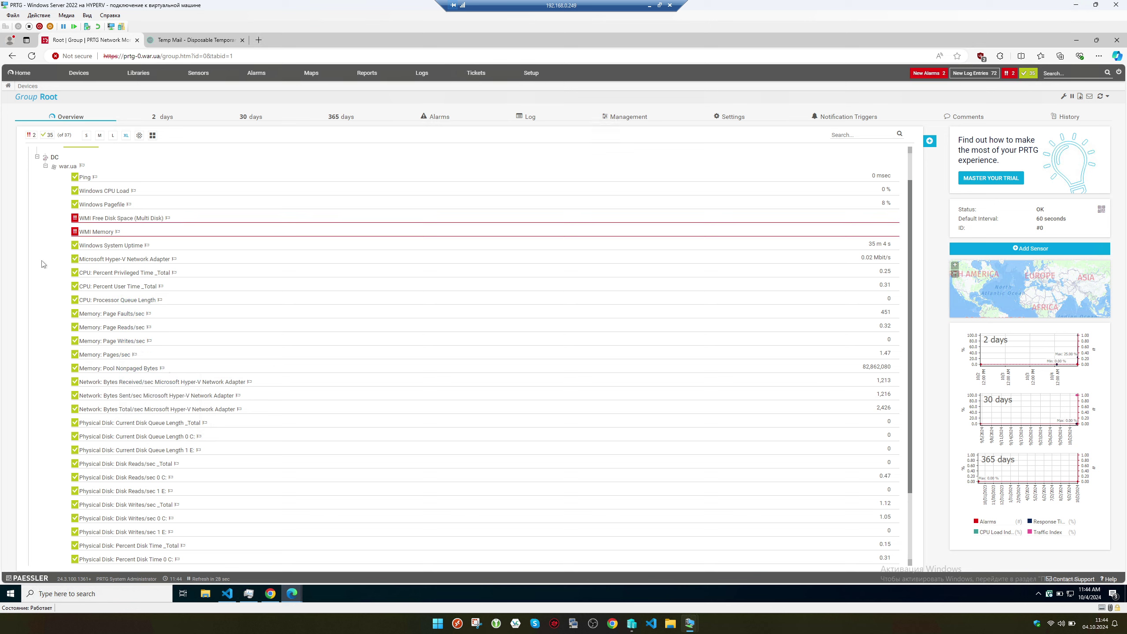
pyautogui.click(68, 166)
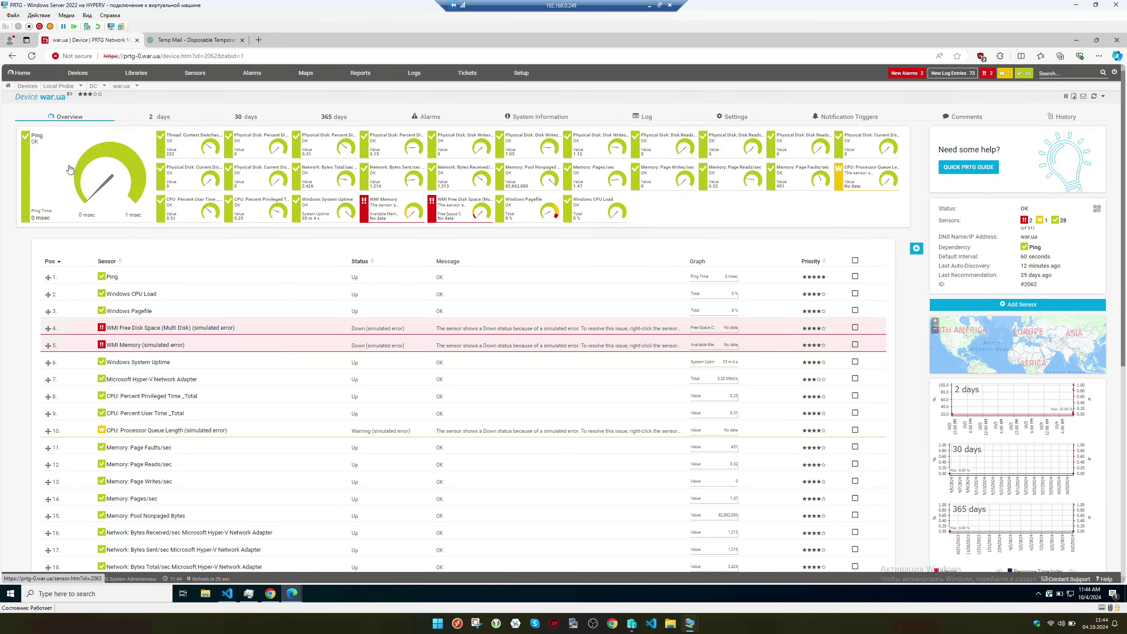
# - Simulate errors on Network: Bytes Total/sec and Disk Writes/sec 0 C:
pyautogui.scroll(-4, 192, 173)
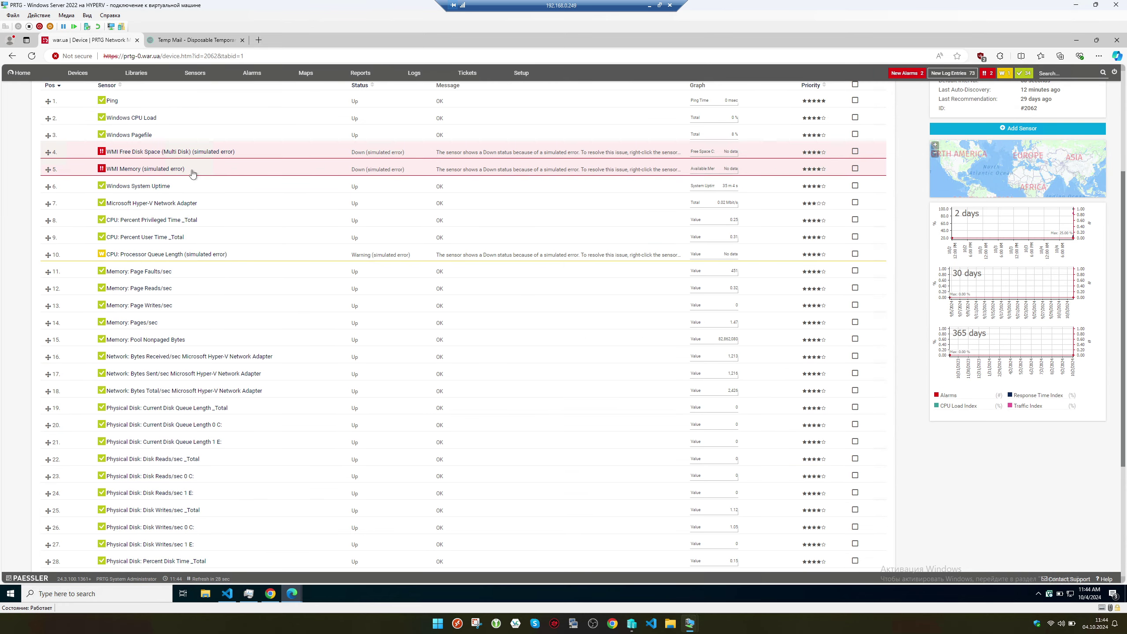
pyautogui.scroll(-3, 192, 173)
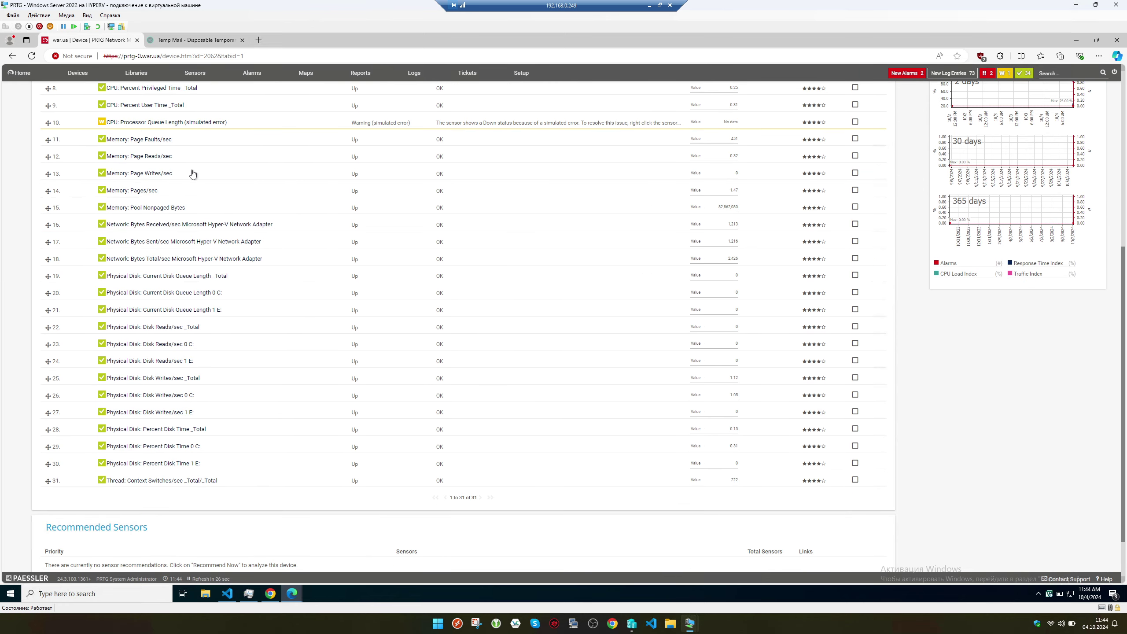
pyautogui.scroll(7, 192, 173)
pyautogui.scroll(-5, 111, 334)
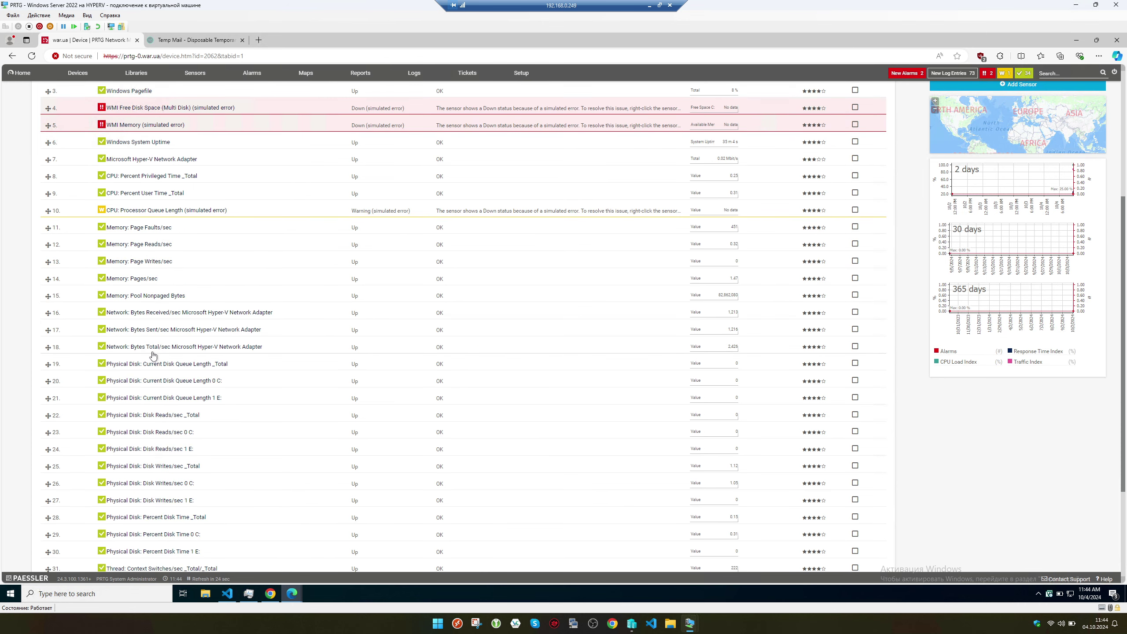
pyautogui.rightClick(153, 356)
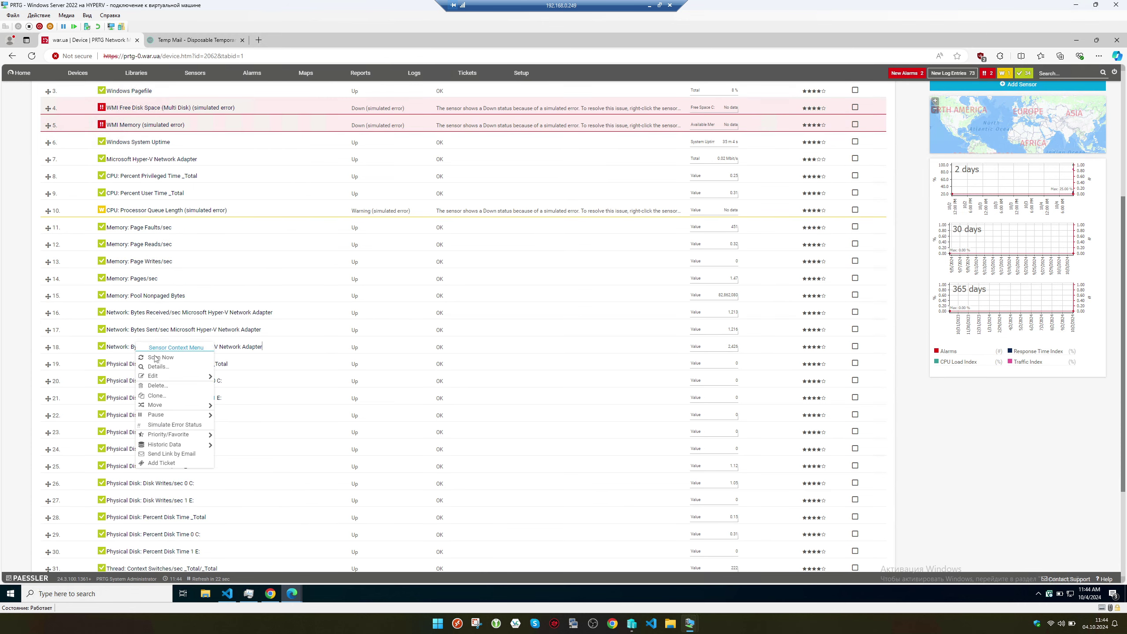
pyautogui.click(195, 430)
pyautogui.scroll(-3, 195, 430)
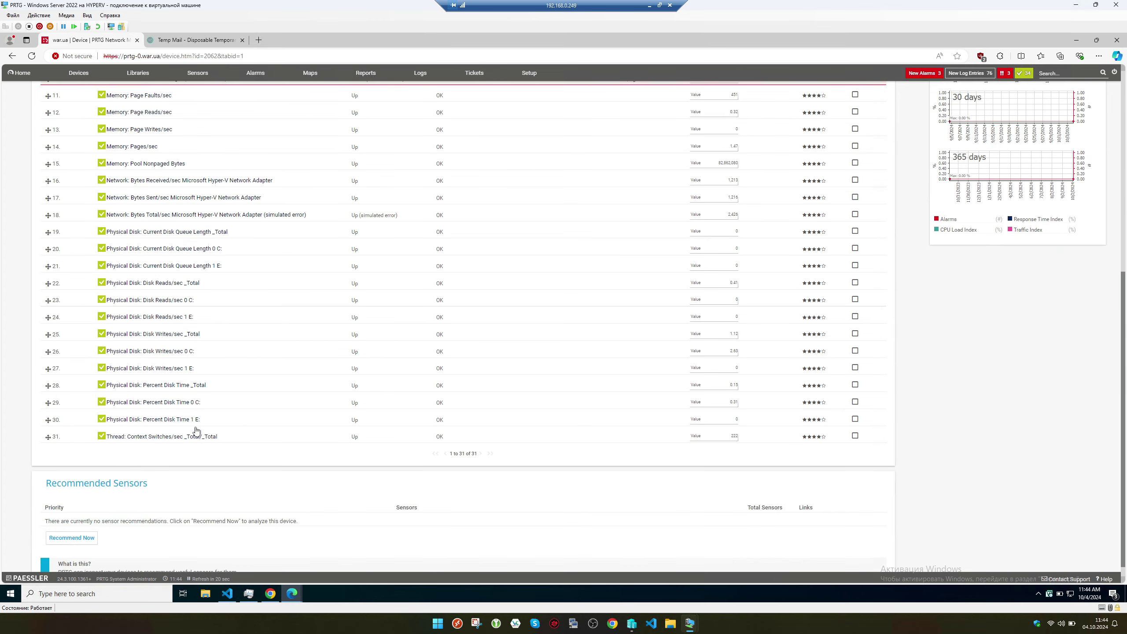
pyautogui.rightClick(156, 356)
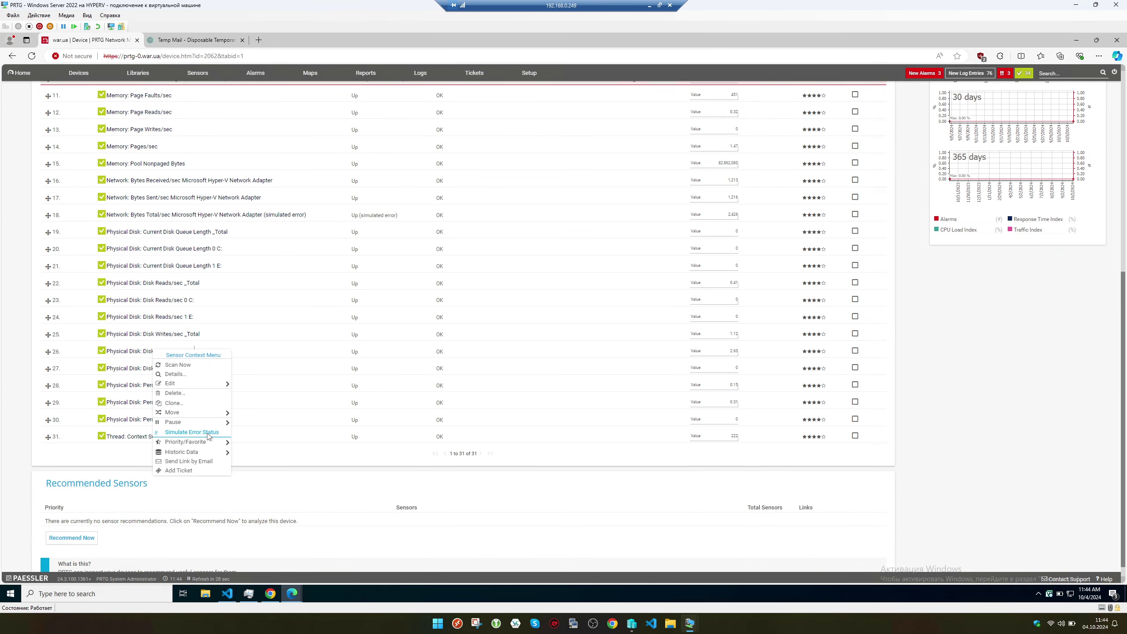
pyautogui.click(209, 434)
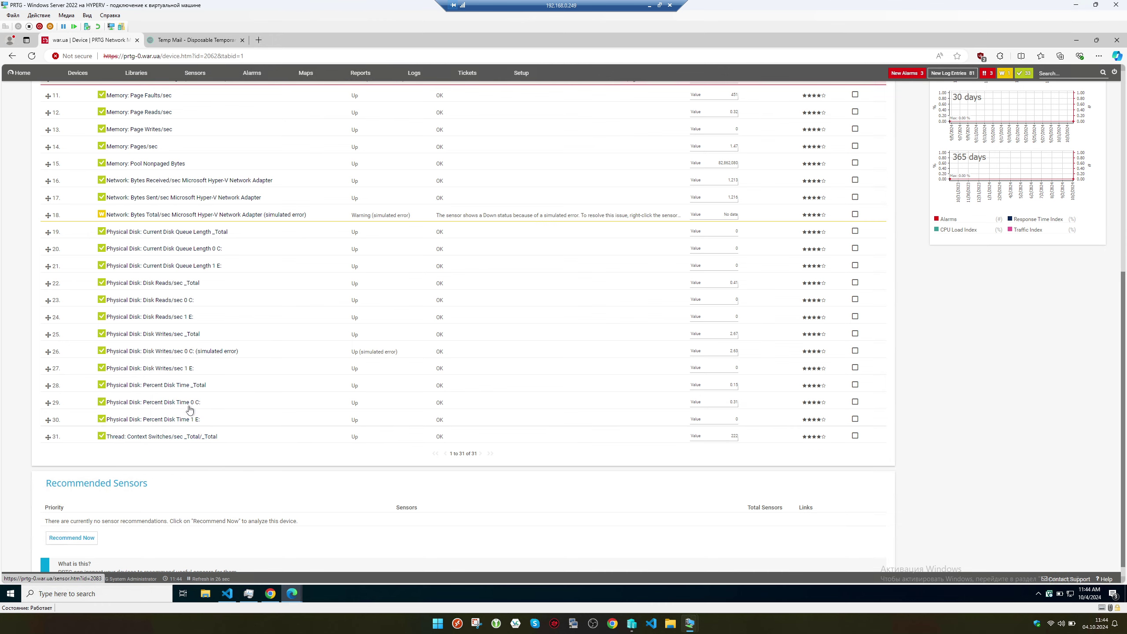
# - Simulate errors on Current Disk Queue Length 1 E: and Percent Disk Time 1 E:
pyautogui.scroll(2, 162, 373)
pyautogui.scroll(1, 163, 377)
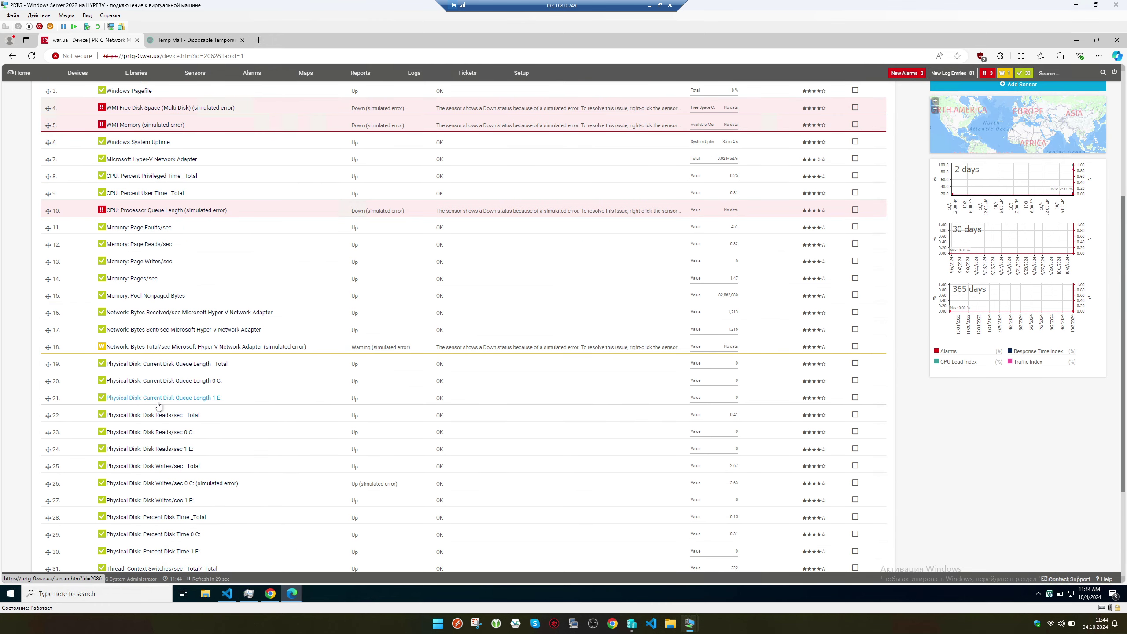
pyautogui.rightClick(154, 398)
pyautogui.click(204, 481)
pyautogui.scroll(-3, 195, 458)
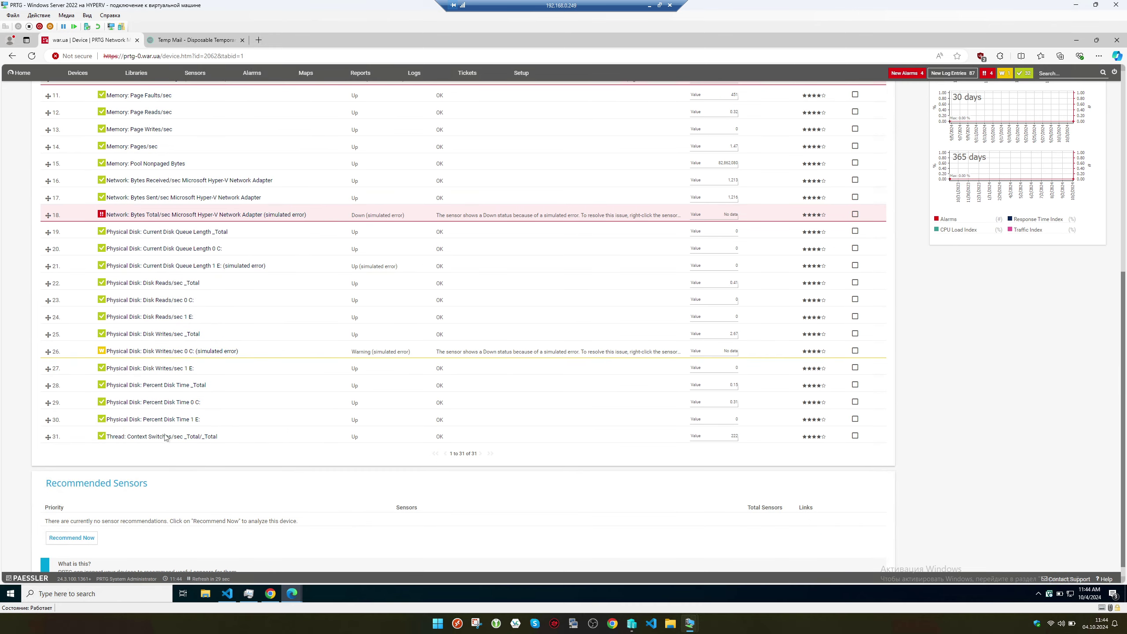
pyautogui.click(195, 496)
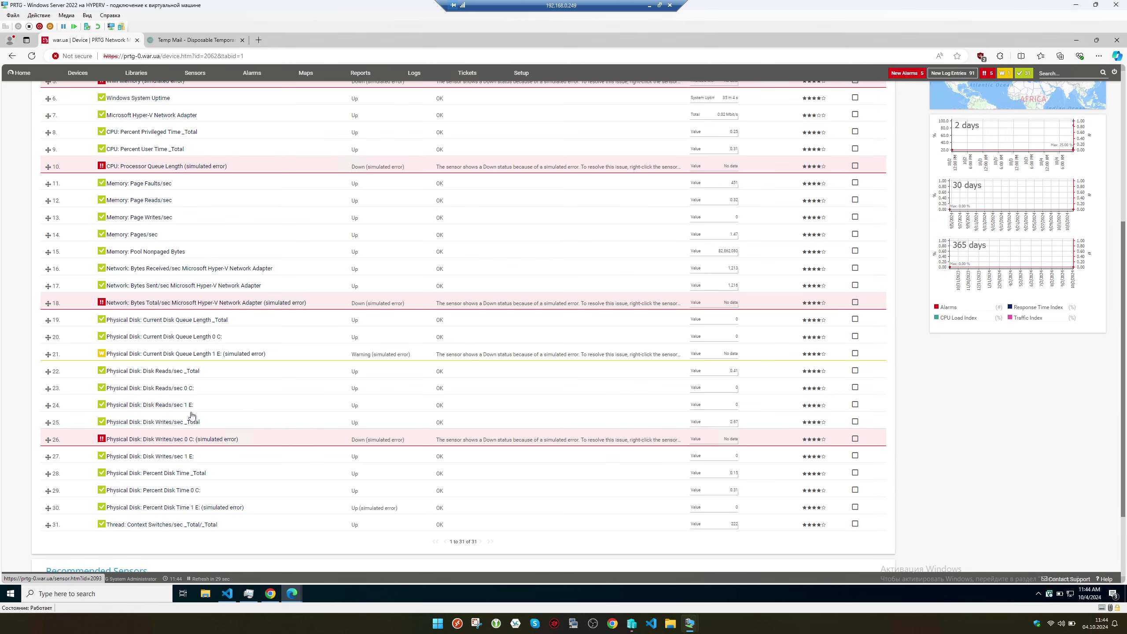
# - Bring up the Temp Mail inbox showing PRTG's test notification email
pyautogui.scroll(6, 189, 420)
pyautogui.scroll(2, 191, 417)
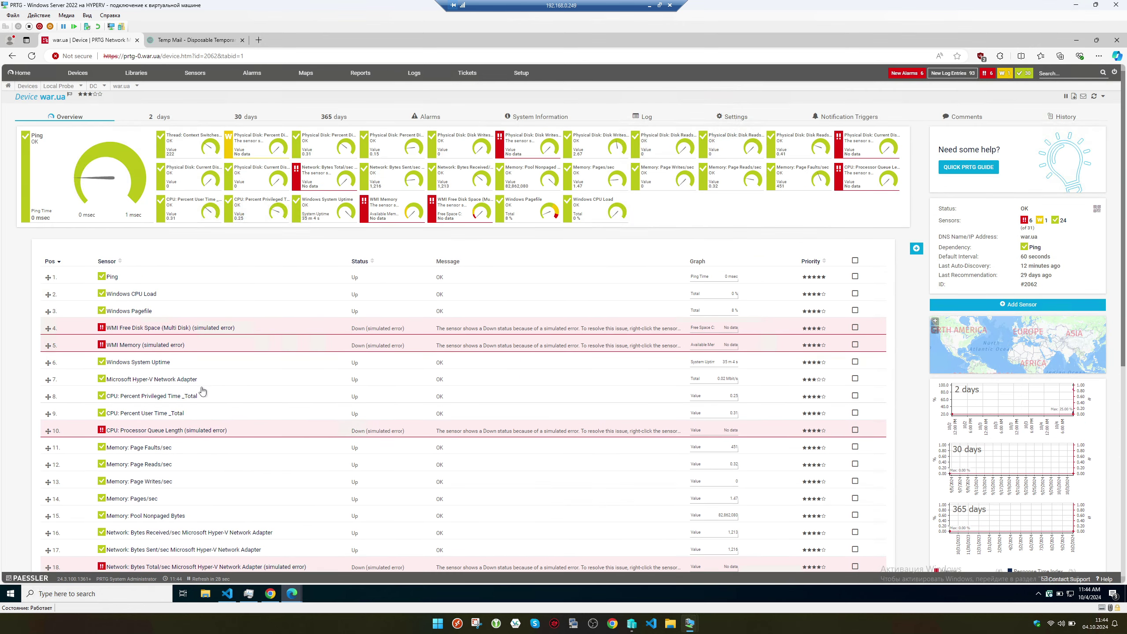
pyautogui.click(200, 40)
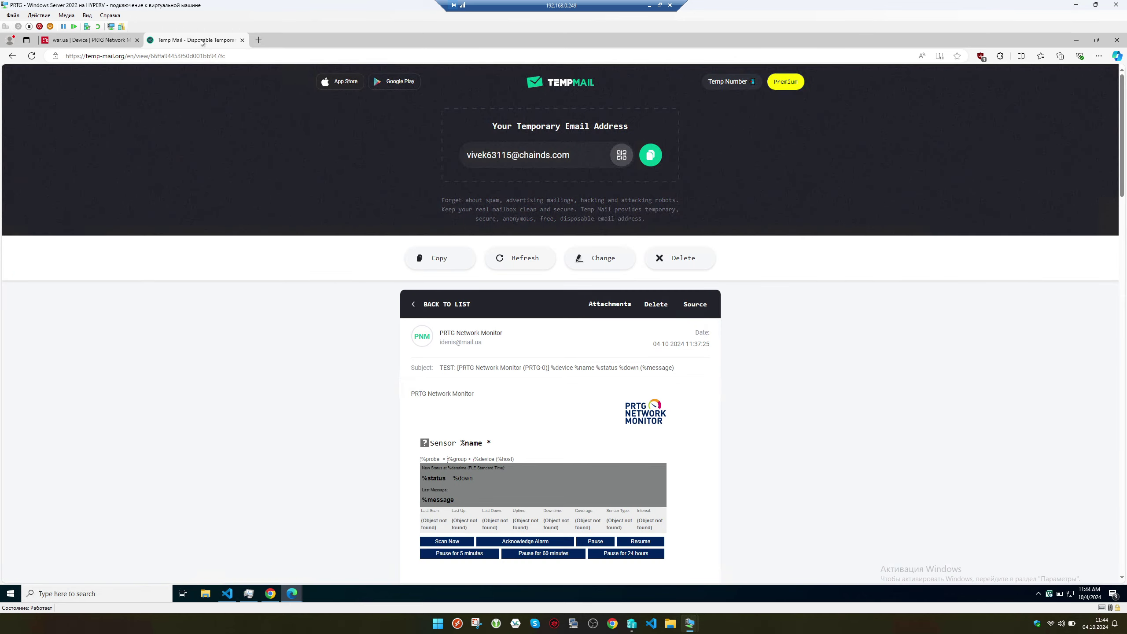
# - Open the newest PRTG alert email in both Temp Mail browser windows
pyautogui.click(424, 300)
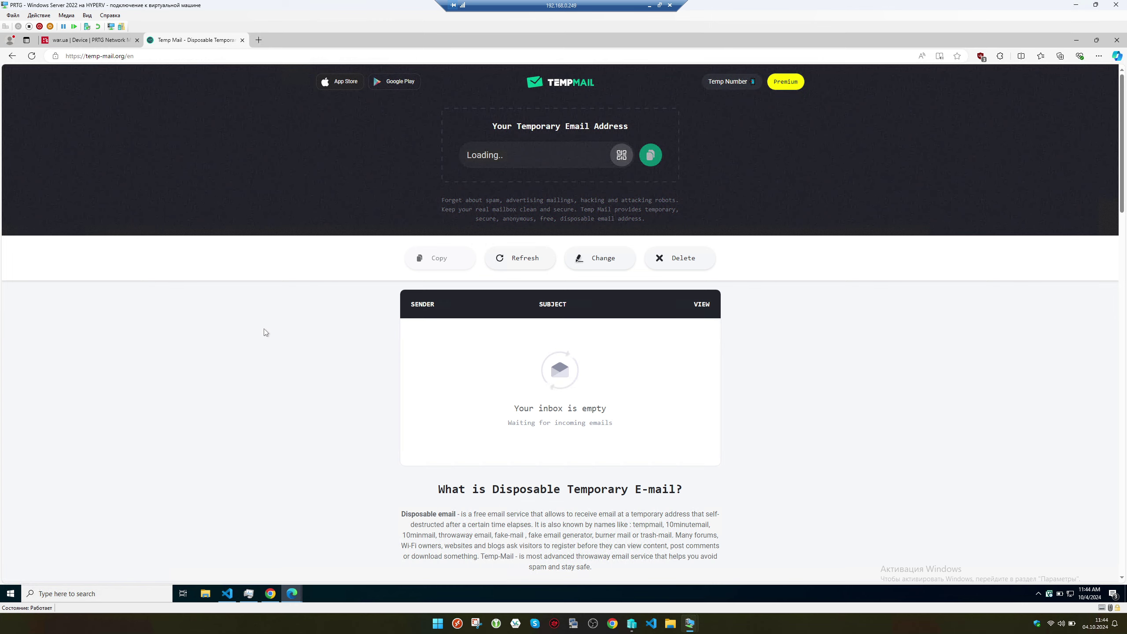
pyautogui.click(272, 590)
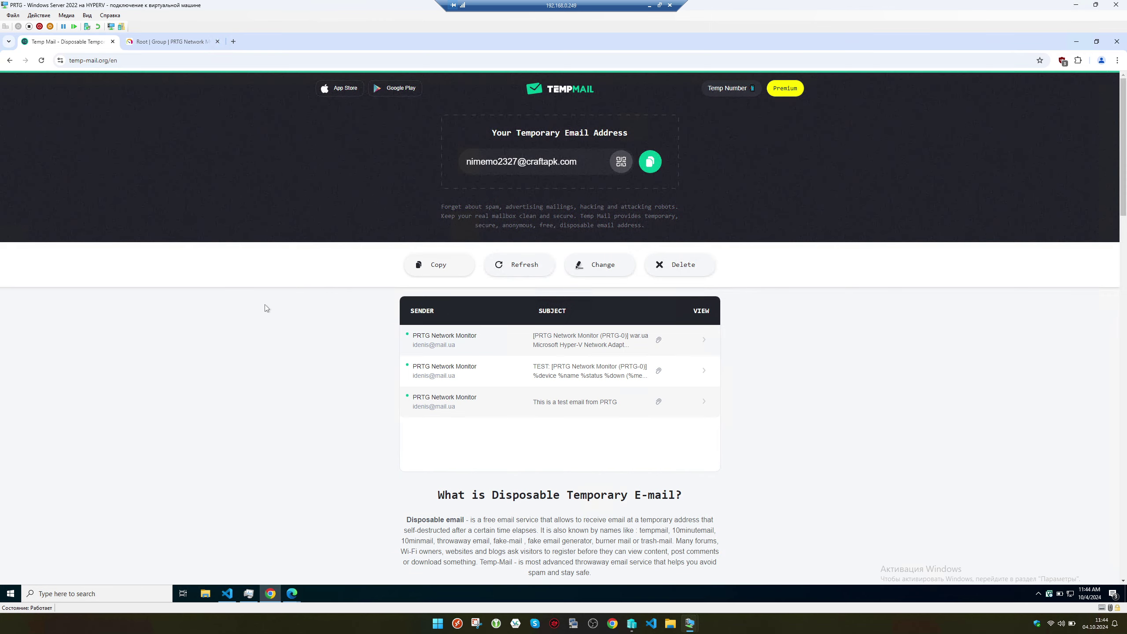
pyautogui.click(606, 347)
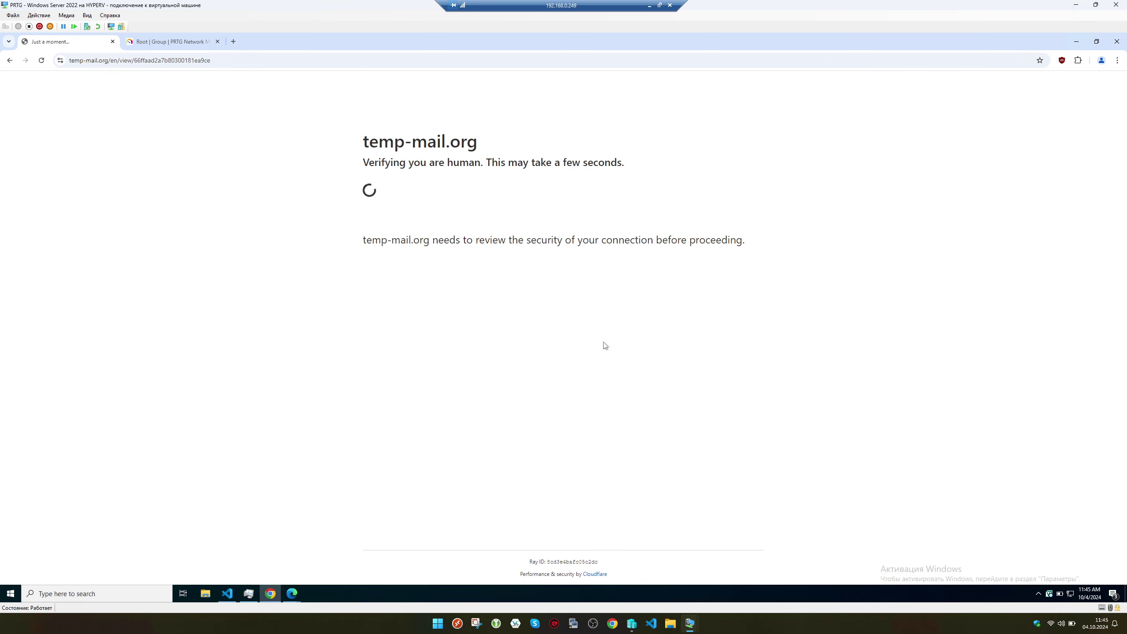
pyautogui.moveTo(292, 593)
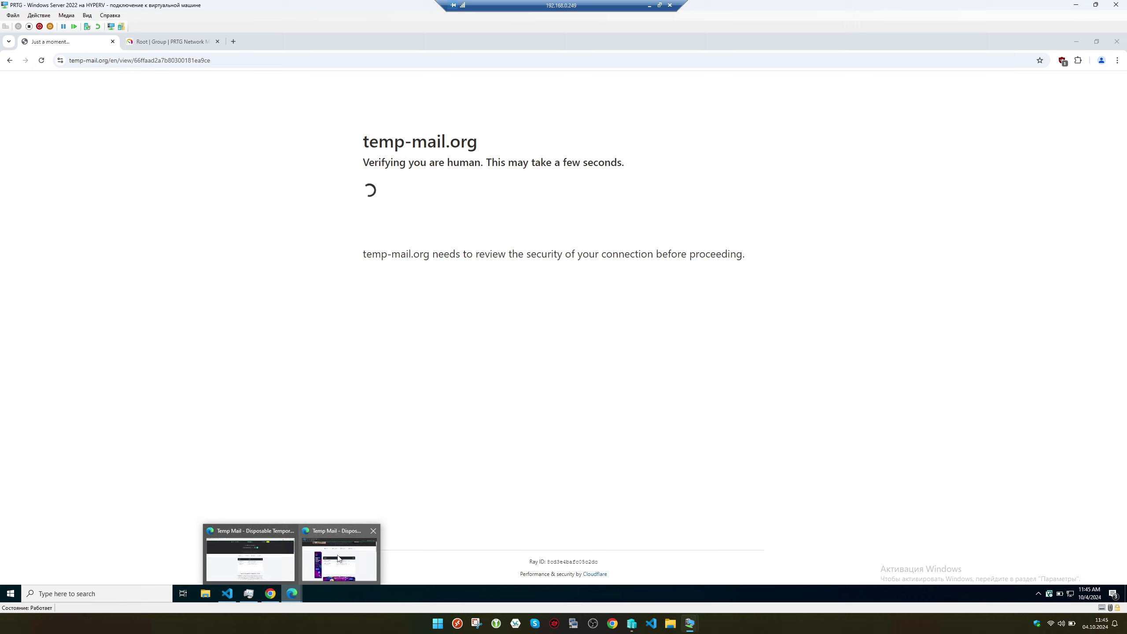
pyautogui.click(337, 552)
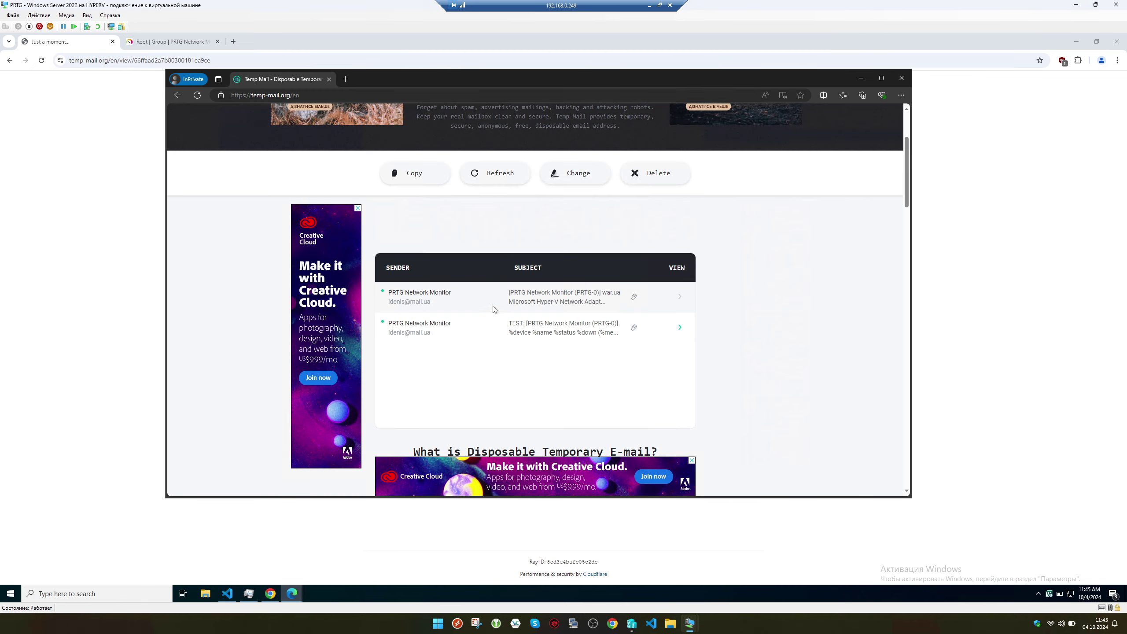
pyautogui.click(544, 301)
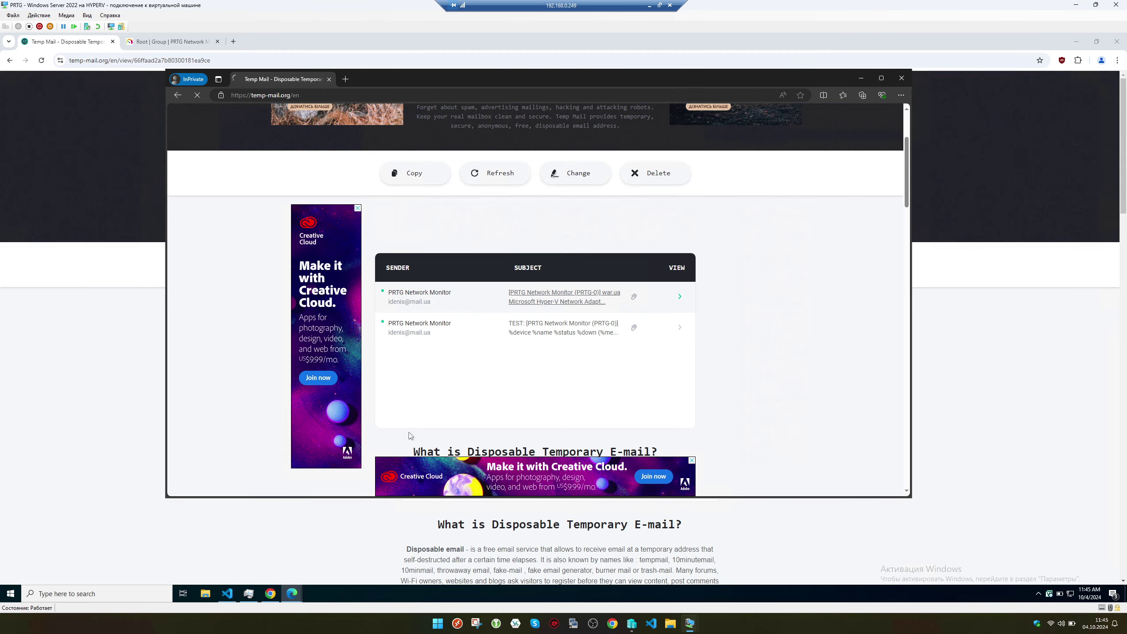
# - Scroll through the Hyper-V Network Adapter alert report in the main Temp Mail window
pyautogui.moveTo(292, 593)
pyautogui.click(274, 558)
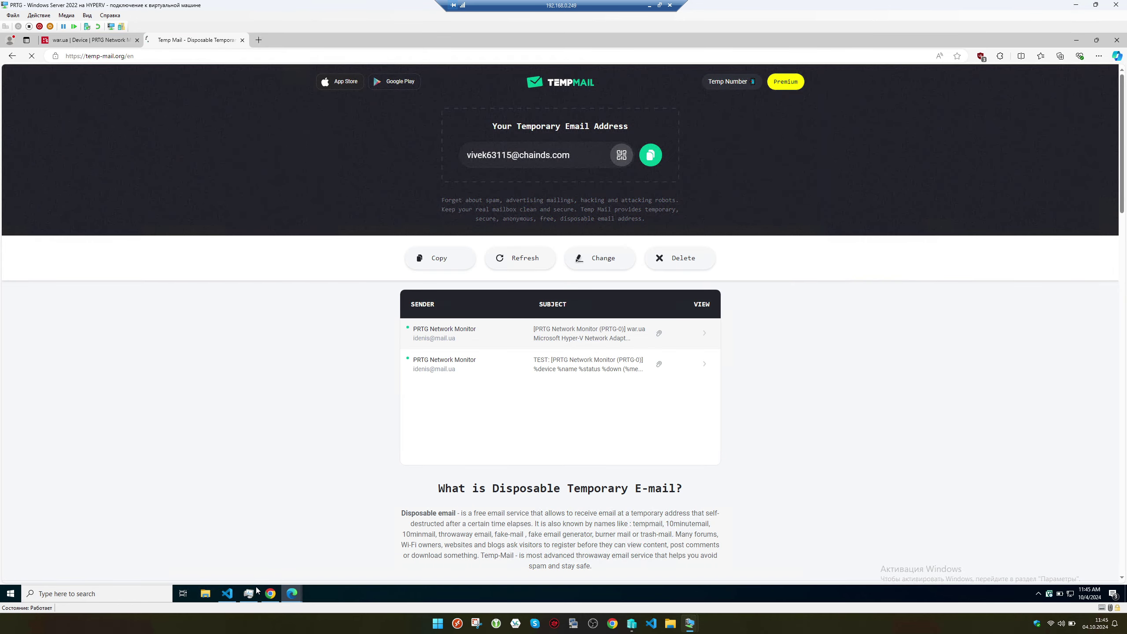
pyautogui.click(271, 593)
pyautogui.scroll(-2, 466, 405)
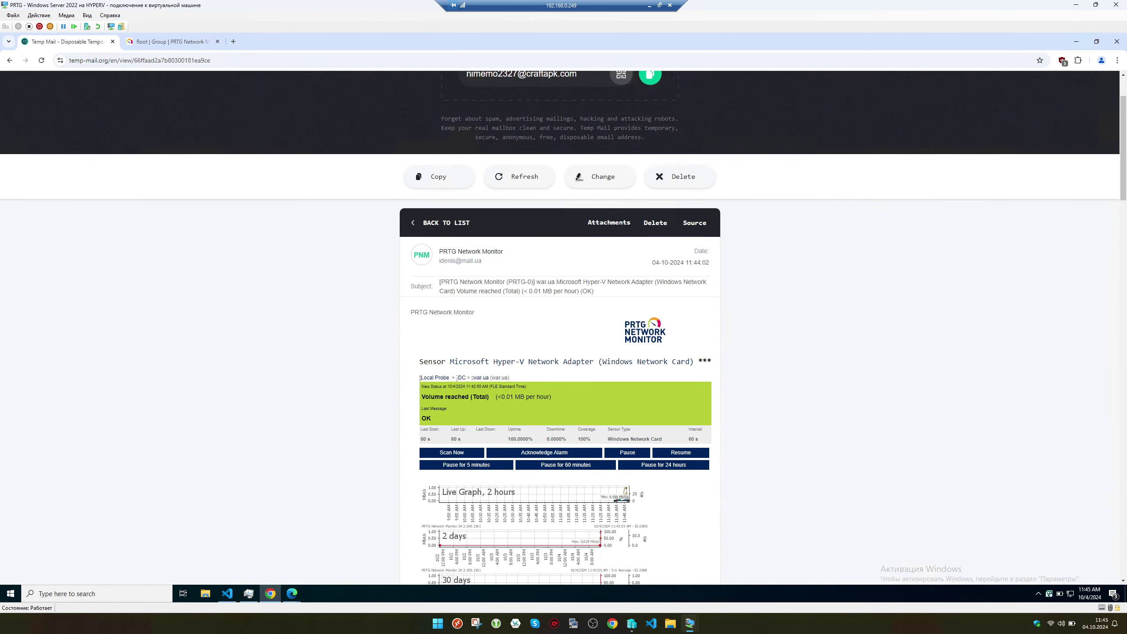
pyautogui.scroll(-10, 492, 392)
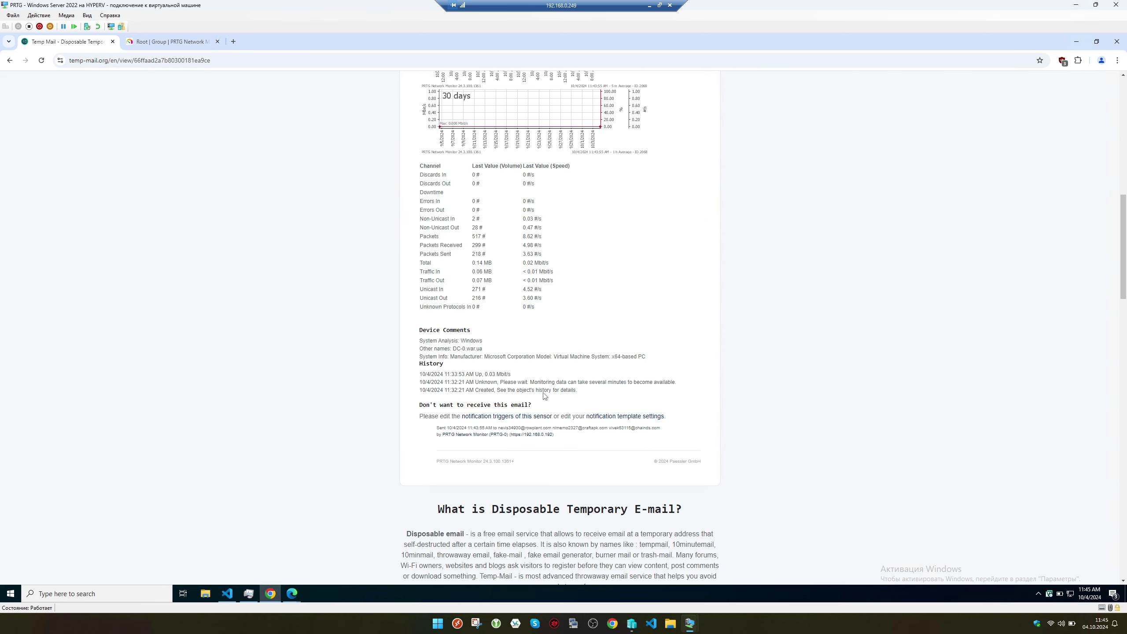
pyautogui.scroll(5, 493, 392)
pyautogui.scroll(9, 545, 393)
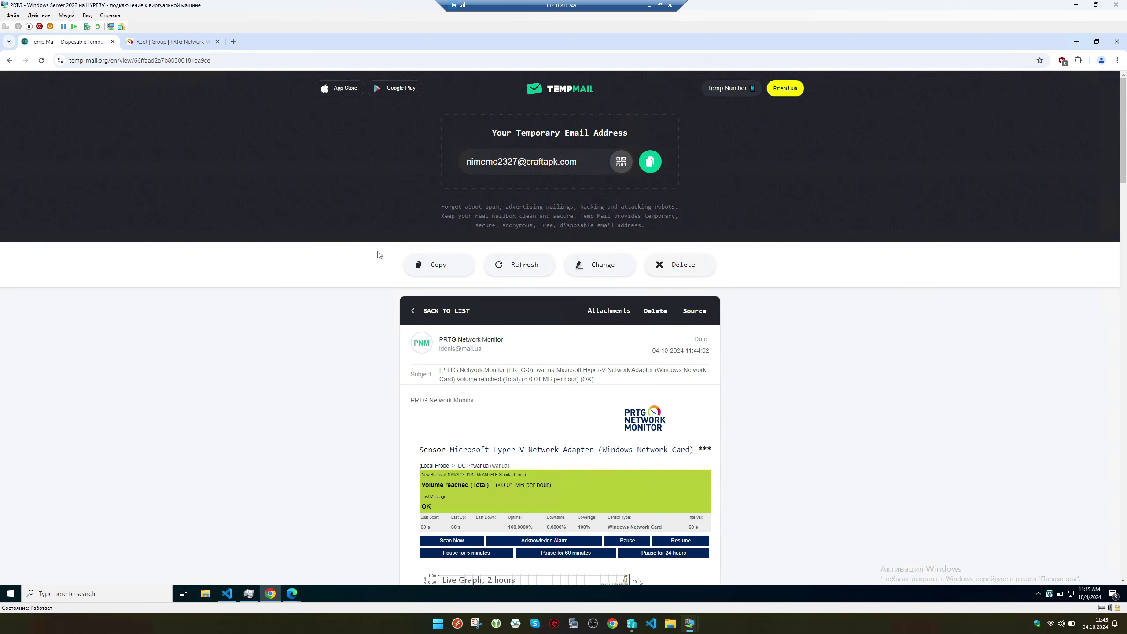
pyautogui.click(169, 44)
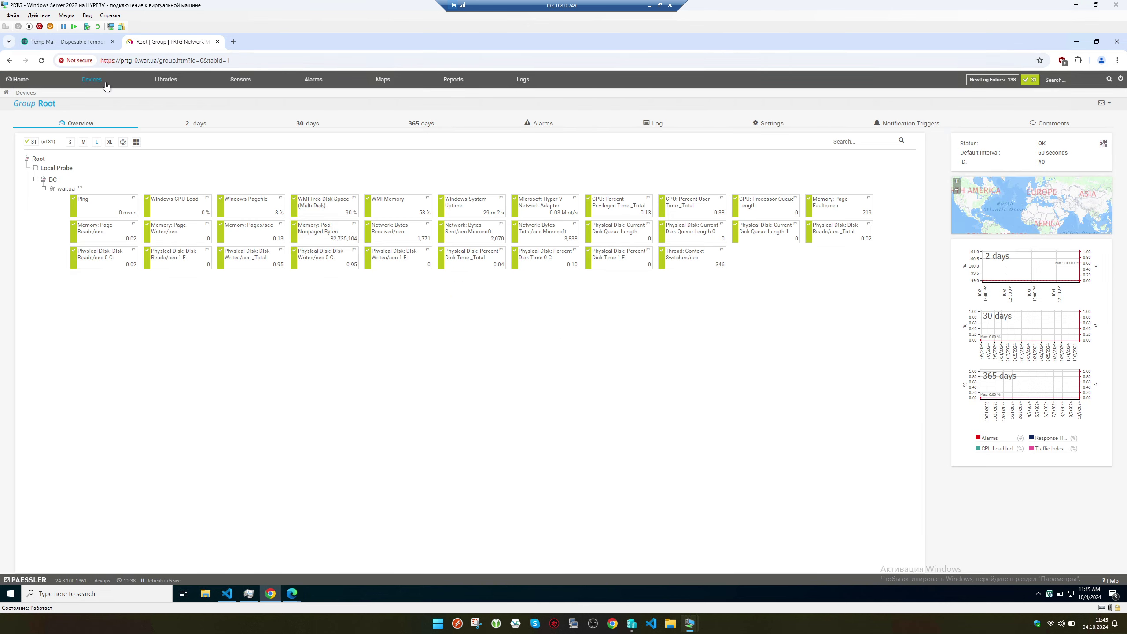
# - Expand war.ua's sensors into an XL list with full names and current values
pyautogui.moveTo(107, 86)
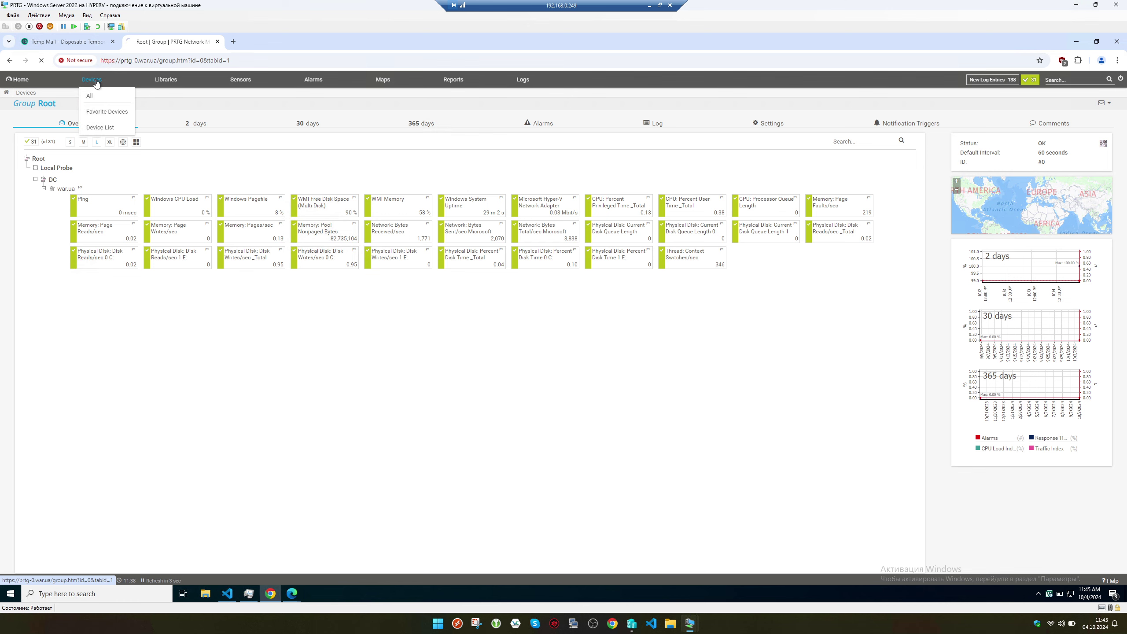
pyautogui.click(44, 190)
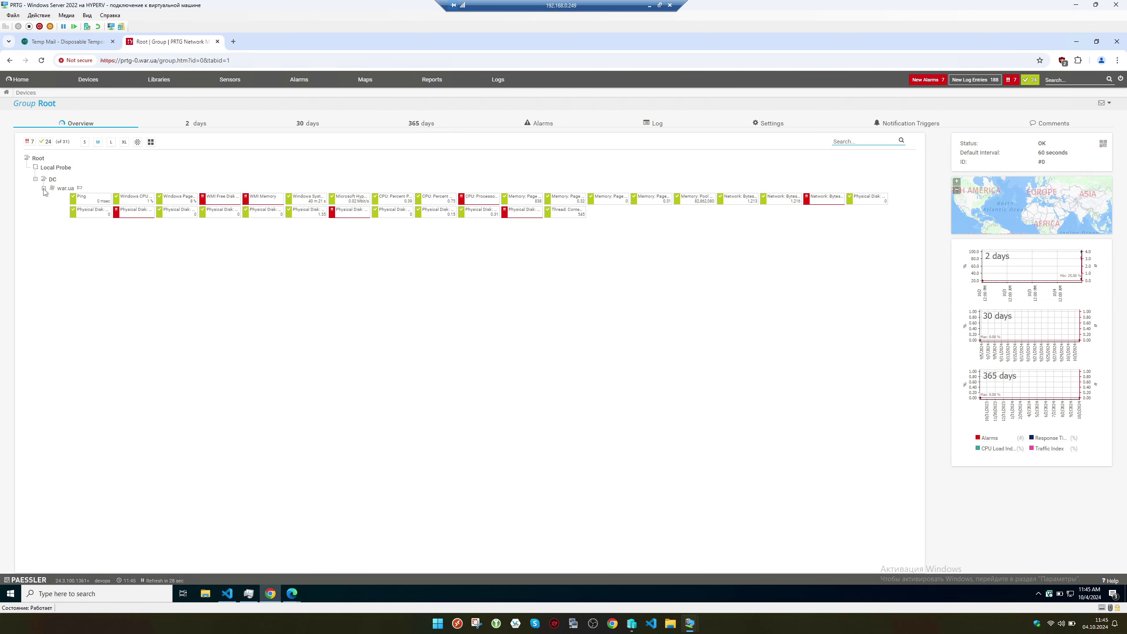
pyautogui.click(125, 143)
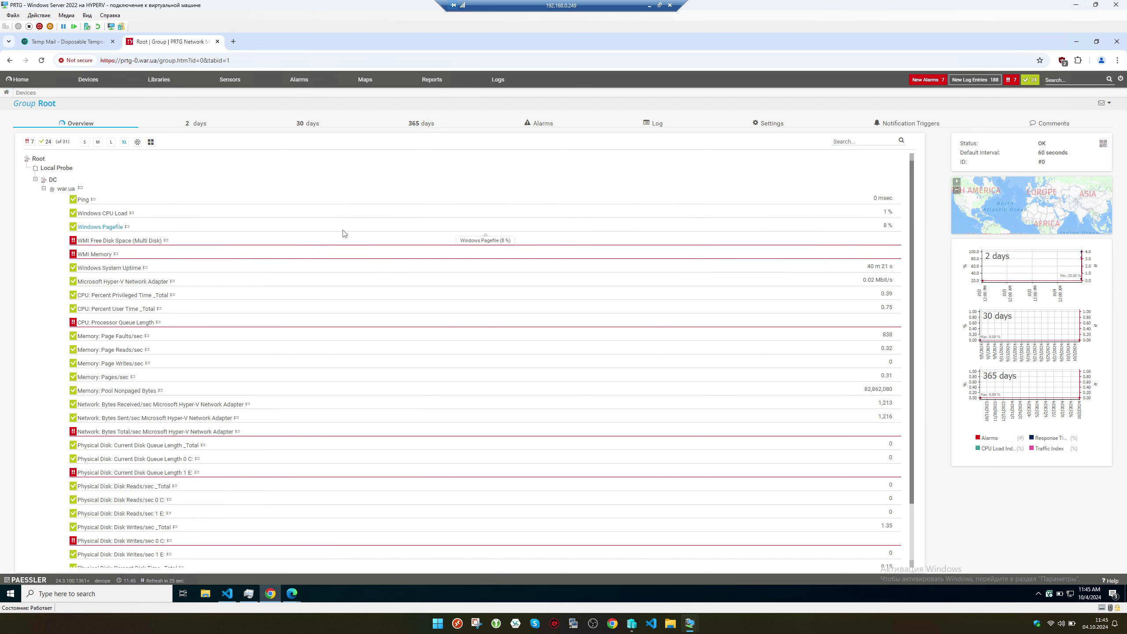
pyautogui.scroll(-2, 344, 234)
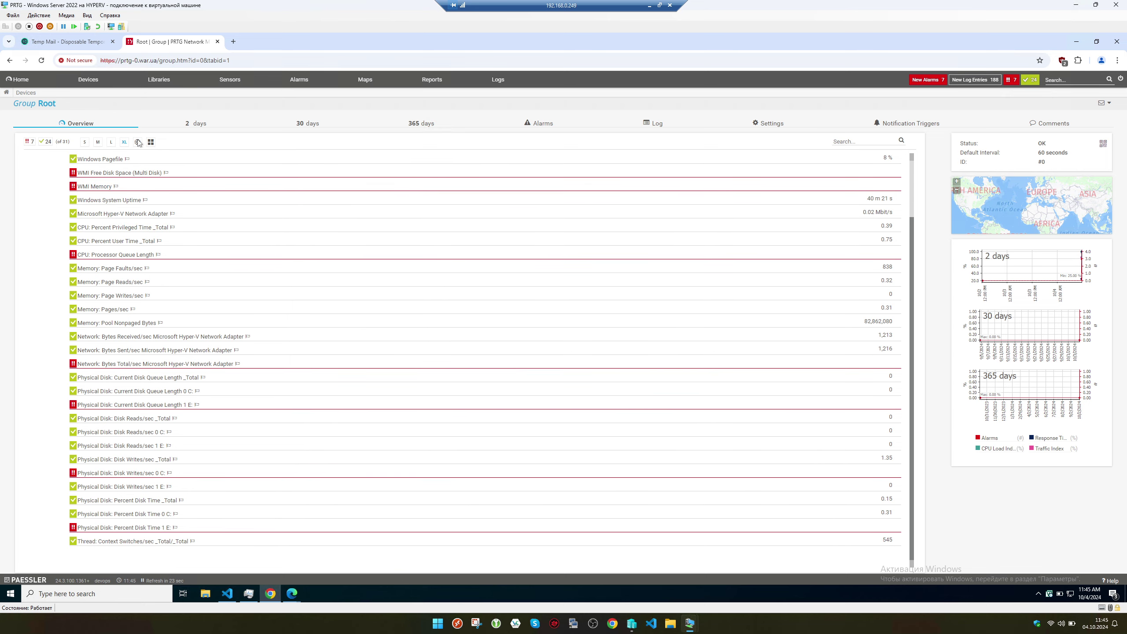
pyautogui.click(84, 42)
# - Leave the Hyper-V notification email for the inbox list in the first two Temp Mail windows
pyautogui.scroll(-15, 333, 351)
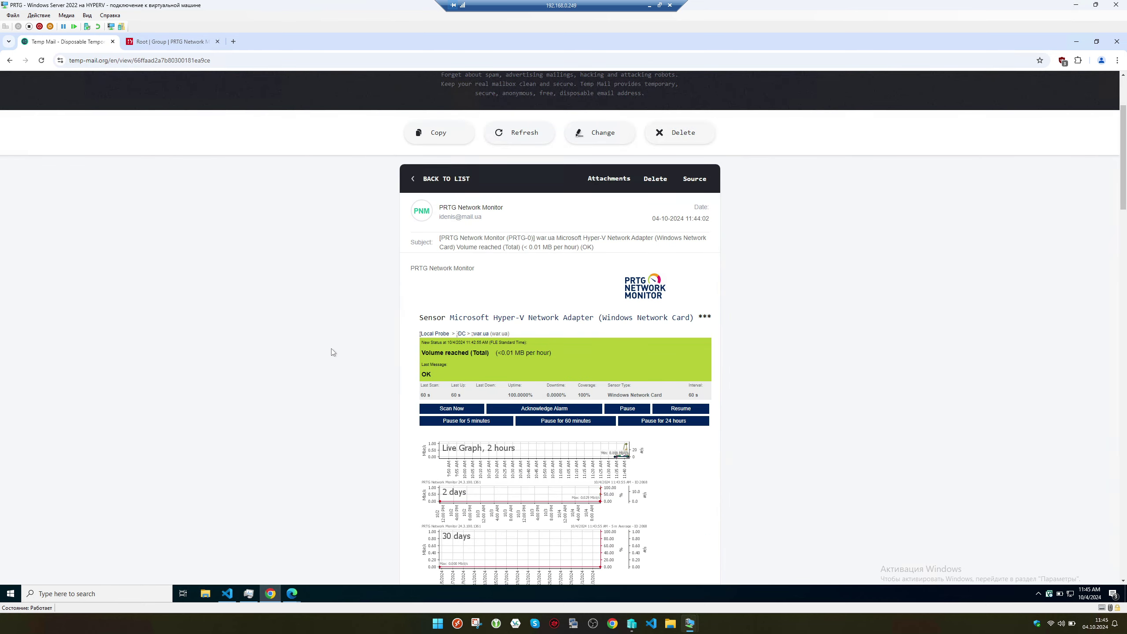
pyautogui.scroll(9, 337, 339)
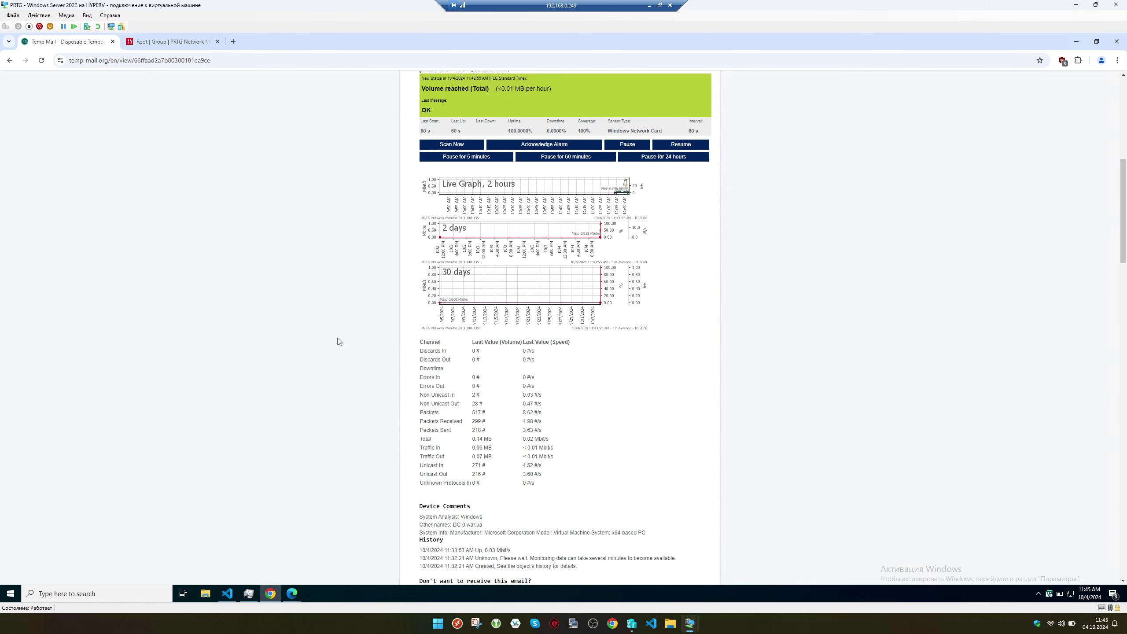
pyautogui.scroll(1, 338, 340)
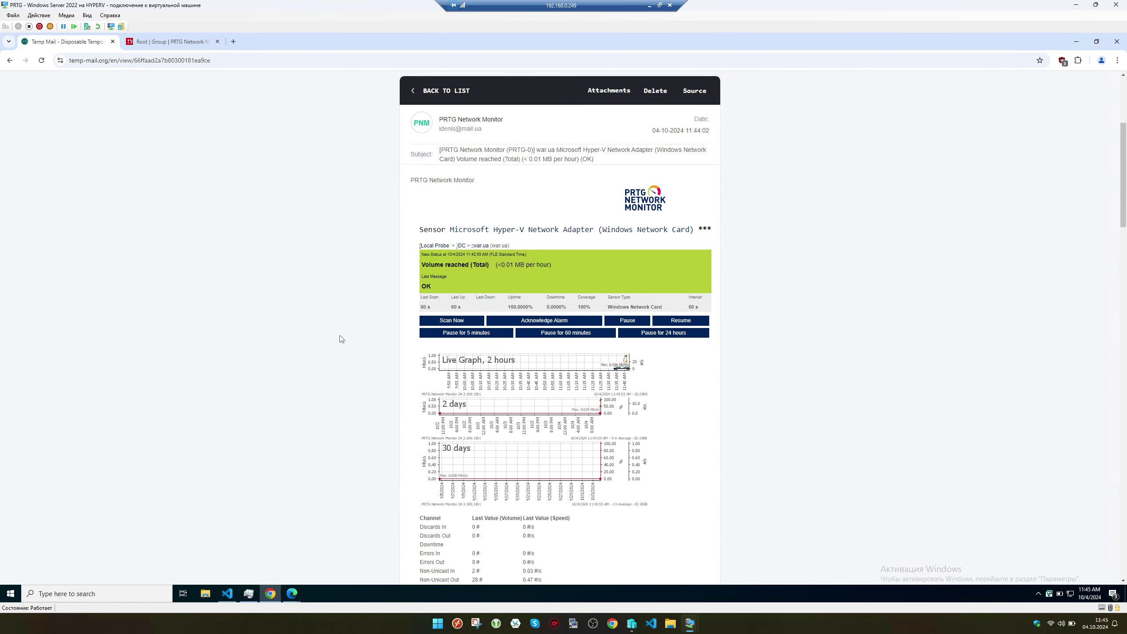
pyautogui.click(439, 91)
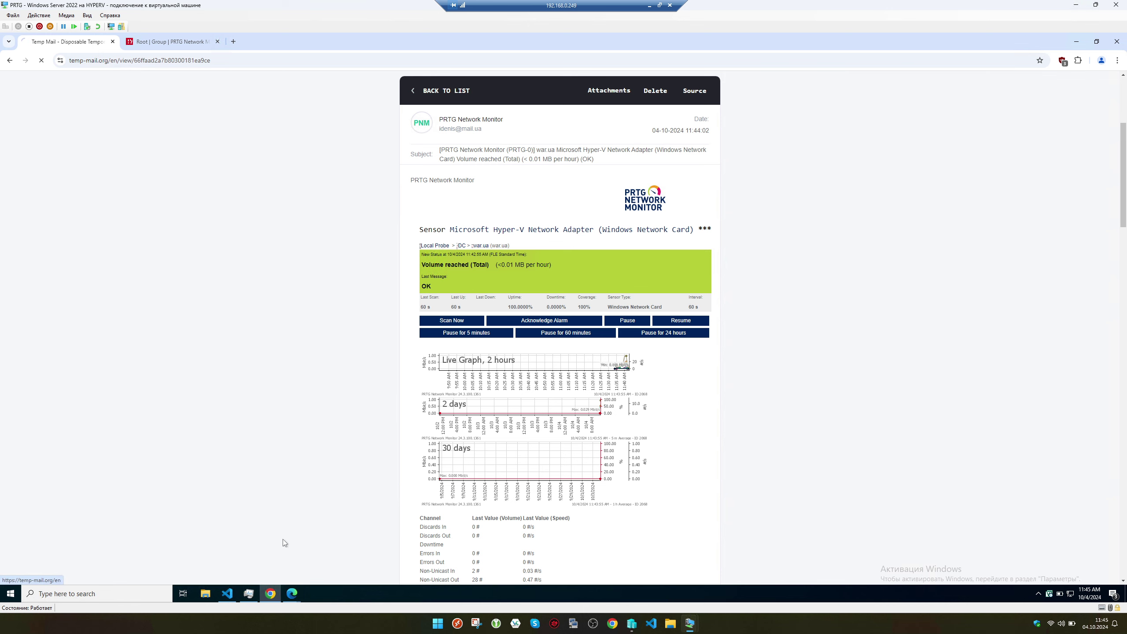
pyautogui.moveTo(291, 594)
pyautogui.click(279, 557)
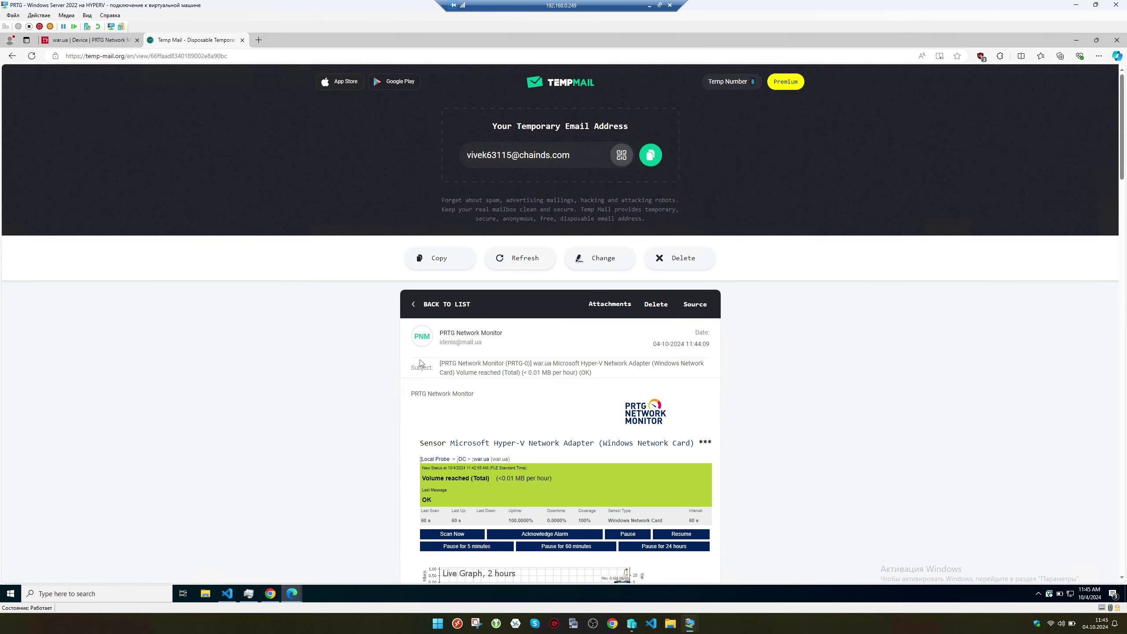
pyautogui.click(437, 303)
# - Return the private window to its inbox and bring forward the inbox with four PRTG emails
pyautogui.moveTo(292, 594)
pyautogui.click(342, 562)
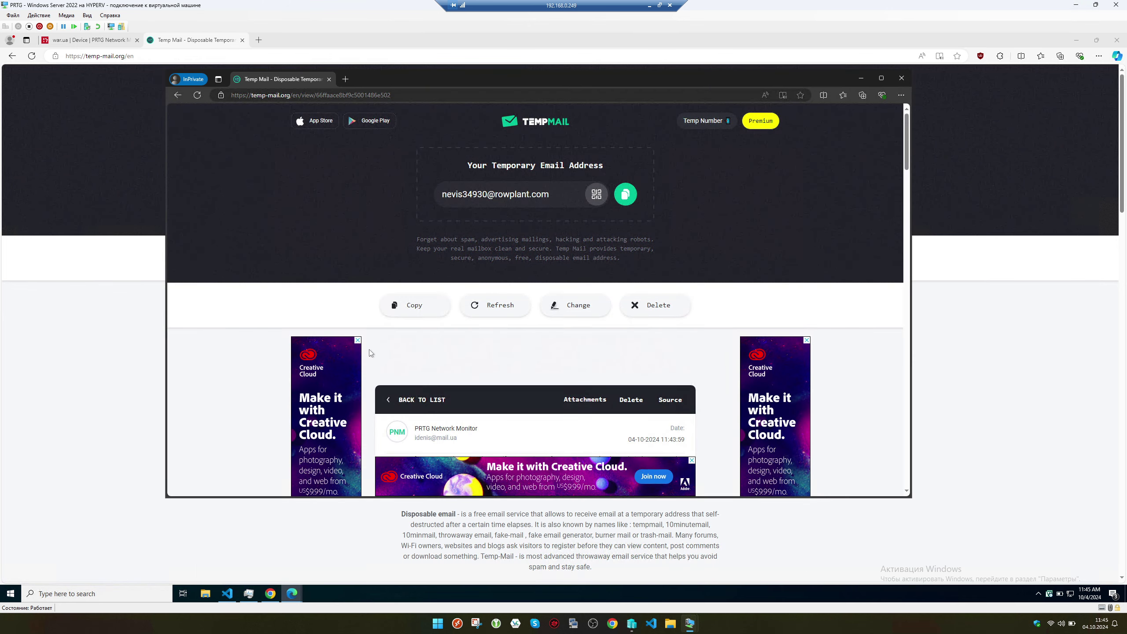
pyautogui.click(397, 401)
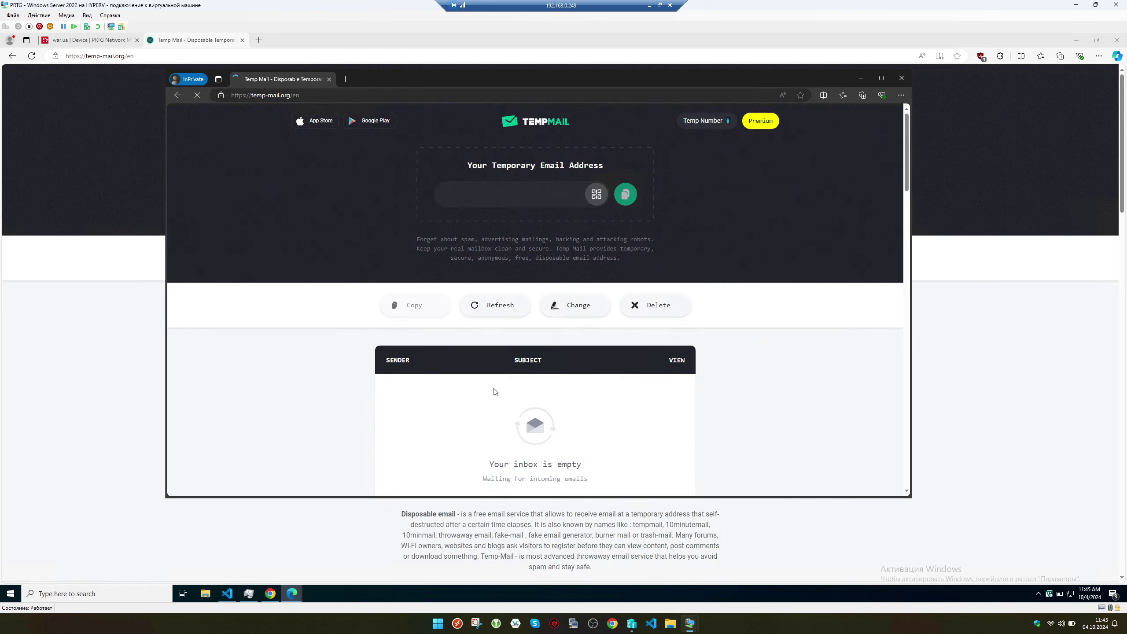
pyautogui.scroll(-3, 495, 391)
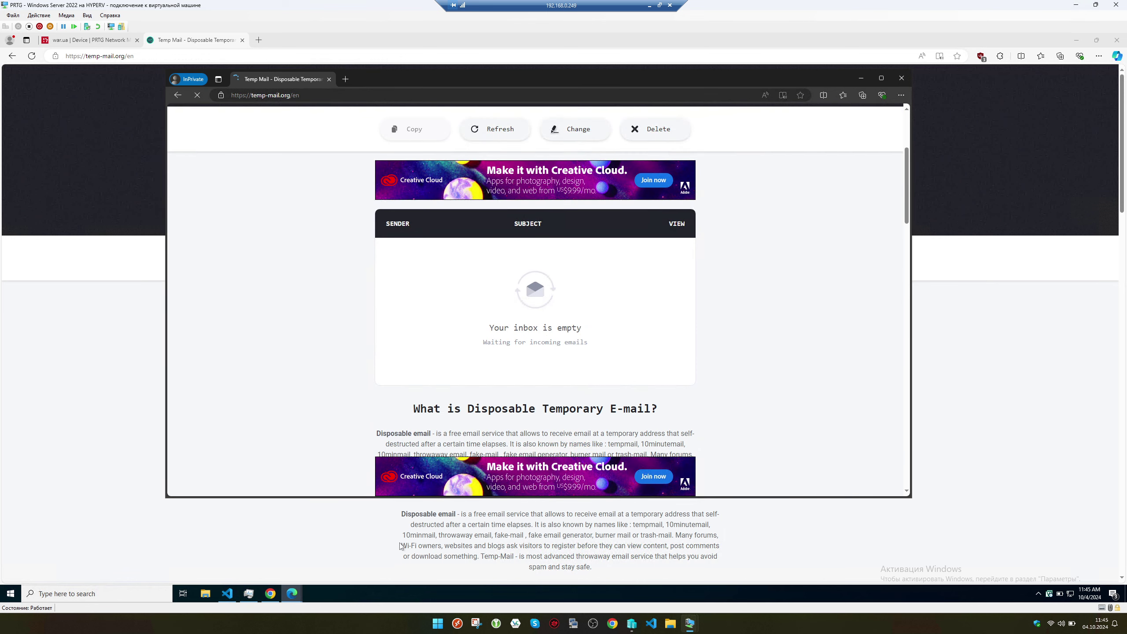
pyautogui.click(400, 536)
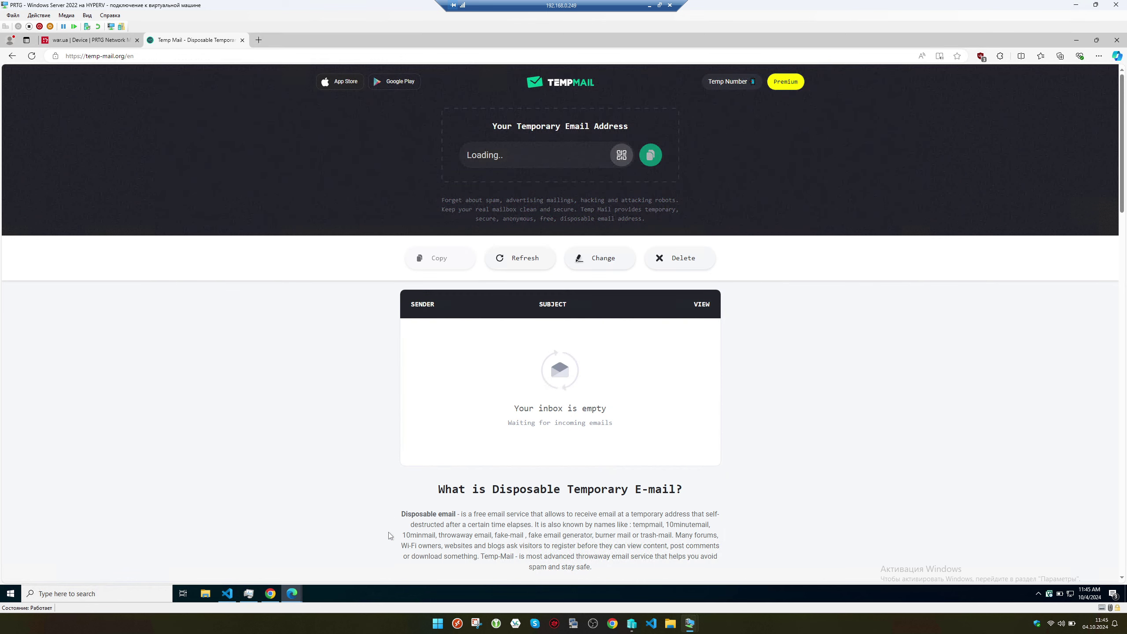
pyautogui.click(271, 594)
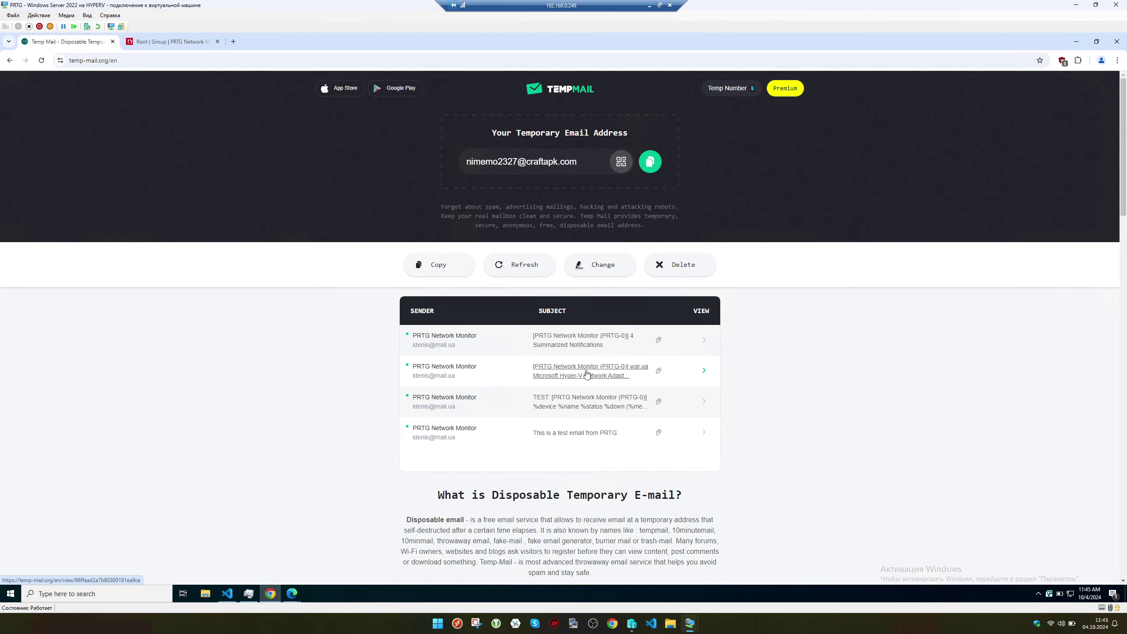
# - Read the 4 Summarized Notifications email, go back to the list, and bring up the other inbox
pyautogui.click(595, 345)
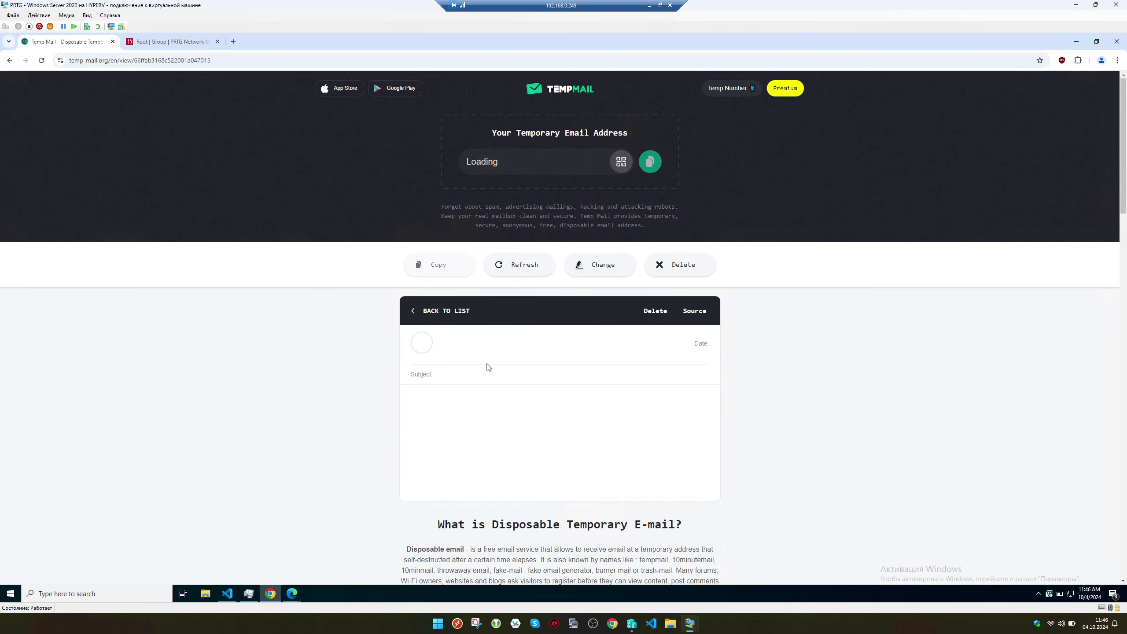
pyautogui.scroll(-15, 299, 323)
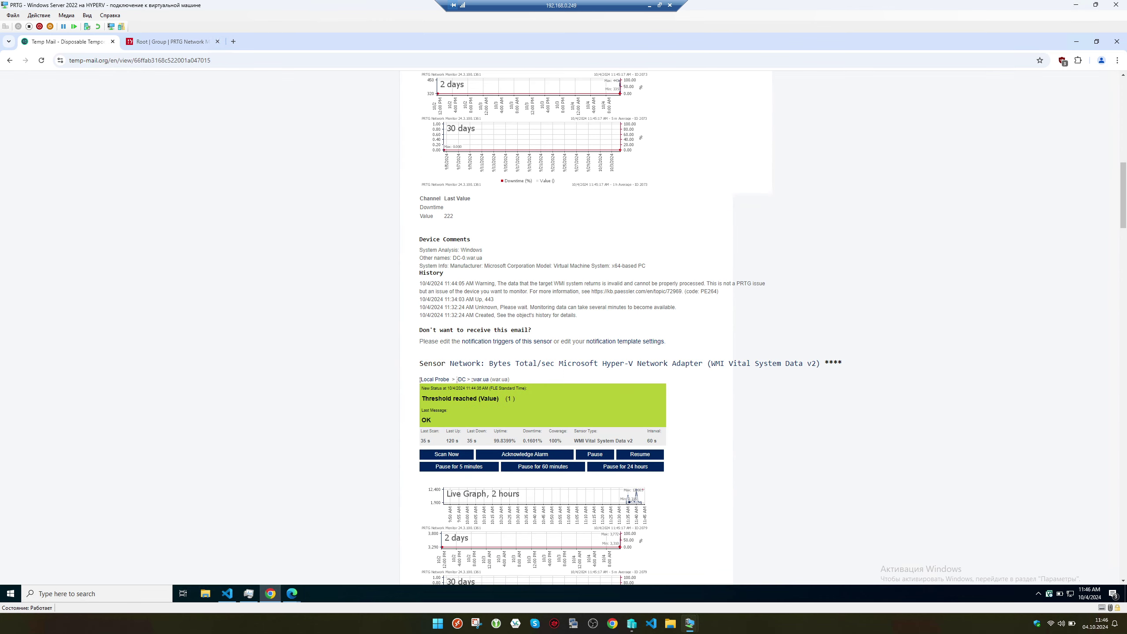
pyautogui.scroll(-15, 471, 311)
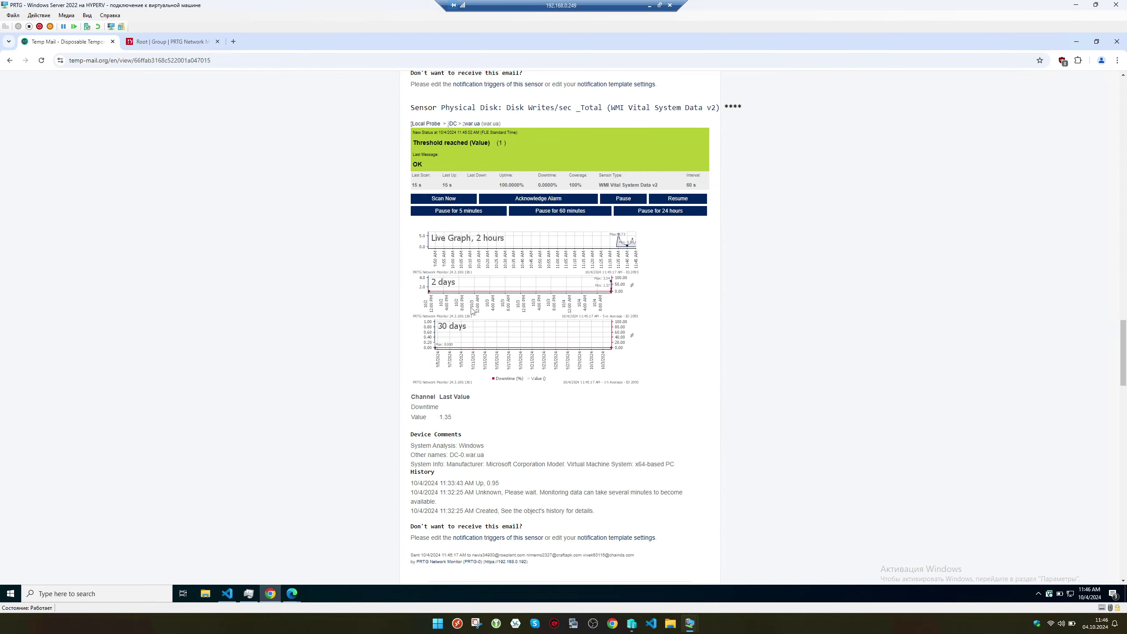
pyautogui.scroll(-10, 472, 311)
pyautogui.scroll(20, 473, 310)
pyautogui.scroll(15, 473, 310)
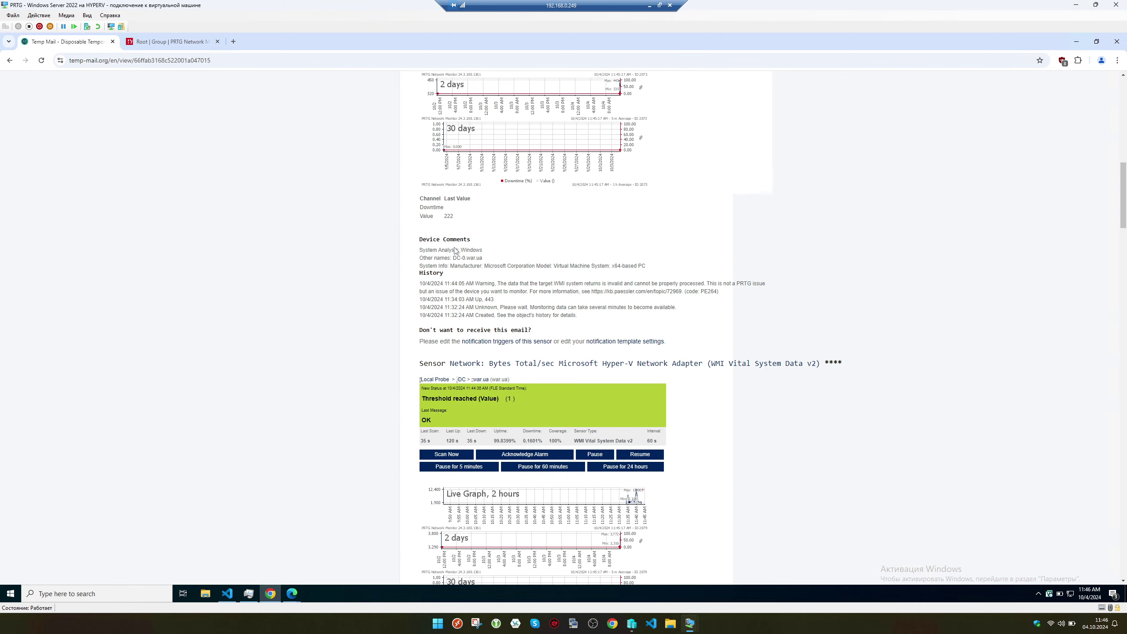
pyautogui.scroll(20, 455, 251)
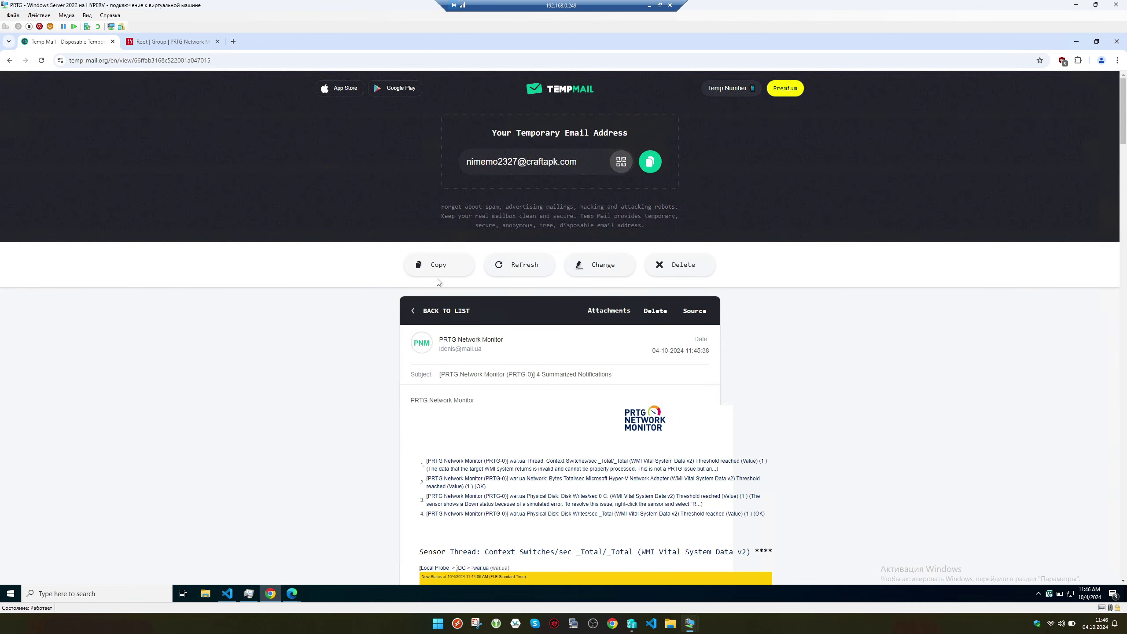
pyautogui.click(433, 312)
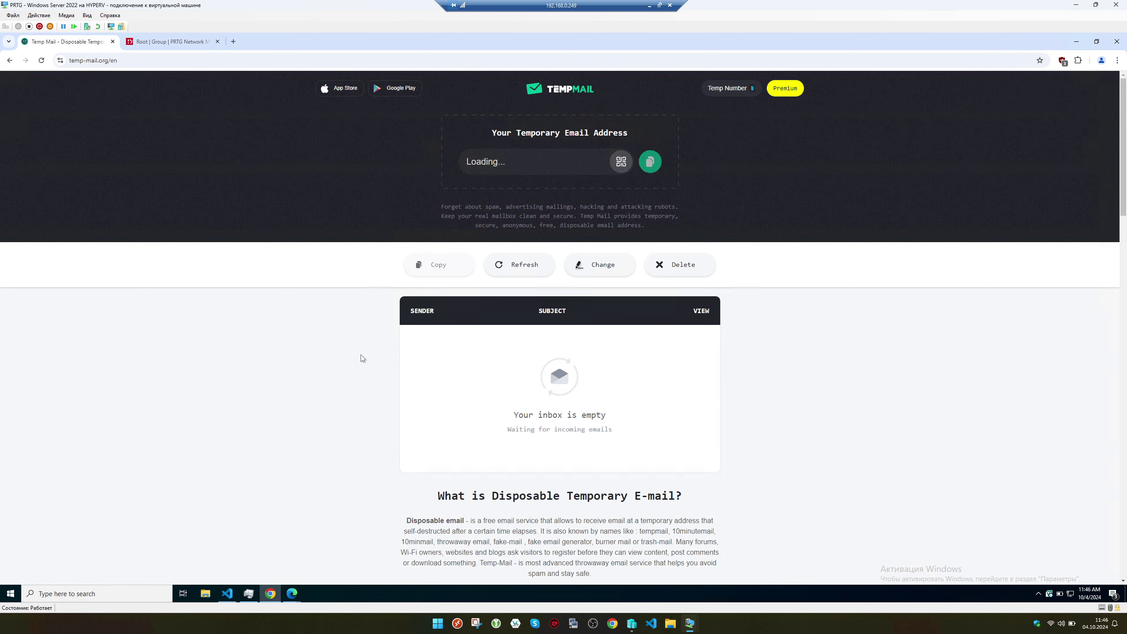
pyautogui.scroll(-4, 361, 355)
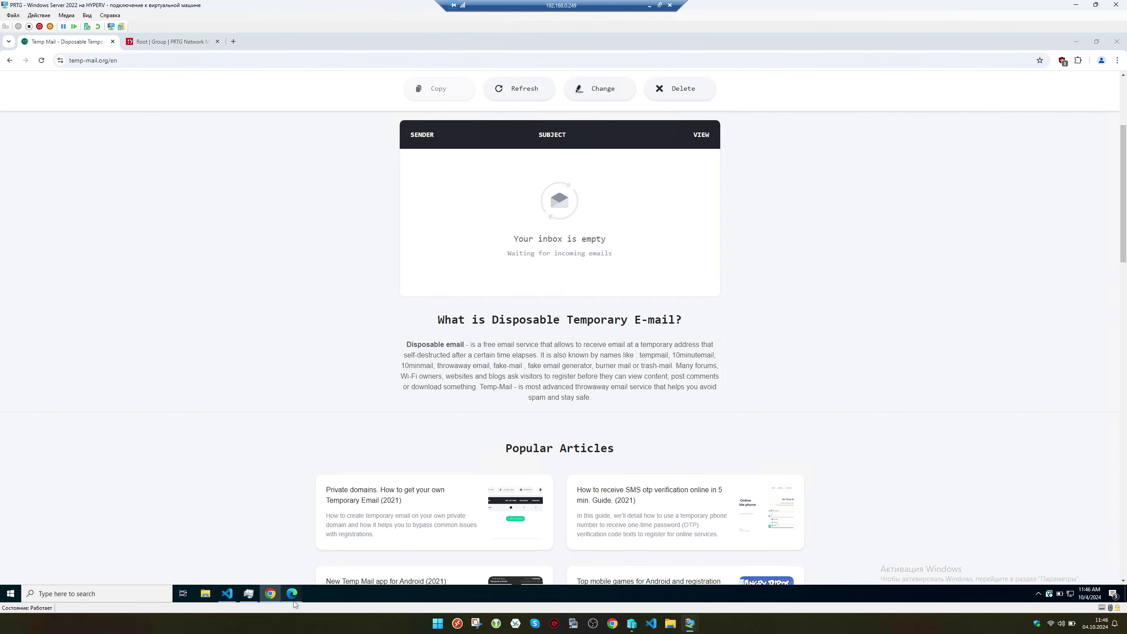
pyautogui.click(272, 560)
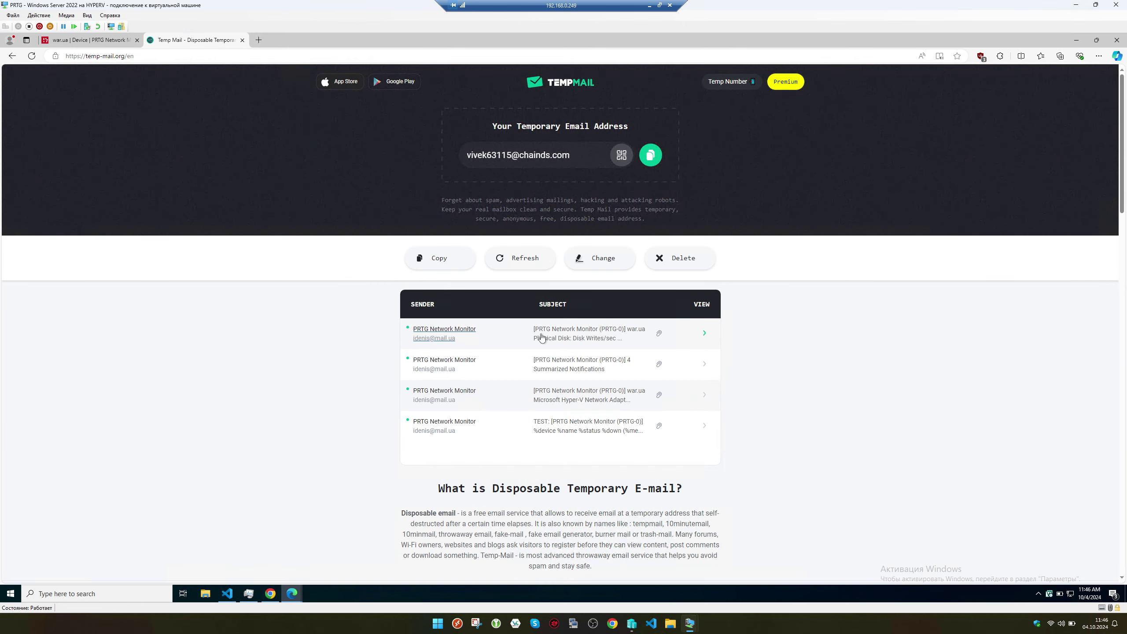
# - Open the newest PRTG alert email in both the main and private Temp Mail windows
pyautogui.click(600, 343)
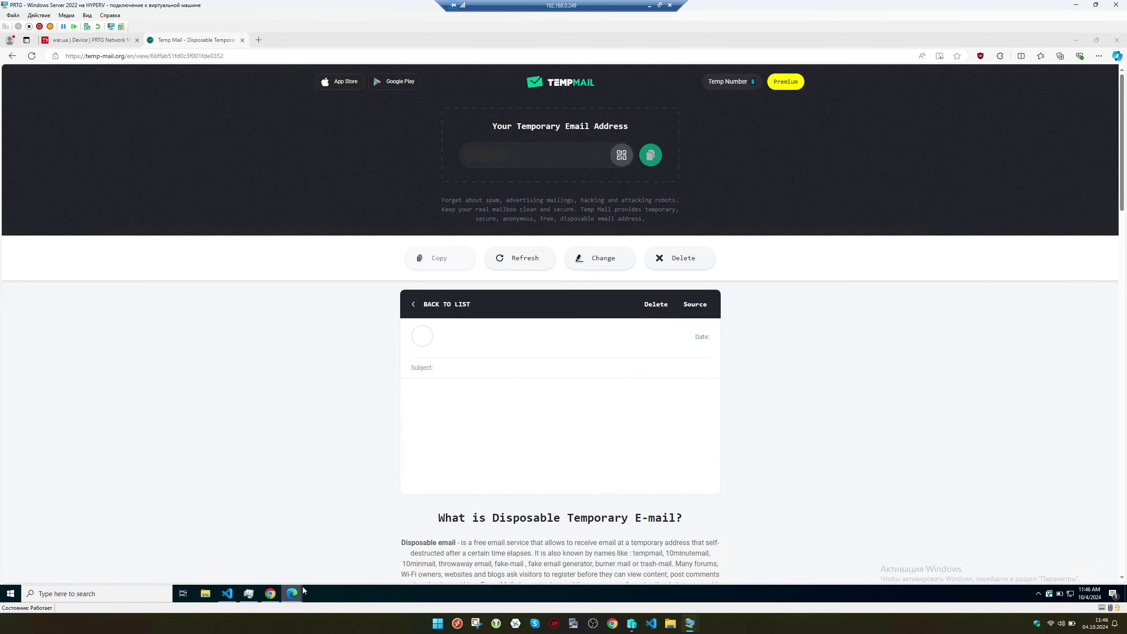
pyautogui.moveTo(296, 592)
pyautogui.click(365, 547)
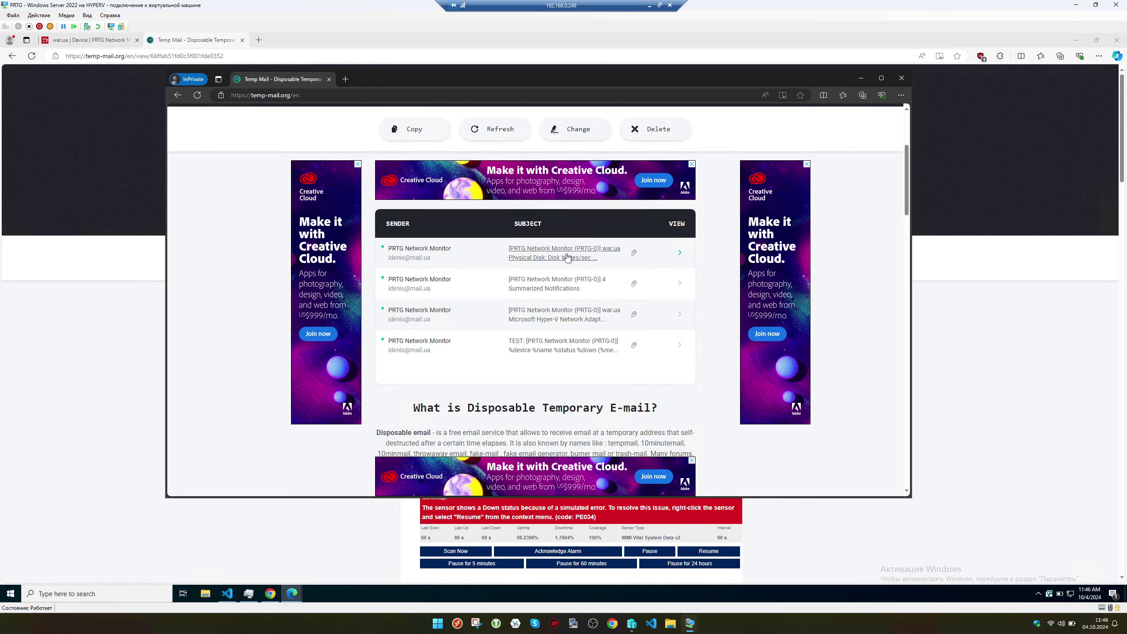
pyautogui.click(585, 261)
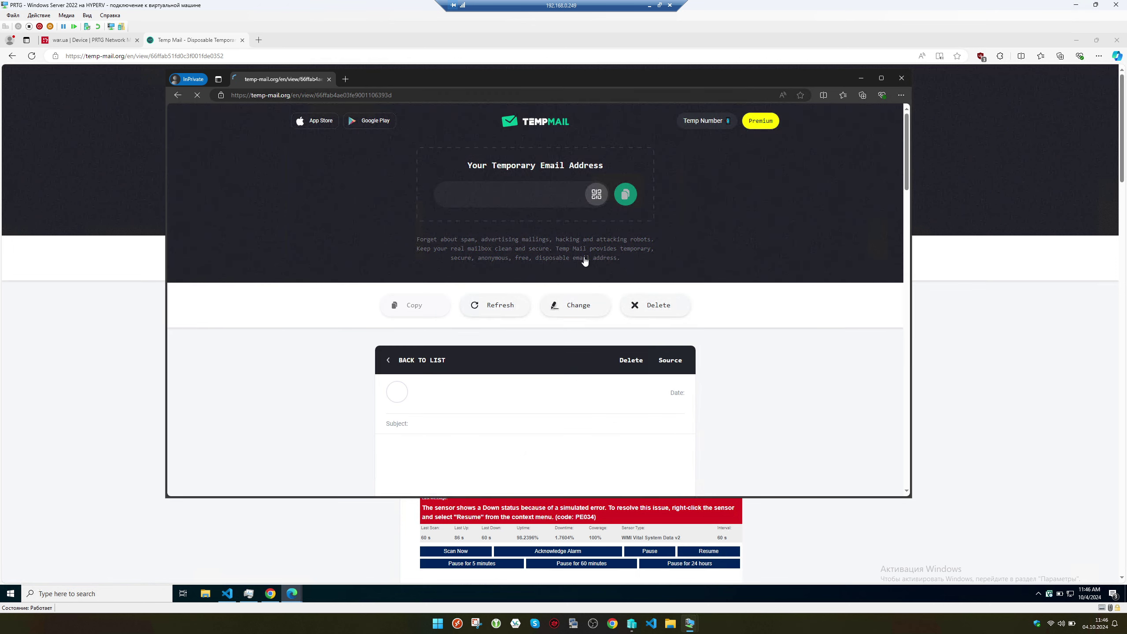
pyautogui.scroll(-6, 392, 365)
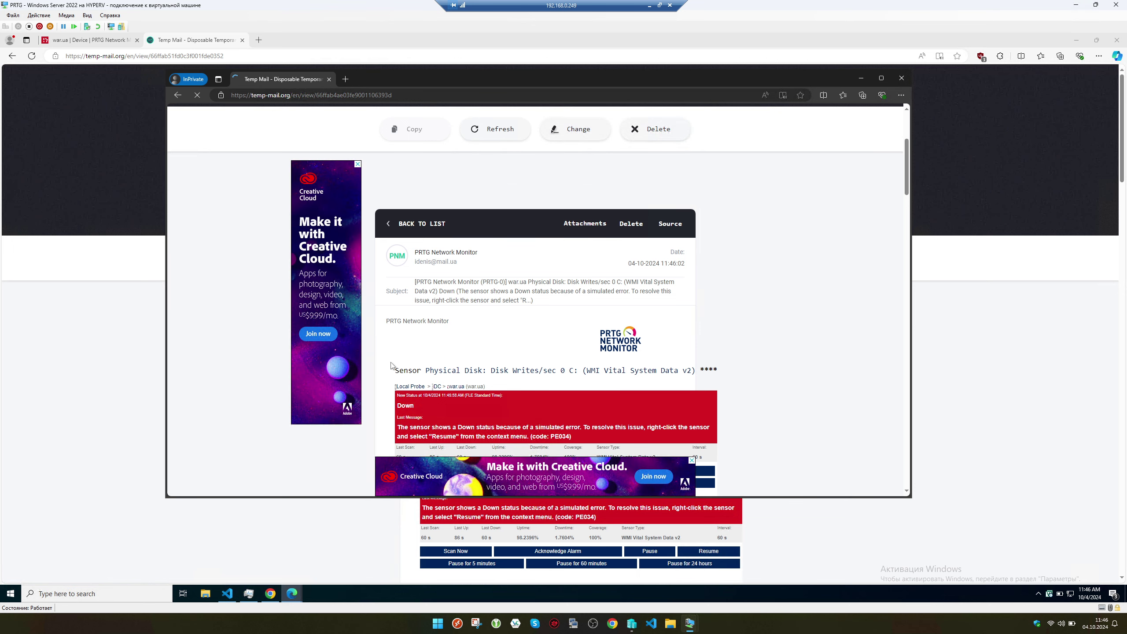
pyautogui.scroll(-2, 392, 366)
# - Open and read the Disk Writes/sec 0 C: Down alert in the first inbox
pyautogui.click(336, 538)
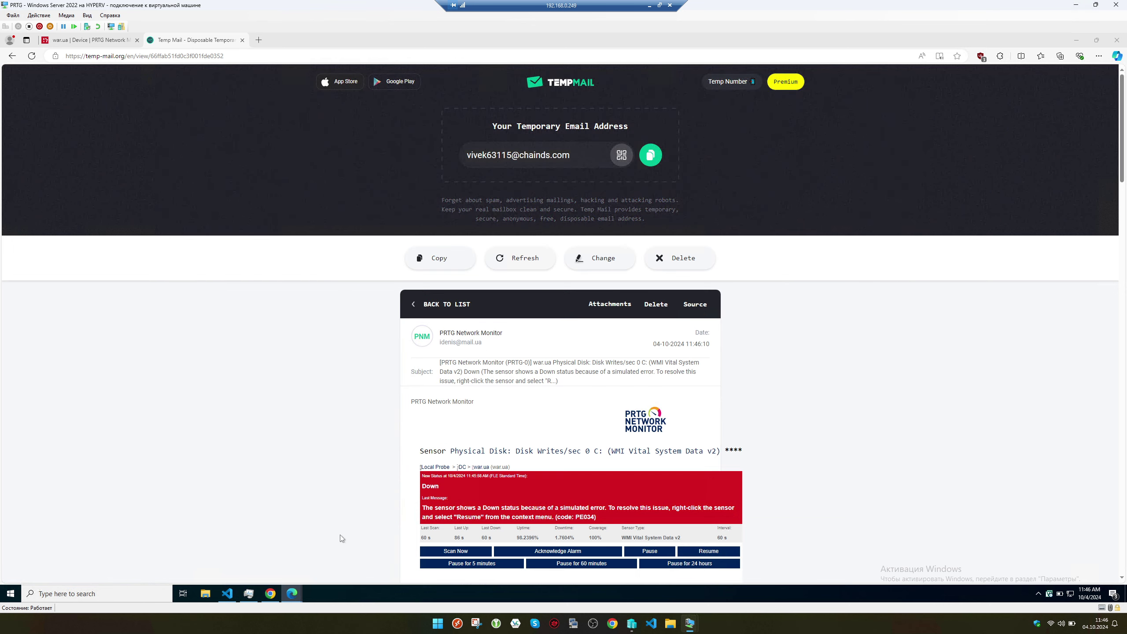
pyautogui.scroll(-2, 417, 464)
pyautogui.scroll(-3, 417, 464)
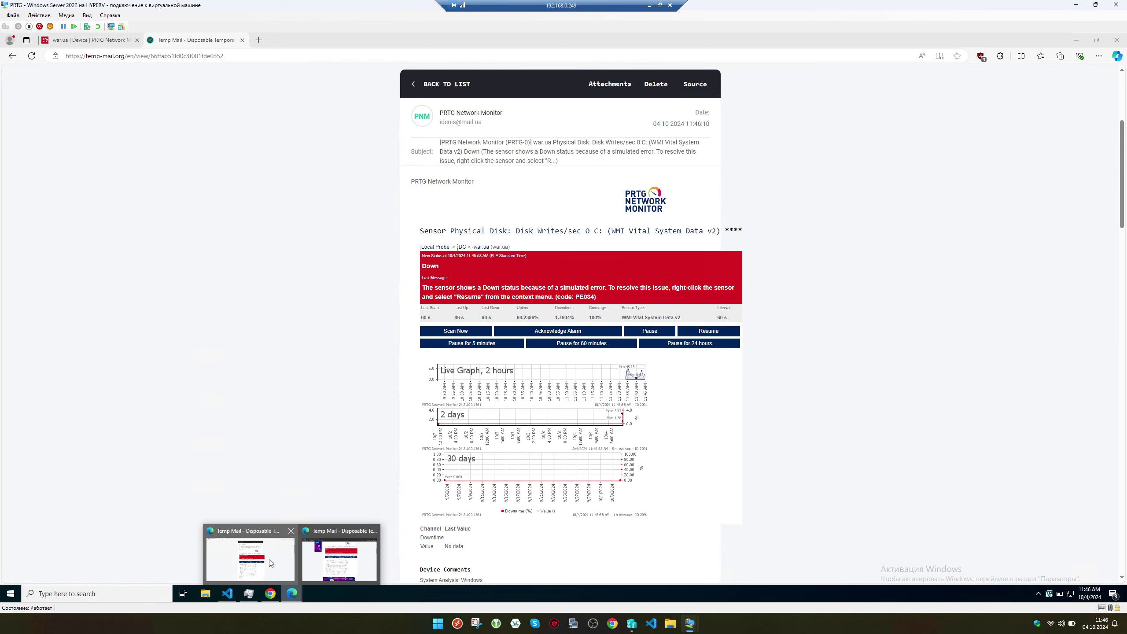
pyautogui.click(271, 594)
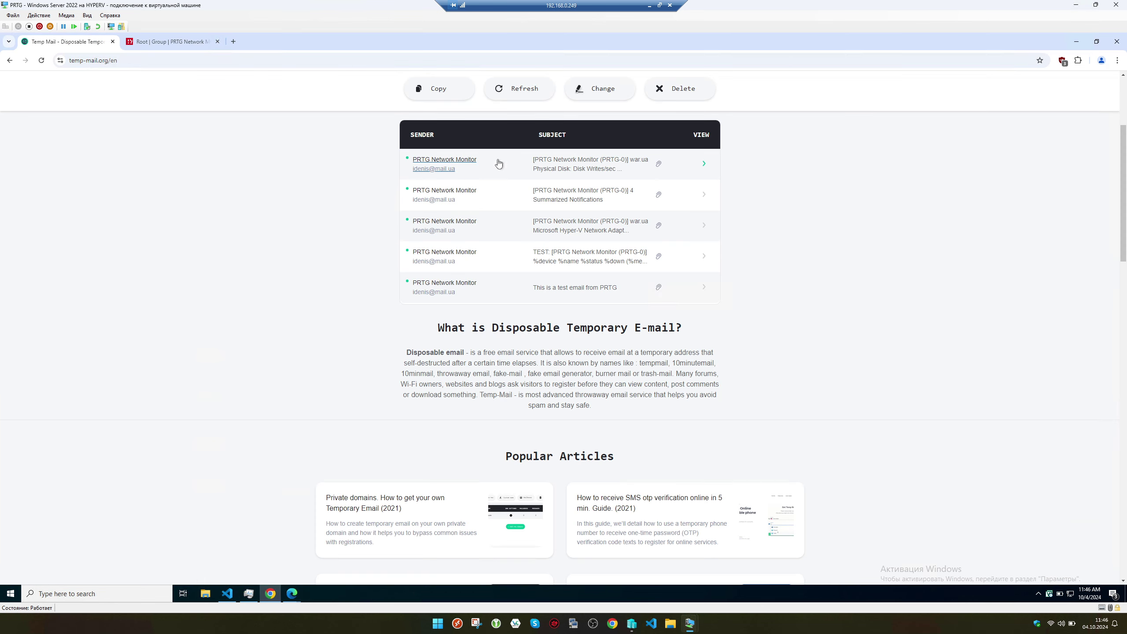
pyautogui.click(582, 167)
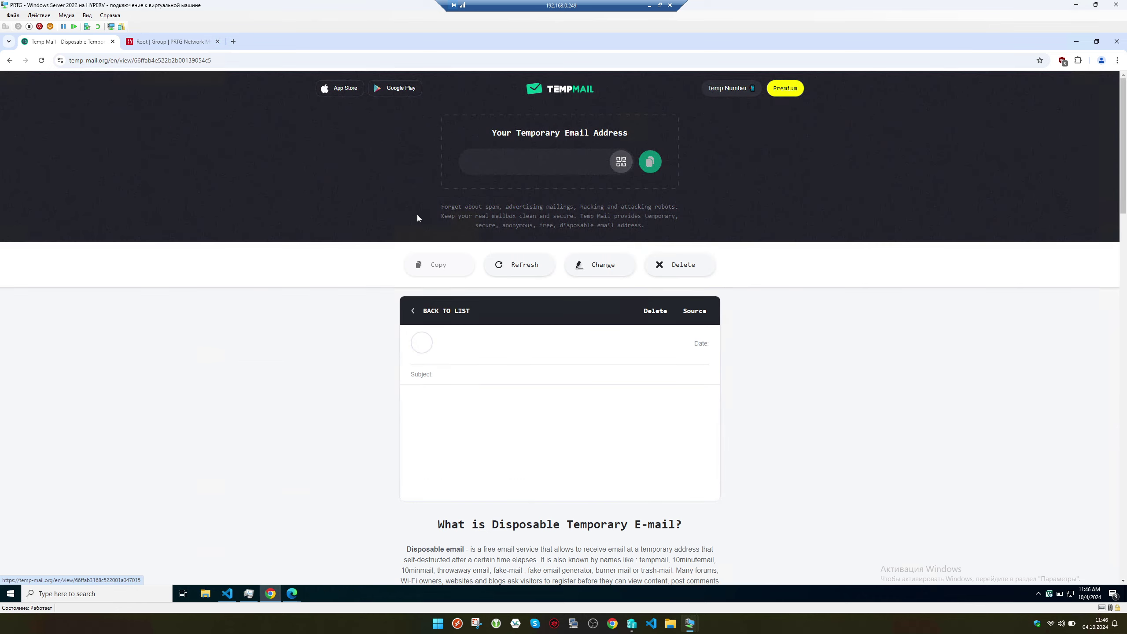
pyautogui.scroll(-2, 296, 261)
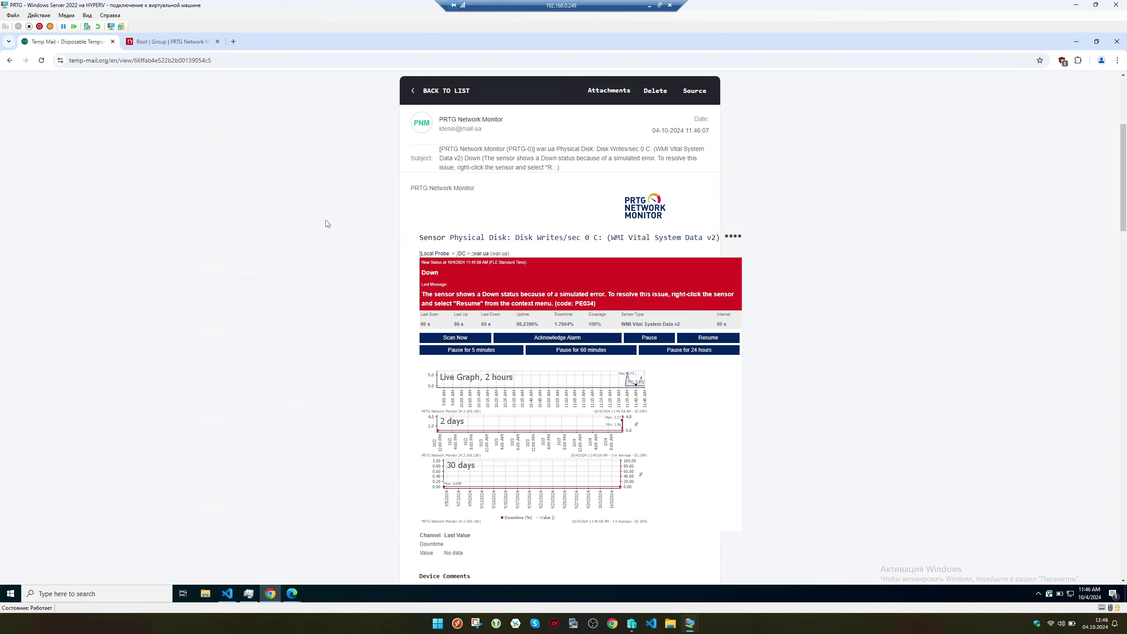
pyautogui.click(203, 41)
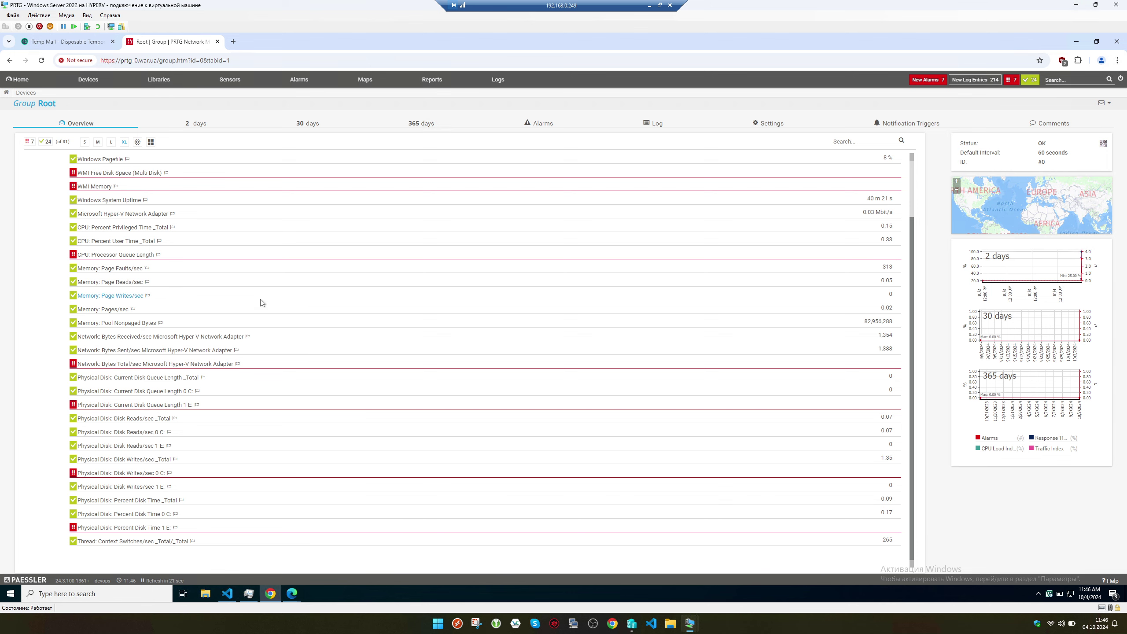
pyautogui.scroll(1, 262, 300)
pyautogui.scroll(-1, 263, 299)
pyautogui.scroll(2, 266, 296)
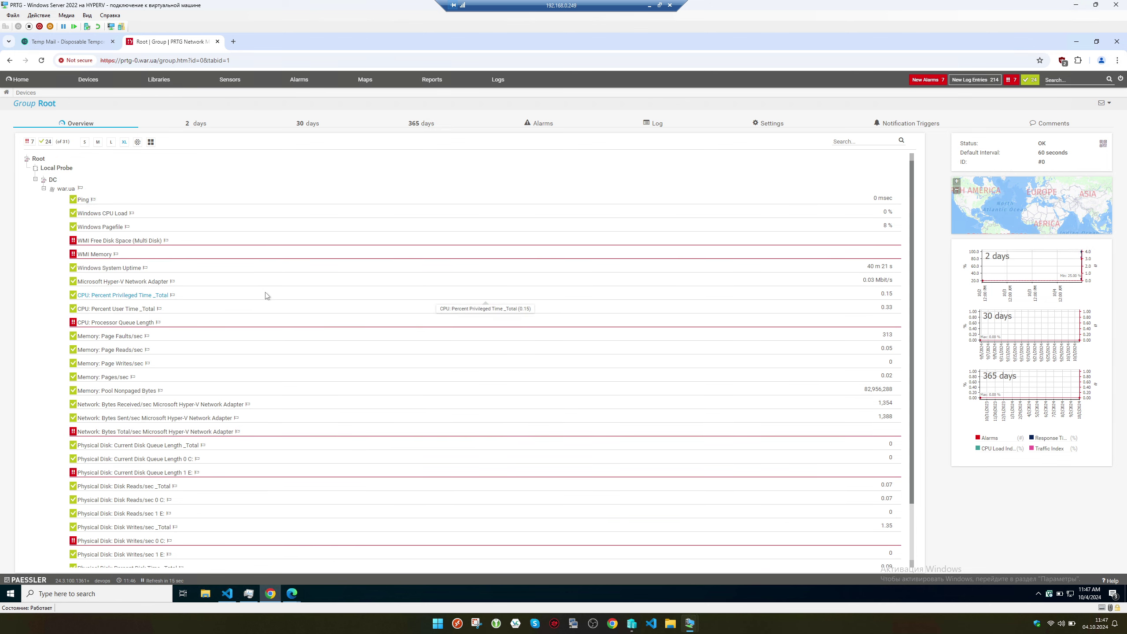
pyautogui.scroll(-2, 267, 296)
pyautogui.scroll(2, 267, 295)
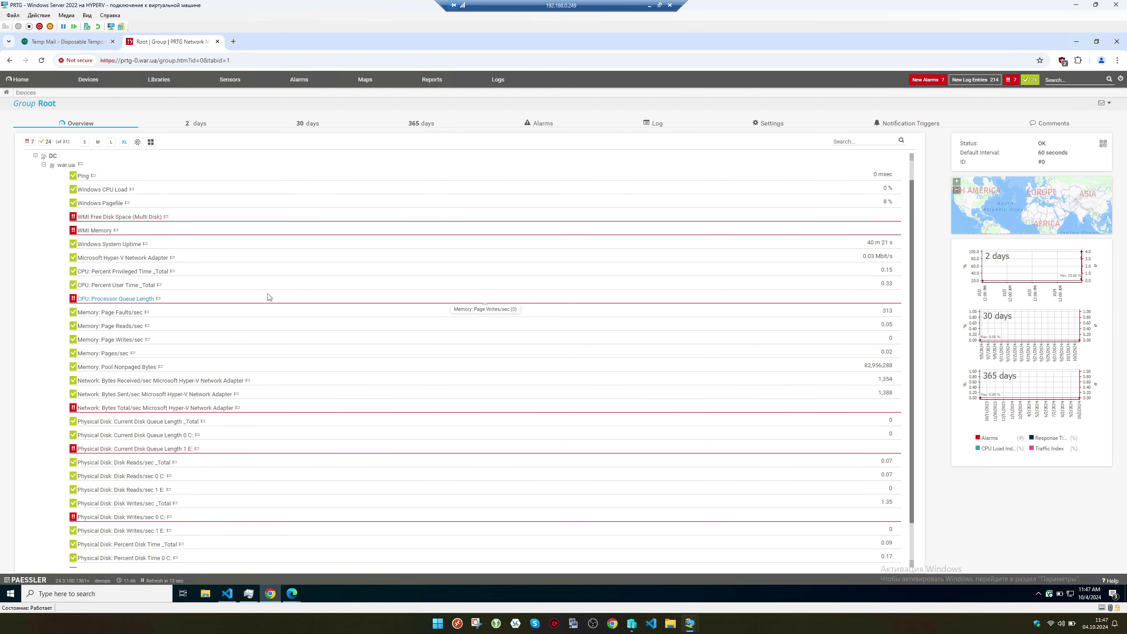
pyautogui.scroll(-2, 268, 297)
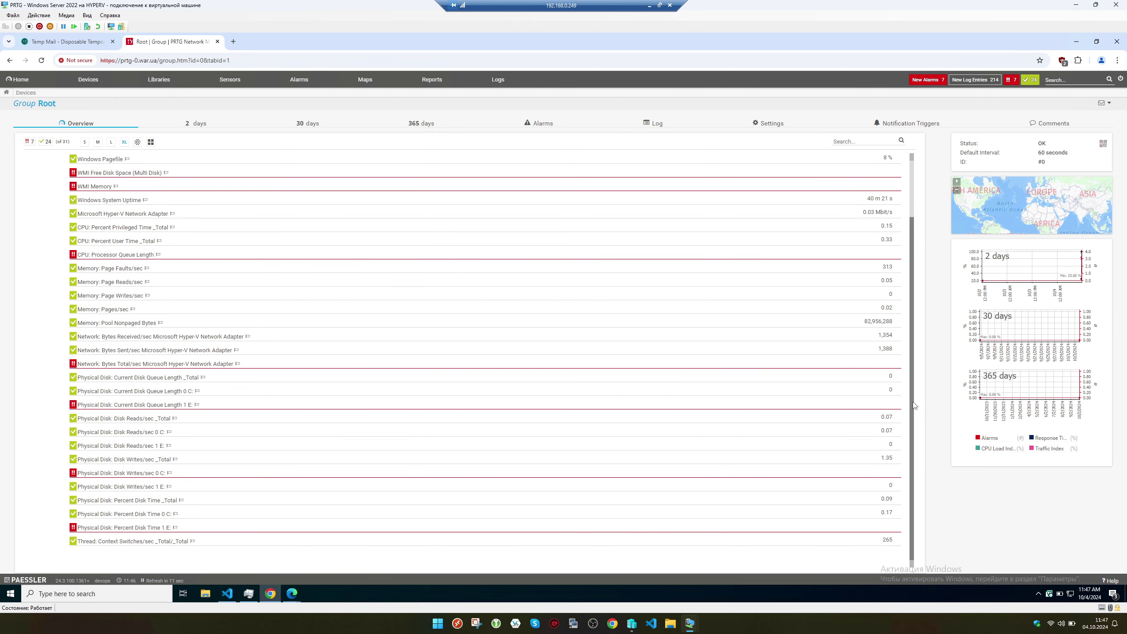
pyautogui.moveTo(915, 399); pyautogui.dragTo(917, 381)
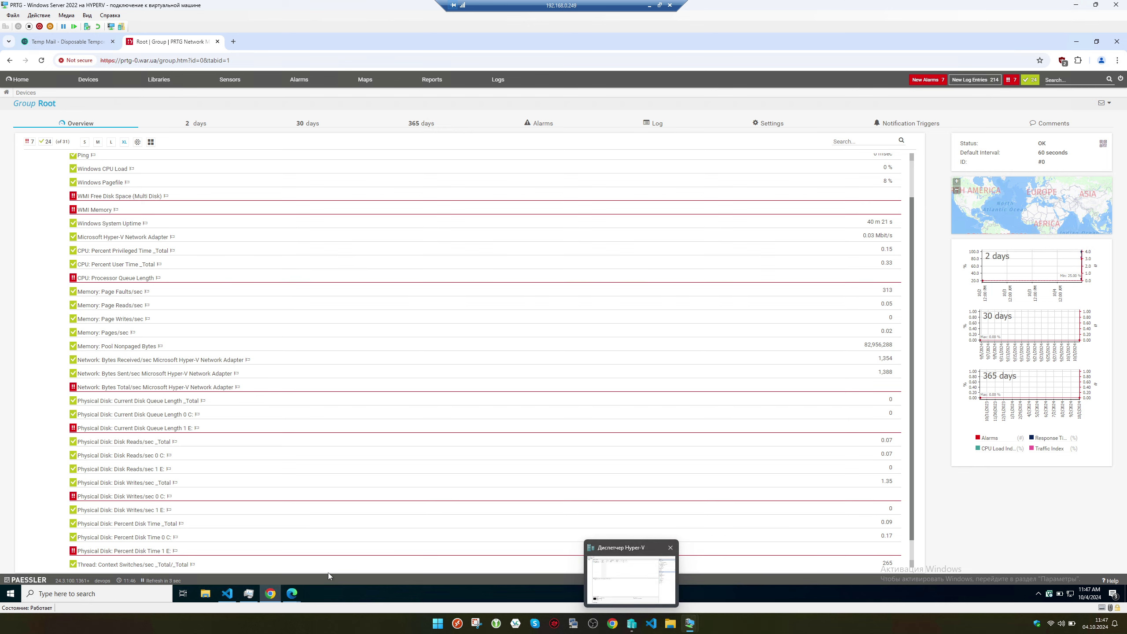
pyautogui.click(277, 594)
pyautogui.click(278, 594)
pyautogui.click(276, 594)
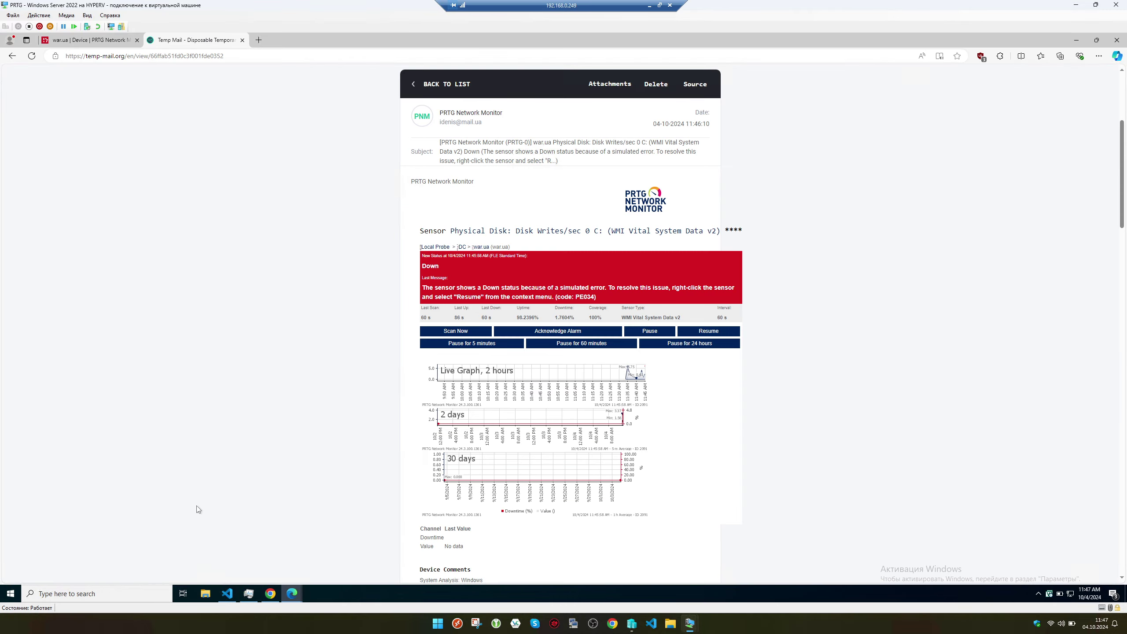
pyautogui.click(270, 594)
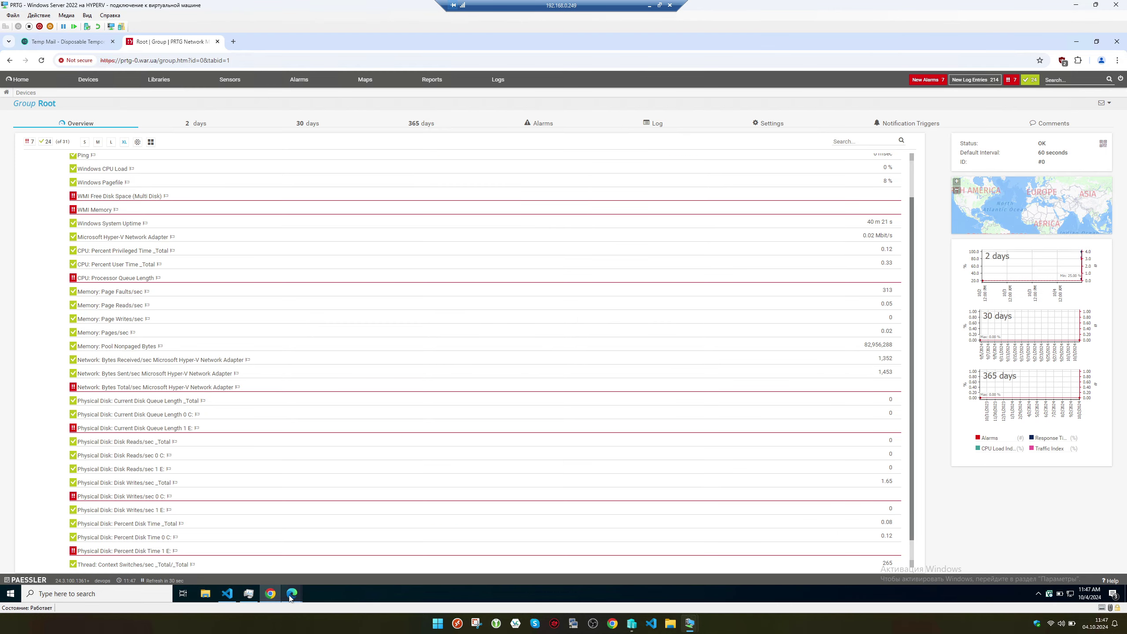
pyautogui.moveTo(292, 594)
pyautogui.click(265, 573)
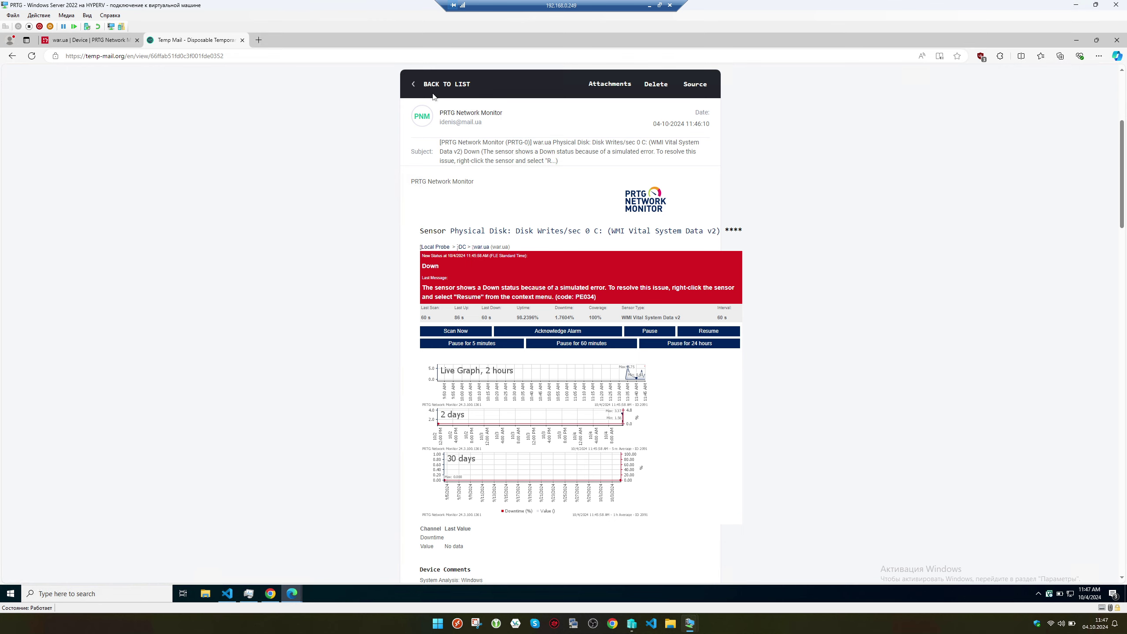
pyautogui.click(449, 89)
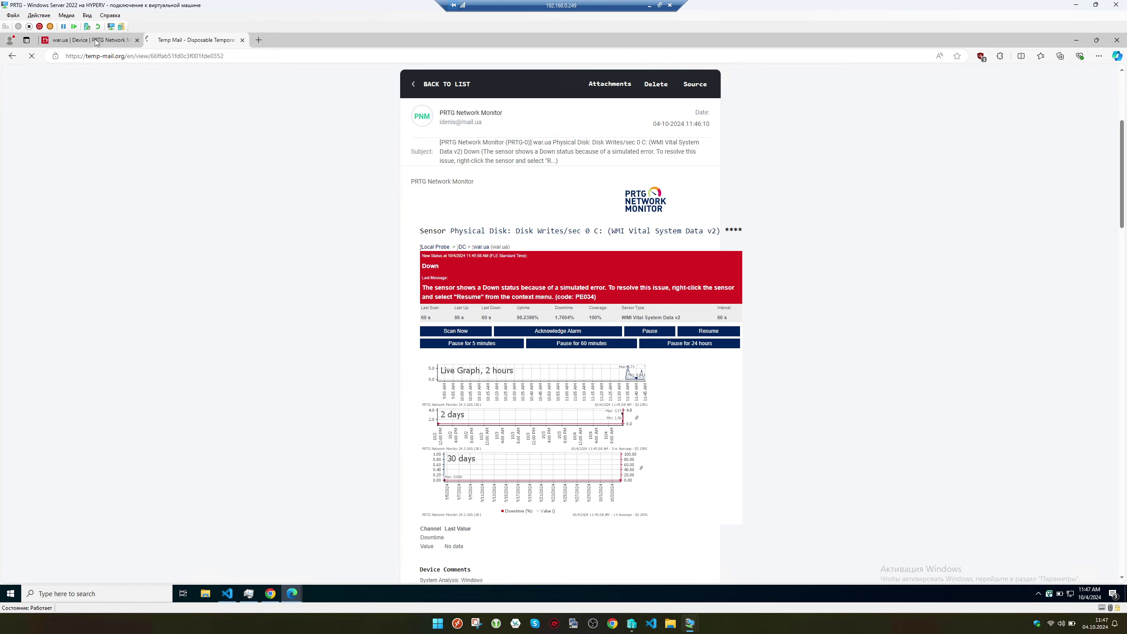